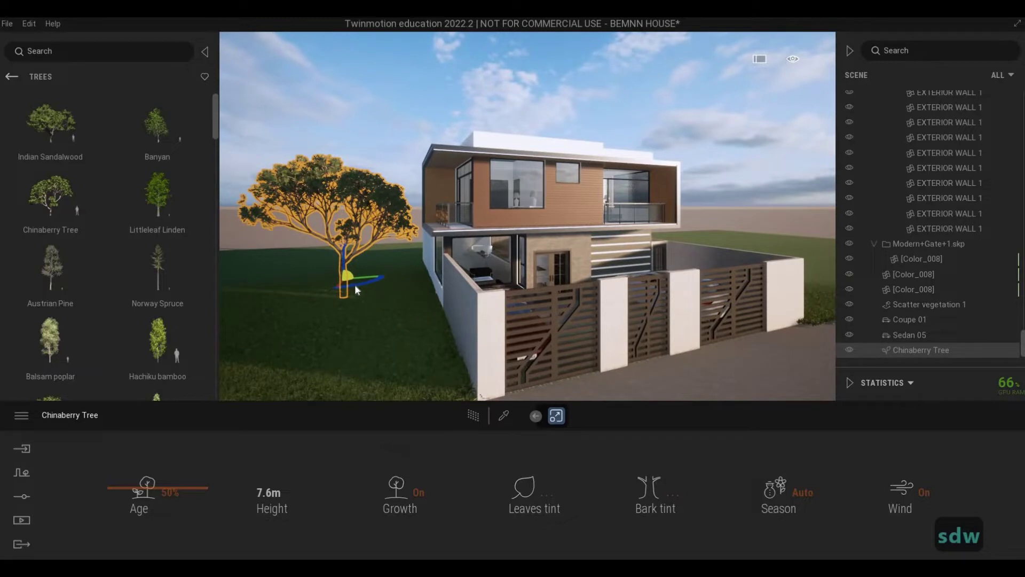
- Rotate the Chinaberry tree by -20° and plant an 8.1m Indian Sandalwood right of the house
drag(356, 286, 369, 277)
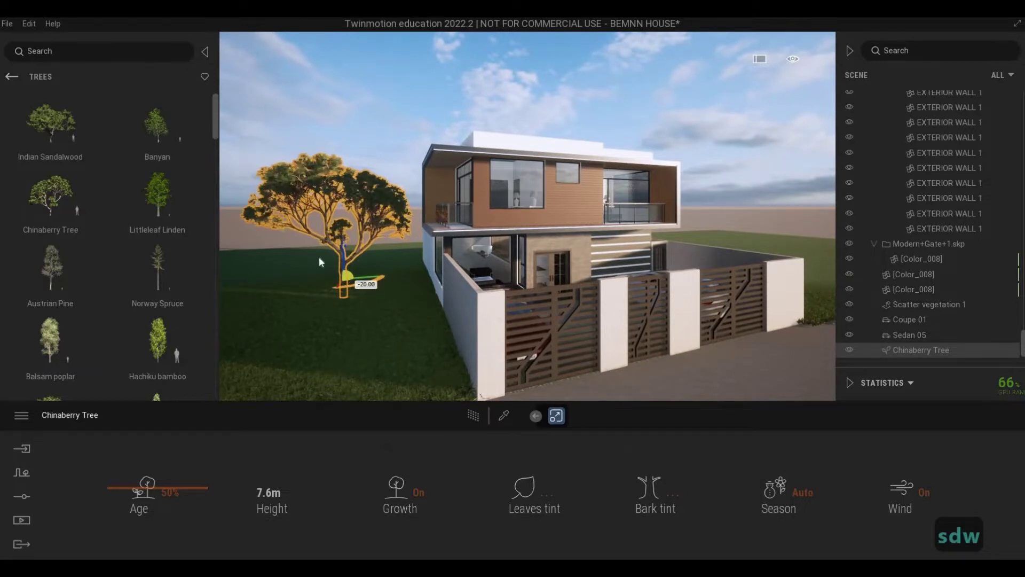
key(Right)
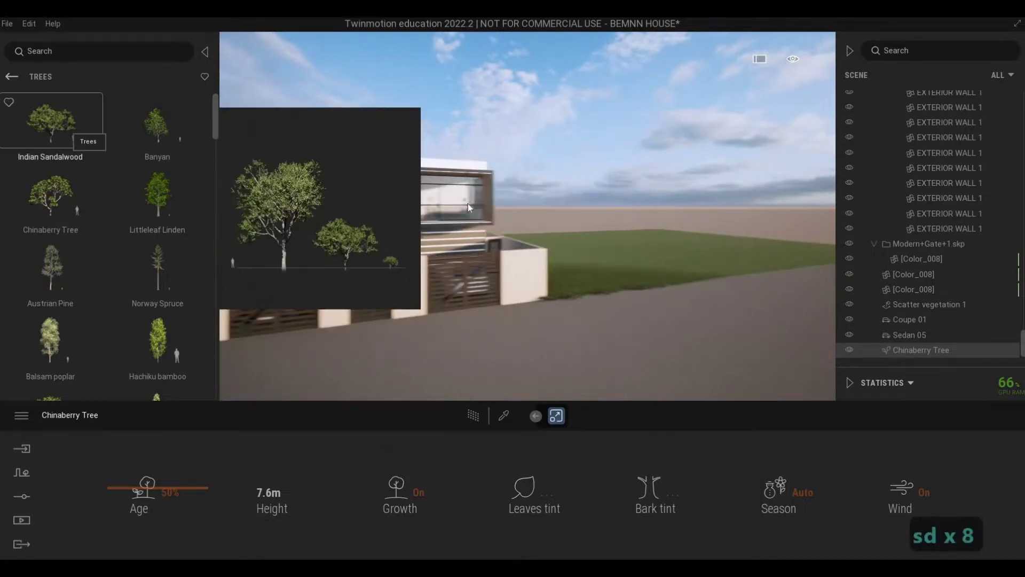
drag(468, 203, 515, 257)
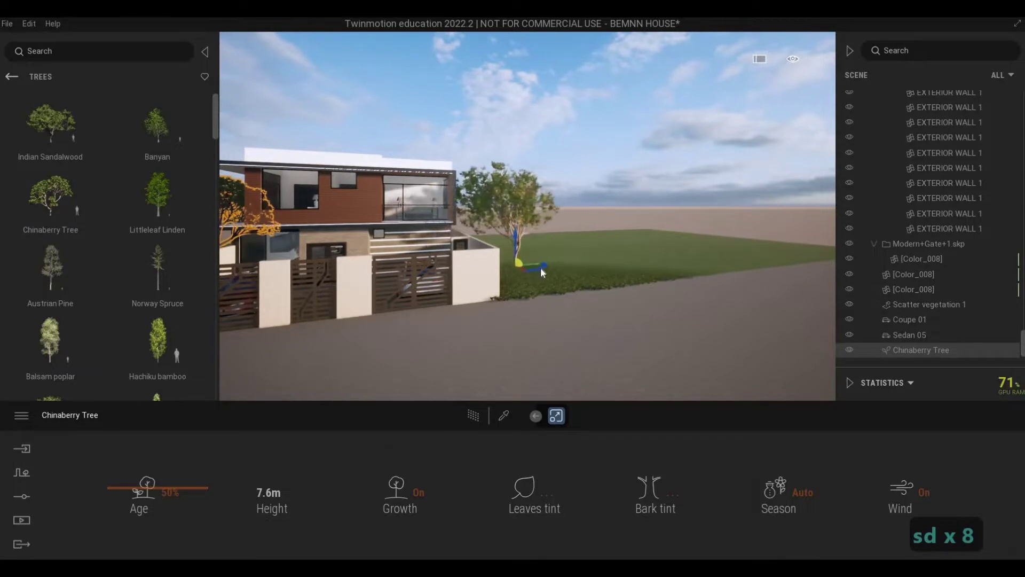
key(a)
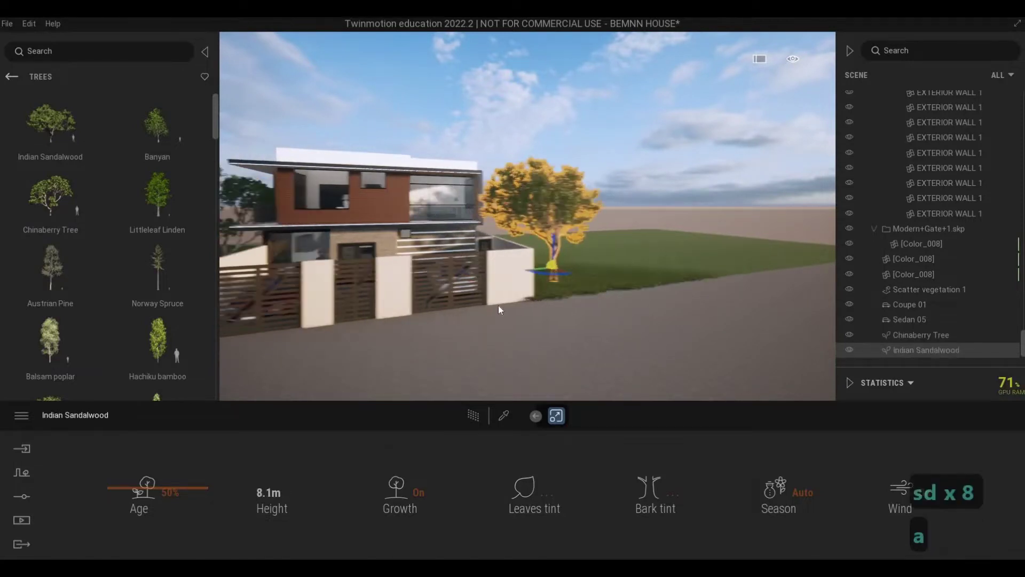
key(w)
key(a)
key(s)
key(d)
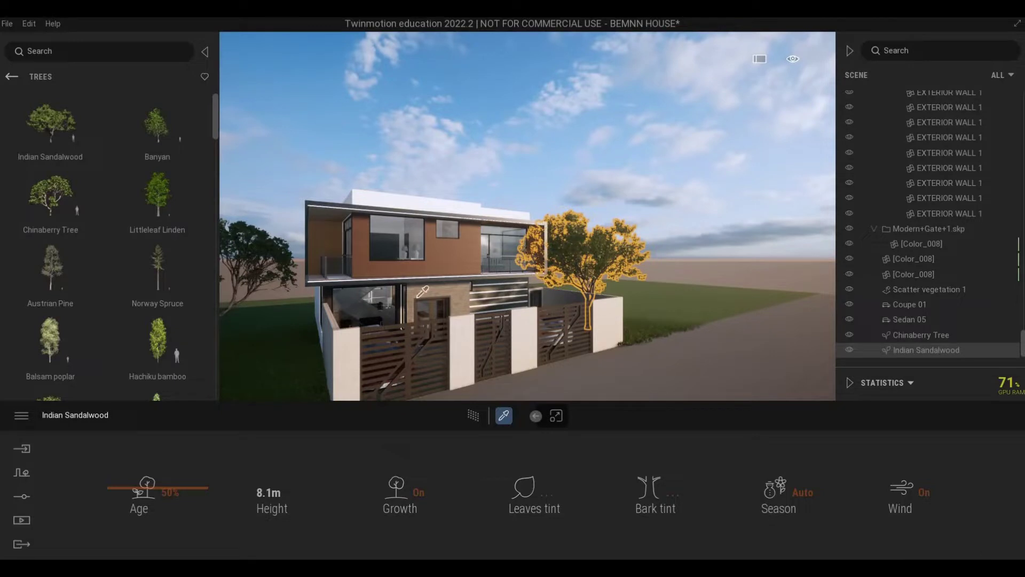
- Pick up the two-sided window glass and set its colour to deep grey RGB 40 (282828)
click(388, 236)
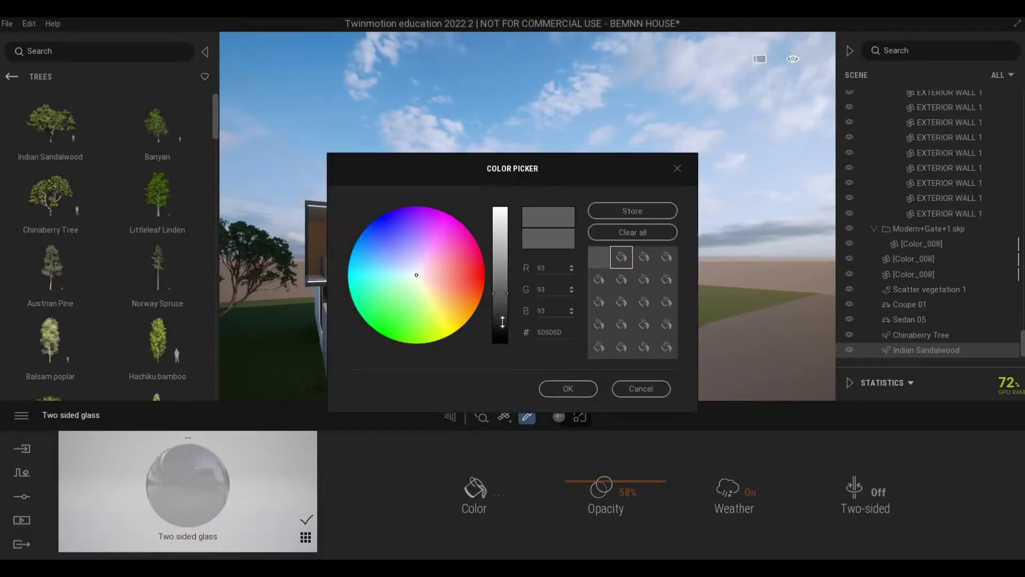
click(504, 320)
click(567, 388)
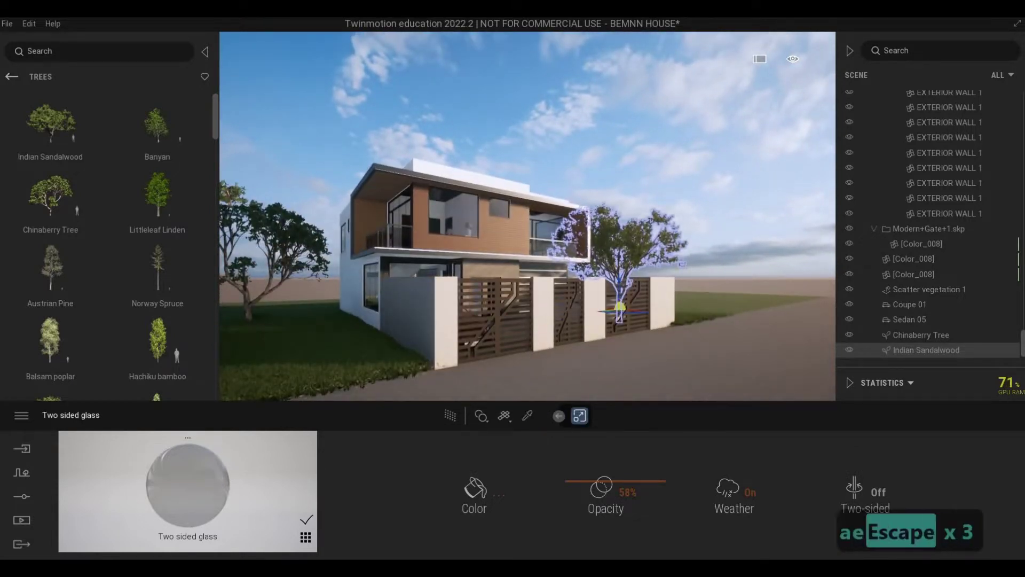
key(Escape)
key(Escape)
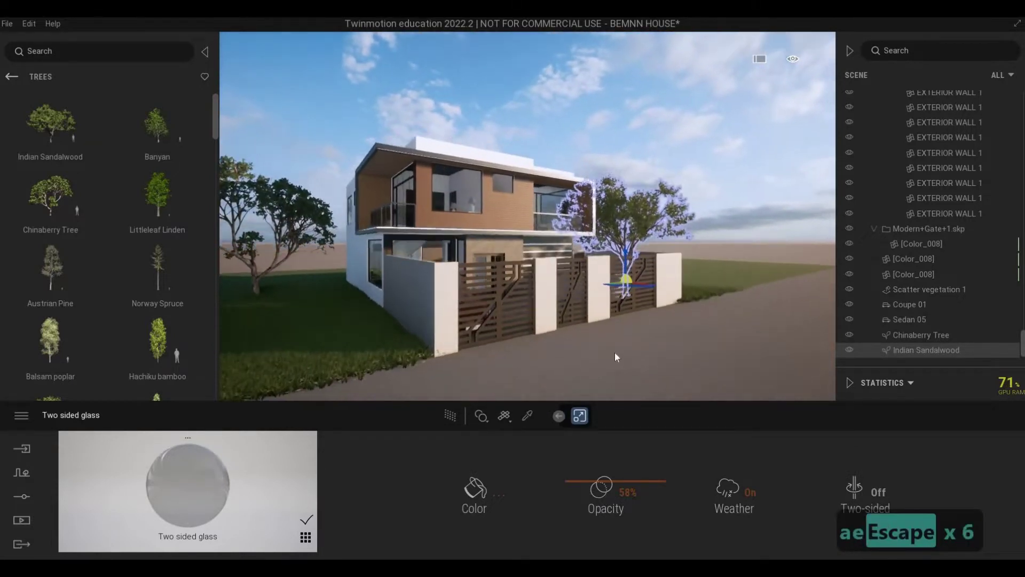
- Plant an Austrian Pine on the left side of the house
key(s)
key(d)
key(a)
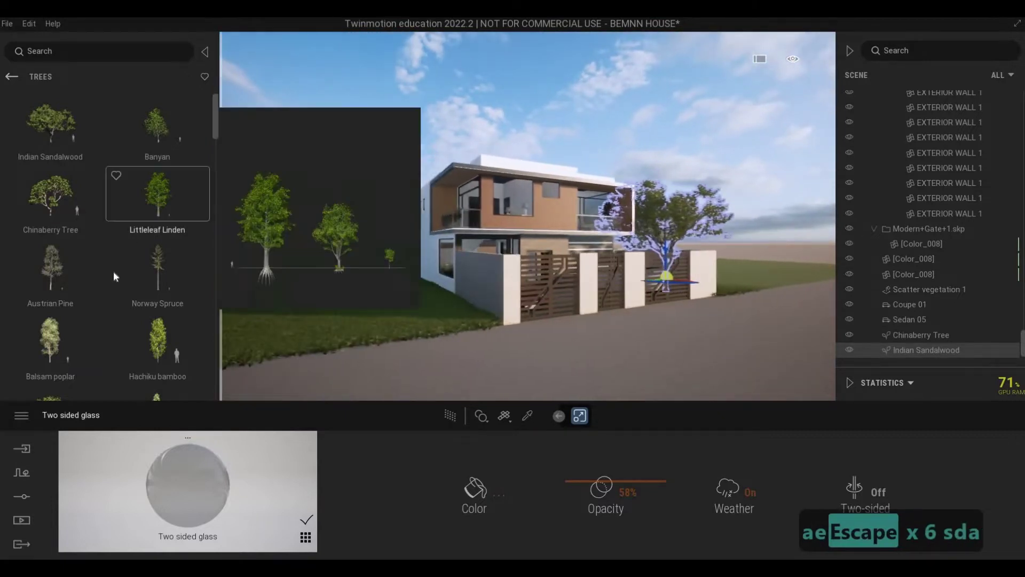
mouse_move(62, 270)
drag(343, 267, 367, 271)
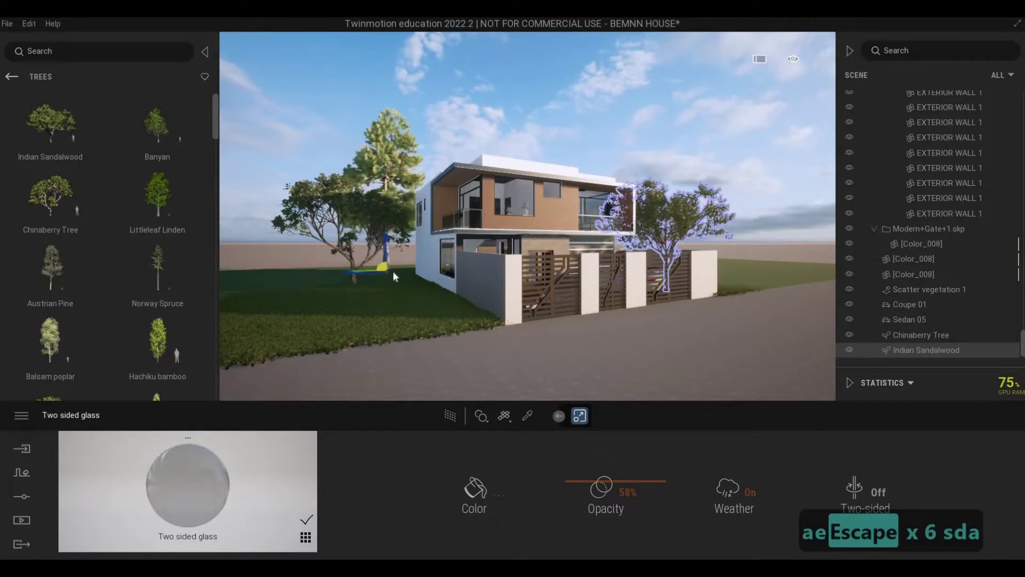
- Plant a 13.9m Balsam poplar just behind the house
key(a)
key(w)
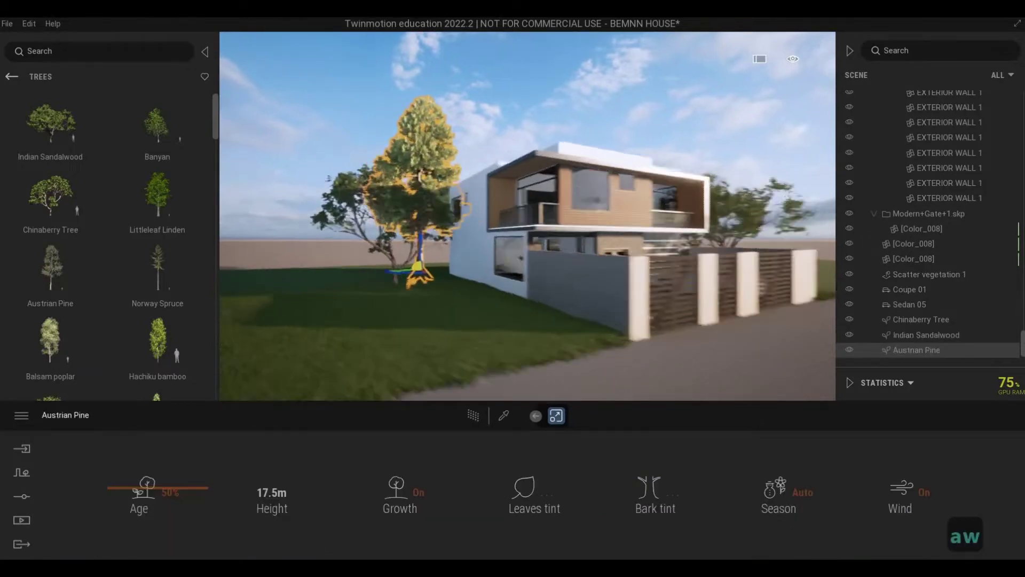
key(q)
key(q)
key(q)
key(q)
key(q)
key(q)
key(q)
key(d)
key(s)
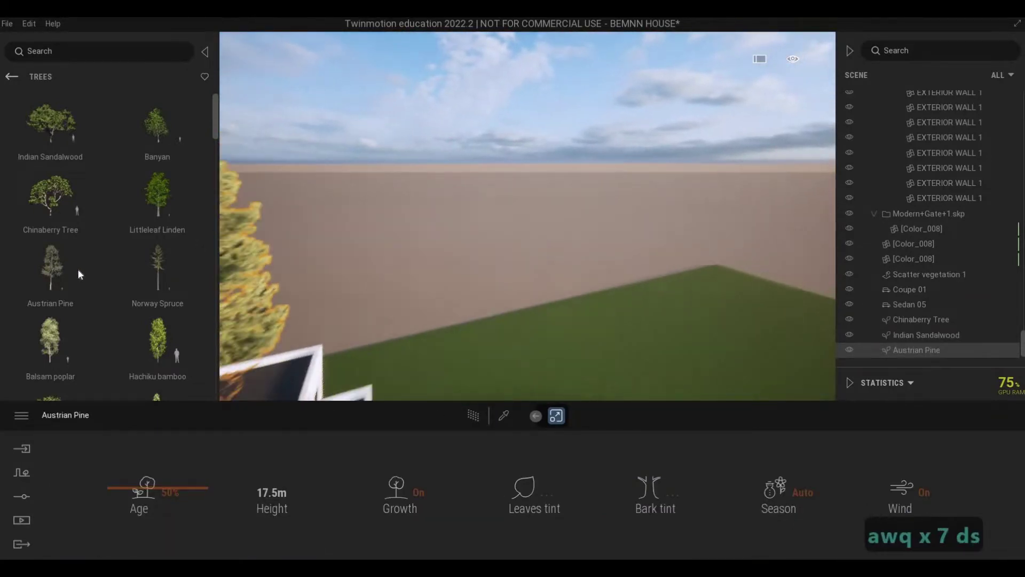
scroll(53, 272, down, 2)
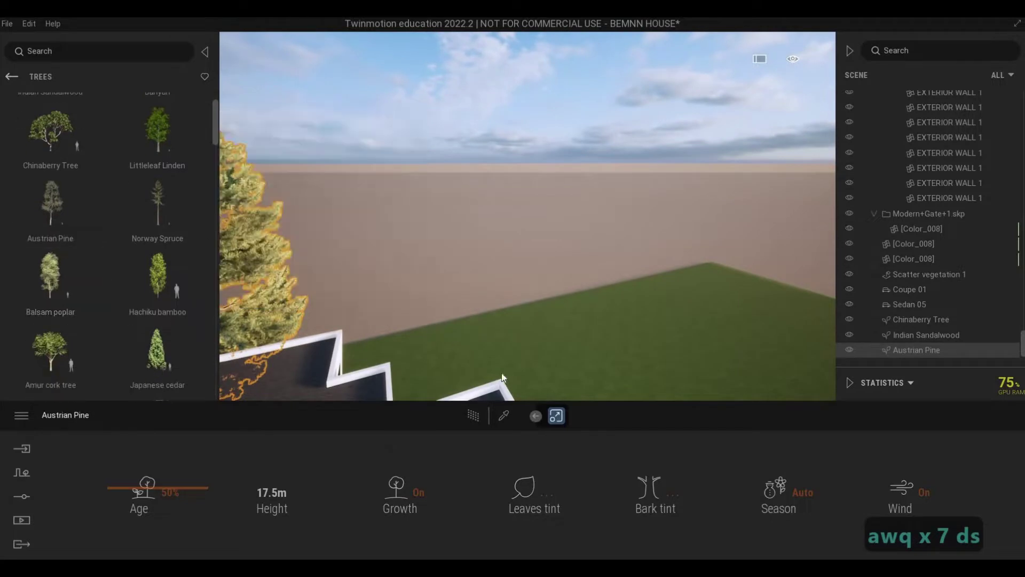
drag(531, 393, 507, 335)
- Frame the house front from before the fence and deselect the Balsam poplar
key(d)
key(s)
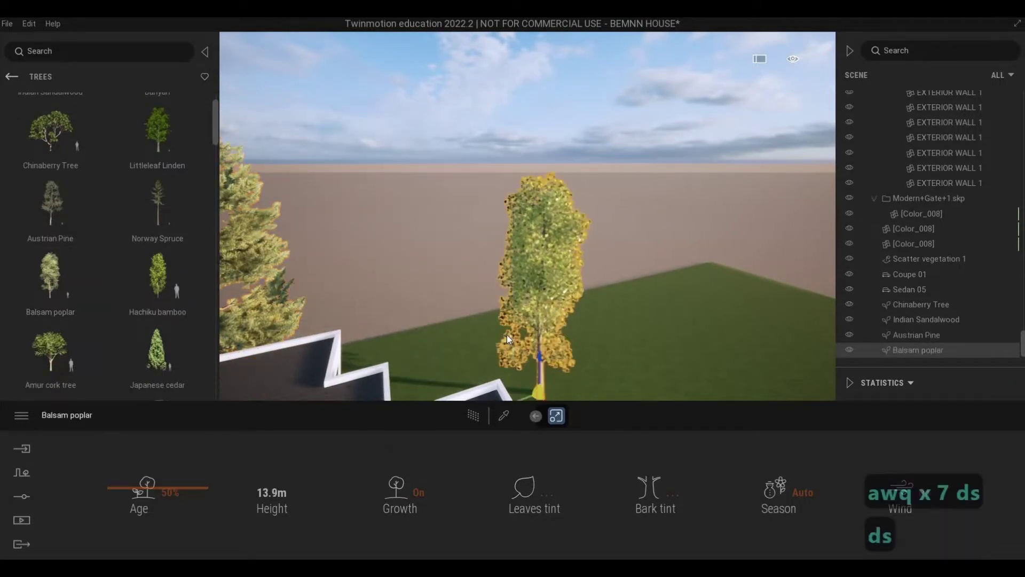
key(e)
key(a)
key(a)
key(a)
key(d)
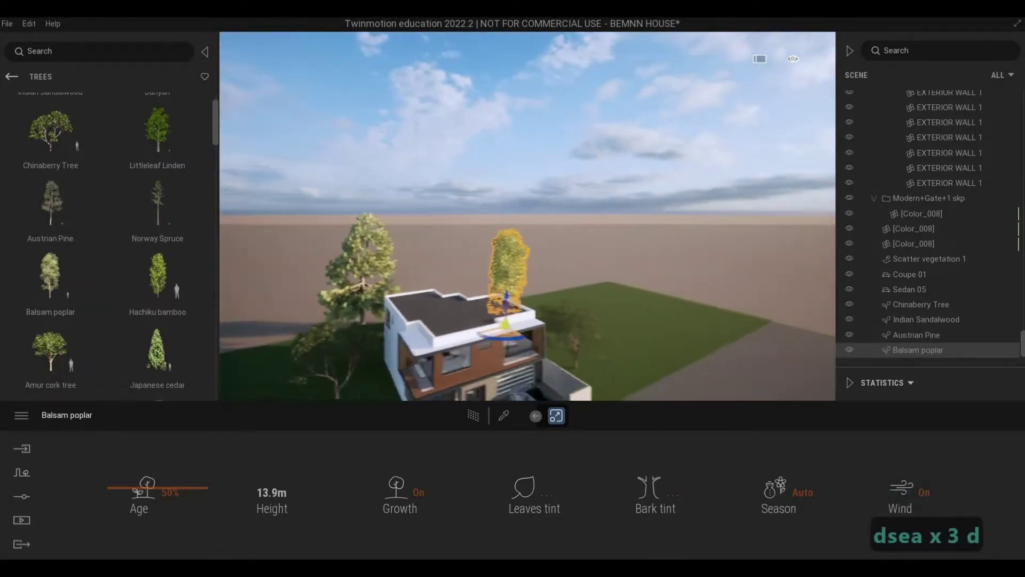
key(w)
key(e)
key(a)
key(s)
key(s)
key(s)
key(s)
key(s)
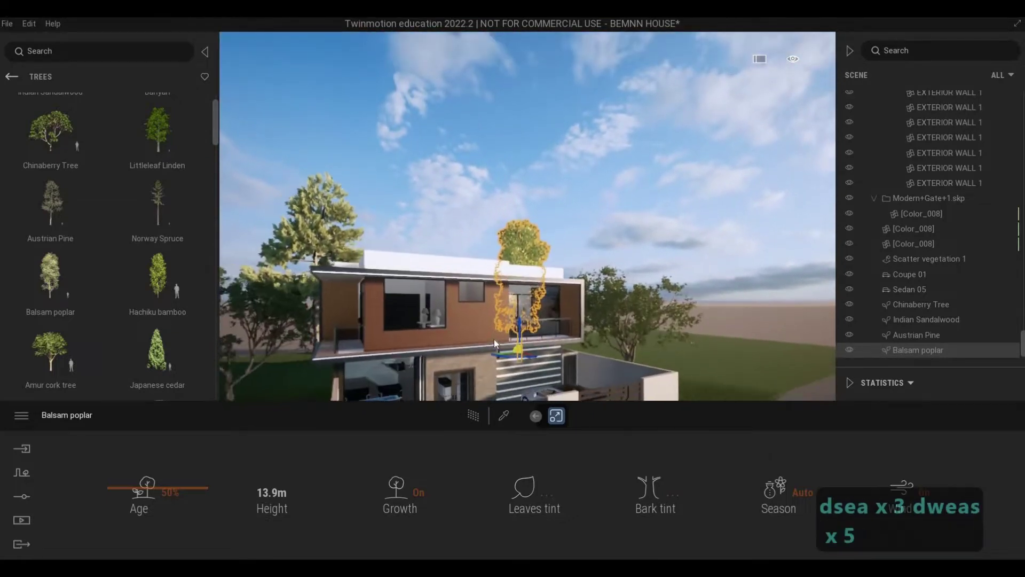
key(d)
key(s)
key(s)
key(a)
key(e)
key(s)
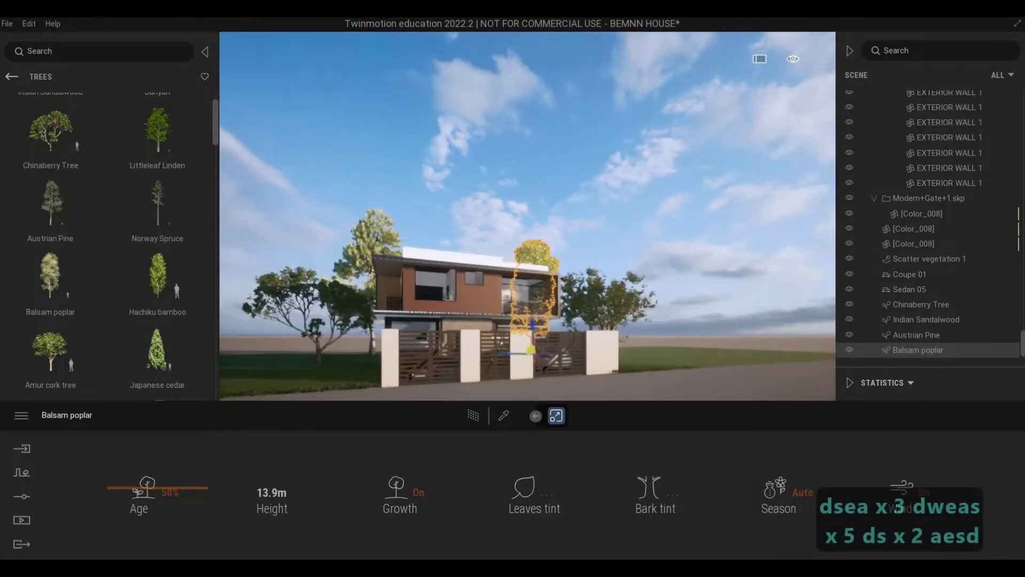
key(d)
key(w)
key(a)
key(Escape)
key(Escape)
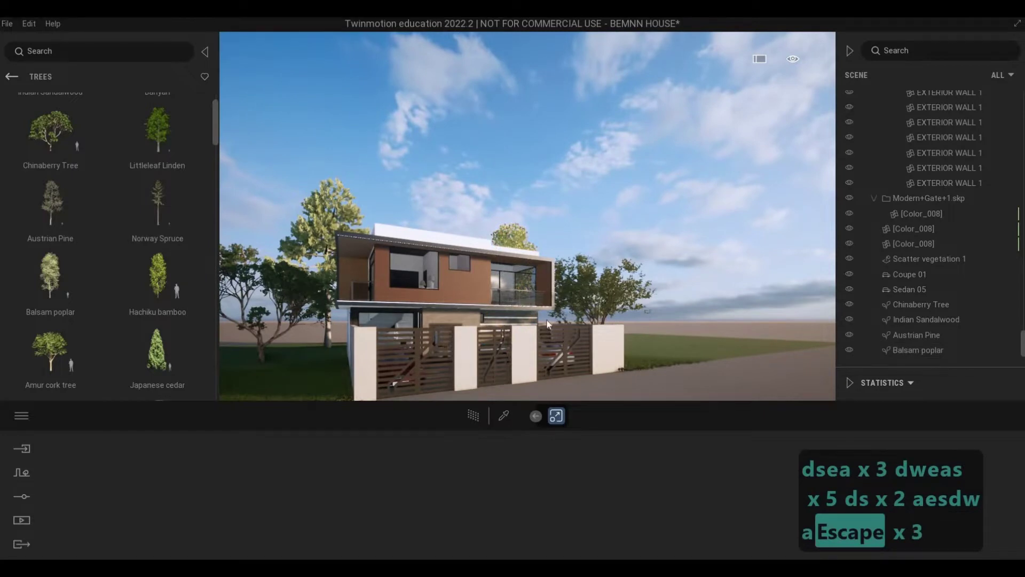
- Plant an Amur cork tree on the side lawn
key(d)
key(d)
key(w)
key(d)
key(q)
key(a)
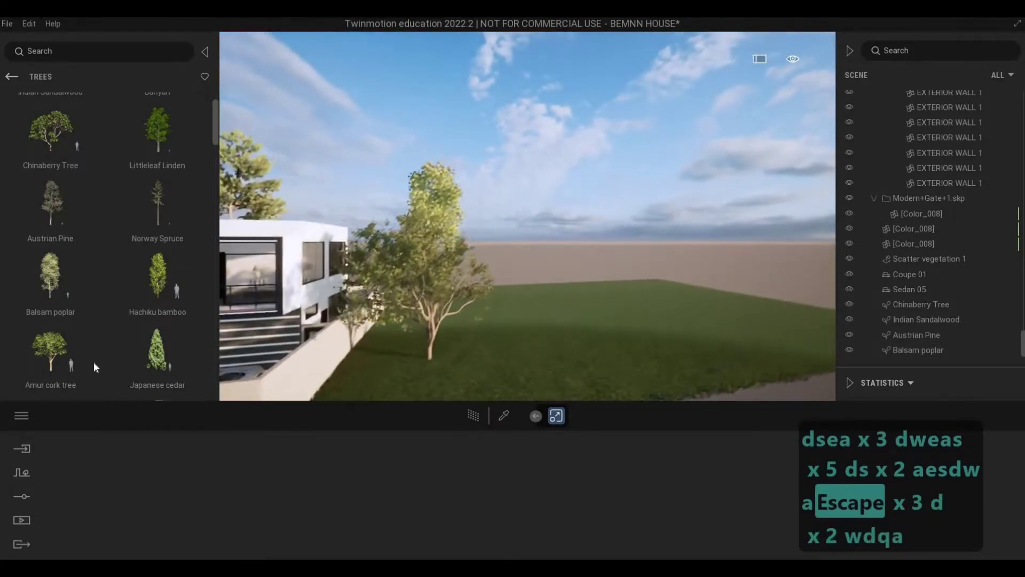
drag(94, 361, 443, 386)
- Add a 6.6m Japanese walnut beside the Amur cork tree
key(s)
key(s)
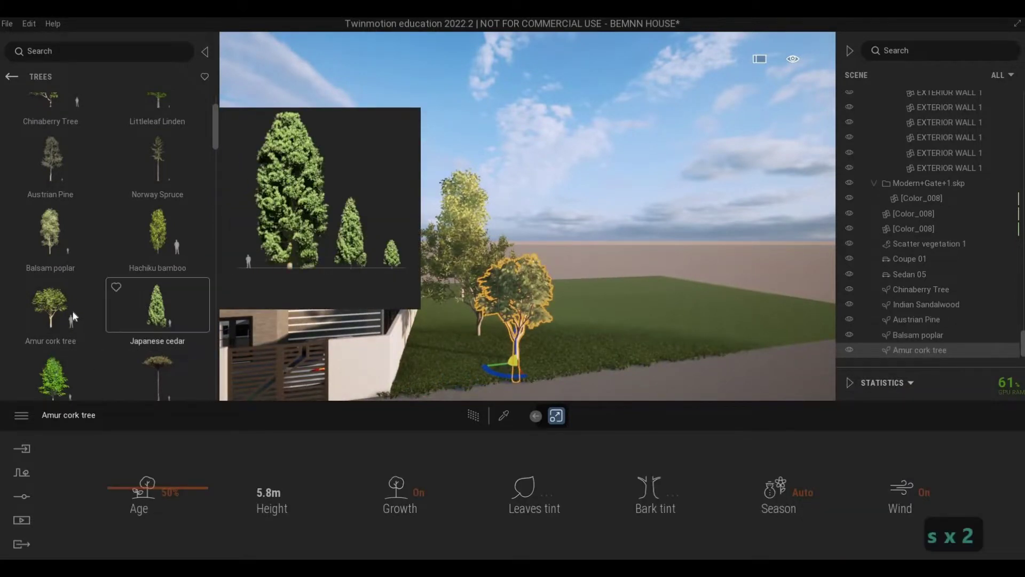
scroll(73, 316, down, 5)
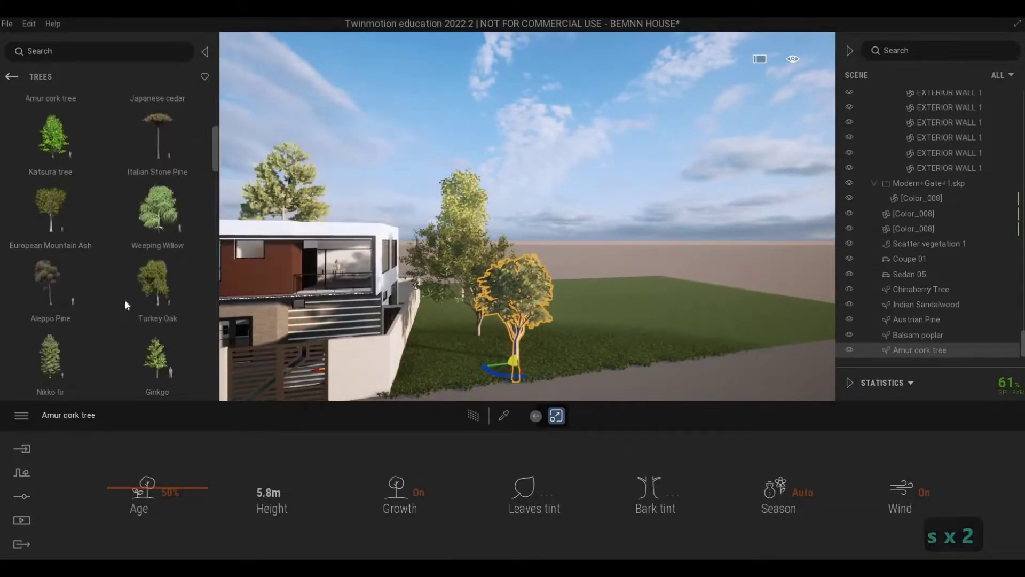
scroll(106, 299, down, 3)
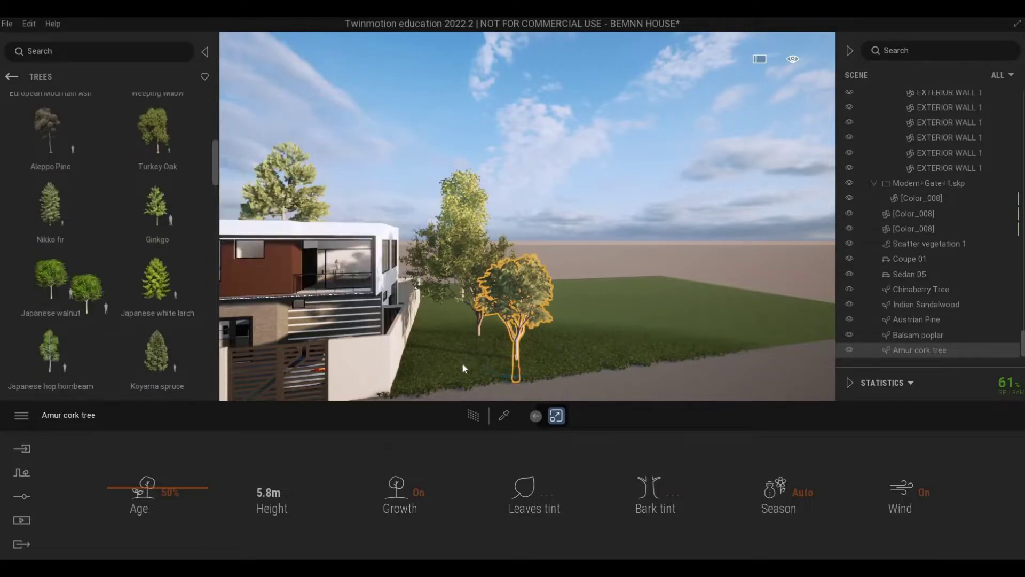
drag(462, 363, 453, 370)
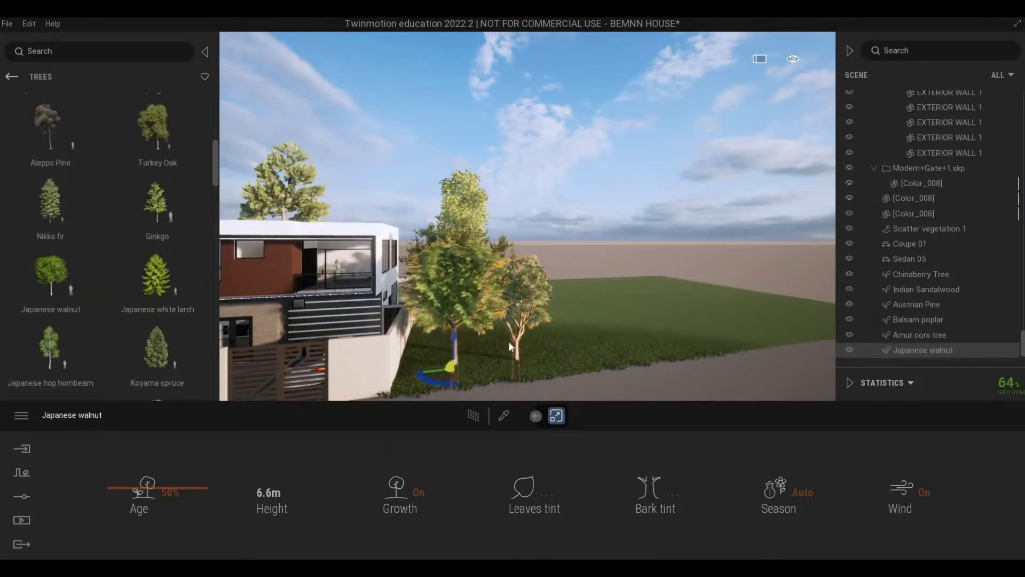
- Place a 10.7m Japanese white larch among the side trees
key(a)
key(a)
key(a)
key(a)
key(a)
key(a)
key(a)
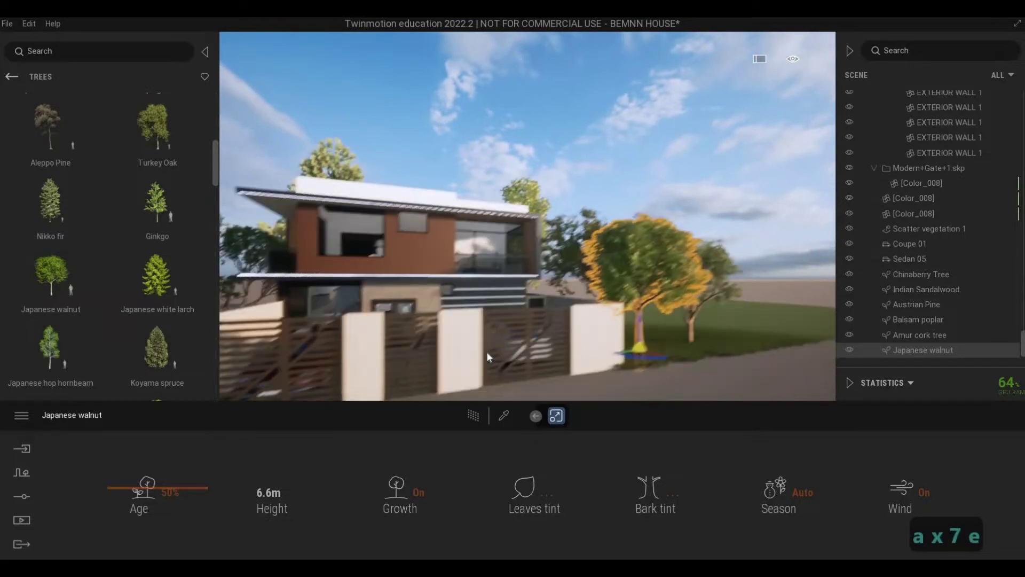
key(d)
key(w)
key(q)
key(d)
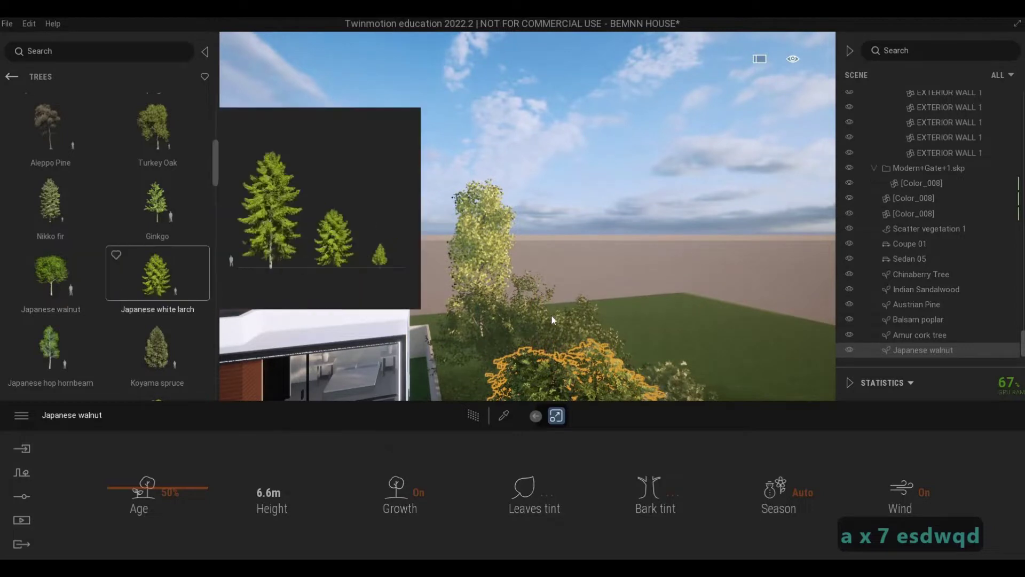
drag(551, 319, 553, 337)
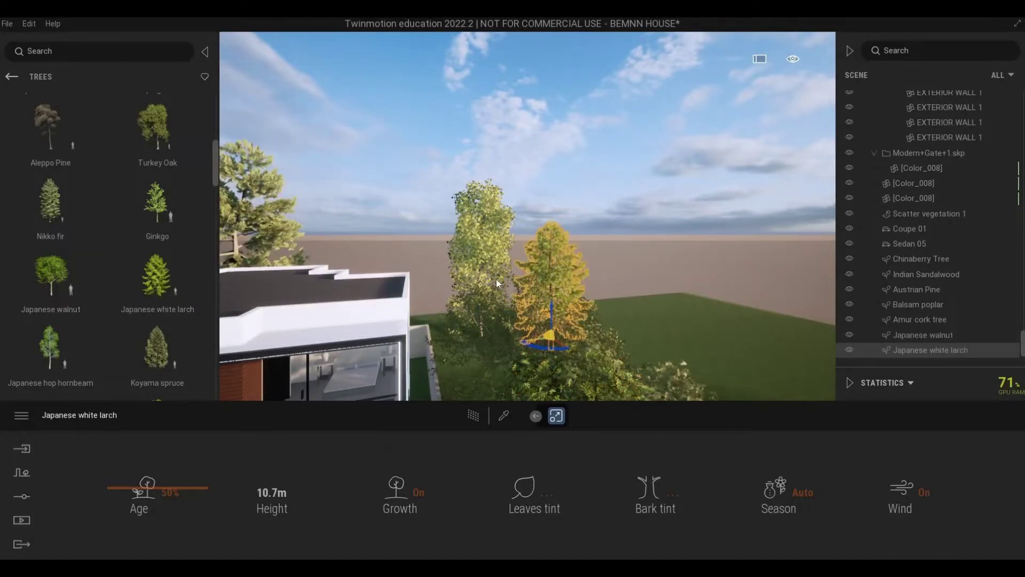
- Select the Balsam poplar and drag a copy toward the front balcony
middle_drag(495, 278, 499, 321)
click(499, 335)
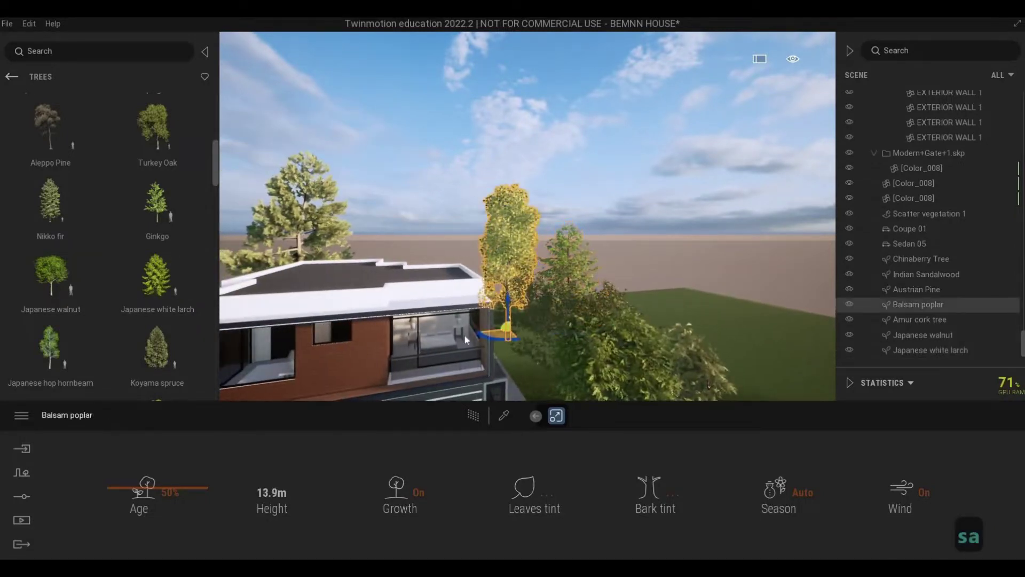
drag(466, 339, 429, 352)
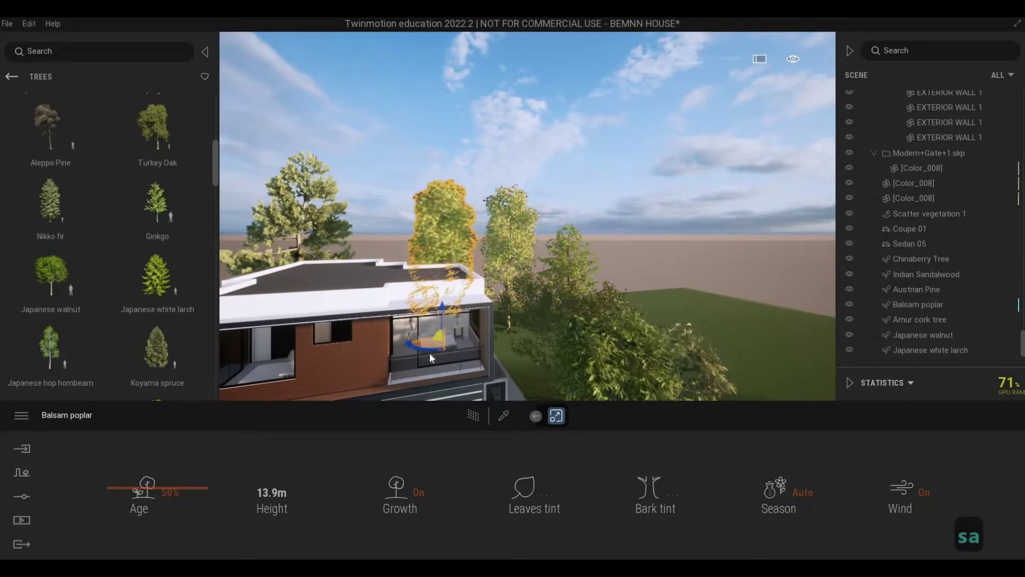
- Confirm the second Balsam poplar copy and bring the whole house front into view
click(470, 350)
key(Escape)
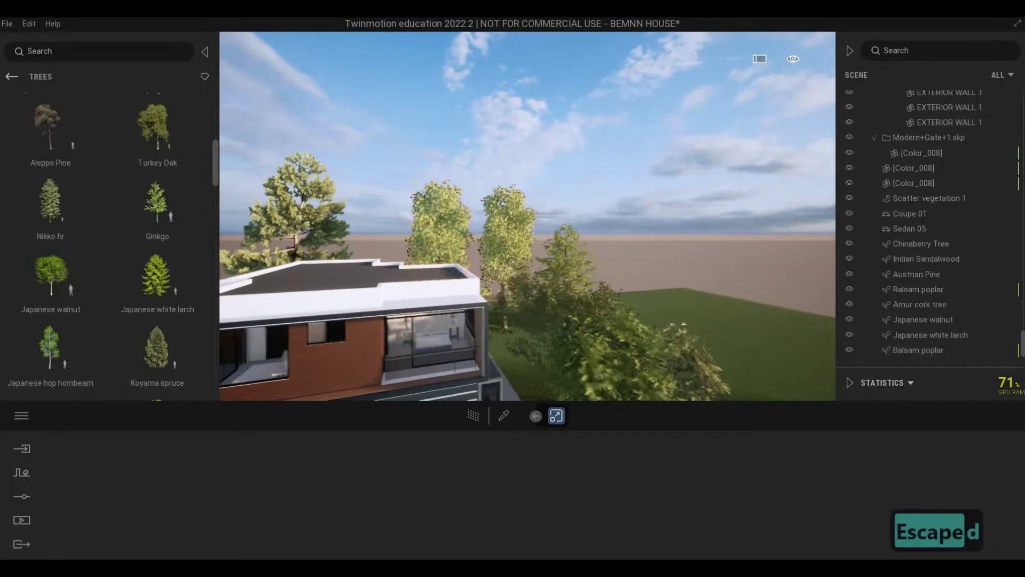
key(w)
key(w)
key(w)
key(w)
key(w)
key(w)
key(w)
key(w)
key(w)
key(q)
key(d)
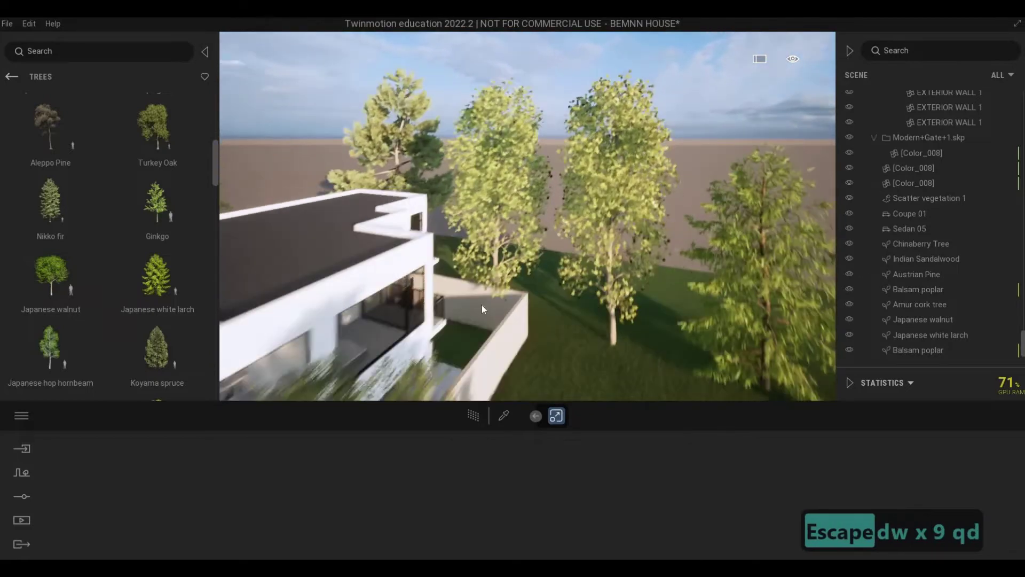
key(a)
key(e)
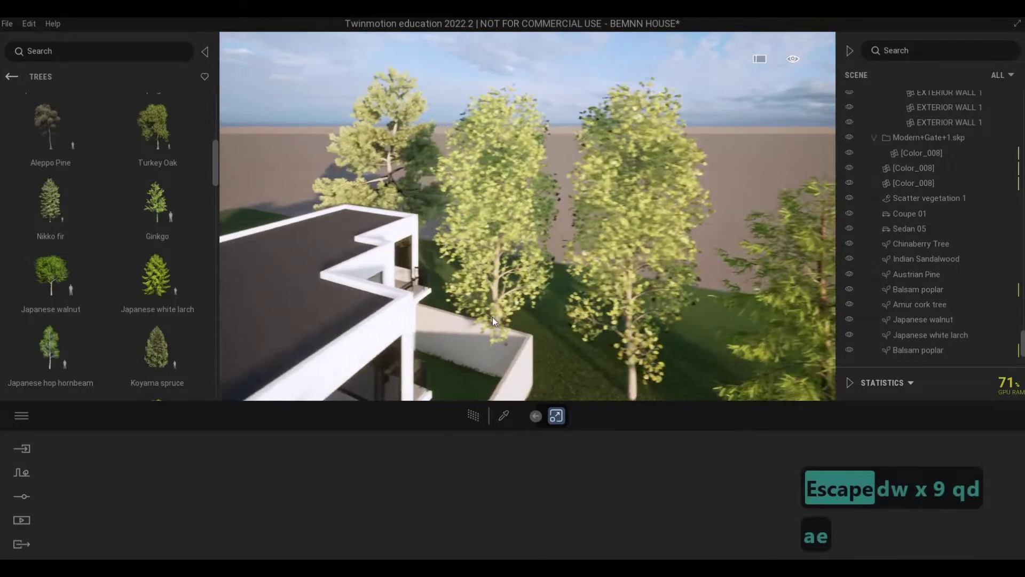
key(e)
key(e)
key(s)
key(e)
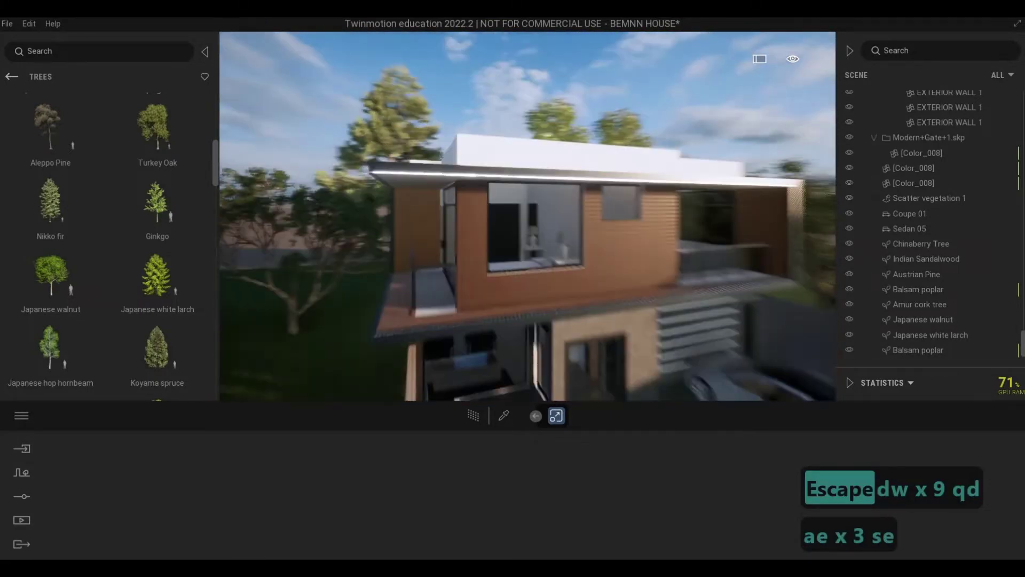
key(d)
key(a)
key(e)
- Plant a 4.6m Vine maple left on the lawn, add one copy, and drop a Southern catalpa
mouse_move(66, 311)
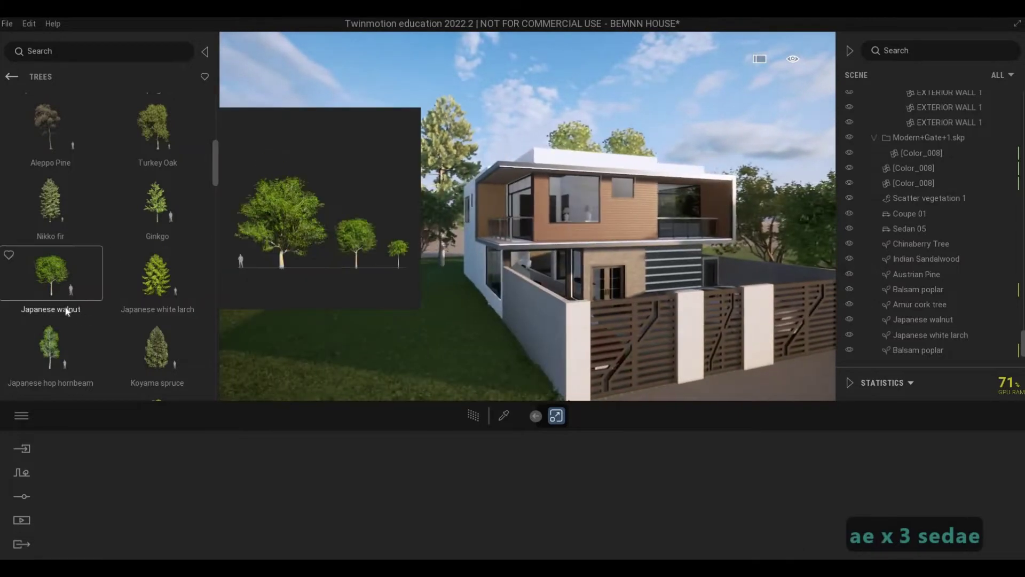
scroll(61, 314, down, 1)
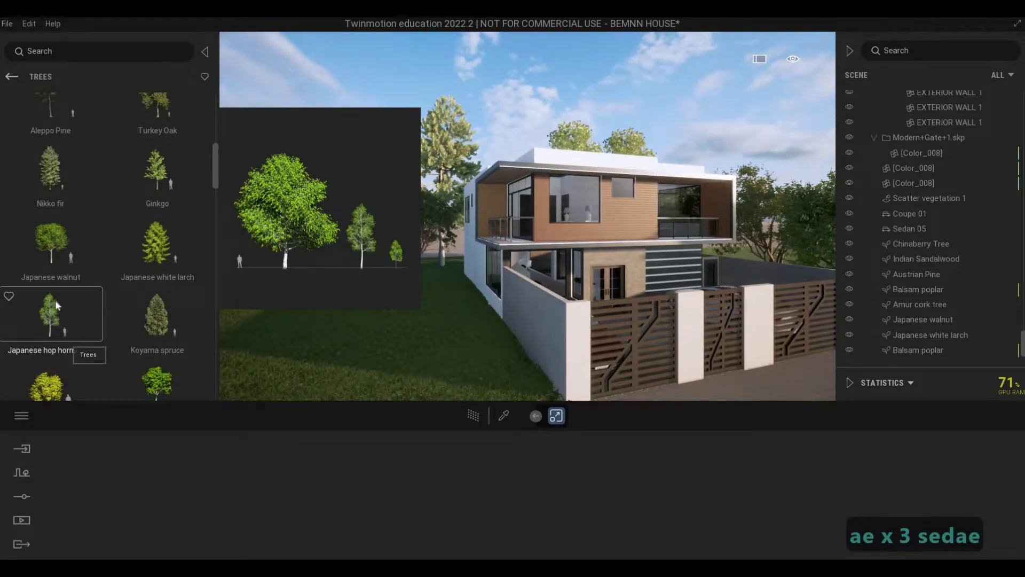
drag(58, 305, 426, 331)
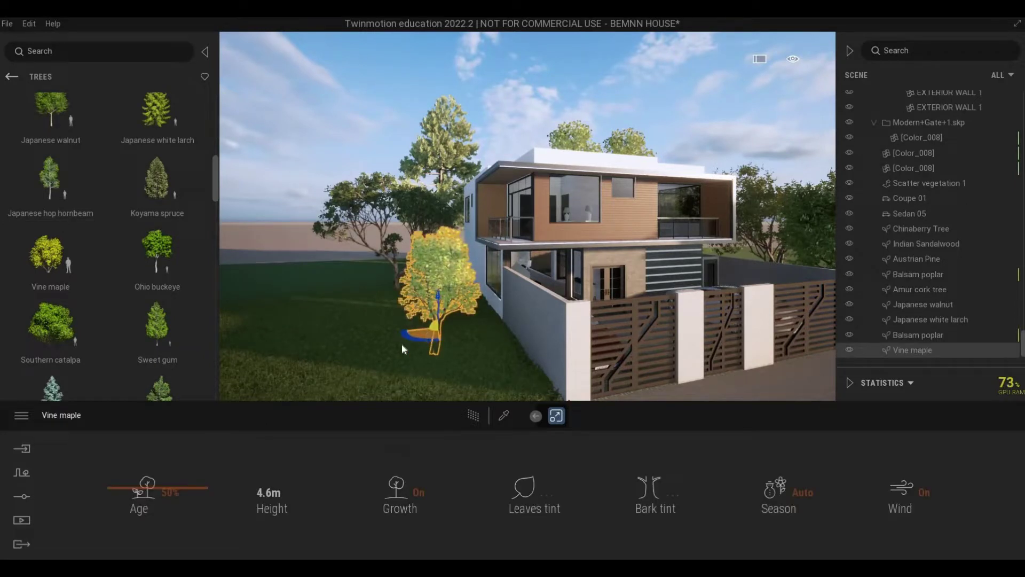
drag(356, 342, 368, 330)
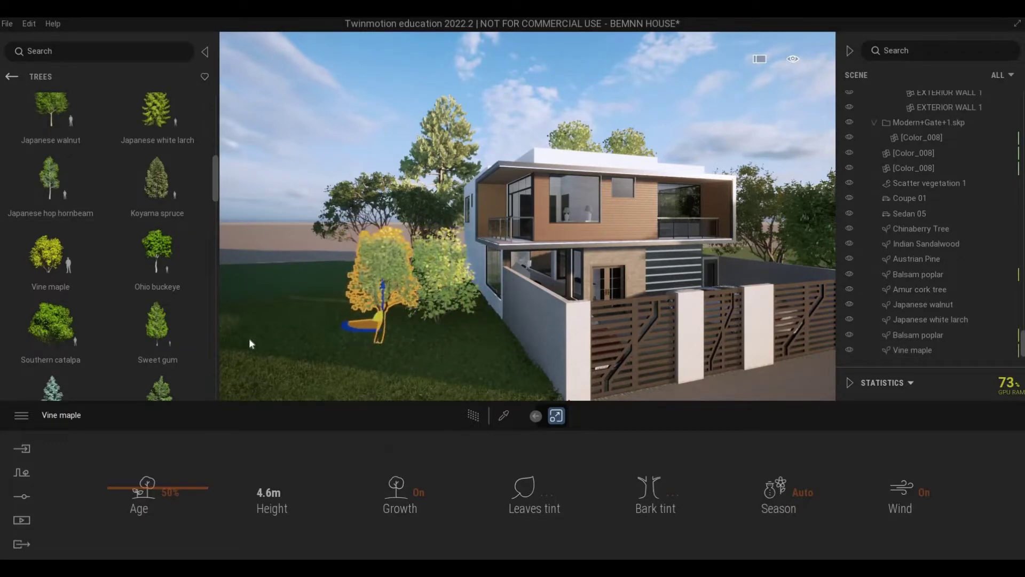
alt+drag(249, 338, 324, 319)
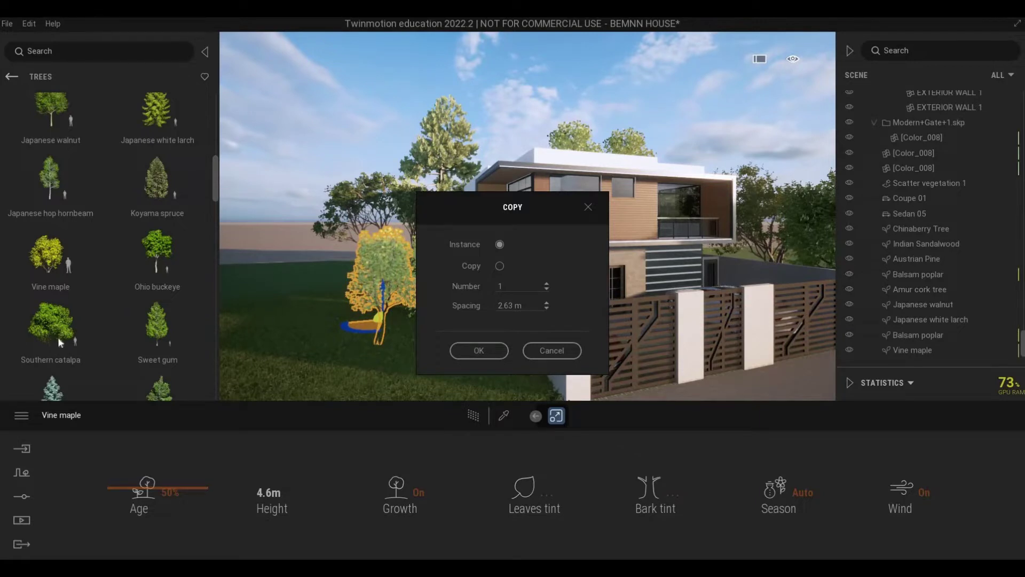
click(479, 351)
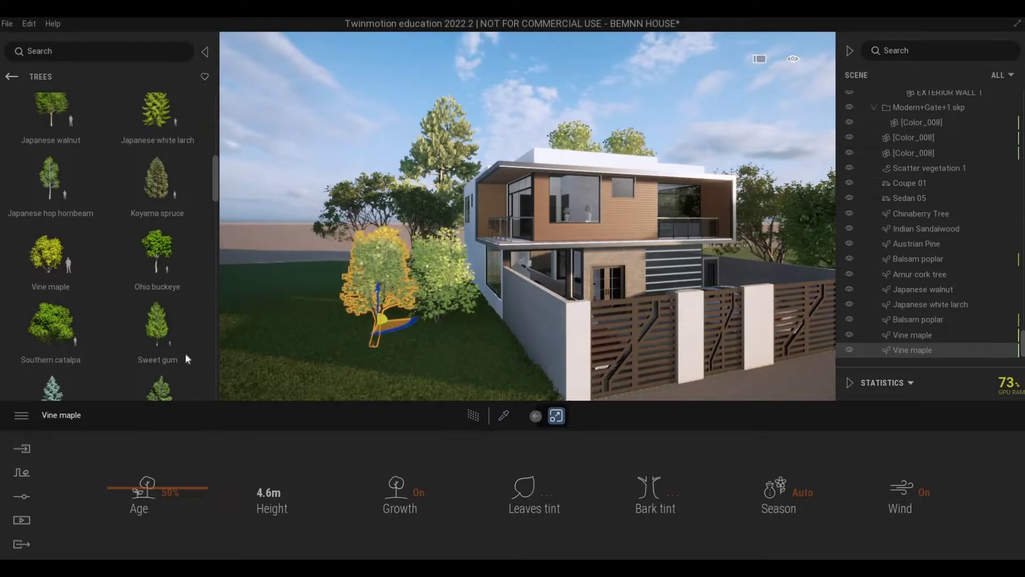
scroll(64, 336, down, 1)
drag(64, 321, 295, 291)
- Plant a 13.2m Engelmann blue spruce on the lawn
key(w)
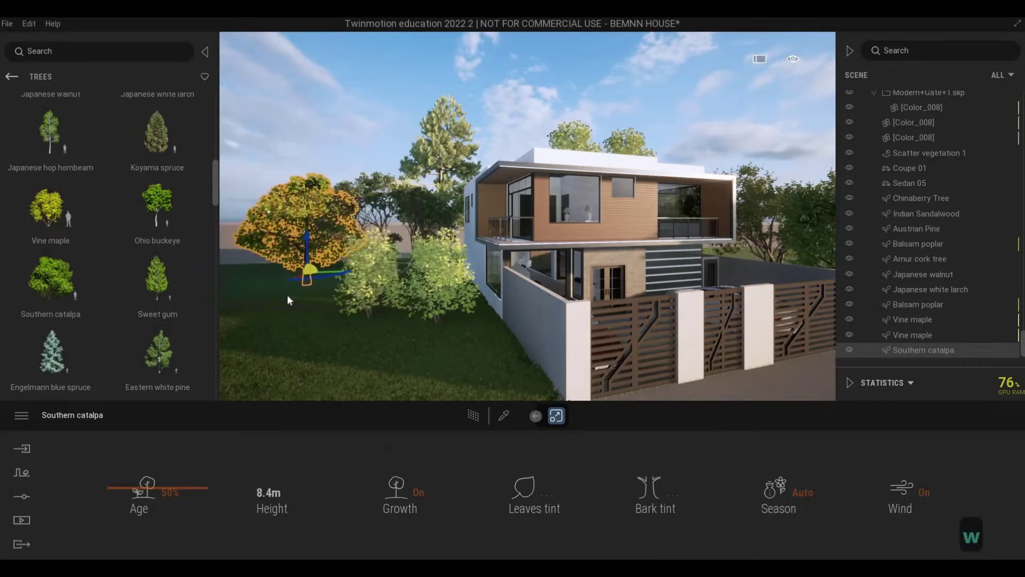
key(q)
key(q)
key(q)
key(q)
key(q)
key(a)
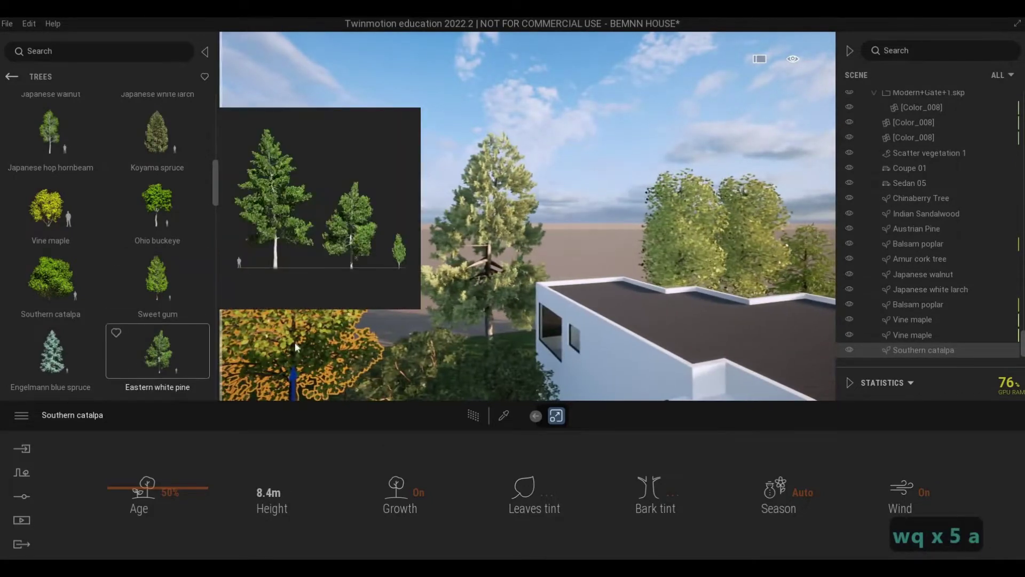
drag(51, 352, 394, 361)
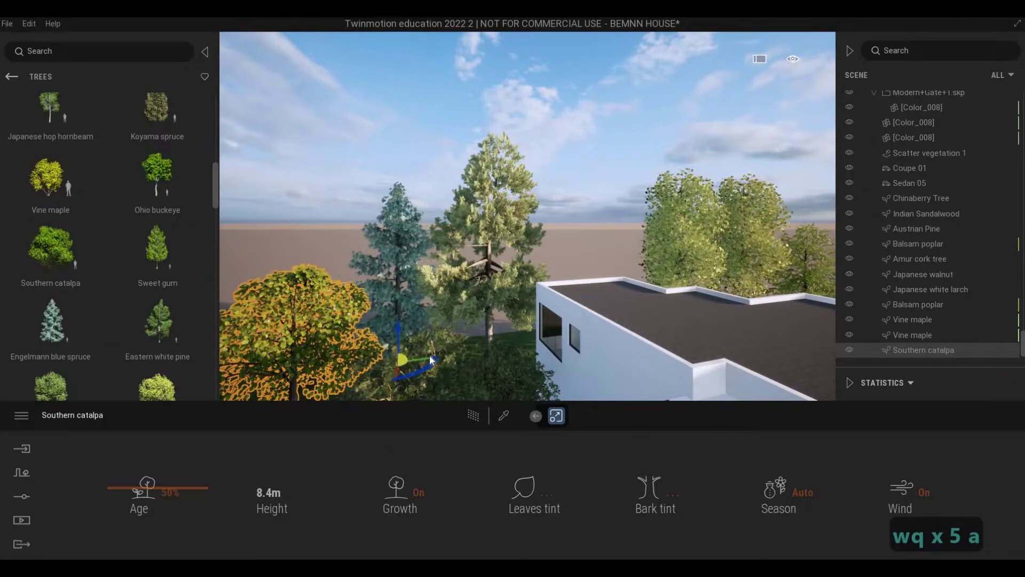
- Plant an 18.1m American plane tree and shift it to the right
key(s)
key(d)
key(d)
key(d)
key(d)
key(d)
key(s)
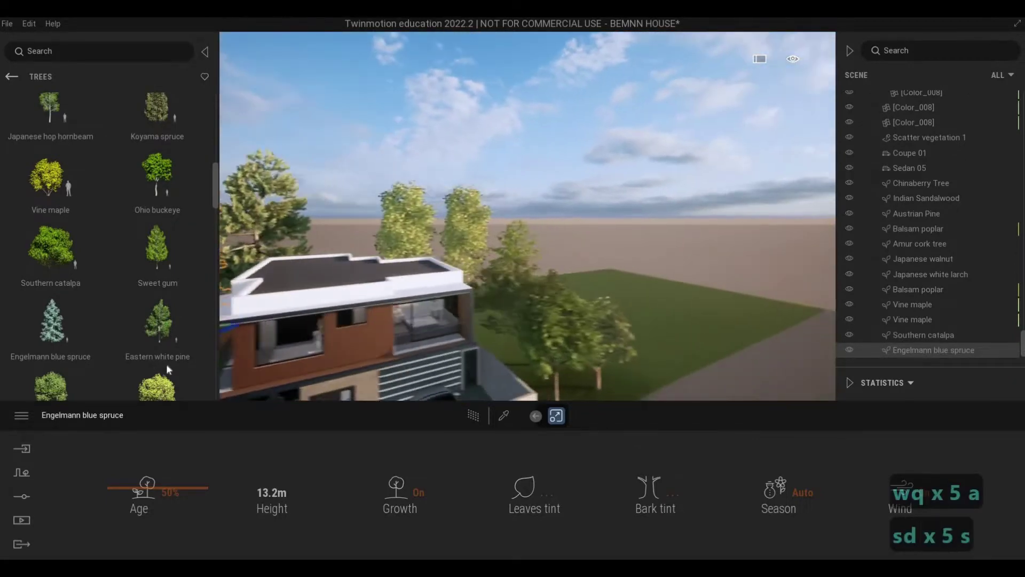
key(w)
scroll(87, 340, down, 1)
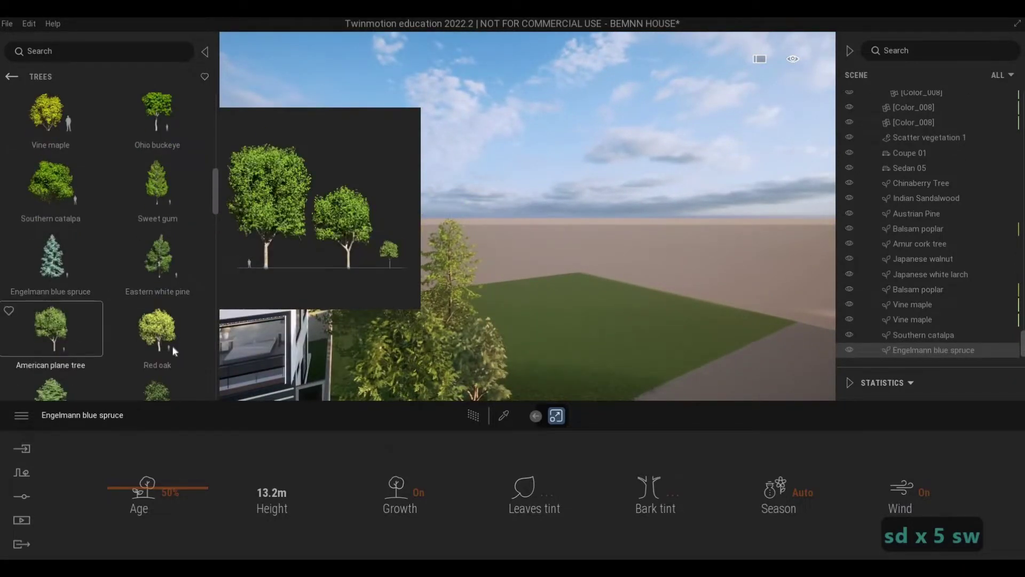
drag(463, 345, 501, 325)
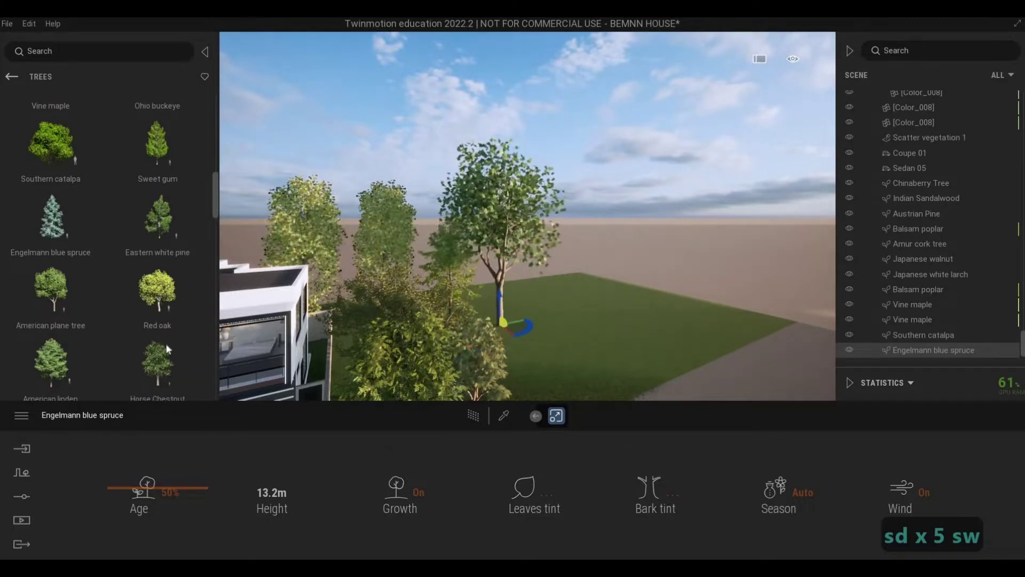
drag(527, 363, 577, 376)
- Plant a Red oak on the lawn, deselect it, and pull back to frame the house
click(533, 341)
key(Escape)
key(Escape)
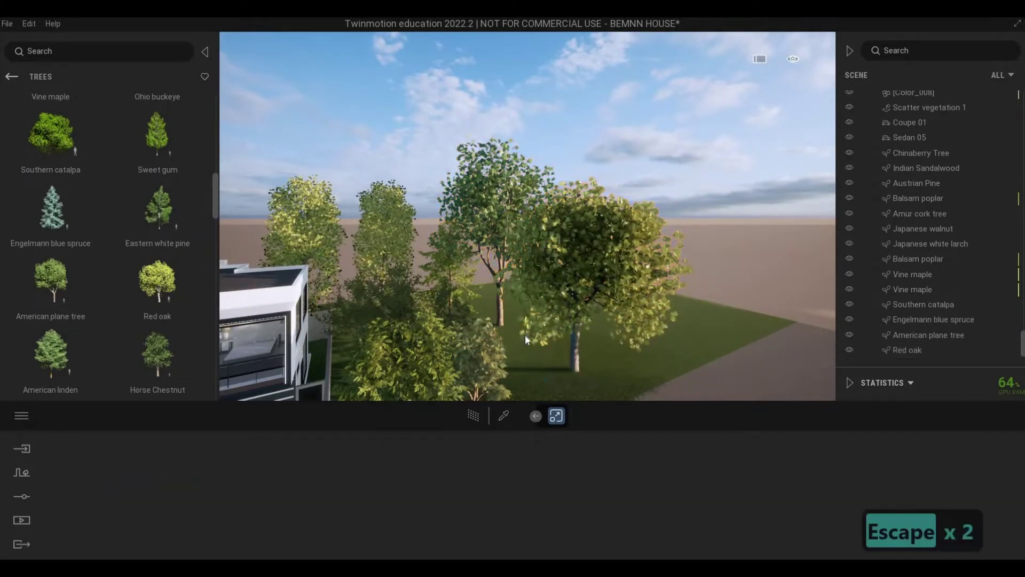
key(s)
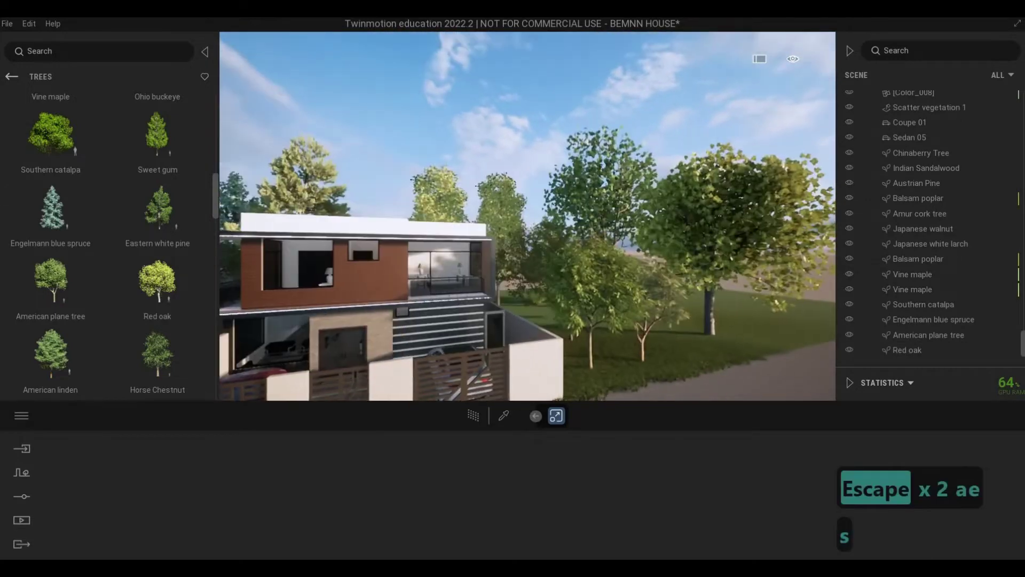
key(e)
key(s)
key(a)
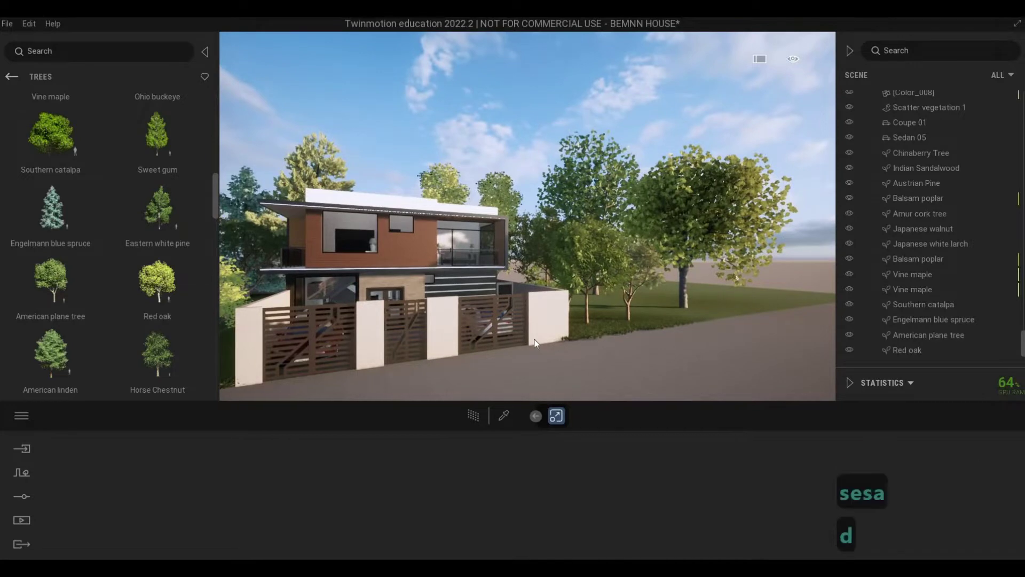
- Survey the garden around the house's side and return from the tree list to the library categories
key(d)
key(d)
key(d)
key(d)
key(d)
key(d)
key(a)
key(a)
key(a)
key(a)
key(a)
key(a)
key(a)
key(a)
key(a)
key(d)
key(w)
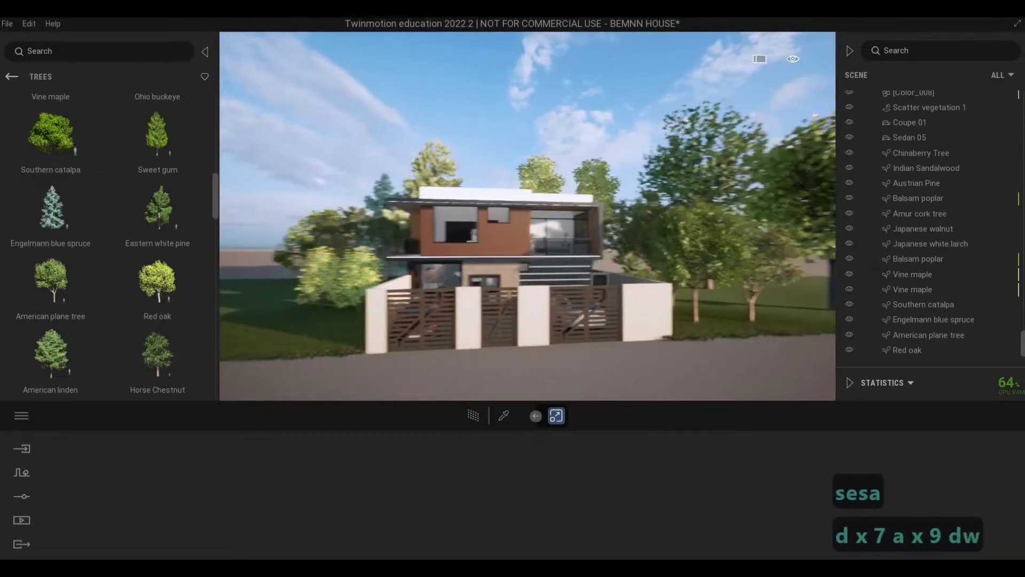
key(a)
key(a)
key(a)
key(a)
key(a)
key(a)
key(a)
key(a)
key(a)
key(a)
key(a)
key(a)
key(a)
key(a)
key(a)
key(a)
key(a)
key(a)
key(a)
key(a)
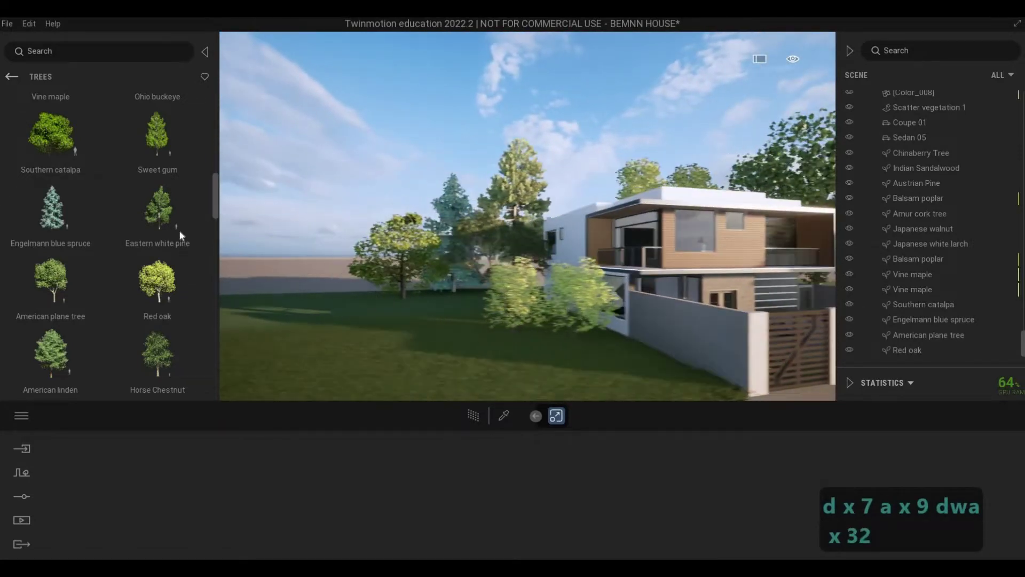
key(q)
key(a)
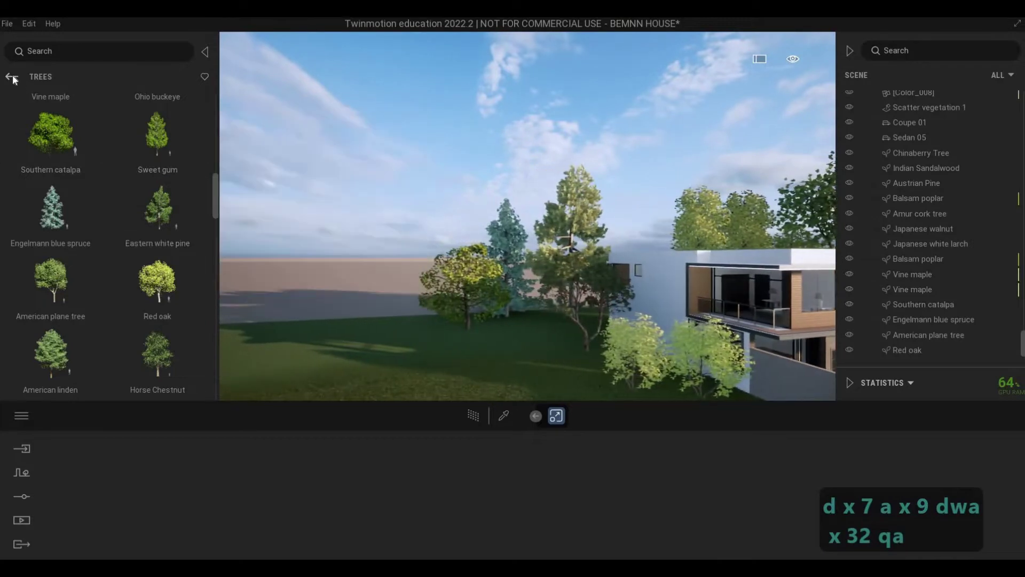
click(12, 76)
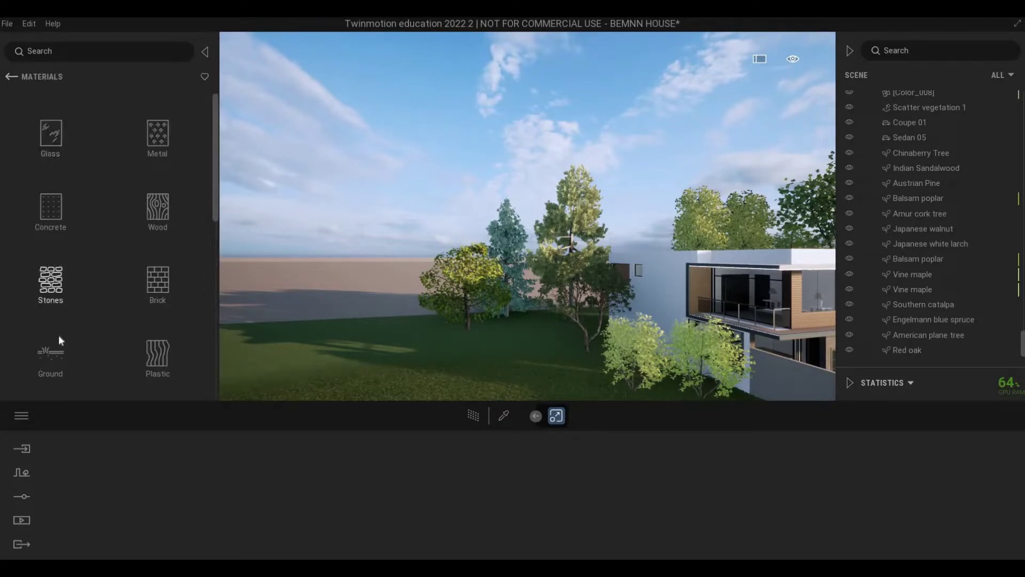
- Apply the Grass 1 nature material to the ground and face the house front
click(162, 159)
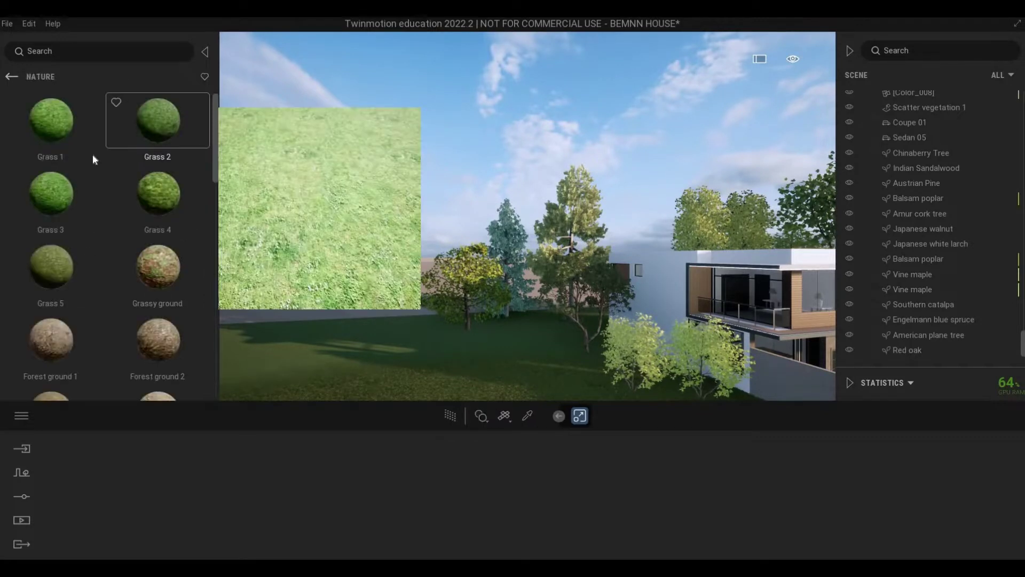
drag(347, 302, 350, 300)
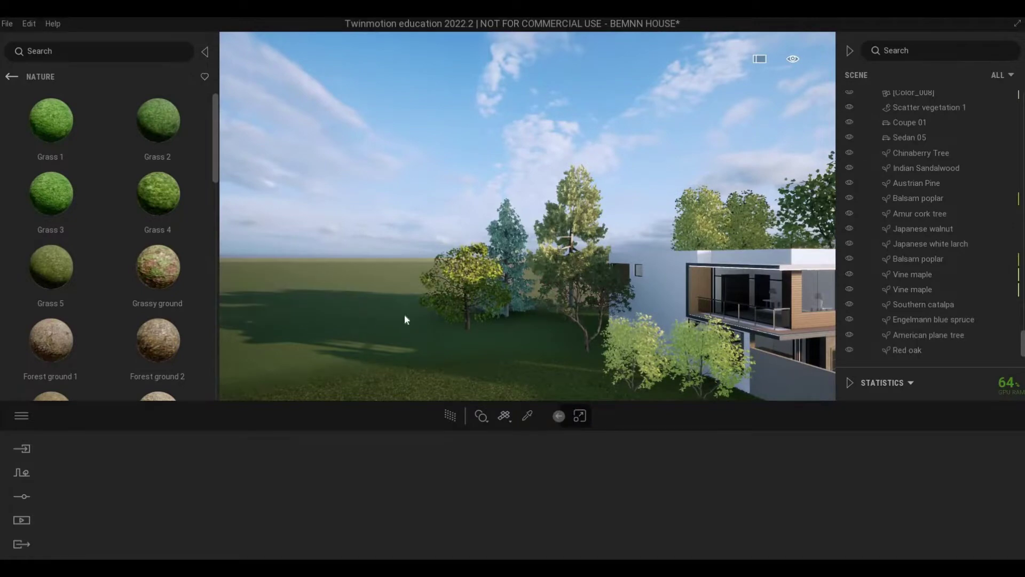
key(w)
key(d)
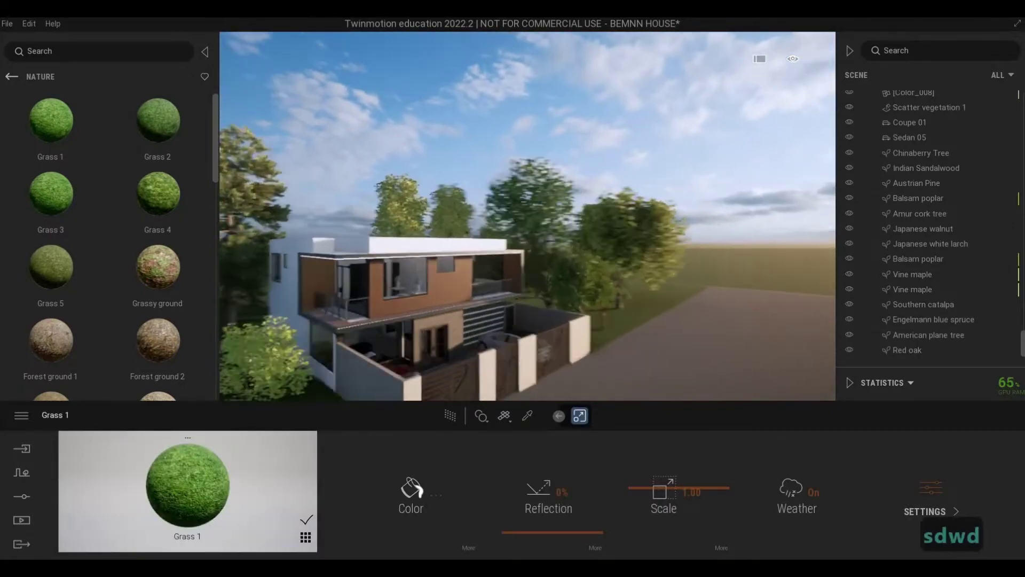
key(d)
key(w)
key(e)
key(a)
- Back the camera away and move it to the house's left side
key(s)
key(Escape)
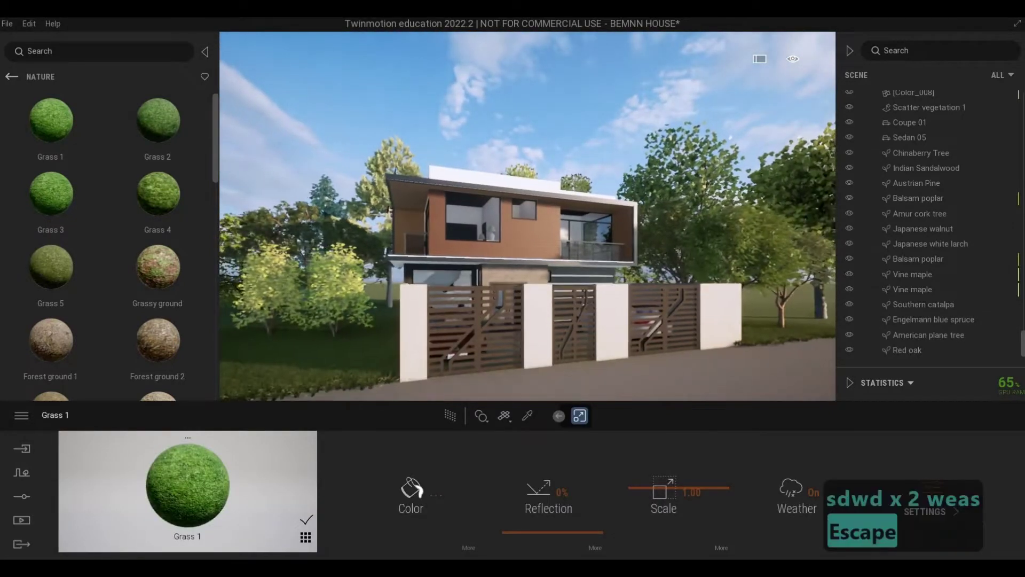
key(d)
key(q)
key(q)
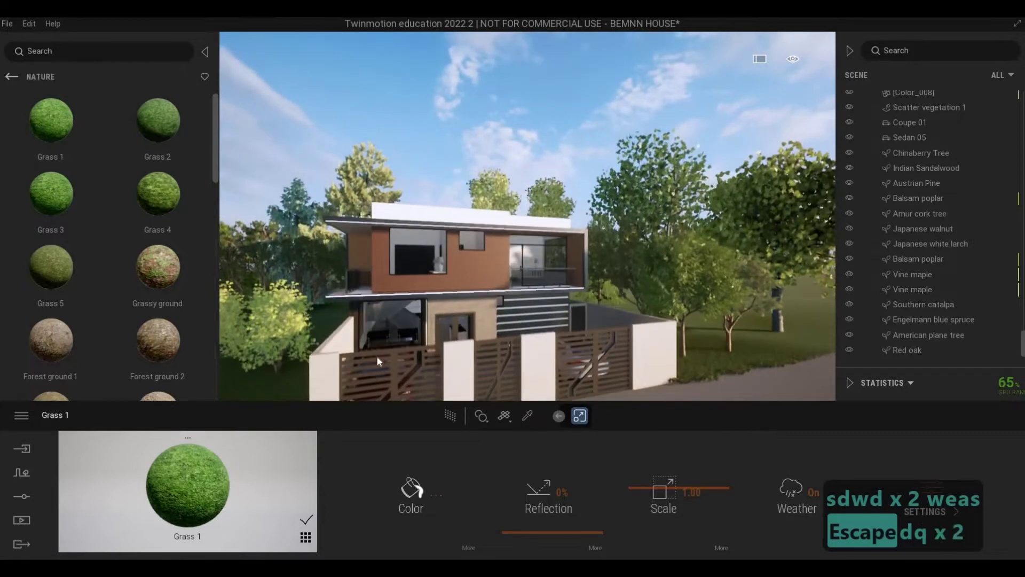
key(a)
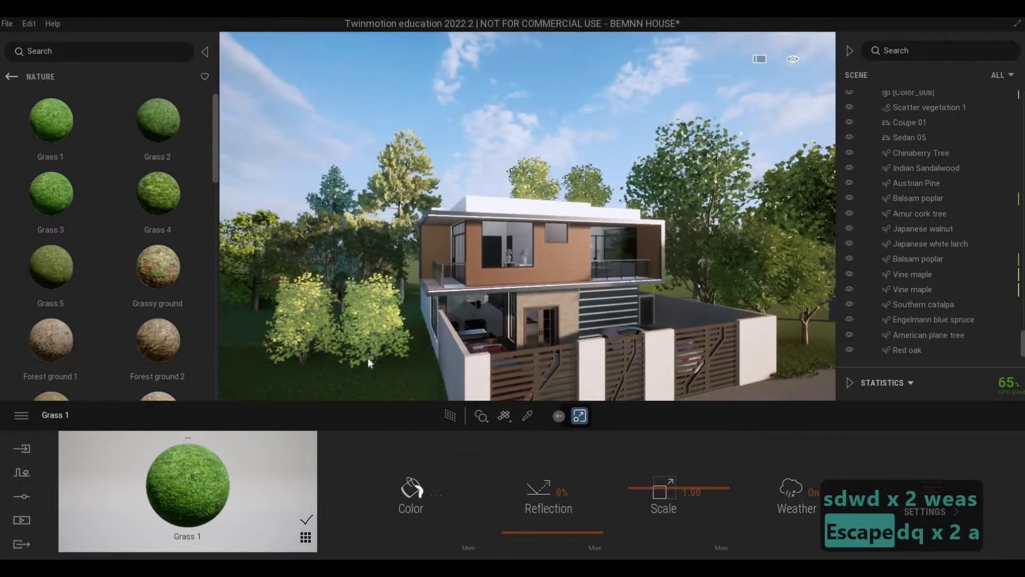
key(Escape)
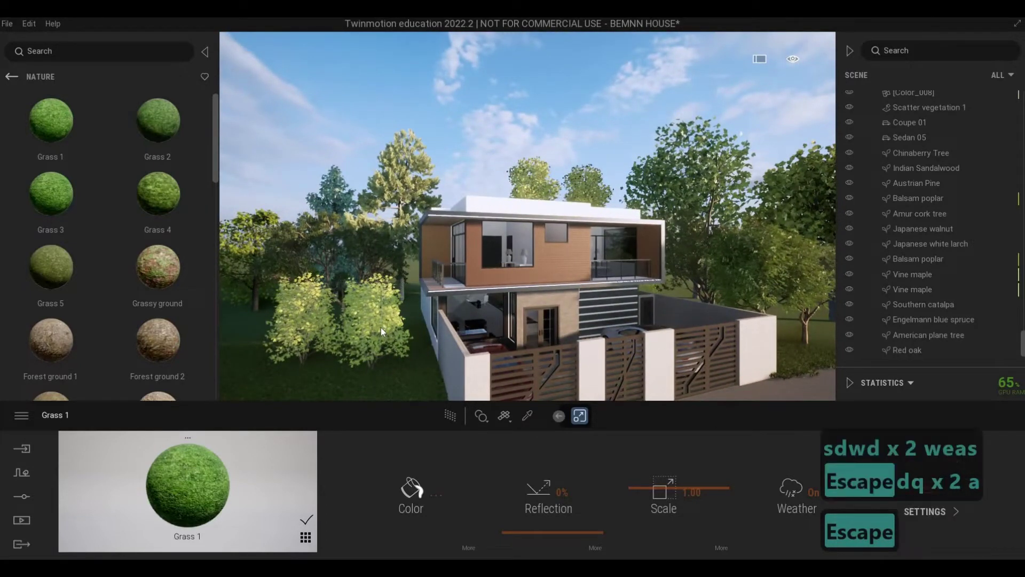
- Select the right-hand then the left-hand Vine maple, and deselect it
click(377, 361)
key(F1)
key(F1)
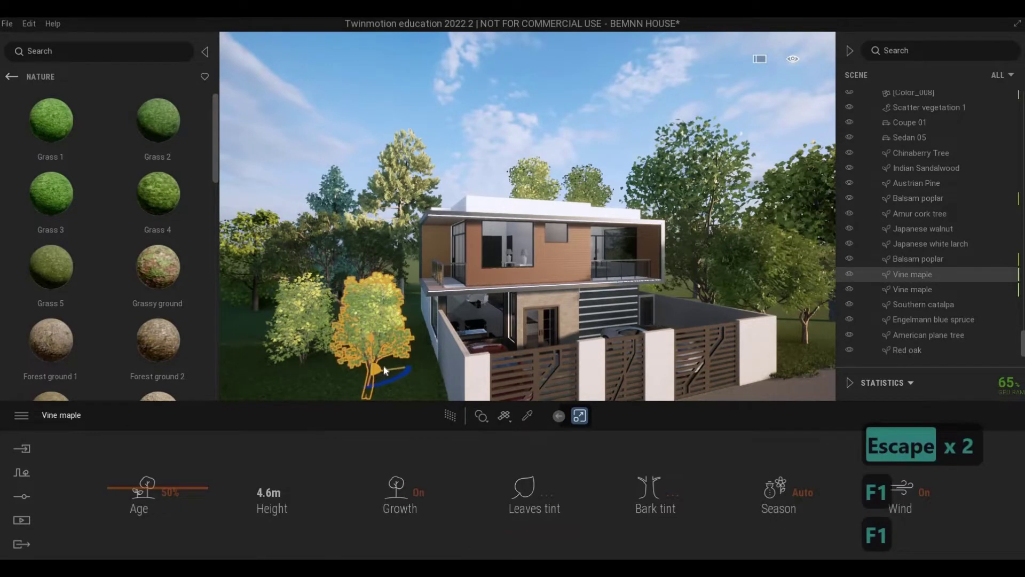
click(314, 363)
key(s)
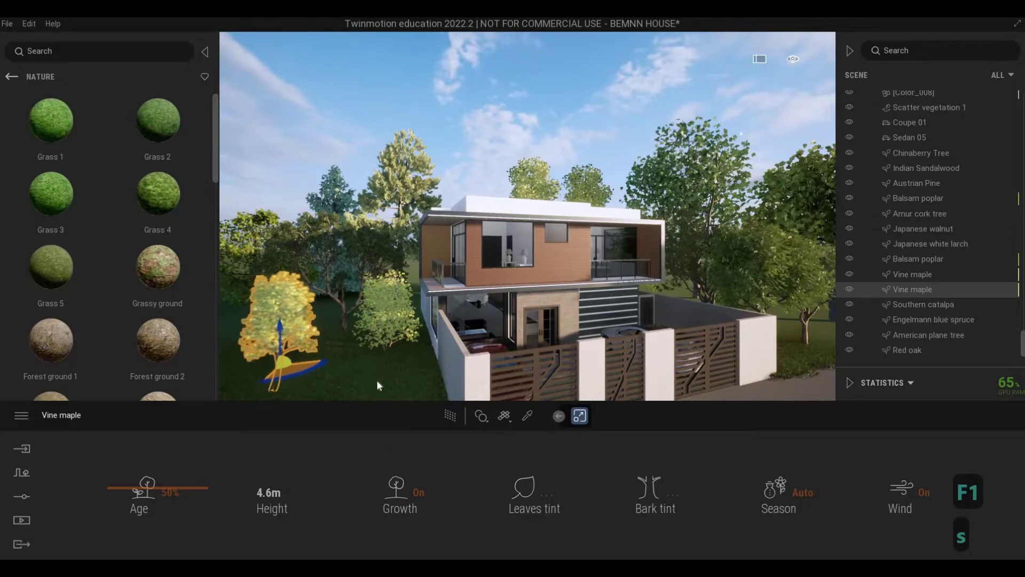
key(Escape)
key(Escape)
- Fly the view to face the front gate, back away, then swing above the house at an angle
key(d)
key(a)
key(e)
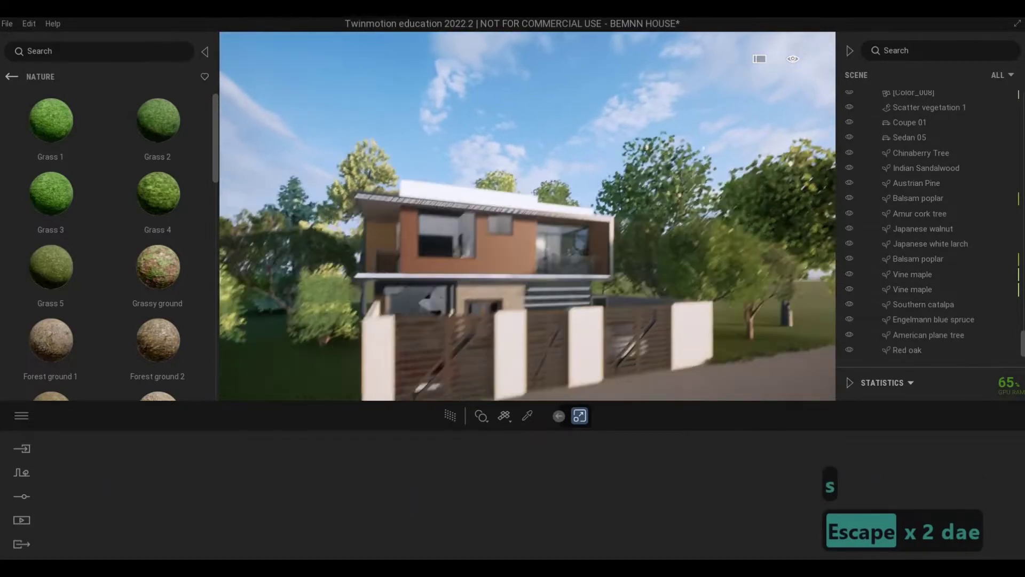
key(d)
key(q)
key(q)
key(s)
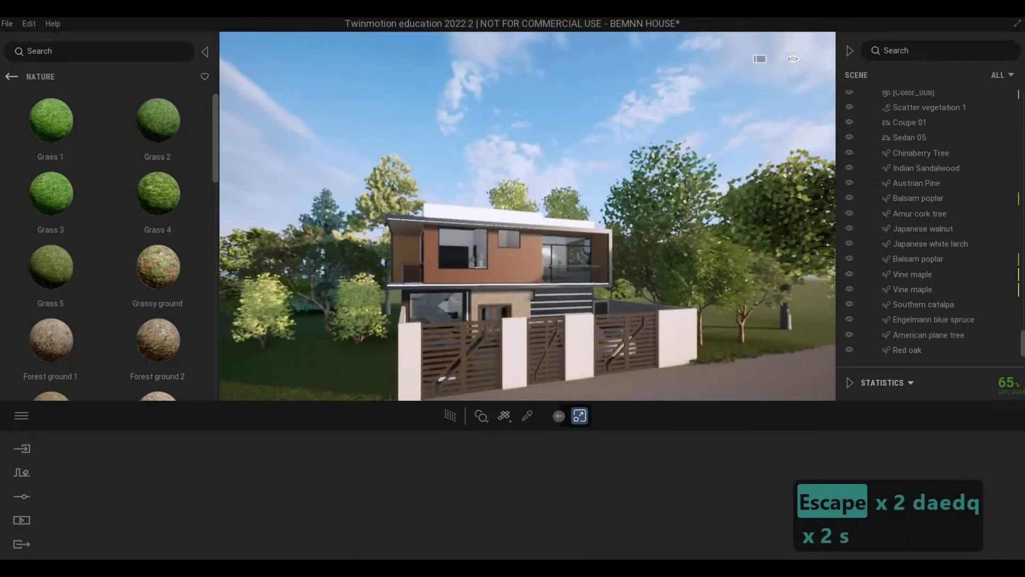
key(s)
key(e)
key(d)
key(a)
key(a)
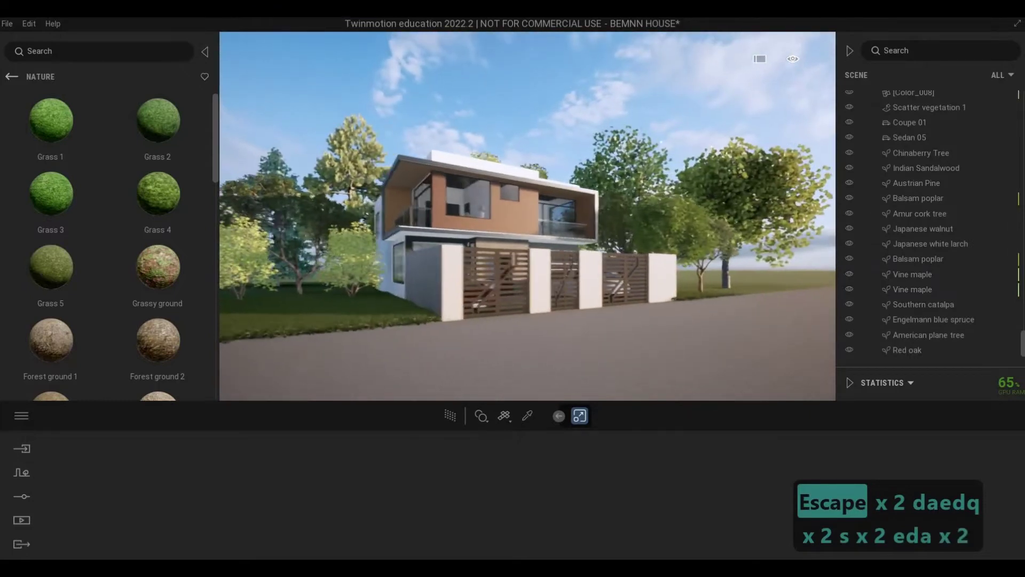
key(q)
key(e)
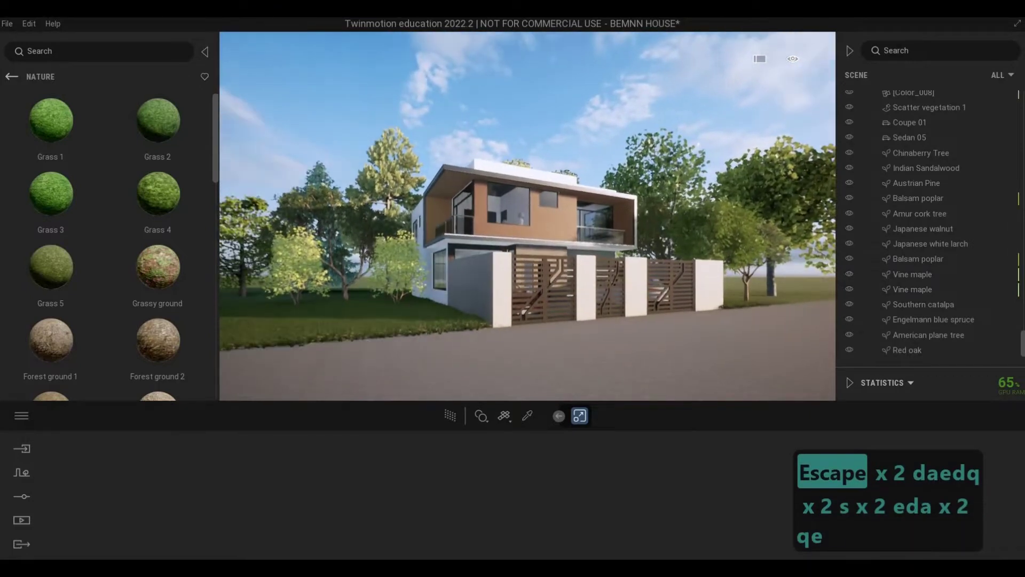
key(w)
key(w)
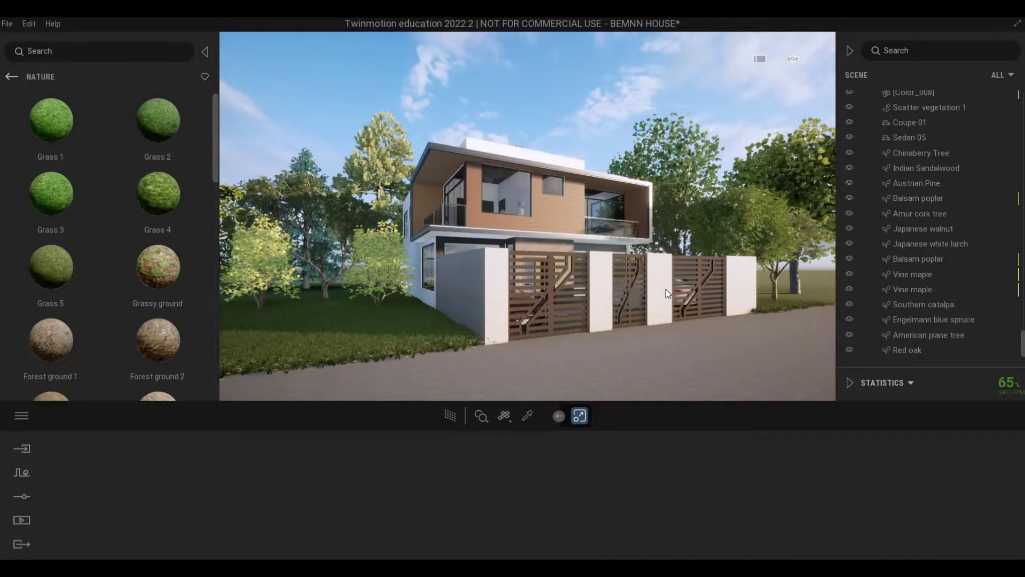
- Fly right among the trees toward the large yellow tree, then return to the Ground categories
key(d)
key(d)
key(d)
key(w+q)
key(w+q)
key(w+q)
key(w+q)
key(w+q)
key(w+q)
key(w+q)
key(w+q)
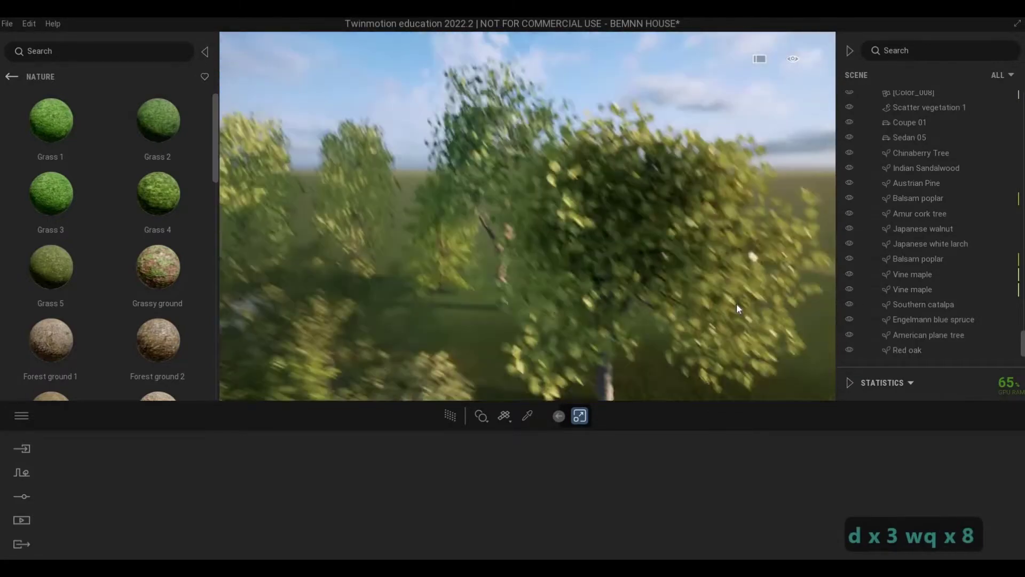
key(s+w)
key(s+w+q)
key(a+s)
key(a+s)
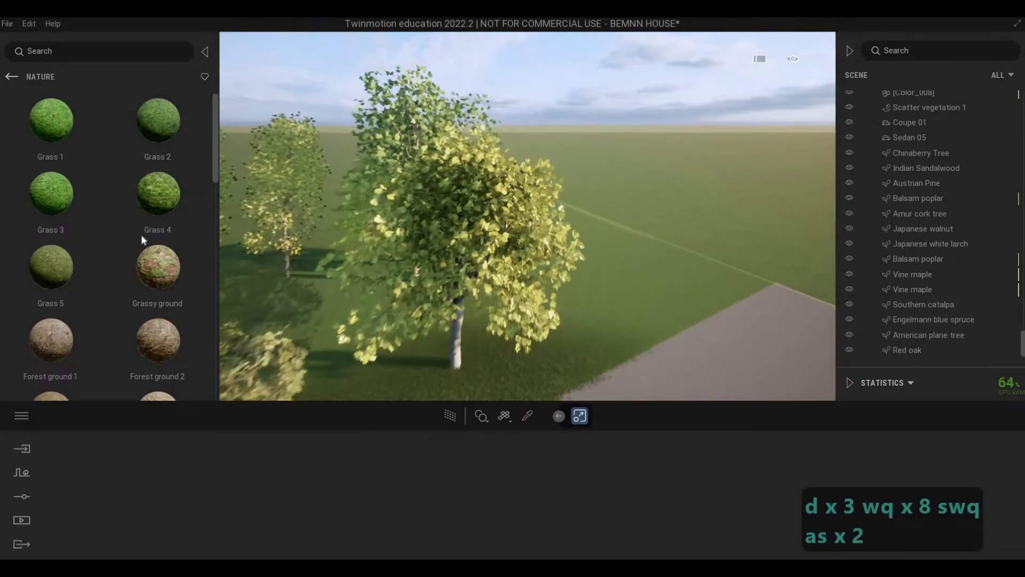
click(59, 83)
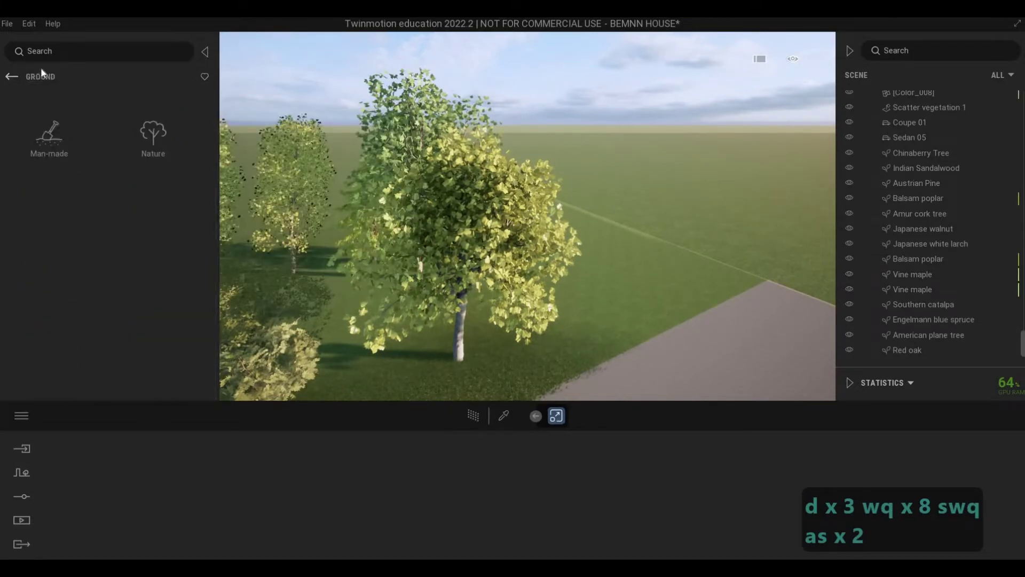
- Start Vegetation paint from the Context tools, showing the Trees library
click(27, 473)
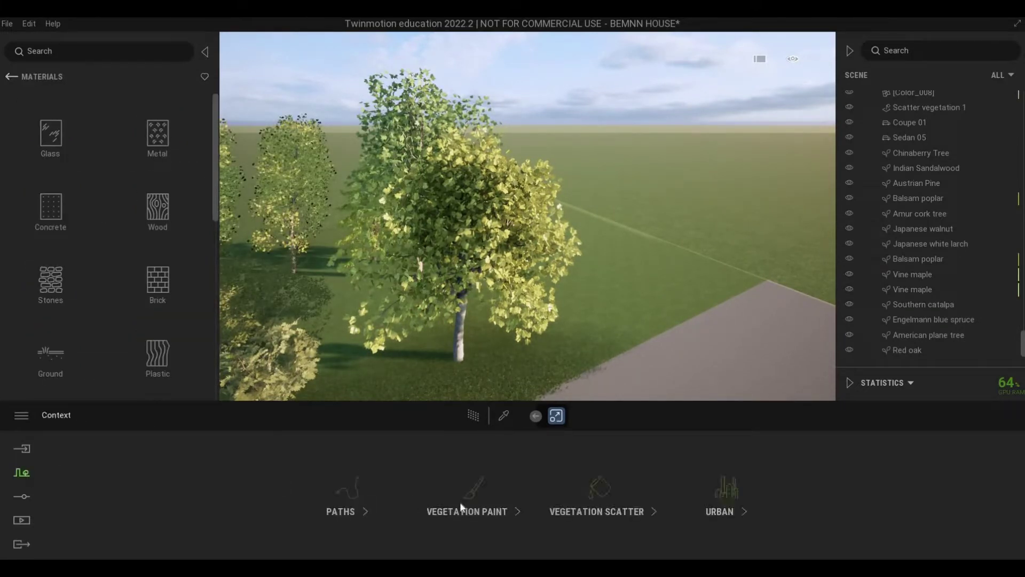
click(459, 504)
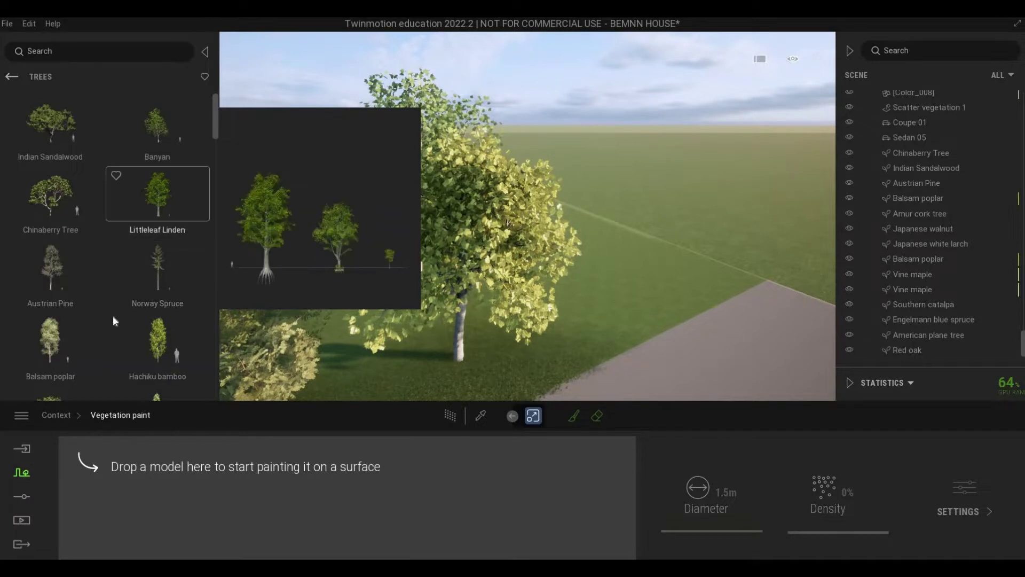
- Add nine tree species, including Amur cork tree, Katsura, Hachiku bamboo and Japanese white larch, to the palette
scroll(100, 309, down, 1)
drag(51, 348, 172, 522)
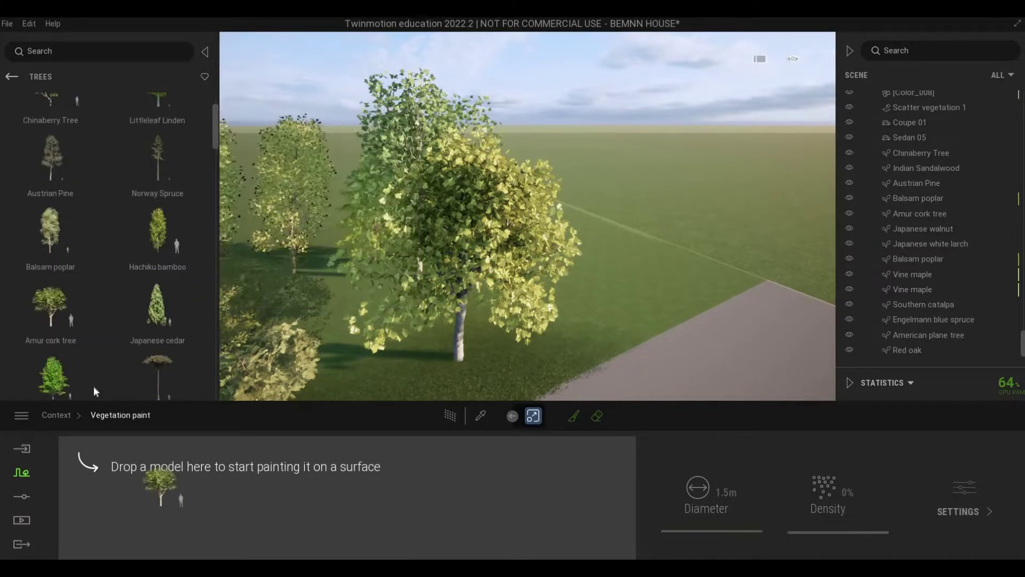
mouse_move(52, 371)
mouse_down()
mouse_move(224, 485)
mouse_move(232, 478)
mouse_up()
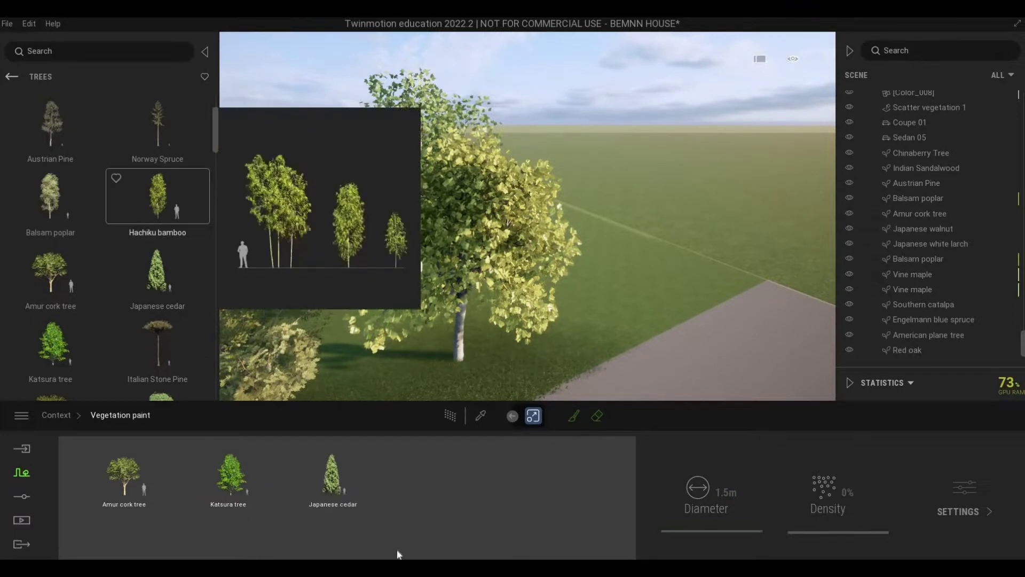
drag(189, 247, 152, 395)
scroll(133, 319, down, 3)
mouse_move(158, 289)
mouse_down()
mouse_move(361, 476)
mouse_move(460, 498)
mouse_up()
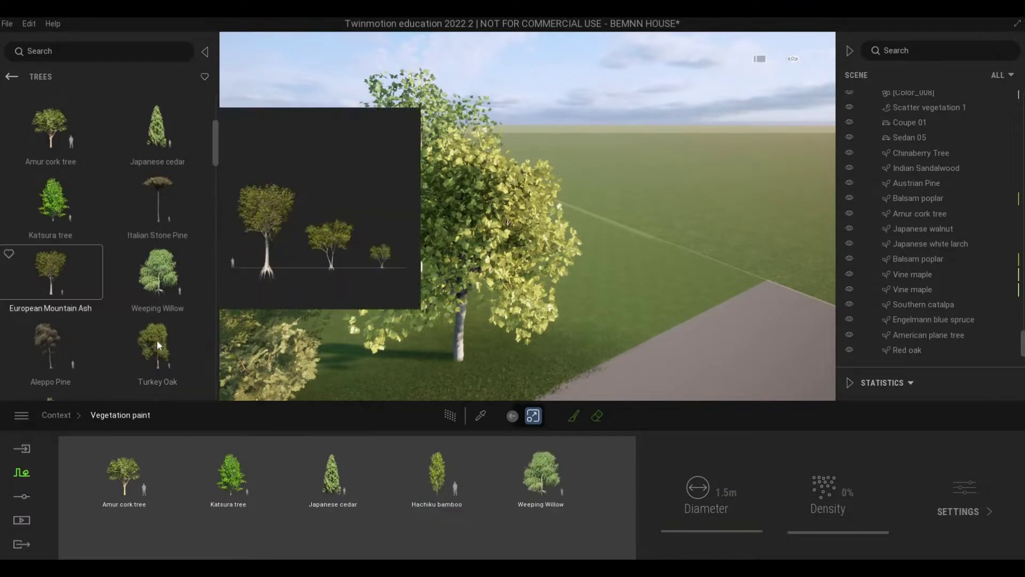
scroll(158, 352, down, 1)
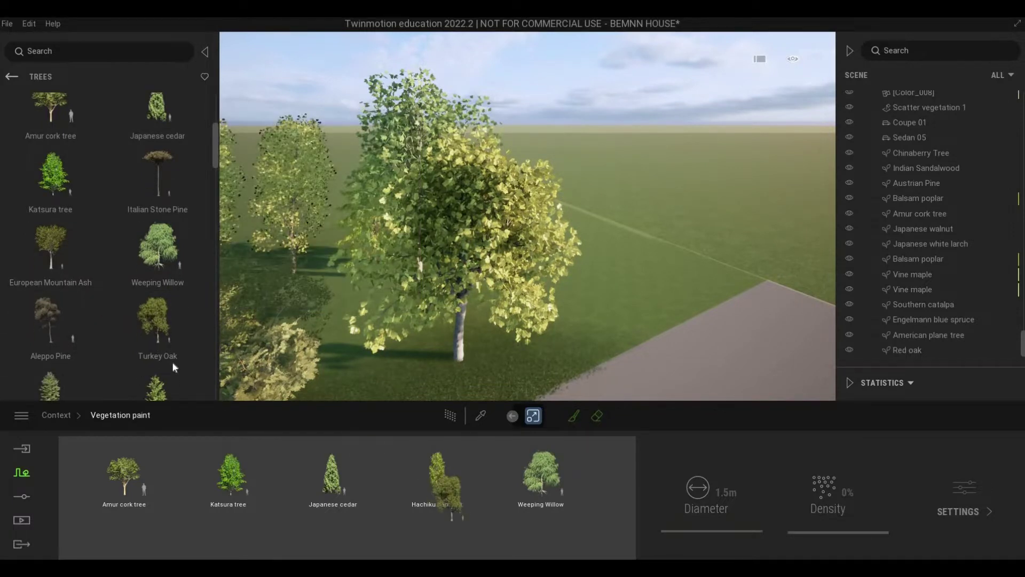
scroll(80, 320, down, 3)
scroll(110, 364, down, 2)
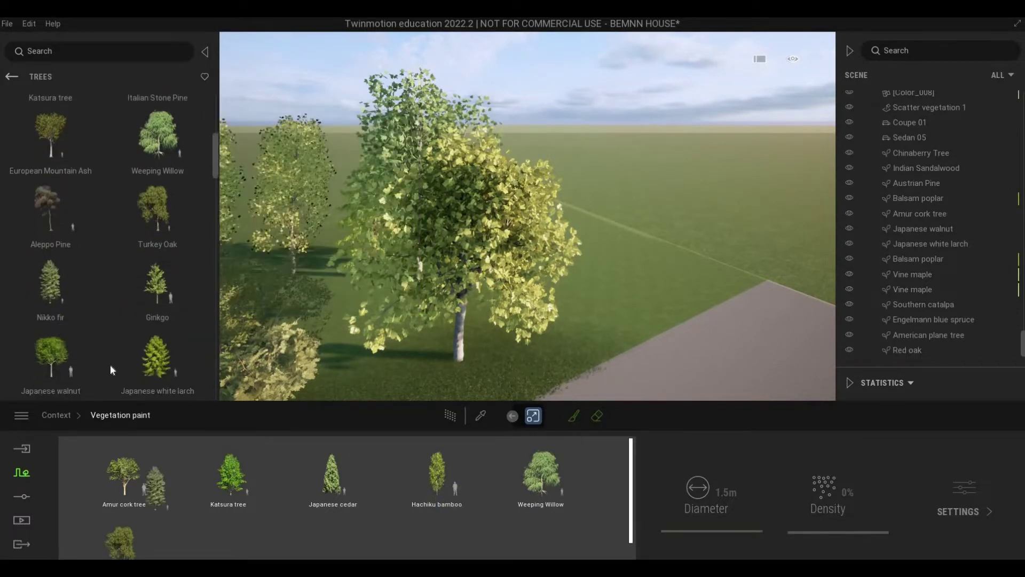
drag(73, 361, 284, 540)
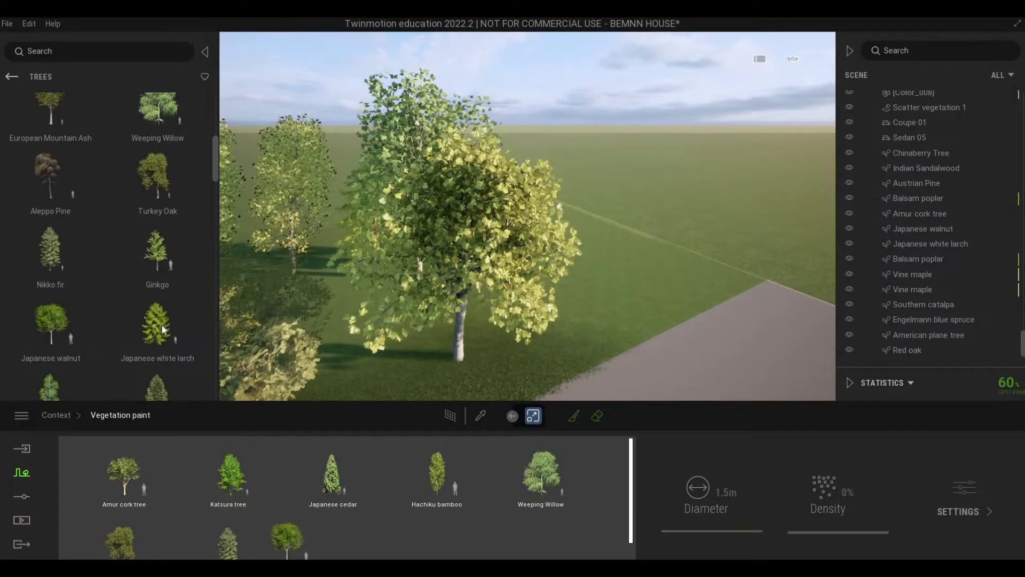
drag(161, 325, 372, 528)
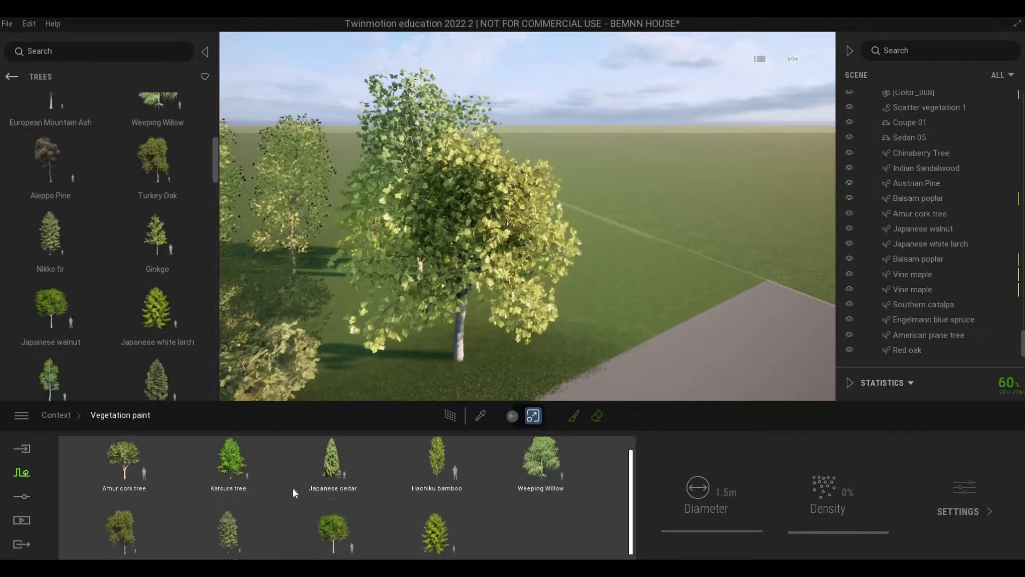
scroll(433, 538, down, 1)
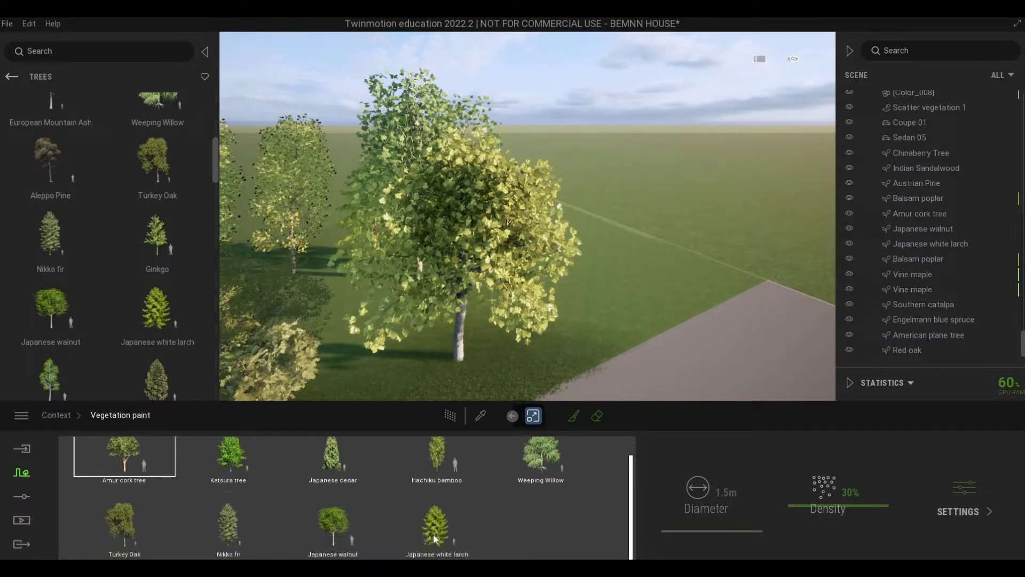
- Select all nine trees, set 100% density and 25.0 m diameter, and paint the first lawn patch
key(ctrl+a)
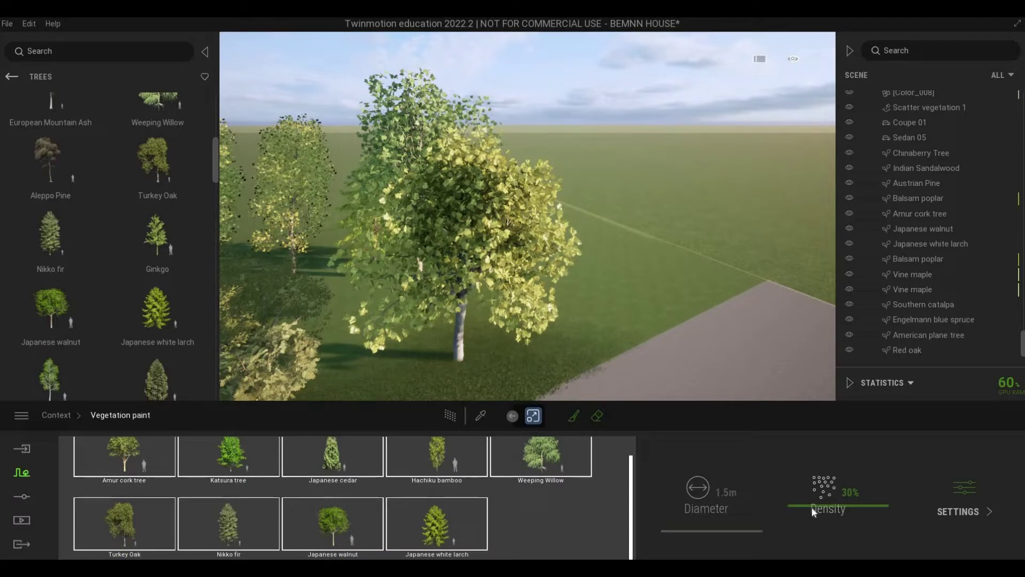
click(570, 418)
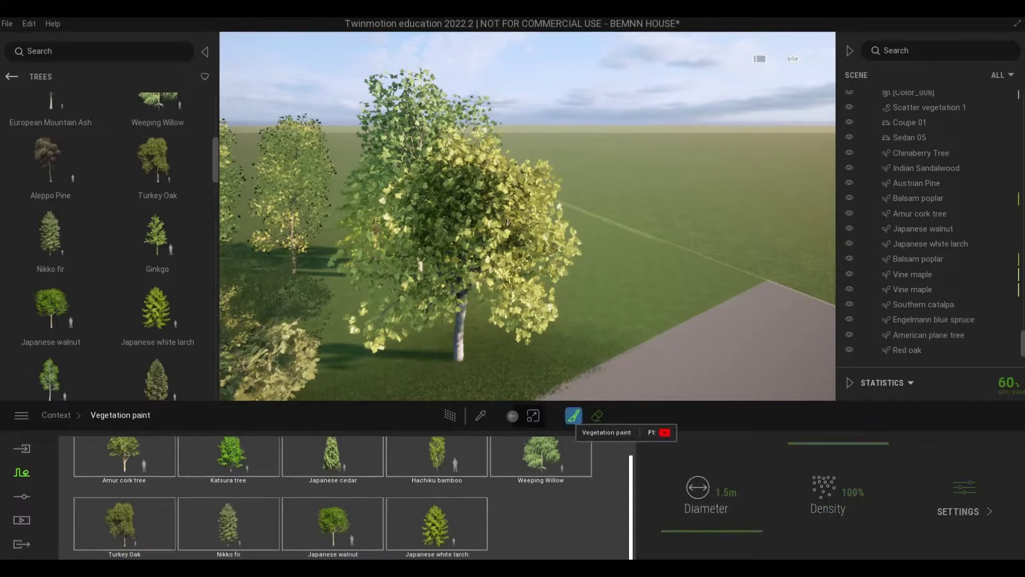
click(678, 529)
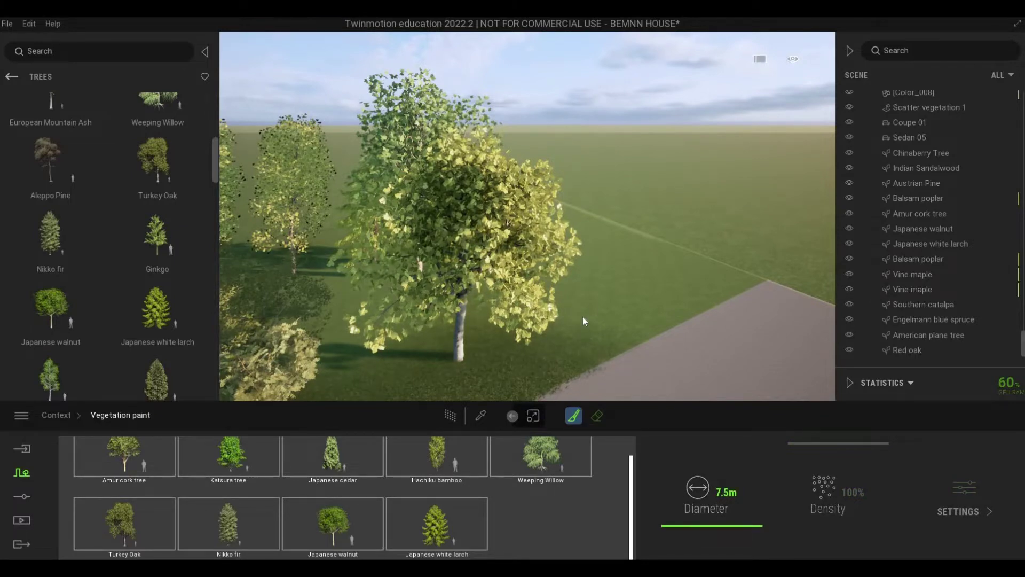
ctrl+scroll(621, 261, up, 5)
mouse_move(620, 261)
right_down()
mouse_move(719, 267)
mouse_move(656, 216)
right_up()
click(655, 215)
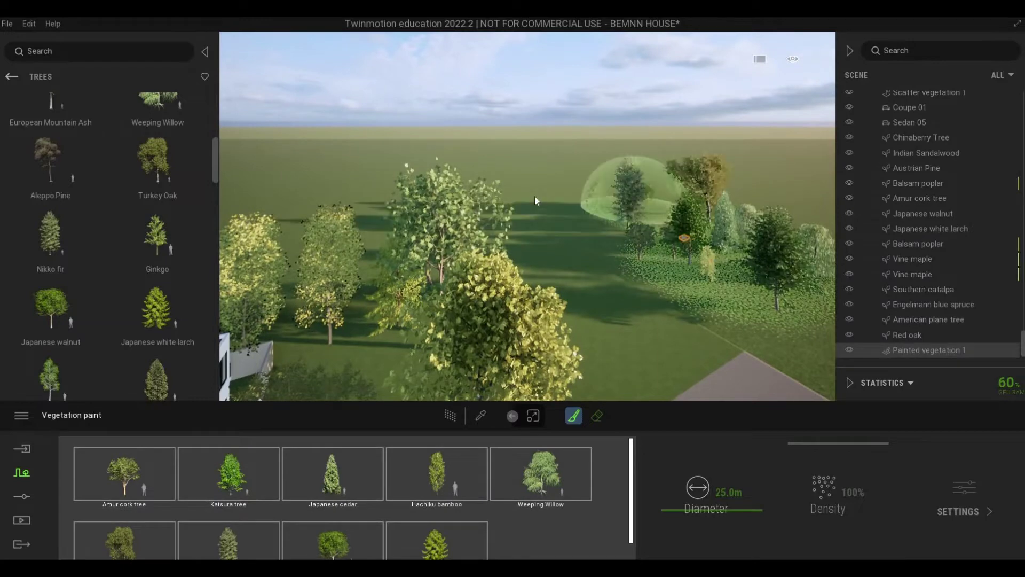
- Paint a row of trees sweeping left, moving the view left and back across the site
mouse_move(536, 200)
mouse_down()
mouse_move(422, 184)
mouse_move(419, 201)
mouse_up()
key(a)
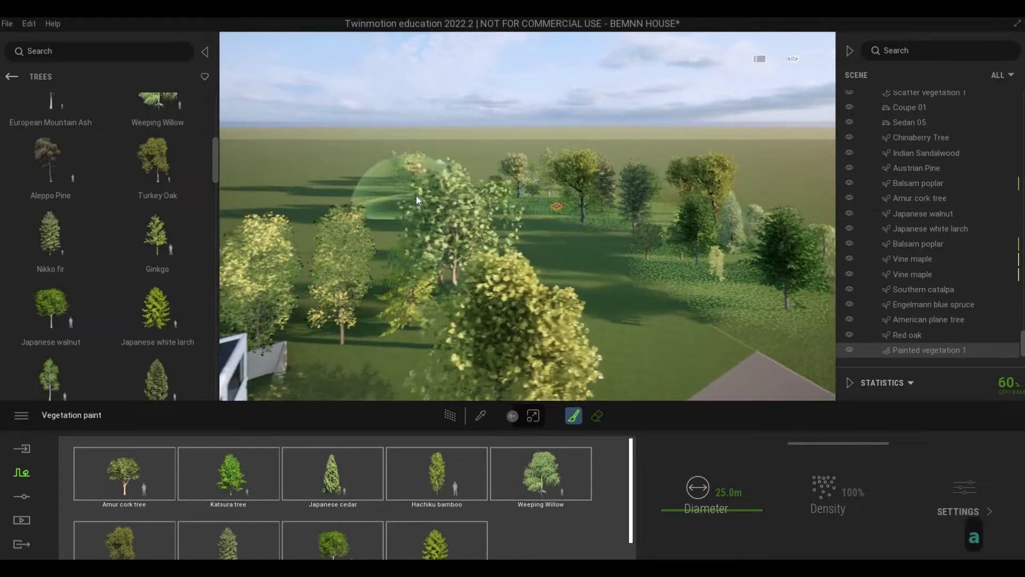
key(a)
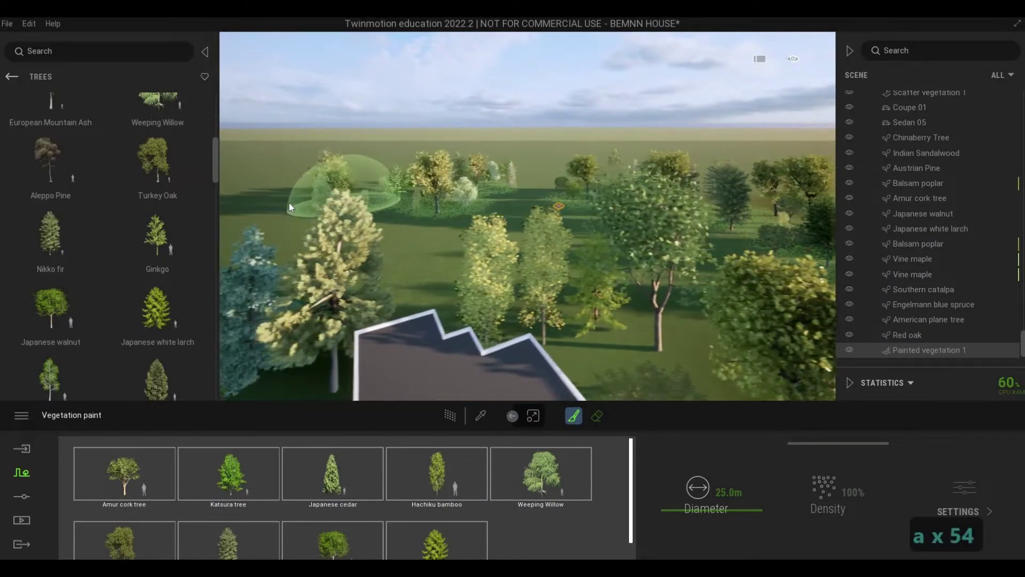
key(a)
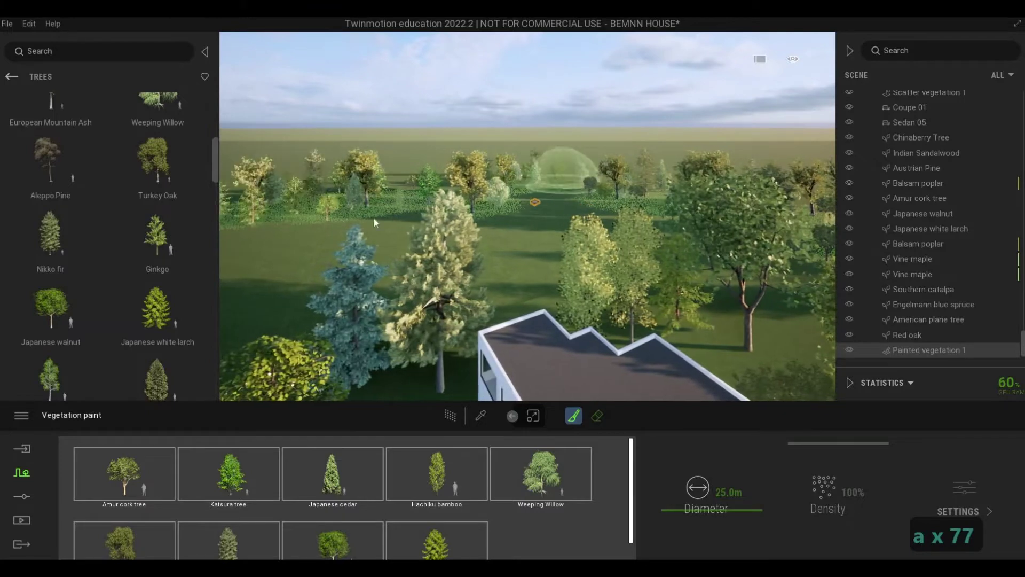
key(a)
key(s)
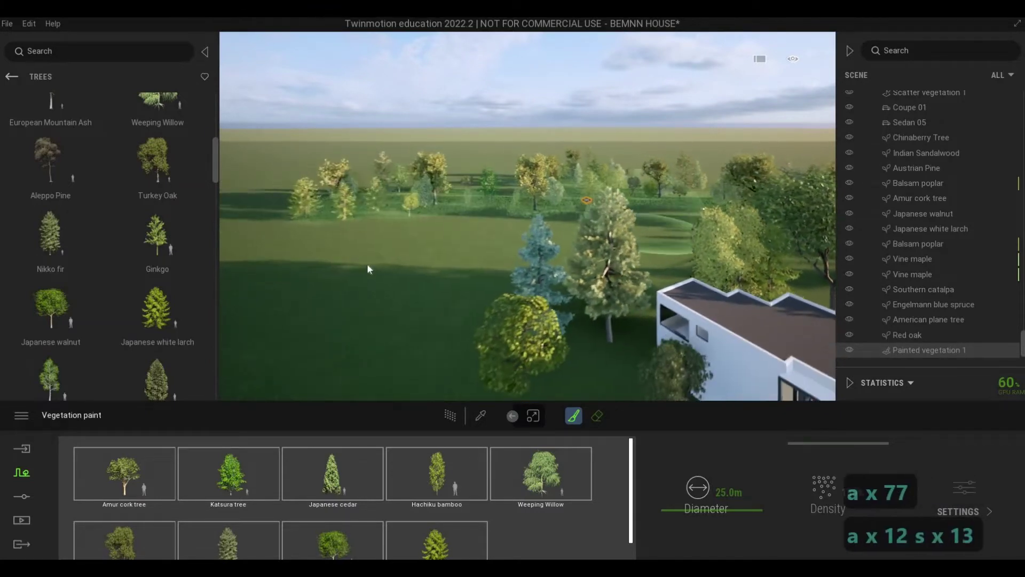
key(s)
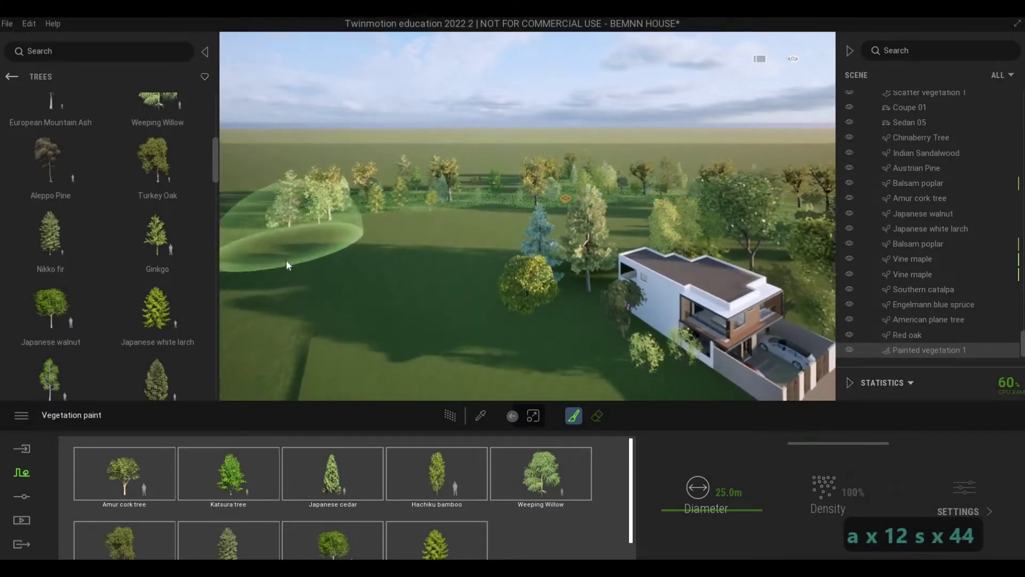
key(s)
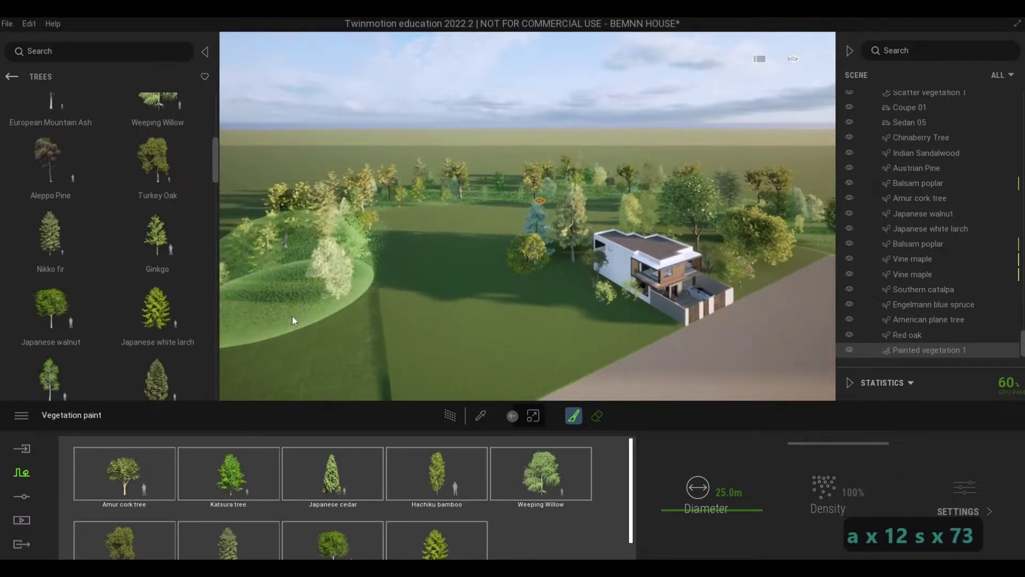
key(s)
key(d)
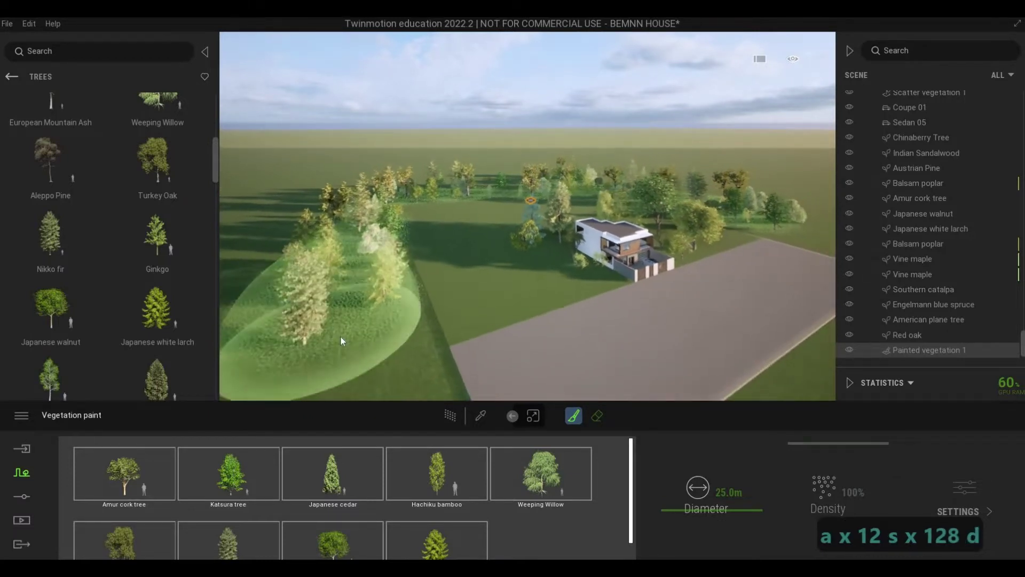
key(d)
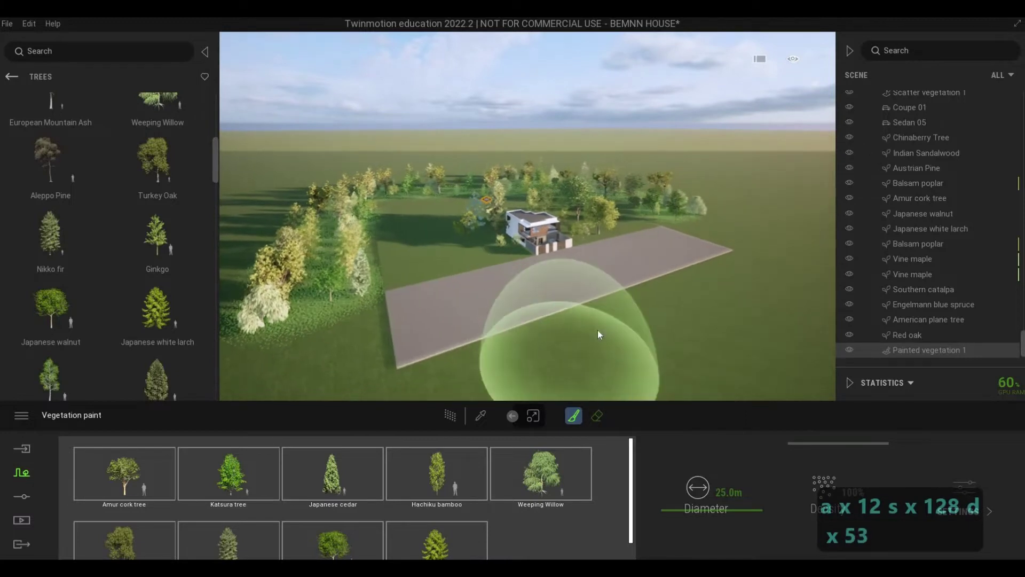
key(d)
- Paint trees across the near side of the site, then exit vegetation painting
mouse_move(598, 330)
mouse_down()
mouse_move(676, 298)
mouse_move(714, 262)
mouse_move(713, 290)
mouse_move(751, 254)
mouse_move(704, 214)
mouse_move(778, 269)
mouse_move(716, 346)
mouse_up()
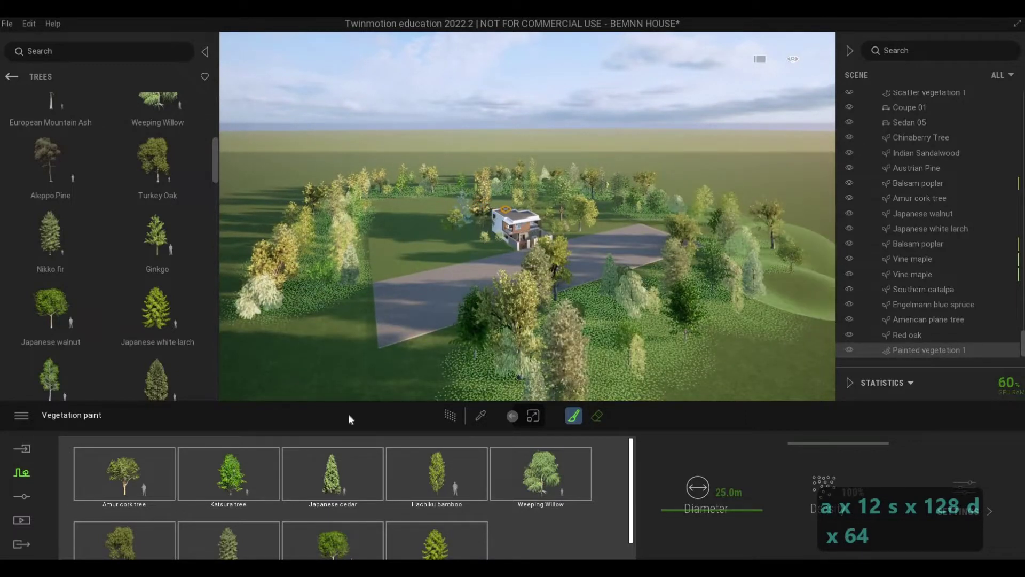
key(s)
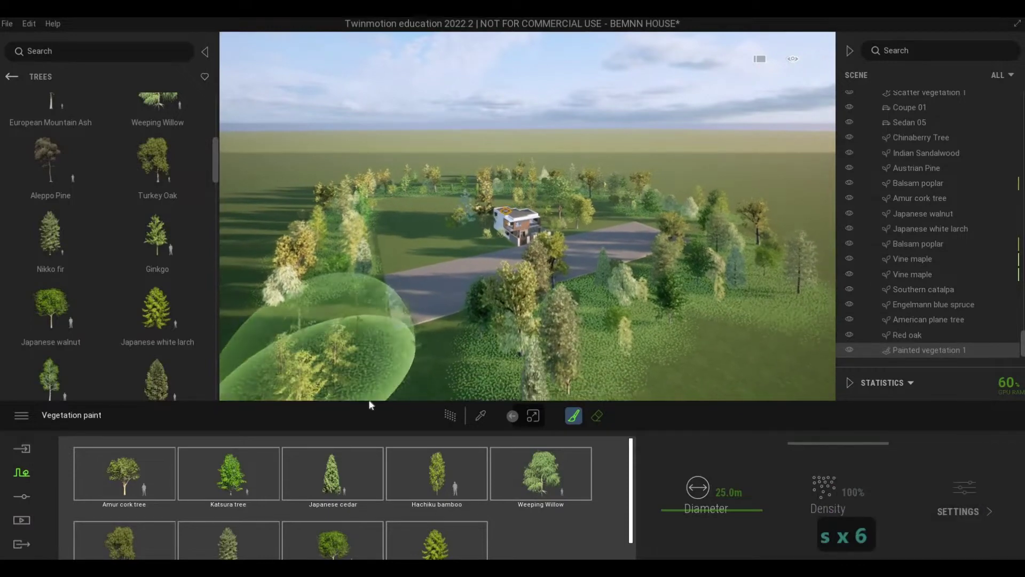
key(s)
key(s)
key(d)
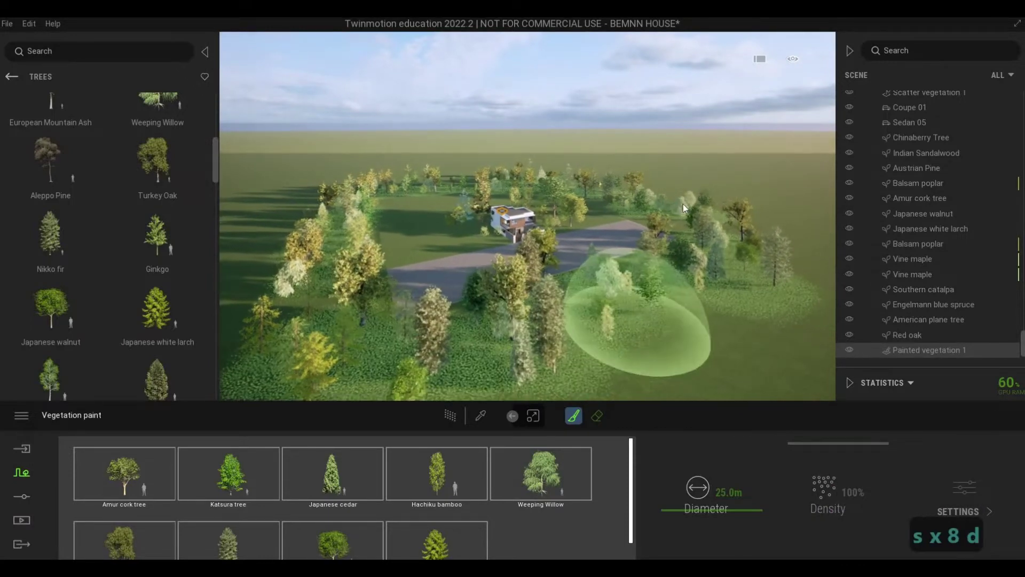
key(d)
key(d)
key(d)
key(d)
key(d)
key(d)
key(d)
key(d)
key(d)
key(d)
key(d)
key(d)
key(s)
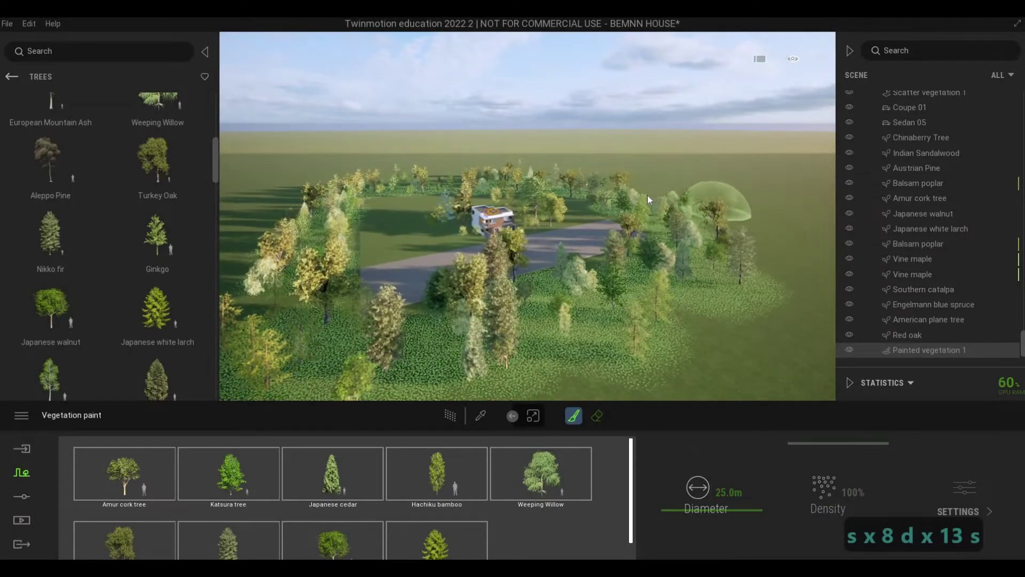
key(Escape)
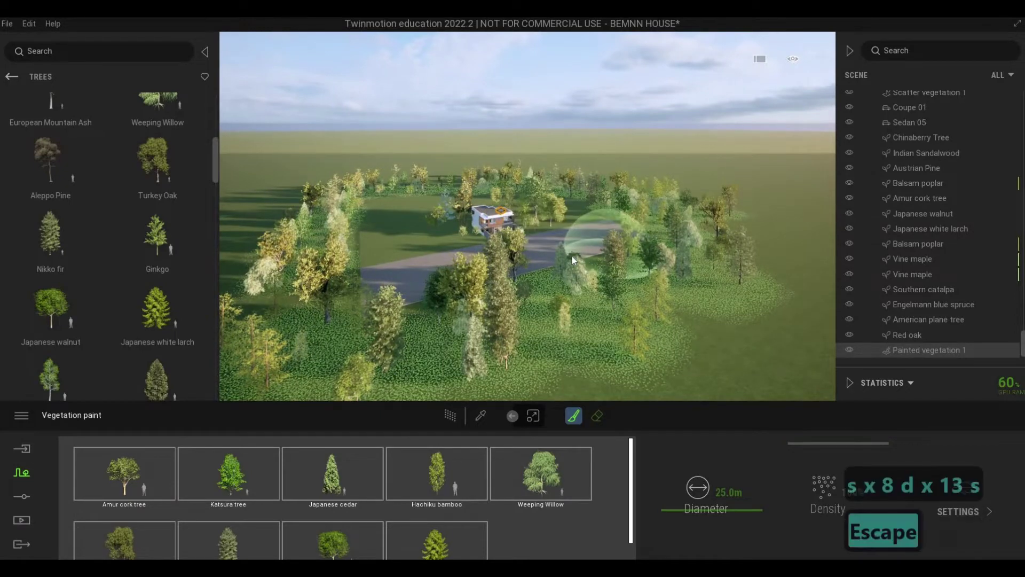
key(Escape)
- Fly forward over the painted trees toward the house and round to face its front
key(w)
key(w)
key(w)
key(w)
key(w)
key(w)
key(w)
key(w)
key(w)
key(w)
key(w)
key(w)
key(w)
key(w)
key(w)
key(w)
key(w)
key(w)
key(w)
key(w)
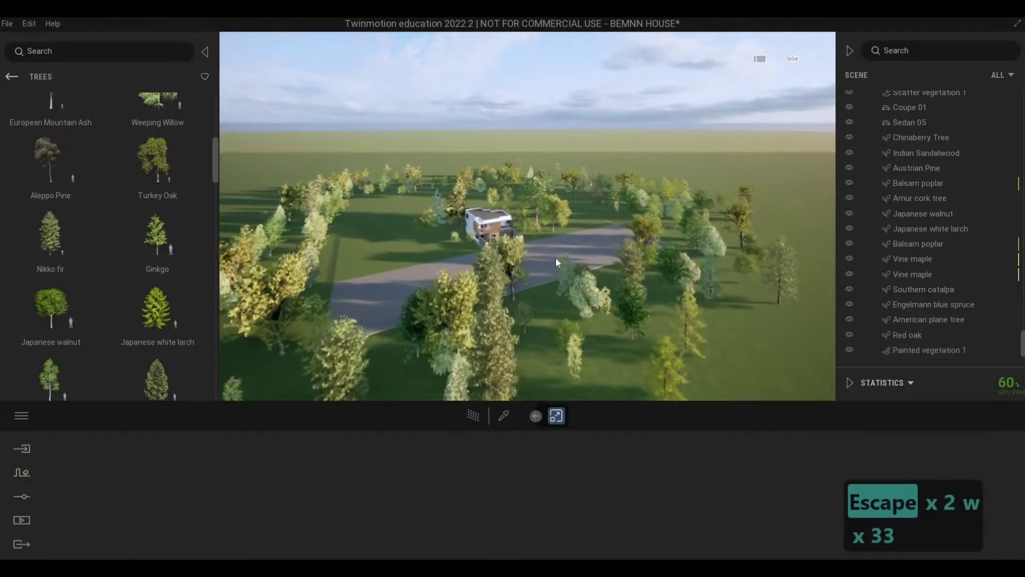
key(w)
key(w)
key(w)
key(w)
key(w)
key(w)
key(w)
key(w)
key(w)
key(w)
key(w)
key(w)
key(w)
key(w)
key(w)
key(w)
key(w)
key(w)
key(w)
key(w)
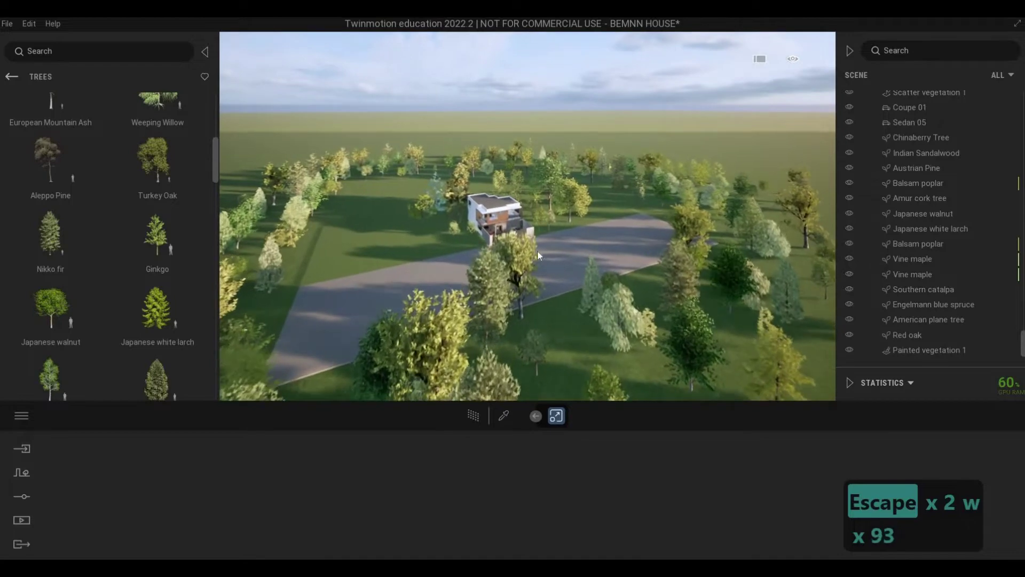
key(w)
key(w)
key(w)
key(w)
key(w)
key(w)
key(w)
key(w)
key(w)
key(w)
key(w)
key(w)
key(w)
key(5)
key(a)
key(d)
key(e)
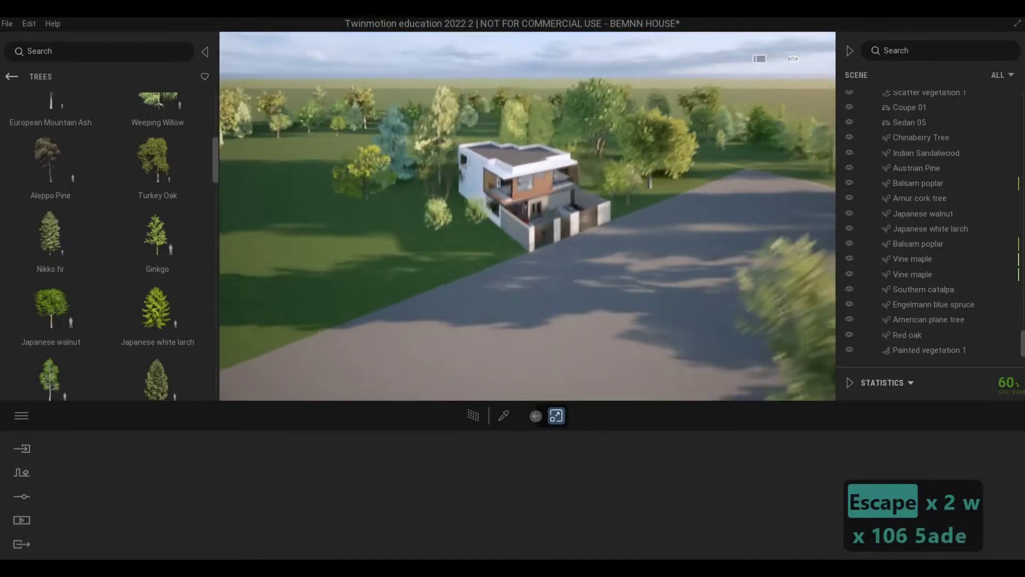
key(d)
key(w)
key(e)
key(w)
key(a)
key(s)
key(a)
key(e)
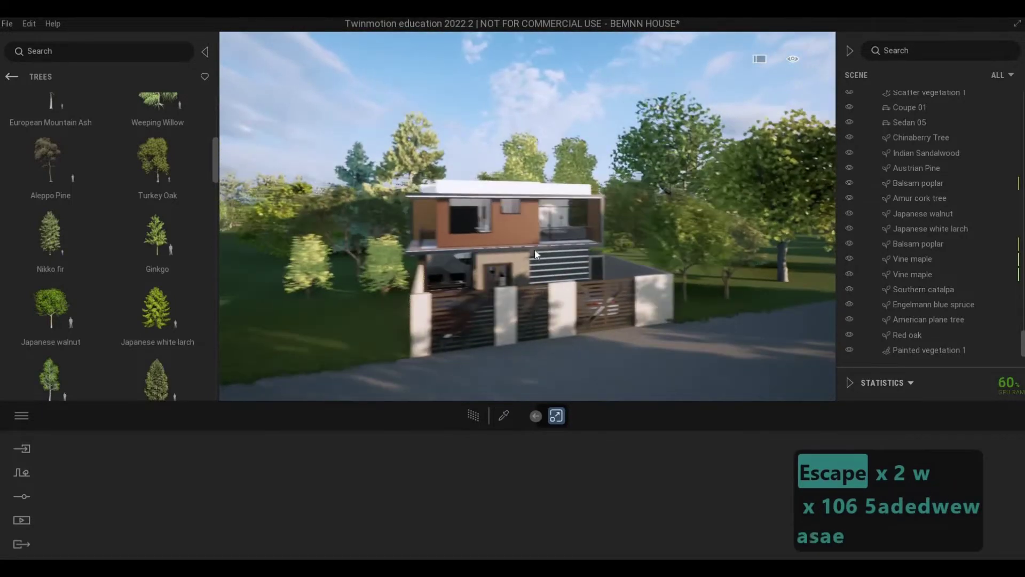
- Glide to the house's front-left, move closer, and circle around its left side
key(q)
key(a)
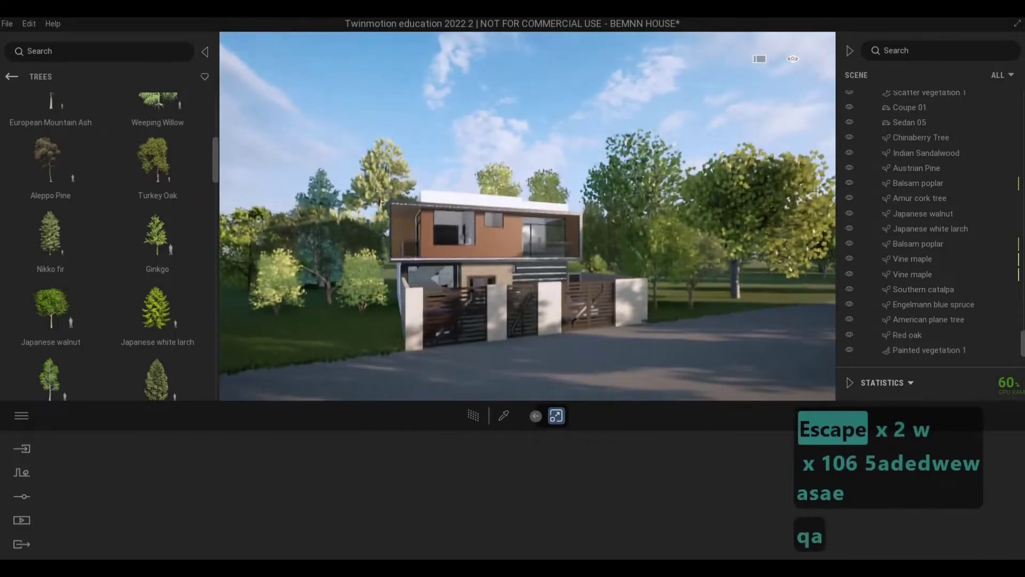
key(e)
key(s)
key(d)
key(a)
key(w)
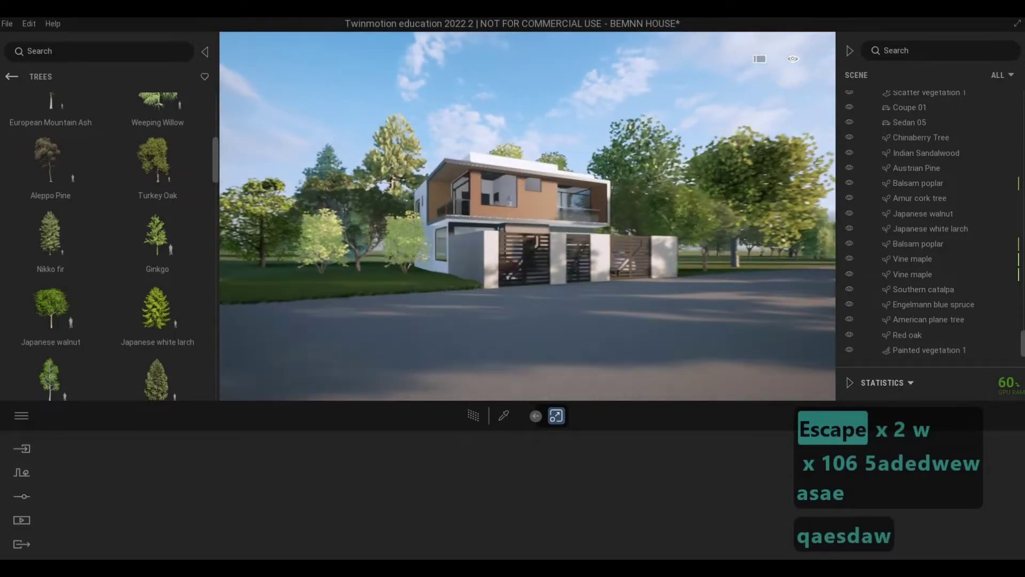
key(d)
key(w)
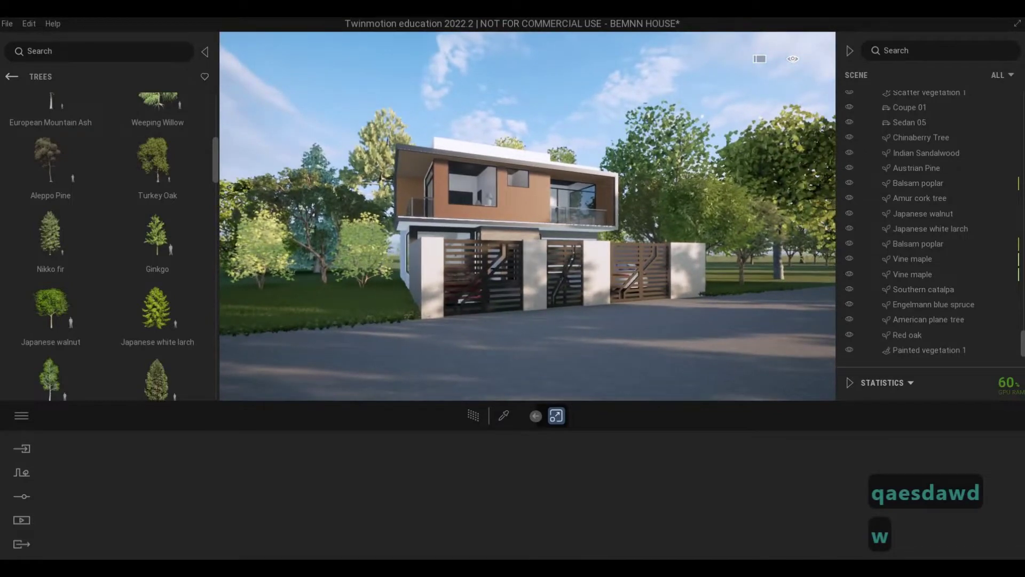
key(s)
key(q)
key(a)
key(w)
key(d)
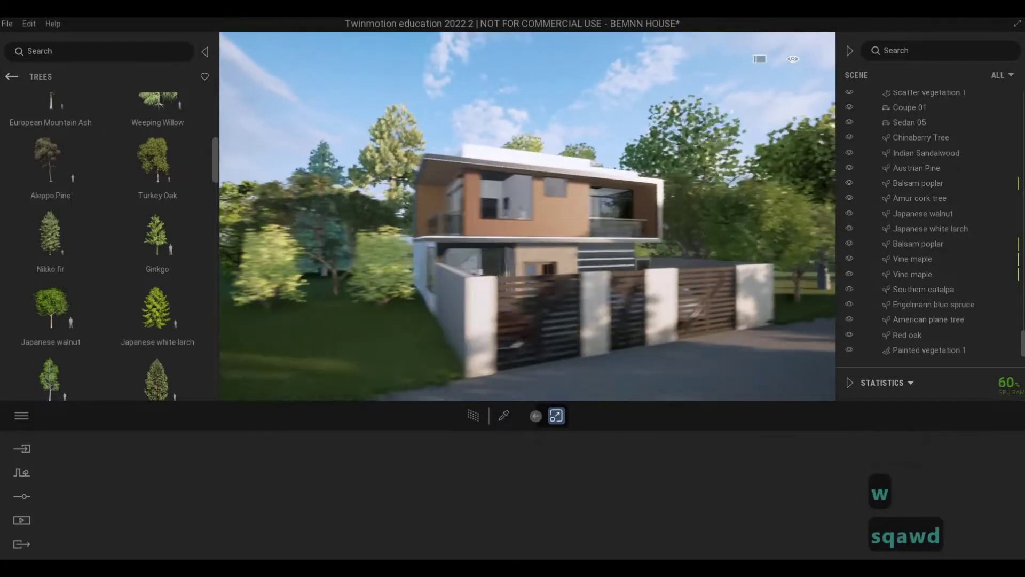
- Pull back to a frontal view of the house and gated wall, then settle closer
key(s)
key(e)
key(w)
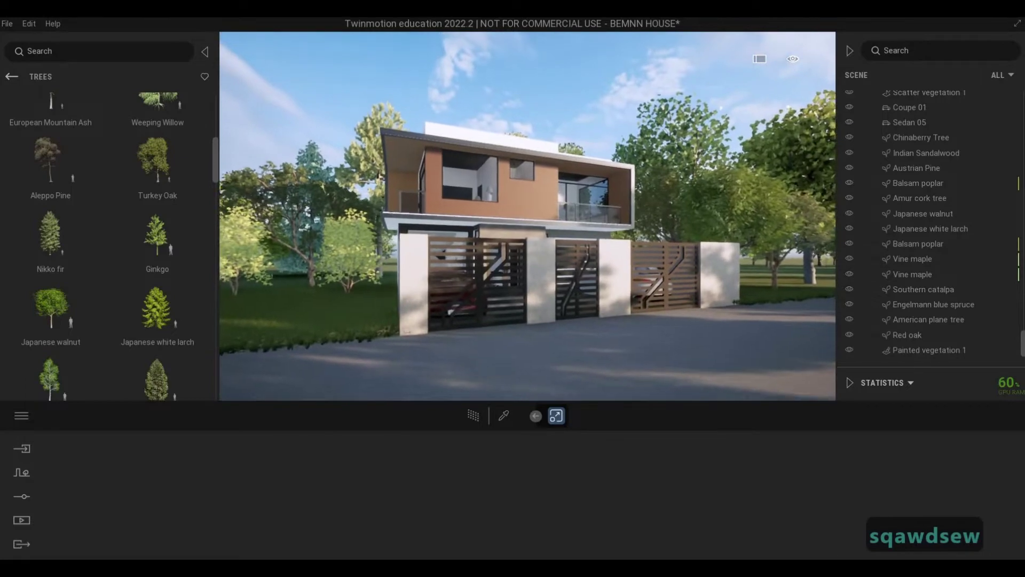
key(w)
key(a)
key(d)
key(a)
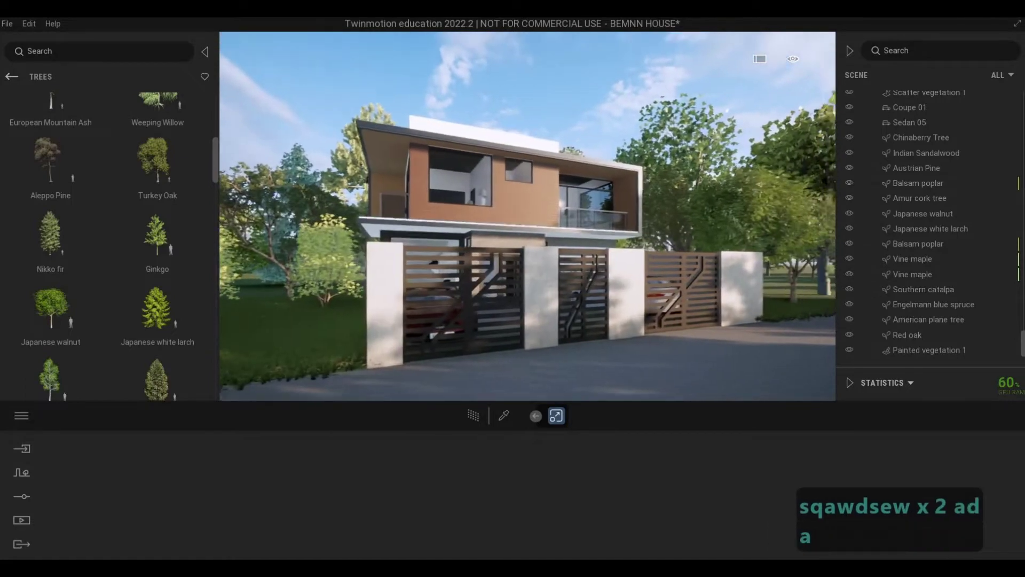
key(s)
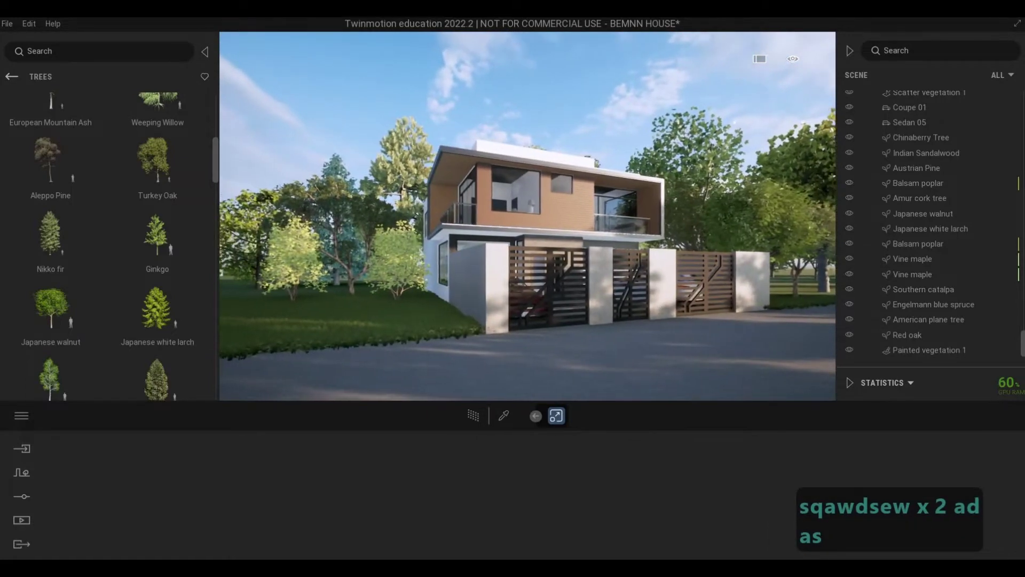
key(w)
key(a)
key(s)
key(d)
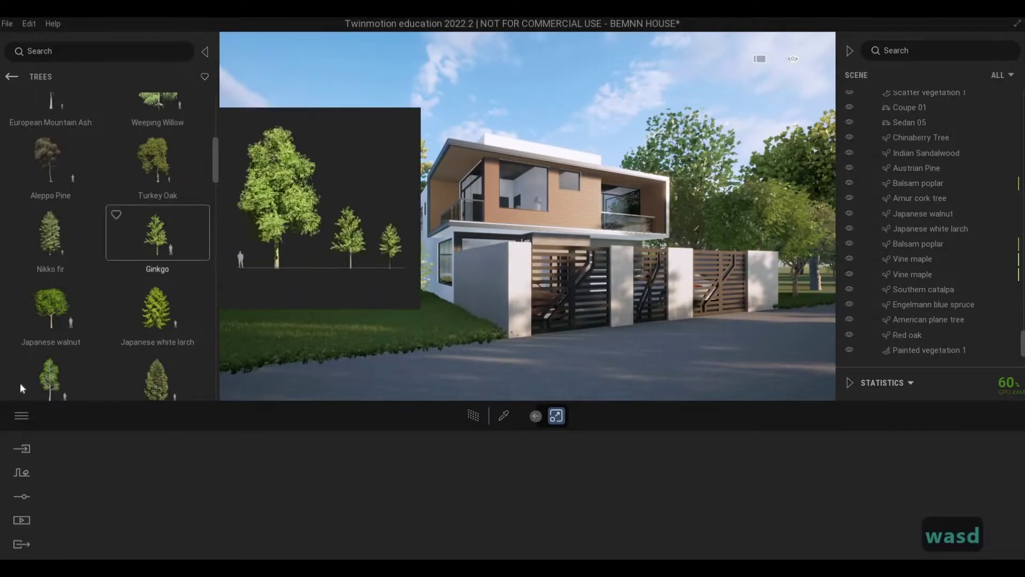
- In Camera > Visual effects, set the Blue Tint colour gradient to 39% contrast and 53% saturation
click(51, 501)
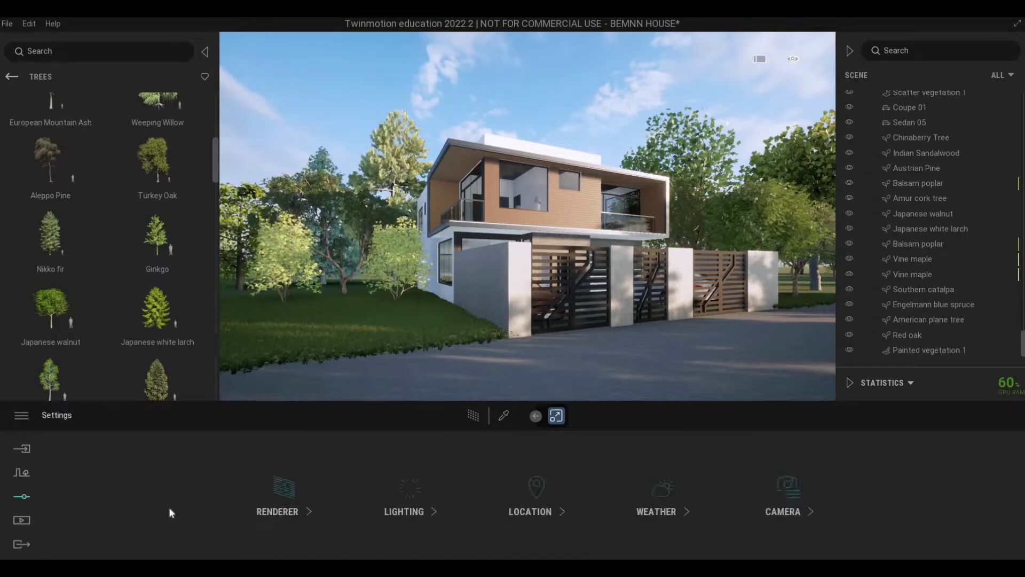
click(786, 500)
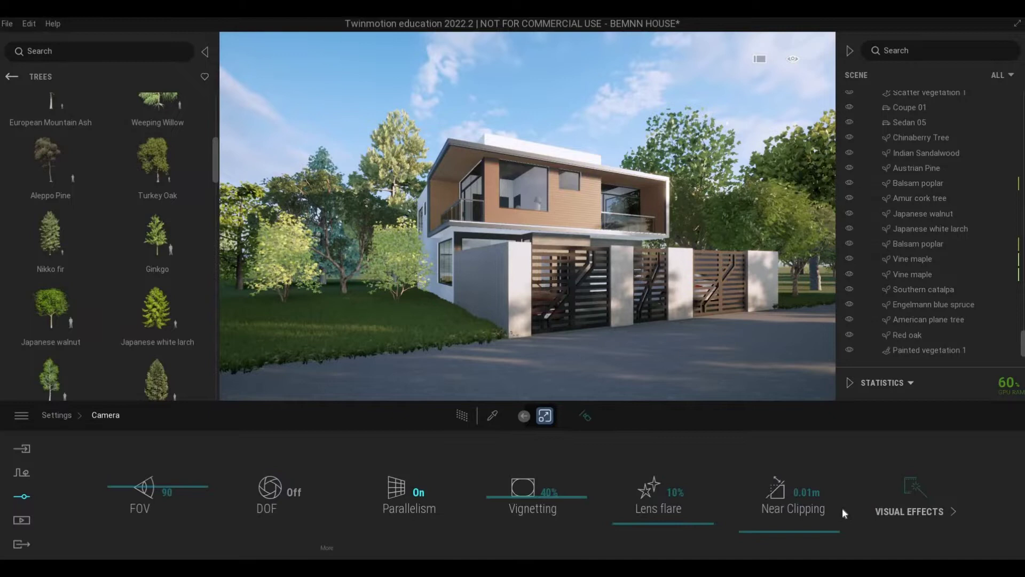
click(911, 508)
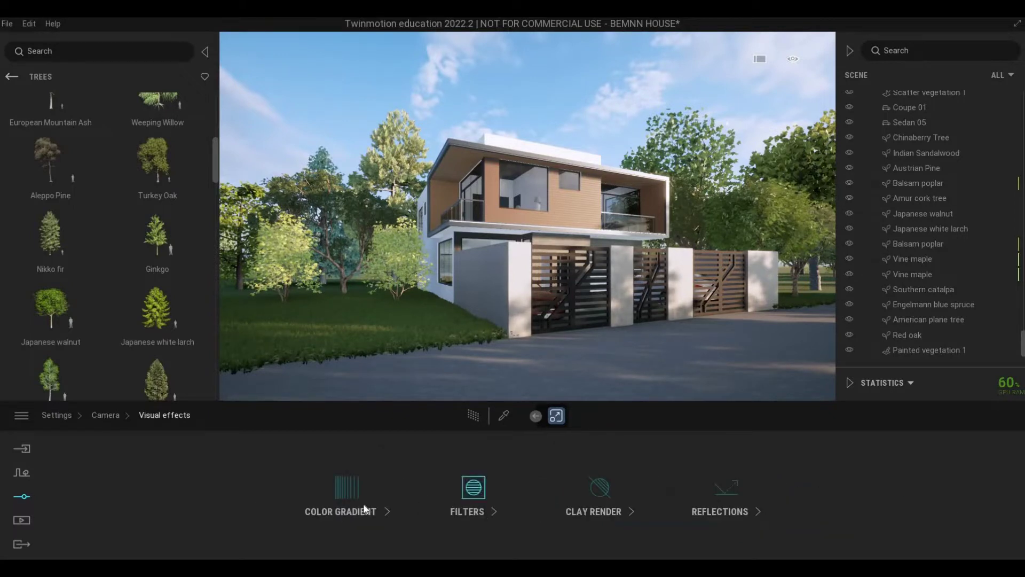
click(365, 509)
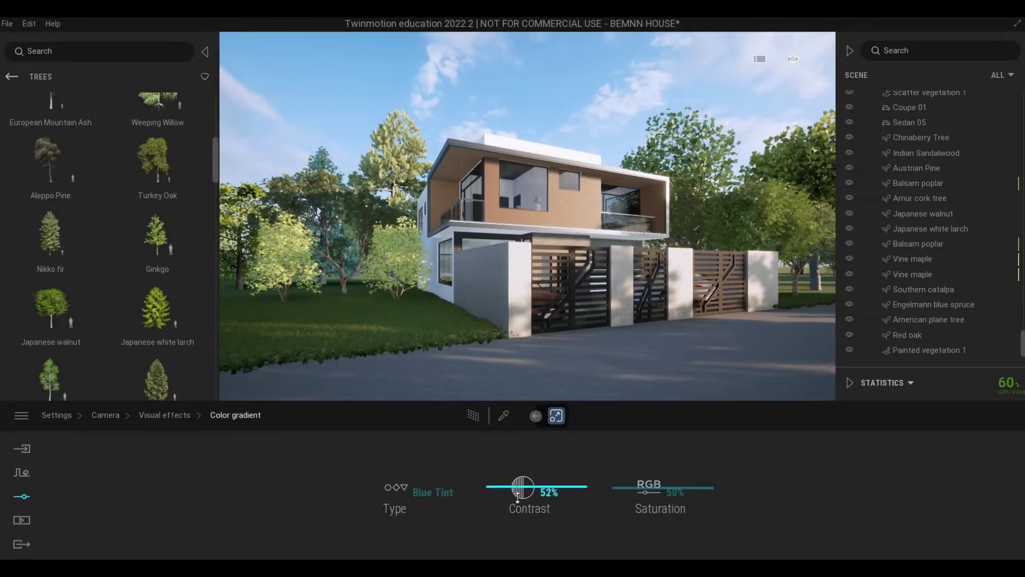
drag(517, 497, 517, 496)
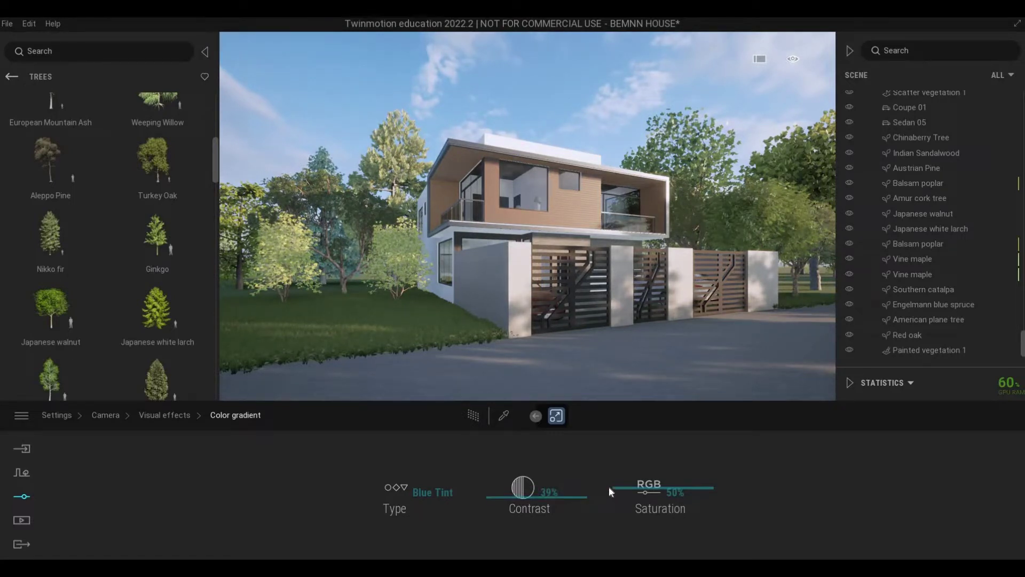
drag(616, 478, 613, 480)
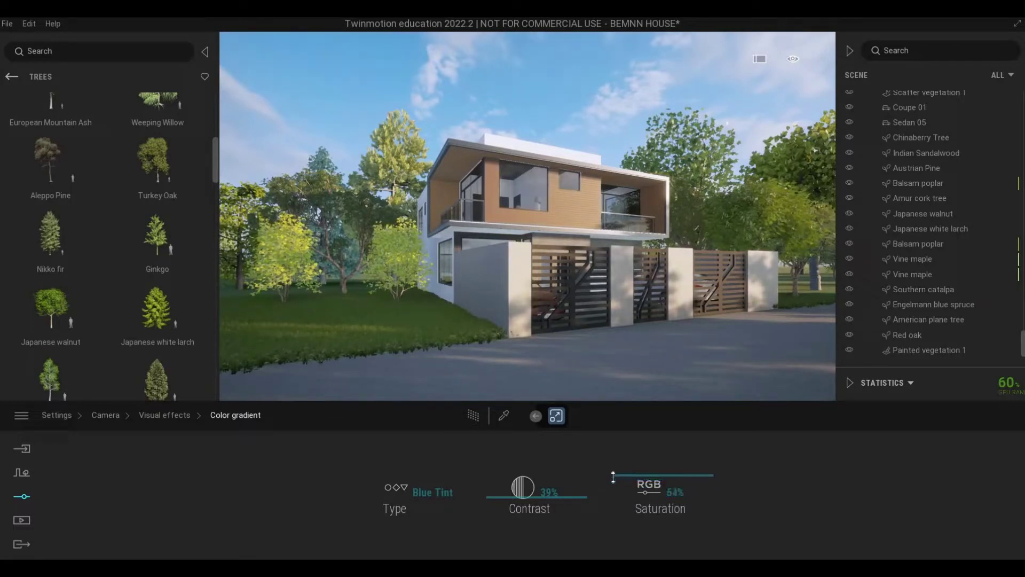
drag(615, 489, 614, 484)
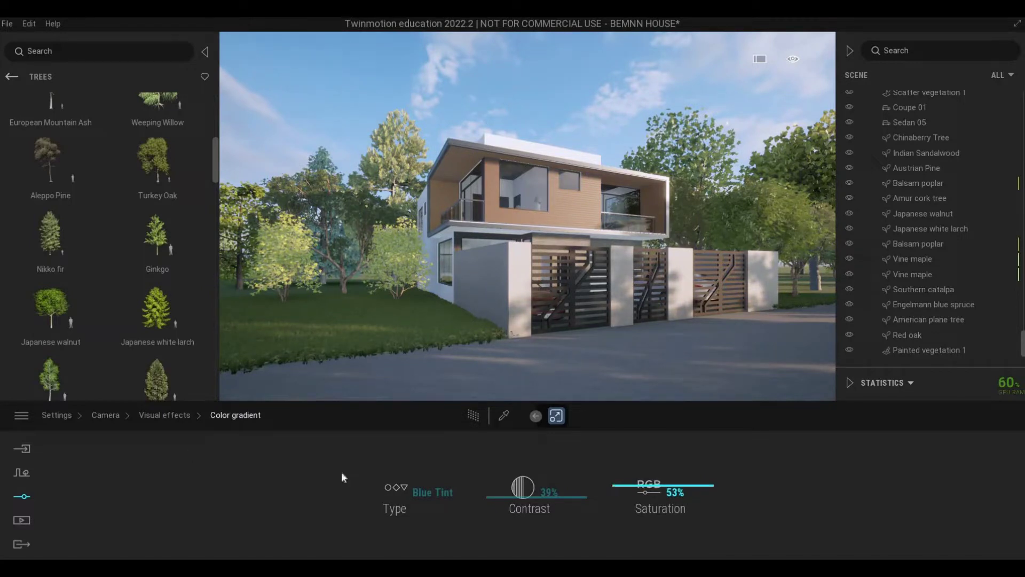
right_click(98, 415)
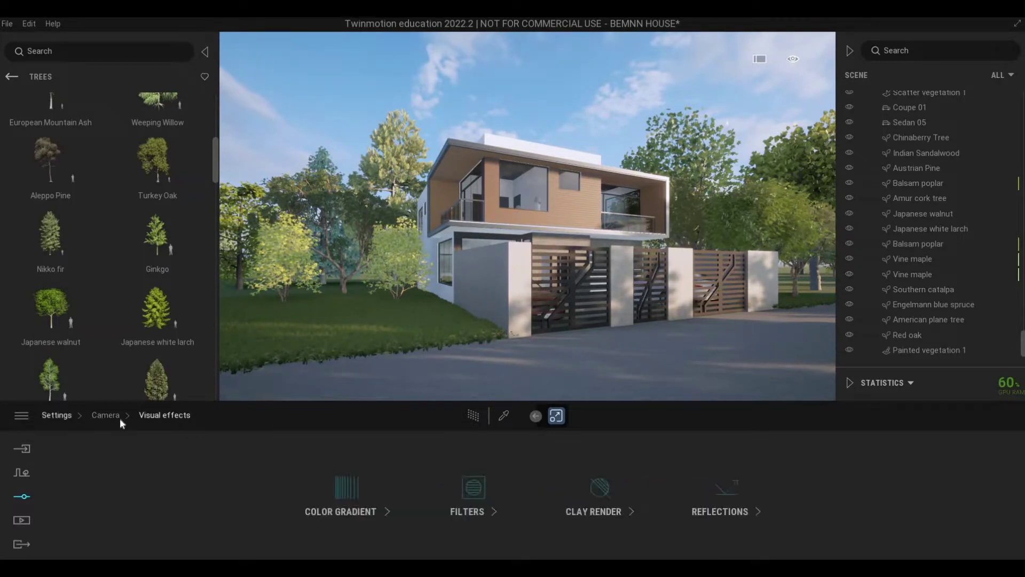
- Lower the lighting white balance temperature, adjust exposure and ambient light, then show the Media outputs
click(96, 420)
click(57, 416)
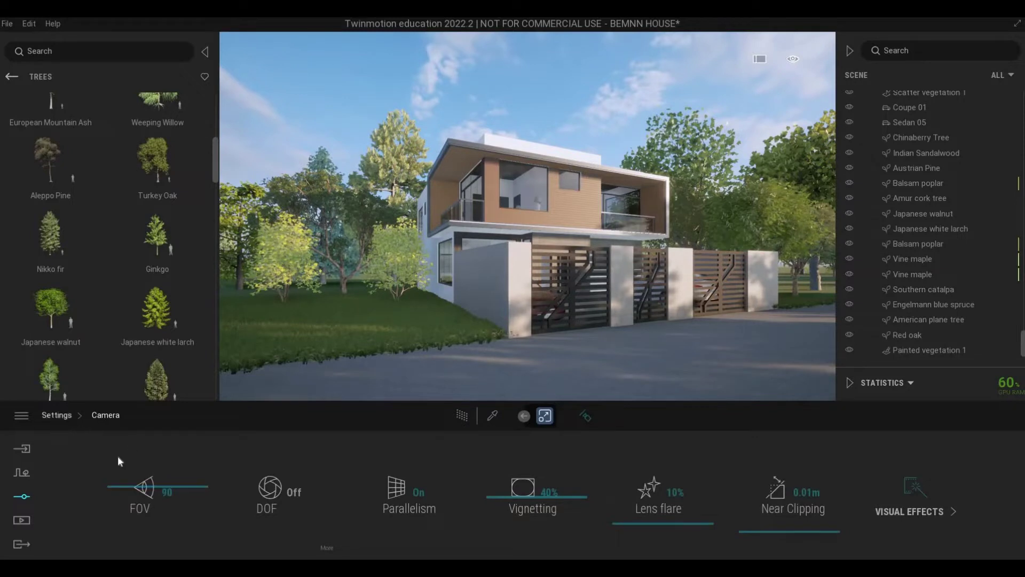
click(393, 519)
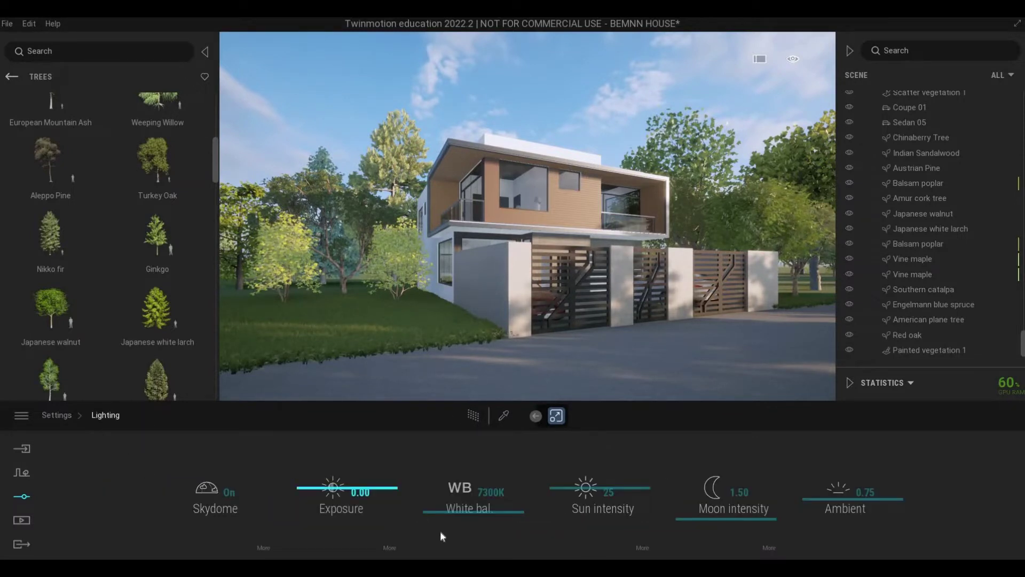
drag(441, 521, 443, 526)
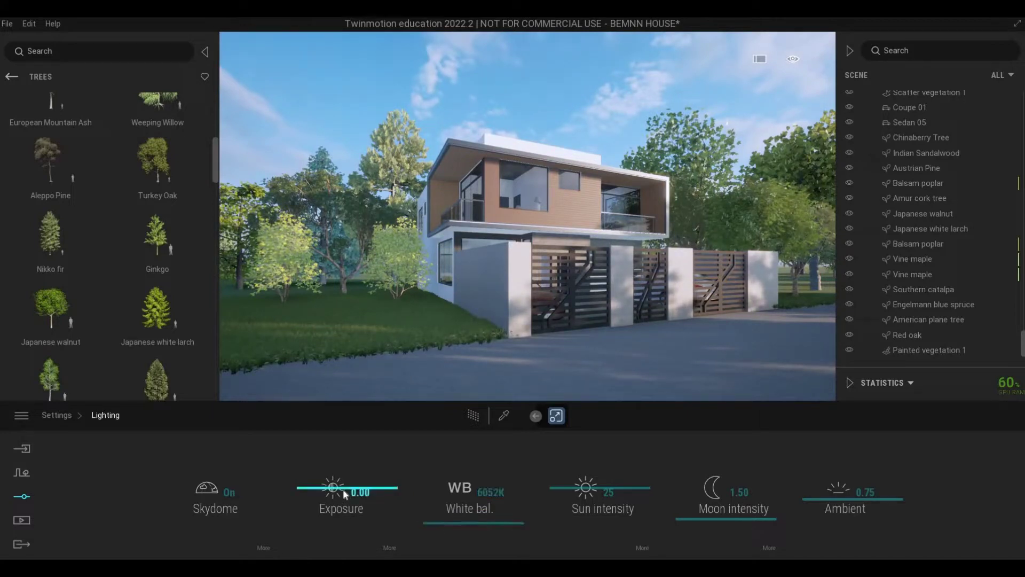
mouse_move(343, 488)
mouse_down()
mouse_move(343, 468)
mouse_move(345, 488)
mouse_up()
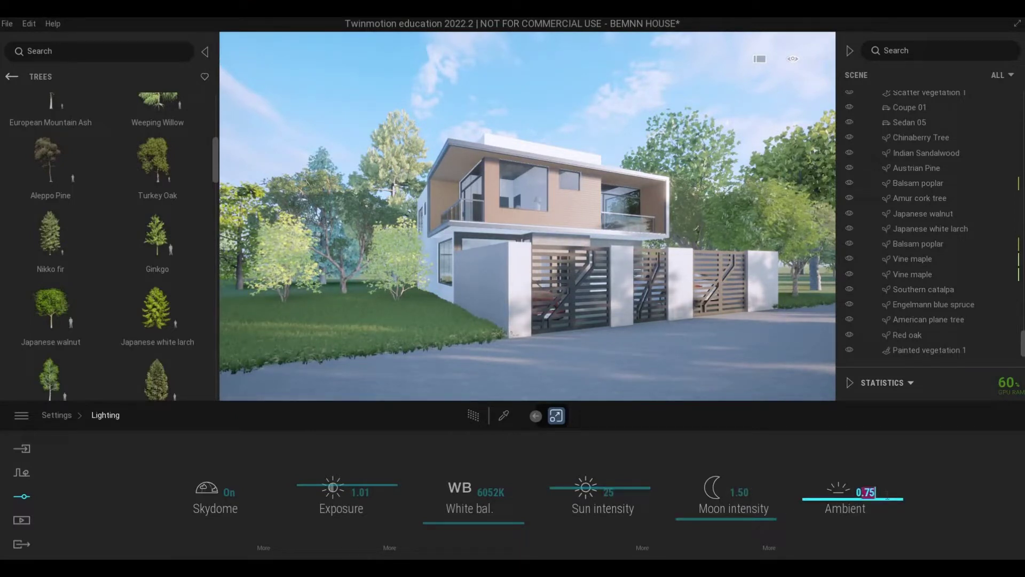
key(Return)
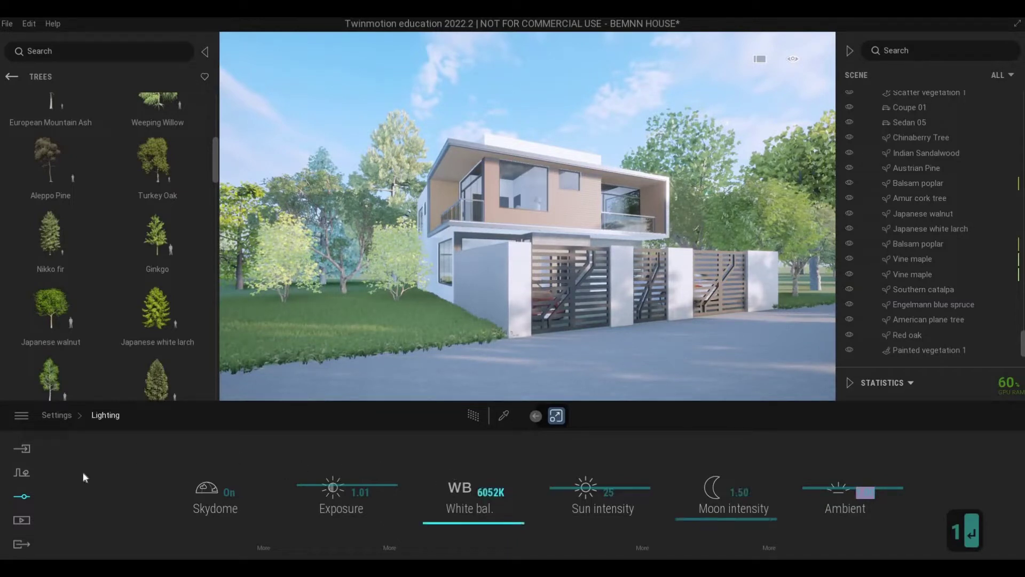
click(24, 521)
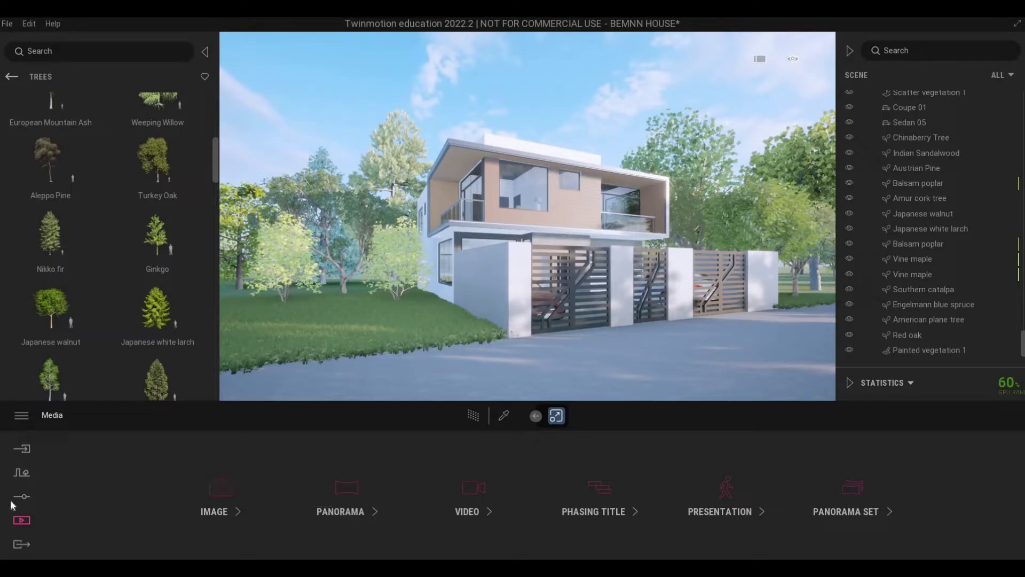
- Switch to Image media and turn and shift the camera to reframe the house
click(235, 490)
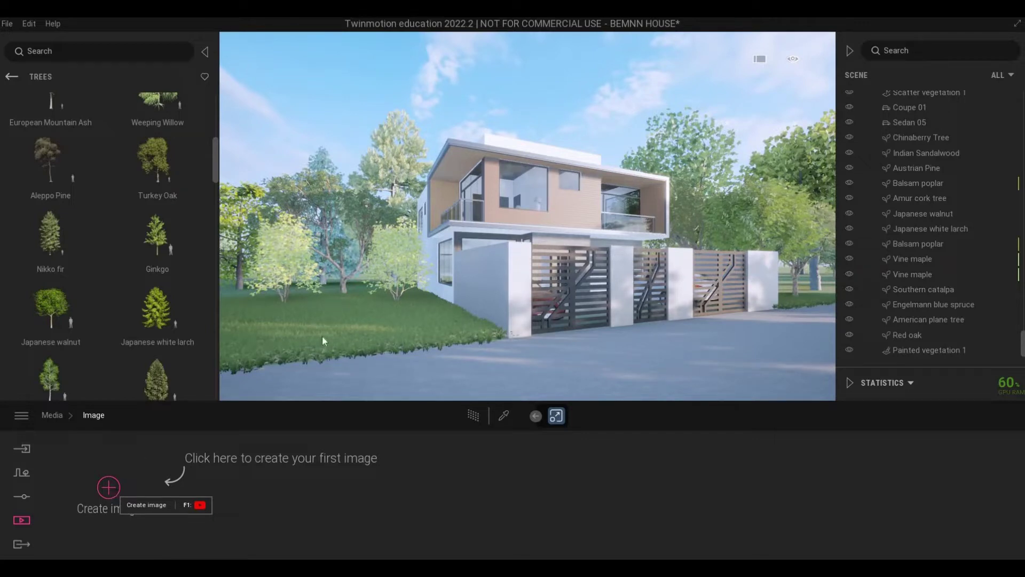
drag(462, 344, 441, 326)
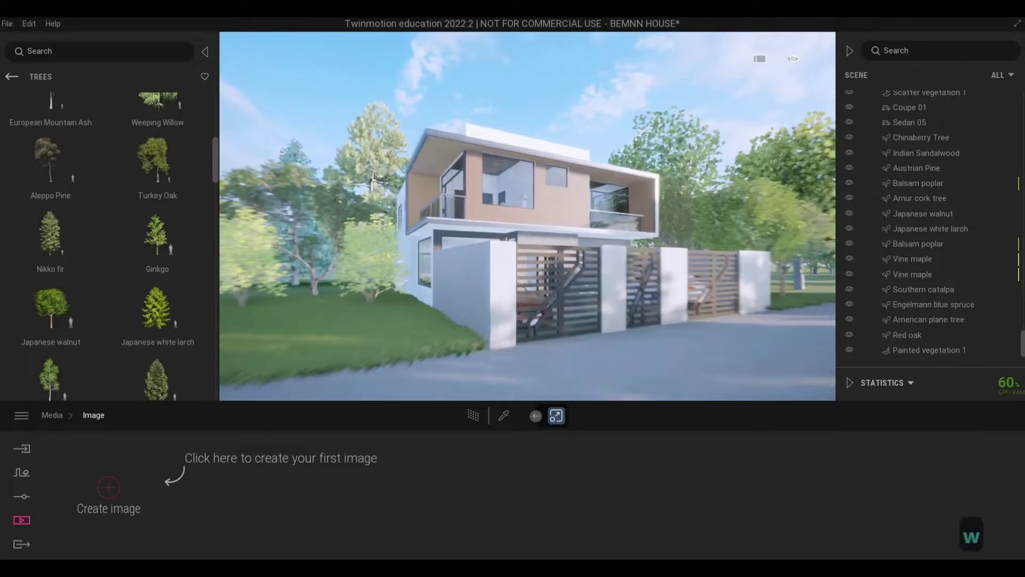
key(s)
key(s)
key(w)
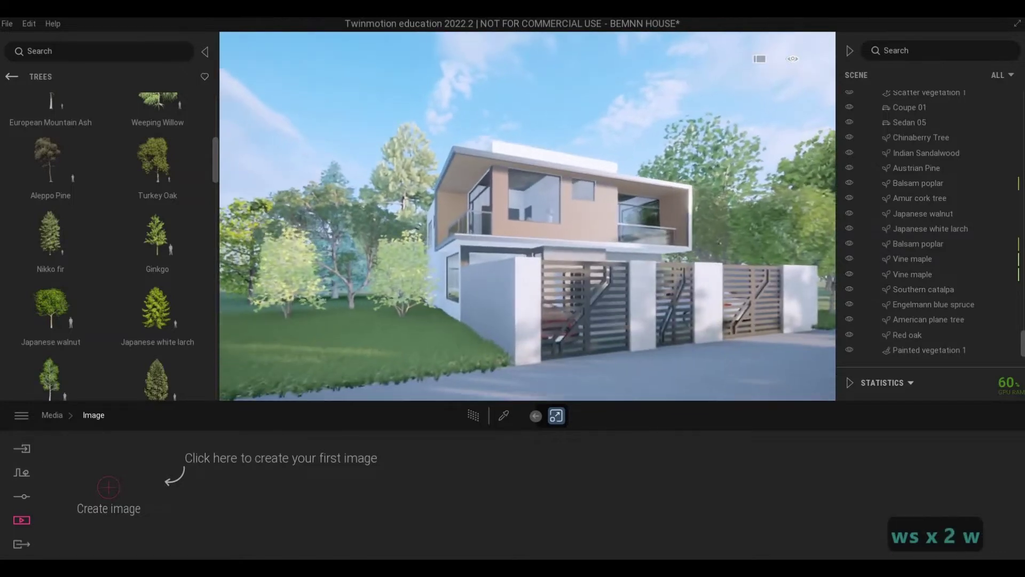
key(d)
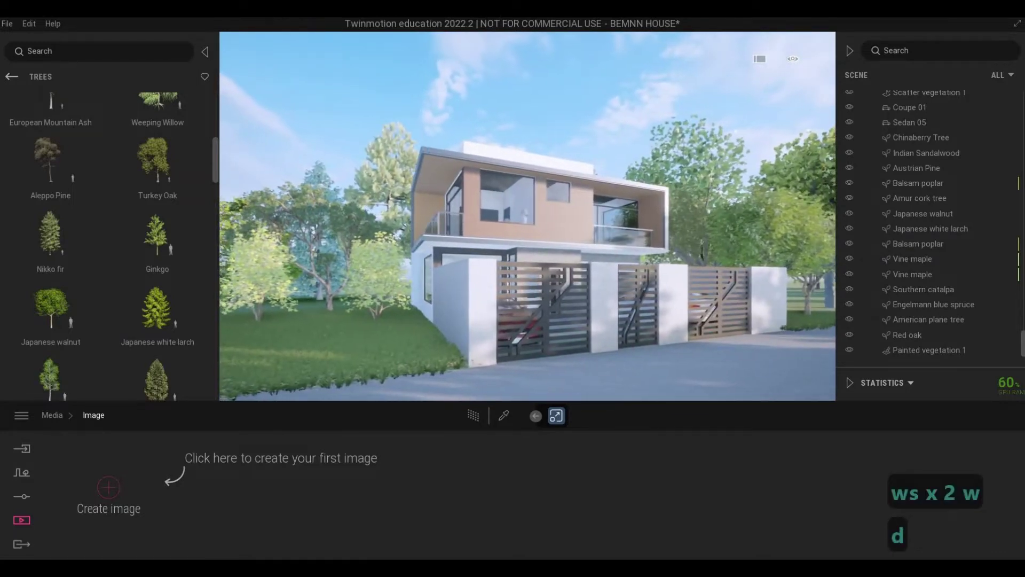
key(a)
key(s)
key(d)
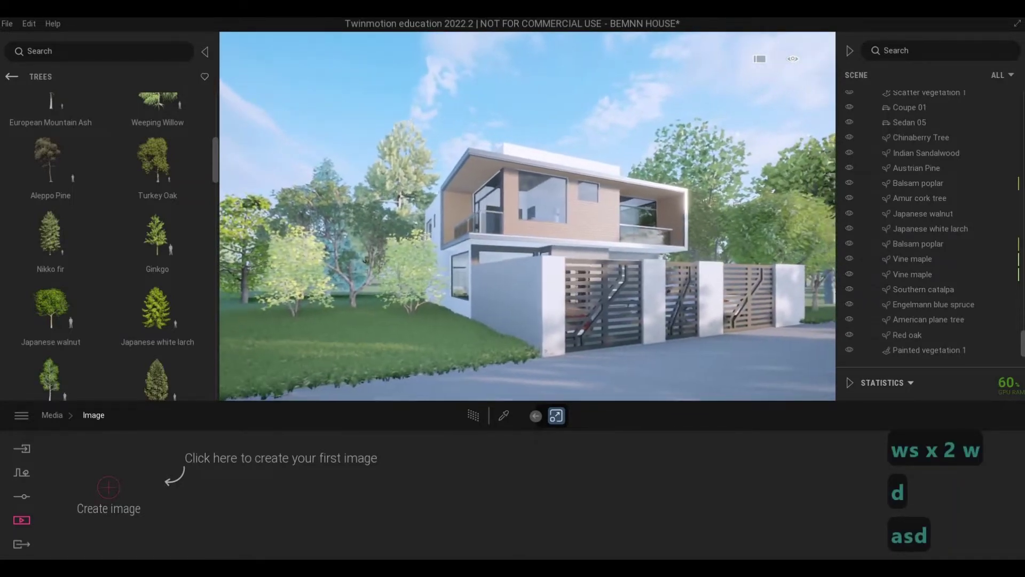
key(d)
key(w)
key(s)
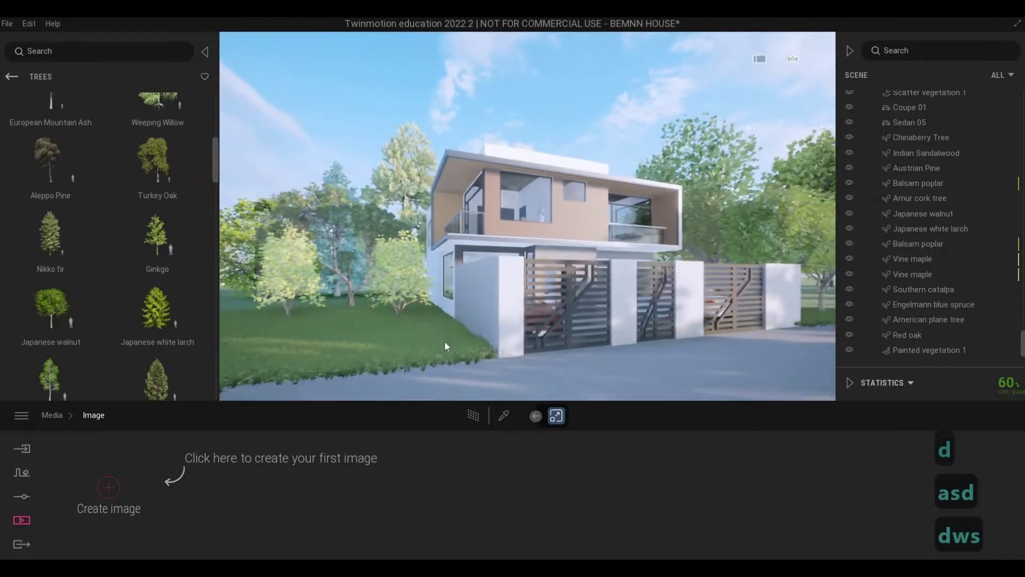
- Fine-tune the camera's position and height to settle the front-left framing of the house
key(3)
key(w)
key(w)
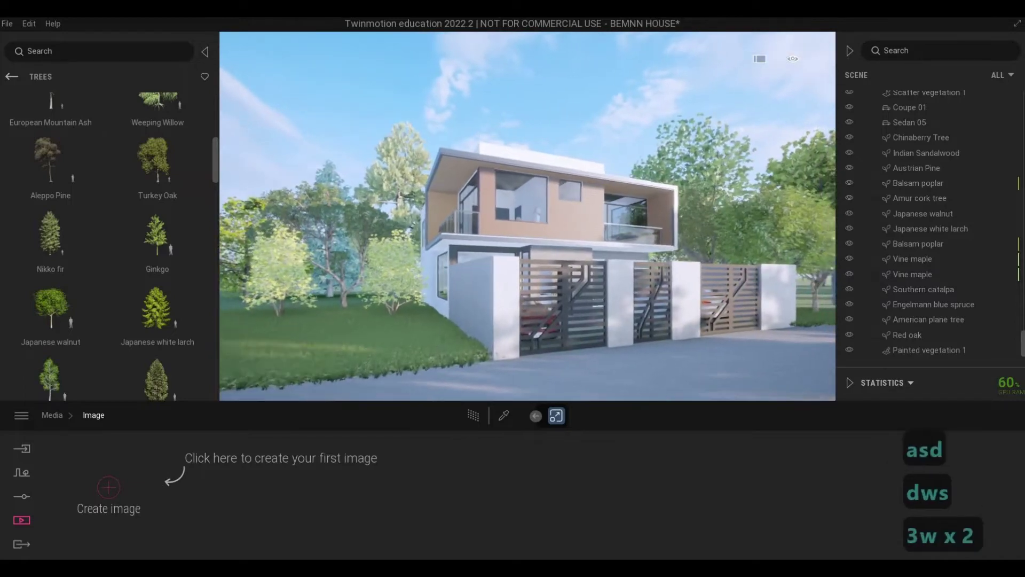
key(d)
key(w)
key(a)
key(w)
key(a)
key(e)
key(e)
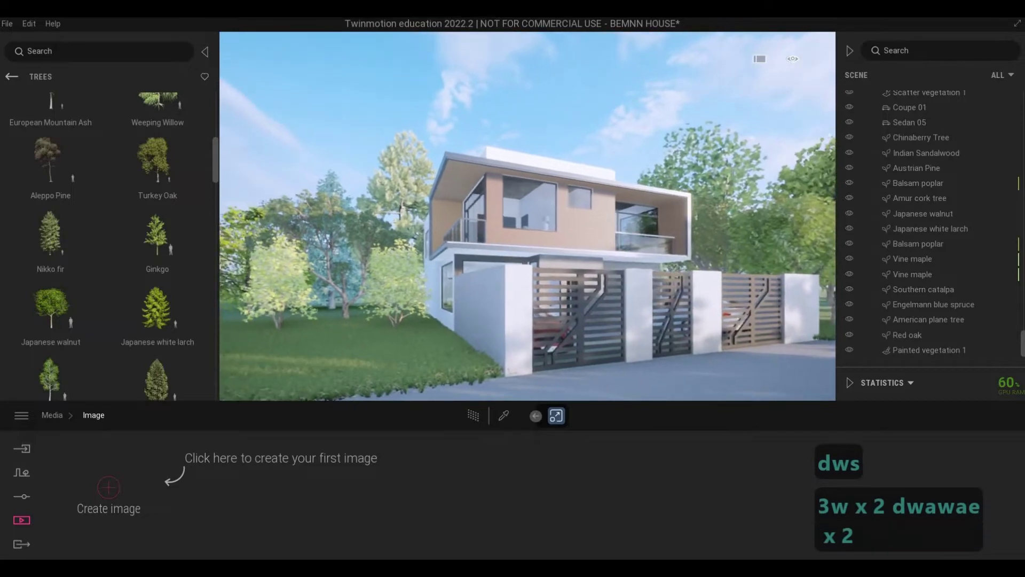
key(e)
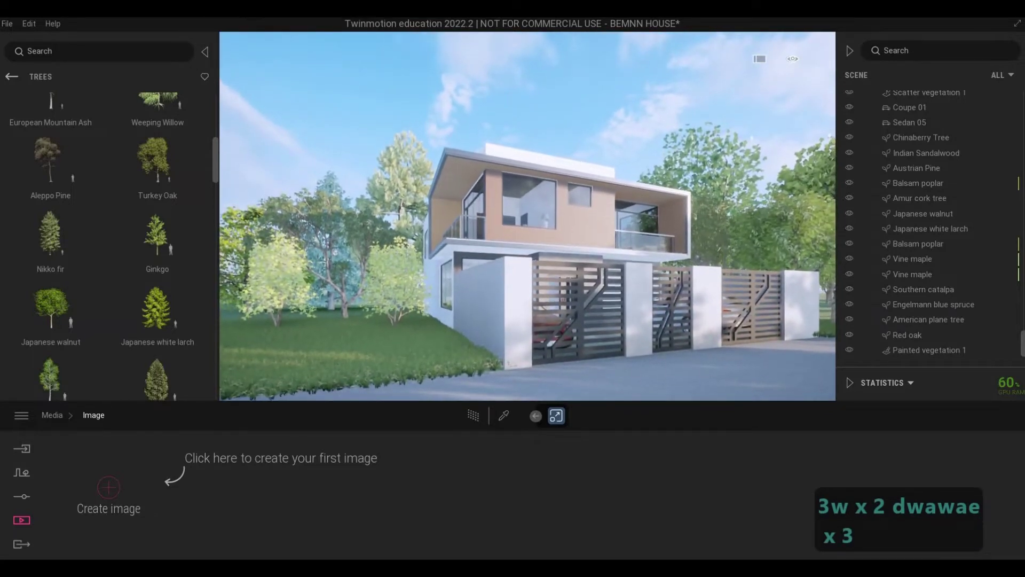
key(a)
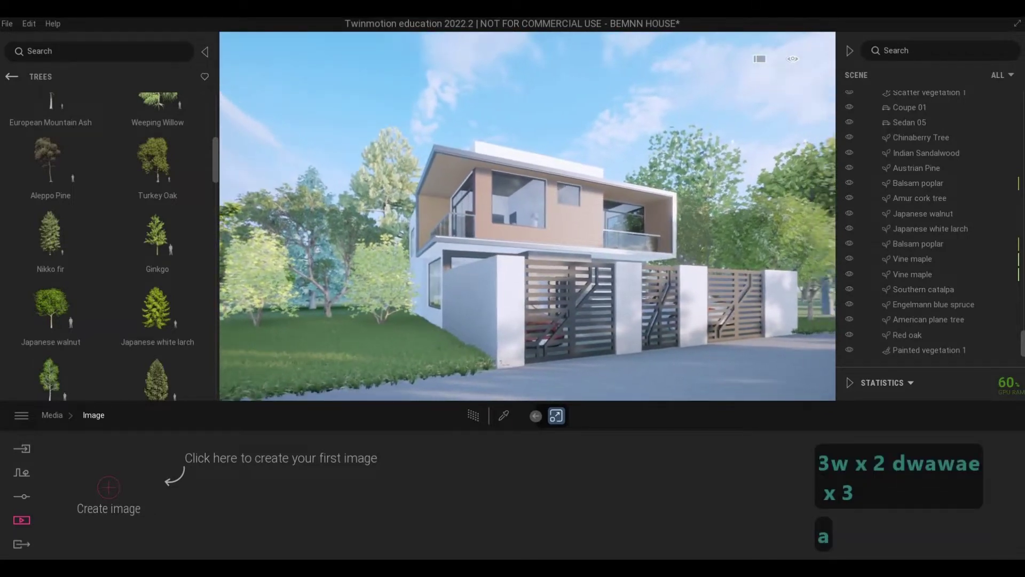
key(d)
key(d)
key(d)
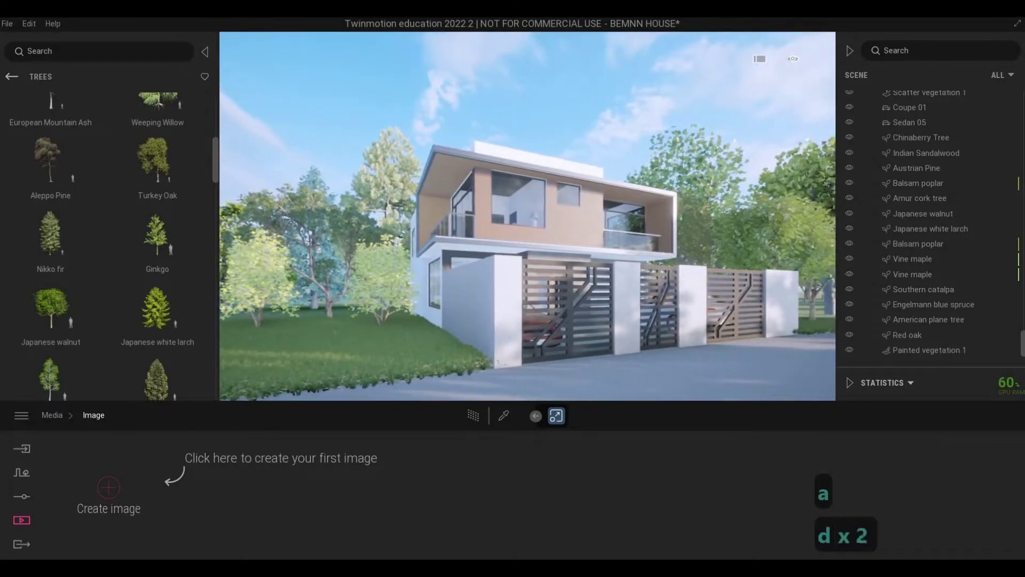
key(a)
key(a)
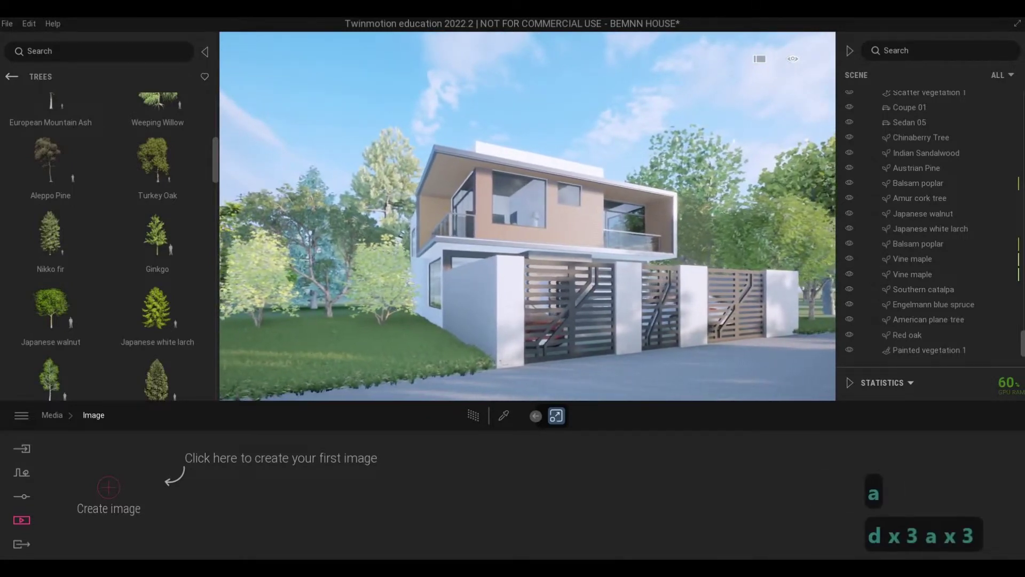
drag(464, 337, 441, 338)
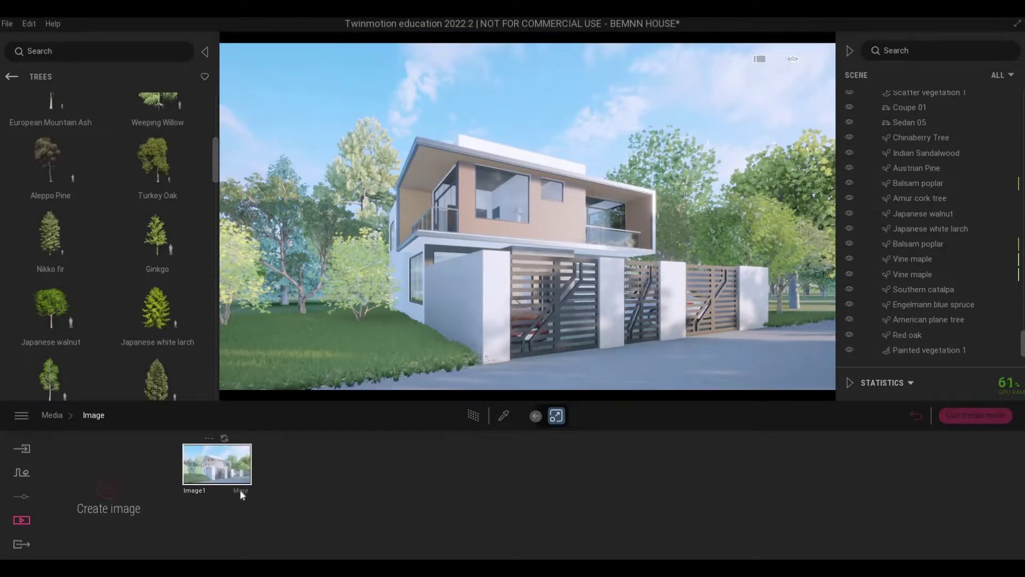
- Turn on the Path Tracer for Image1 and set its quality preset to Low (8 samples, 6 bounces)
click(244, 490)
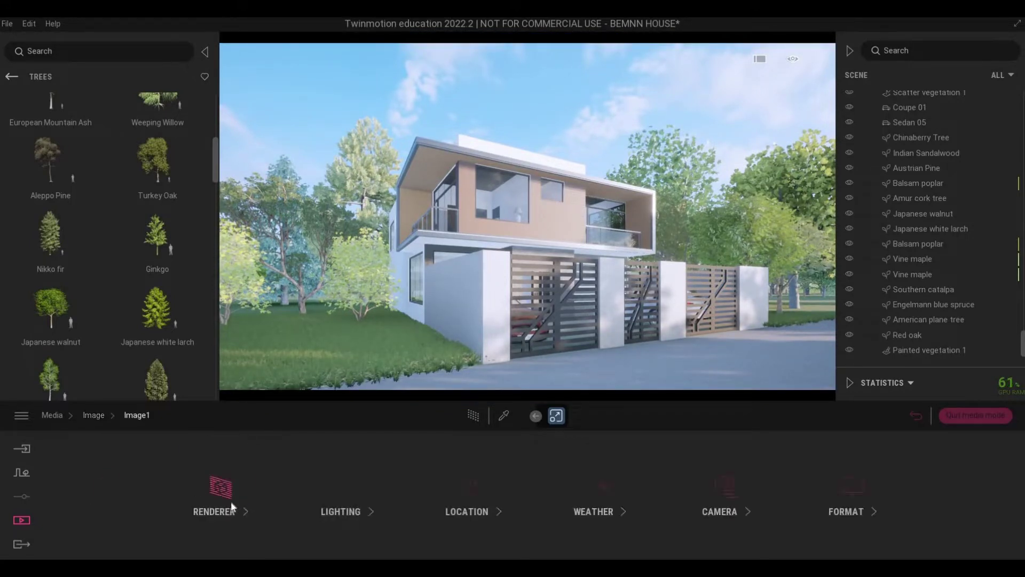
click(232, 499)
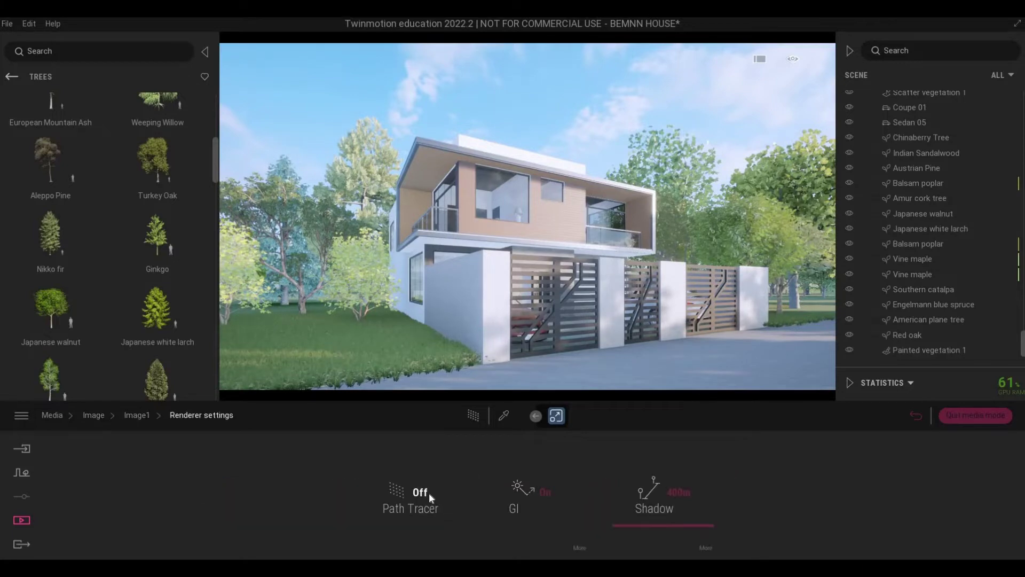
click(427, 492)
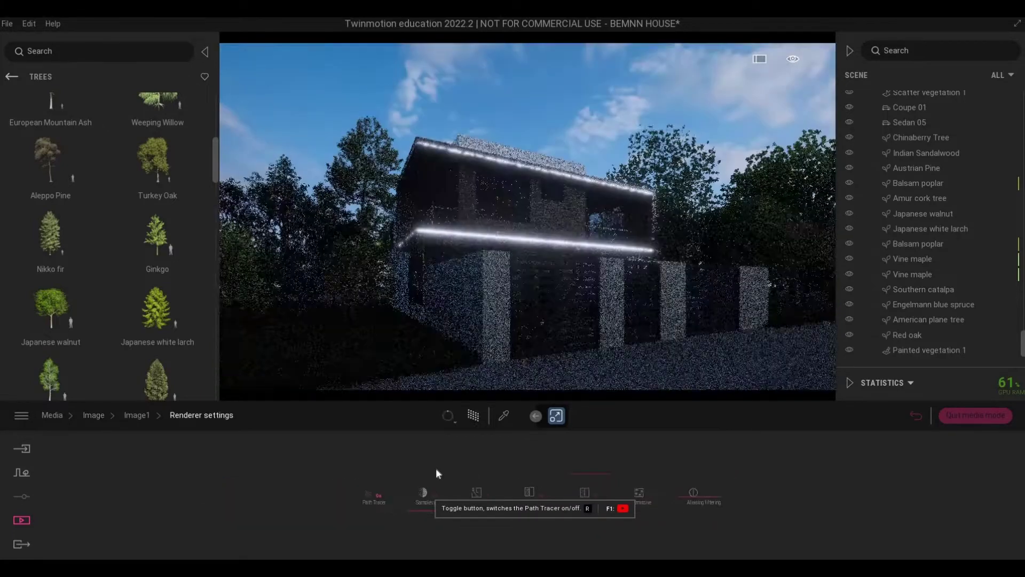
click(468, 418)
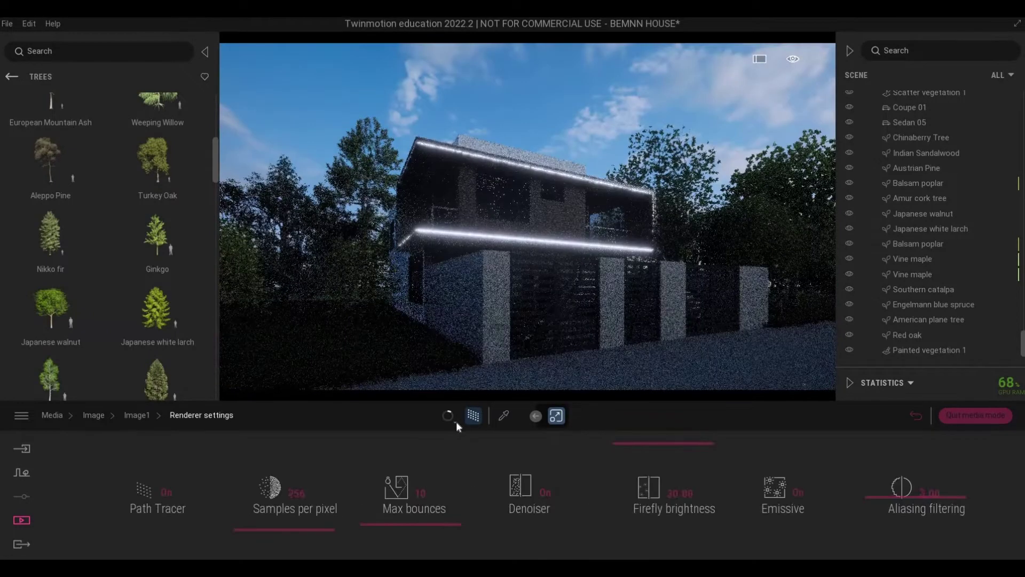
click(455, 421)
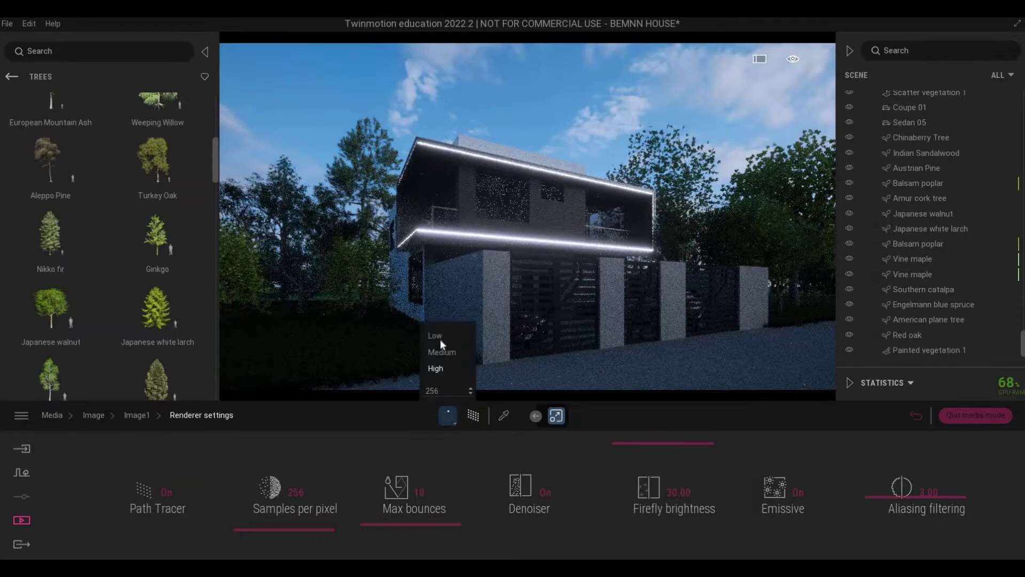
click(437, 334)
click(133, 421)
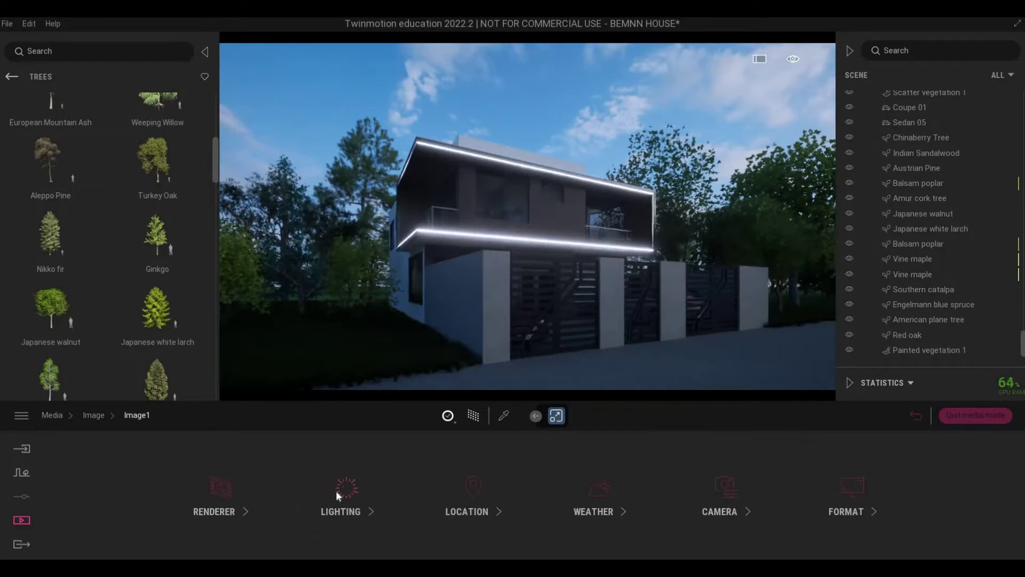
- In Image1's lighting, set the ambient value to 1.00 and sun intensity to 2
click(337, 494)
drag(336, 487, 334, 480)
click(431, 517)
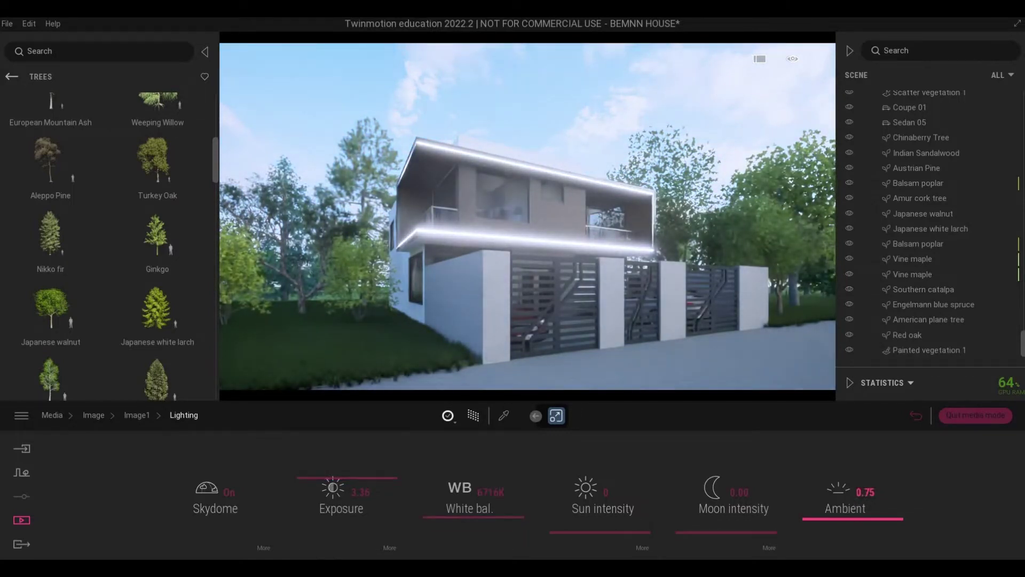
click(857, 492)
text(10)
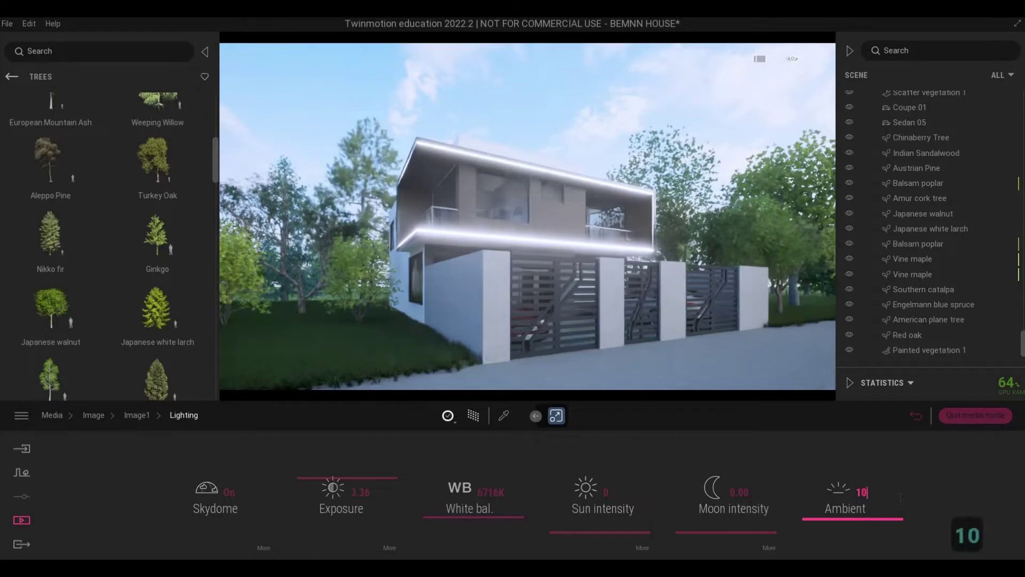
key(Return)
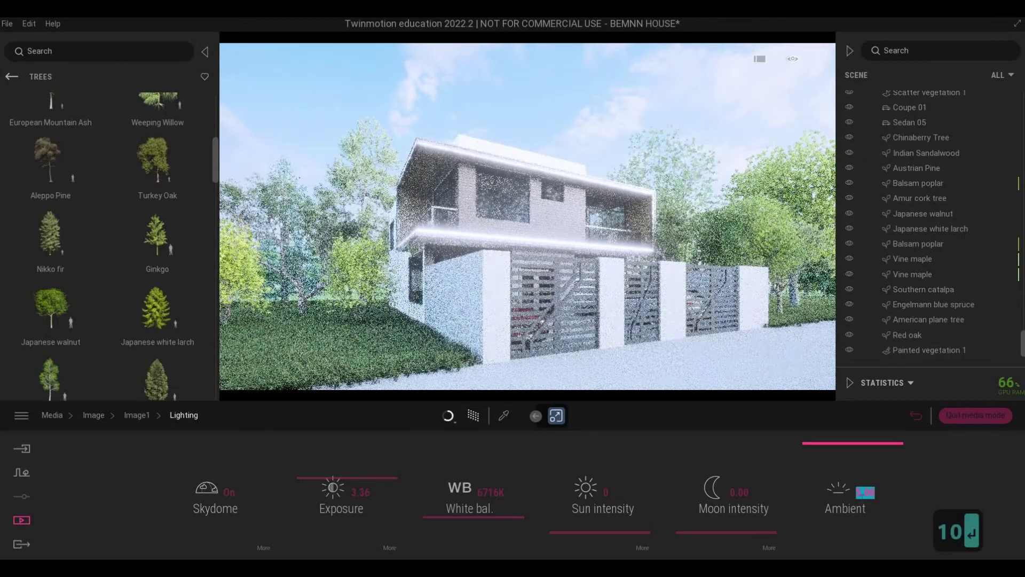
text(1)
key(Return)
key(Return)
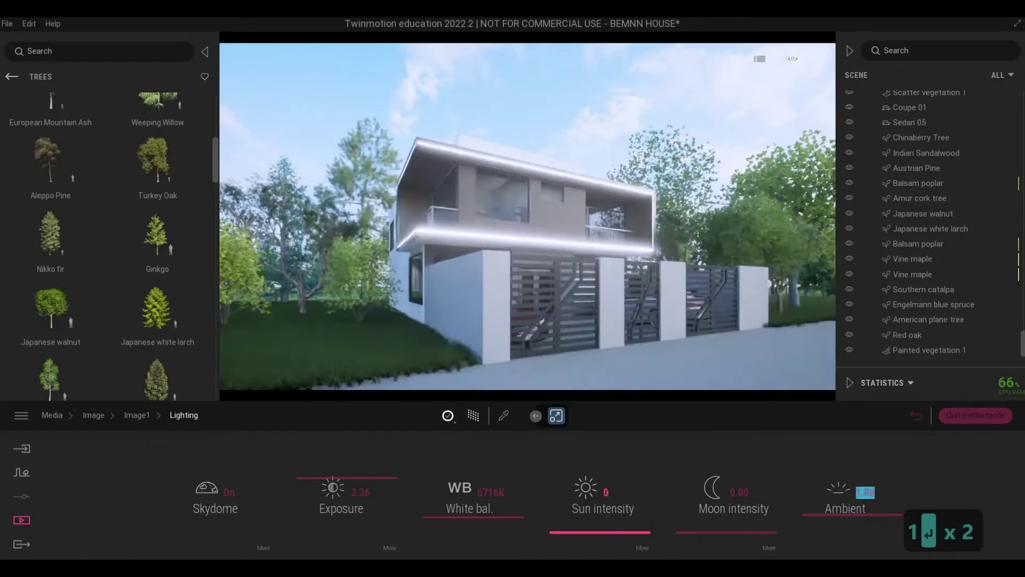
click(581, 497)
text(2)
key(Return)
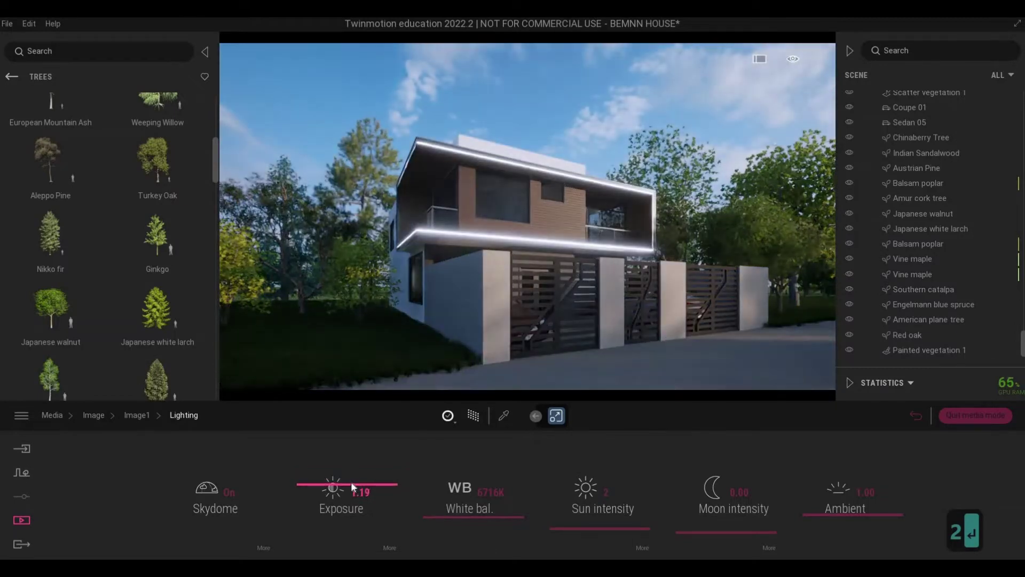
- Bring the white balance to 6776K and the exposure to 1.91
drag(437, 509, 439, 508)
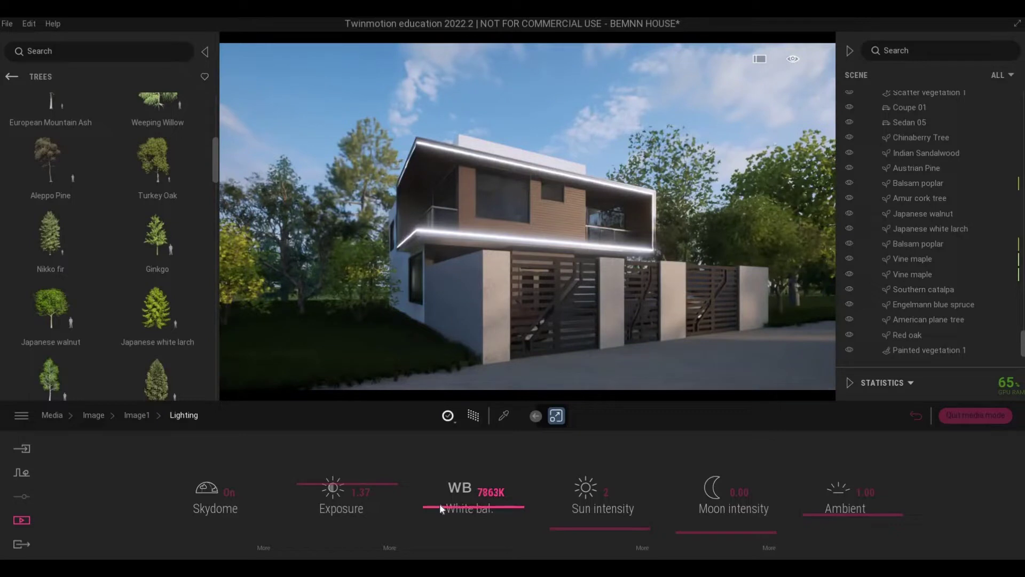
drag(440, 516, 441, 516)
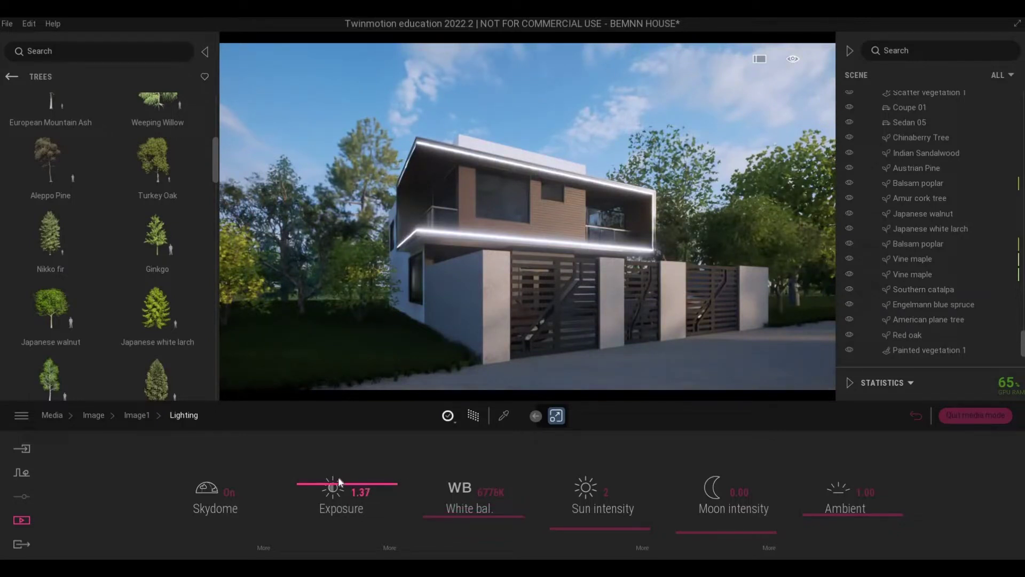
drag(338, 480, 341, 477)
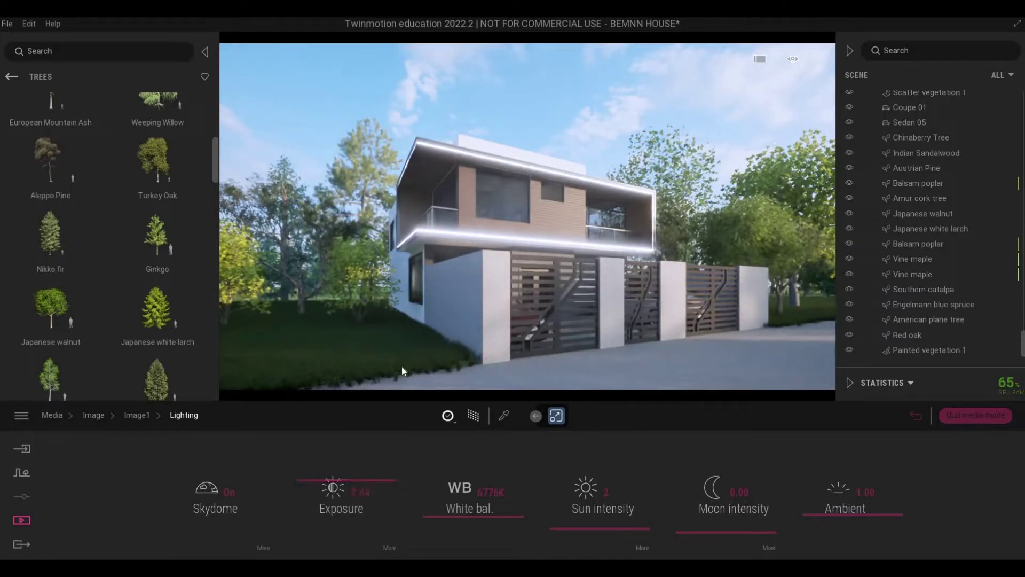
drag(326, 485, 395, 544)
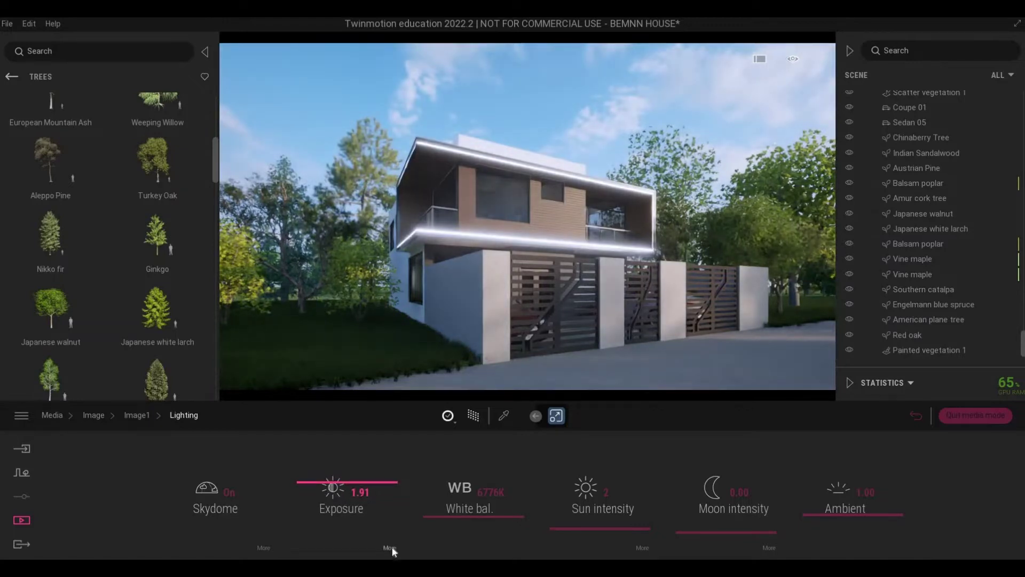
click(391, 548)
click(185, 416)
- Refresh the Image1 viewpoint thumbnail in the saved images list
click(84, 417)
mouse_move(224, 440)
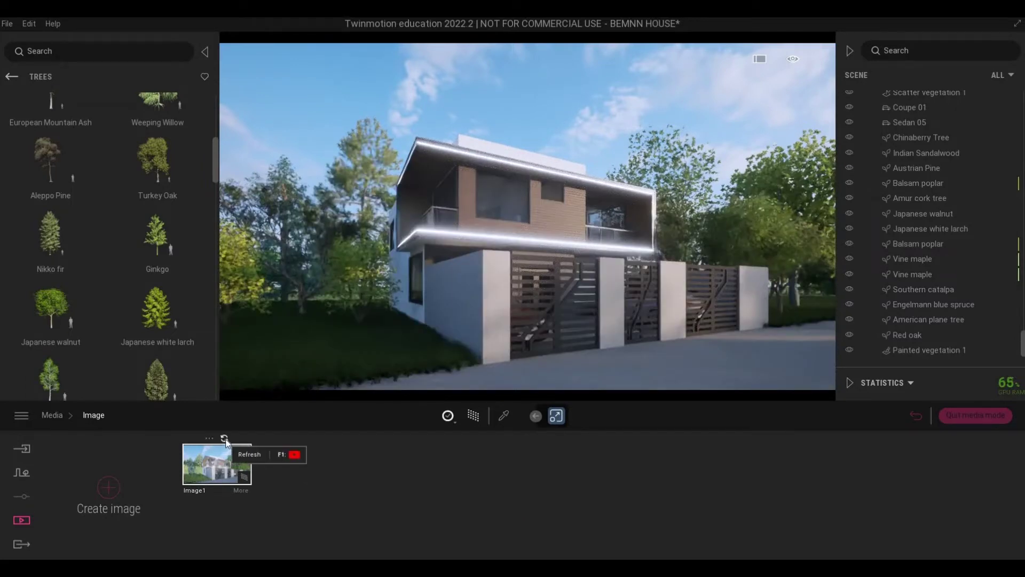
click(225, 439)
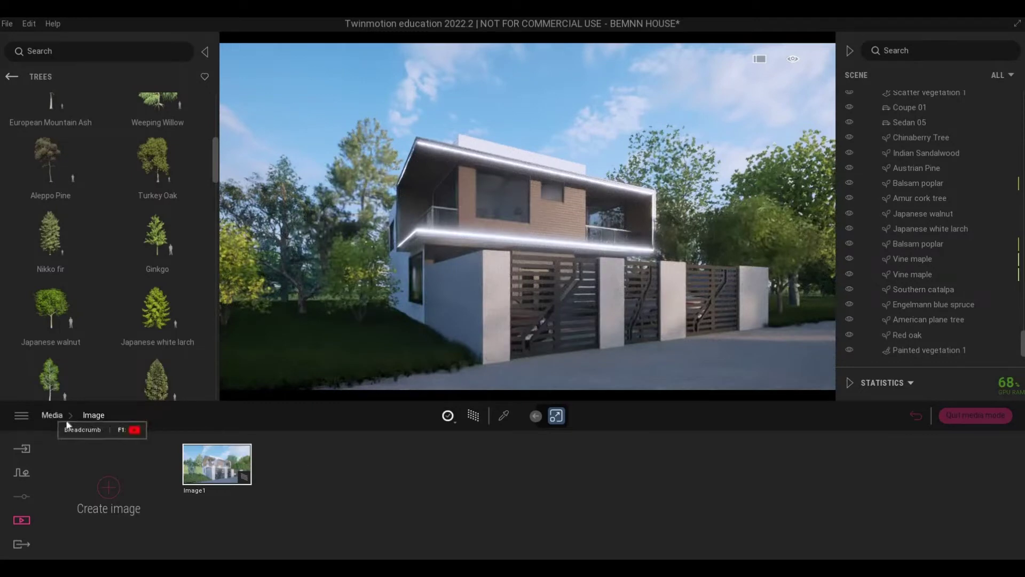
- Quit media mode and step the library back to the vegetation categories
click(51, 415)
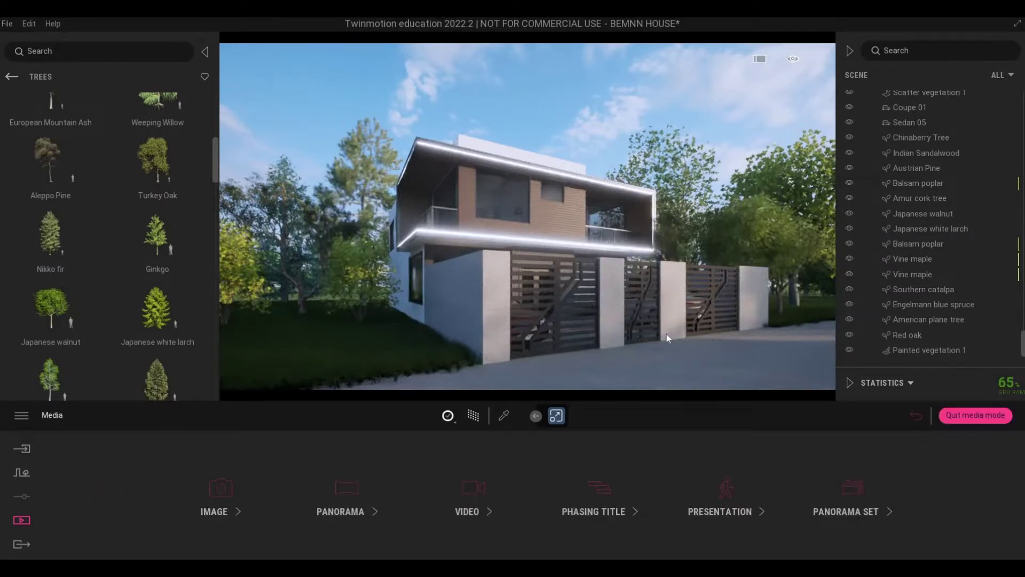
click(982, 416)
drag(534, 315, 630, 315)
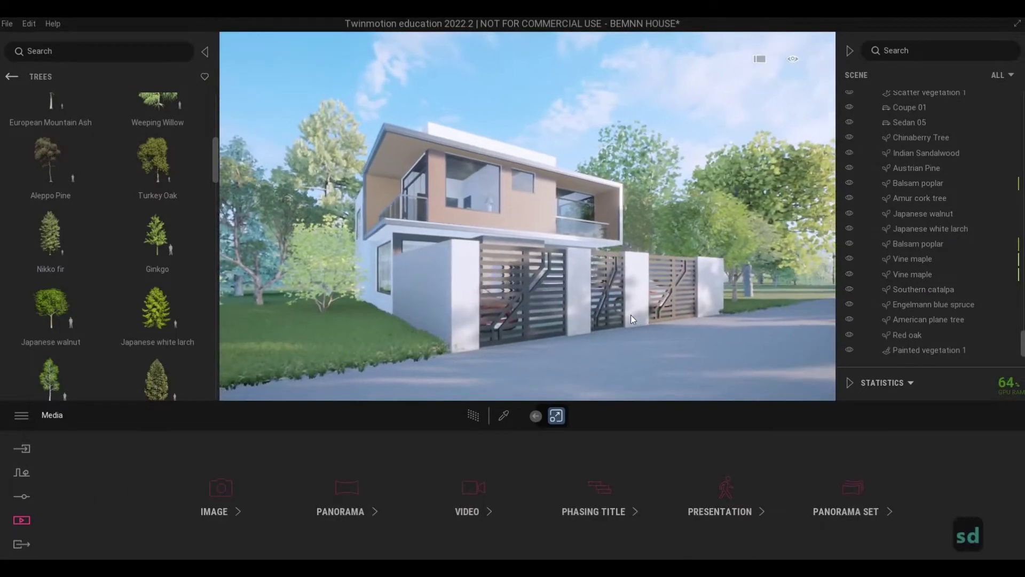
key(s)
key(4)
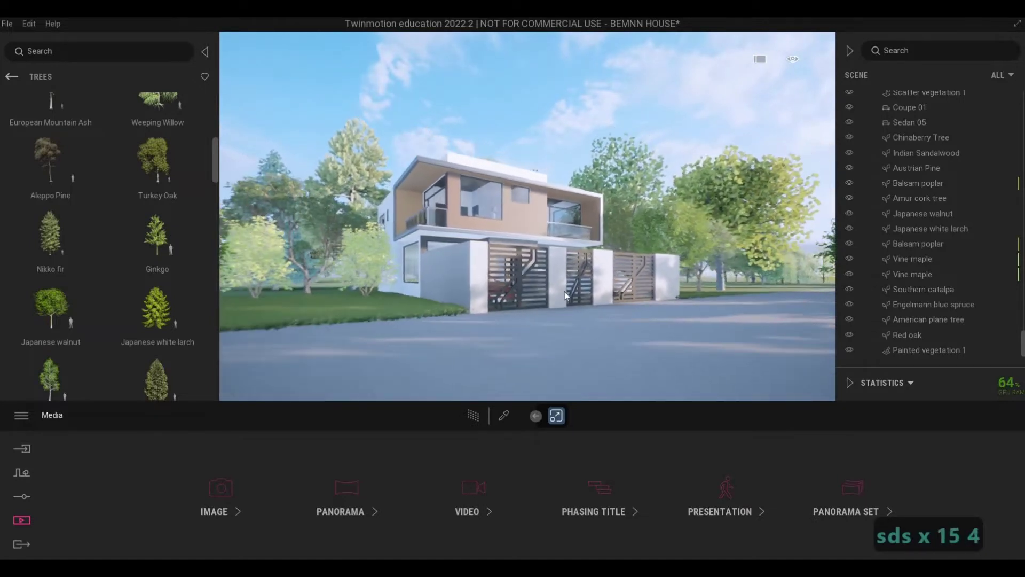
key(d)
key(w)
key(q)
click(12, 77)
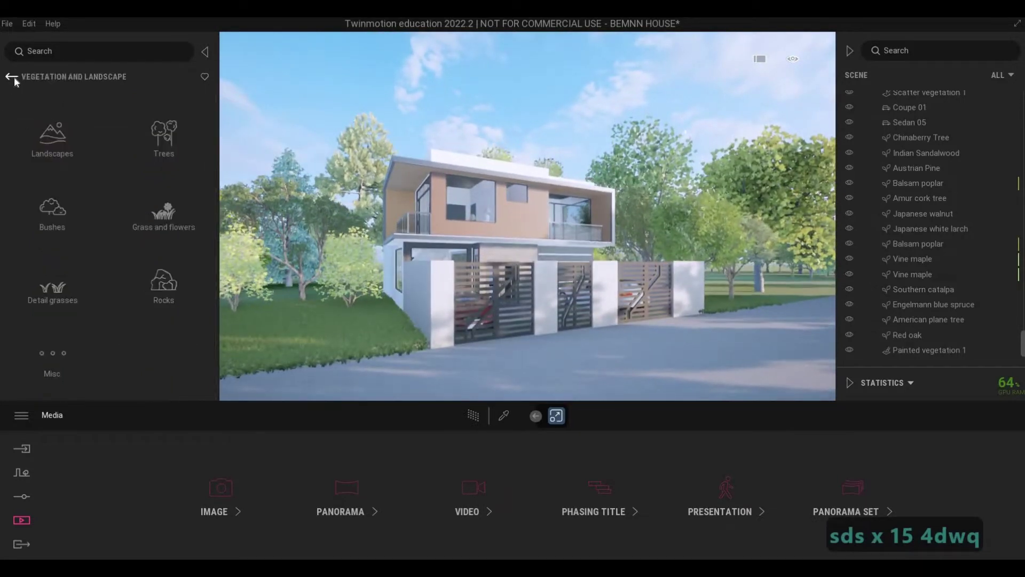
- Drag an Area light from the Lights library onto the driveway
click(12, 77)
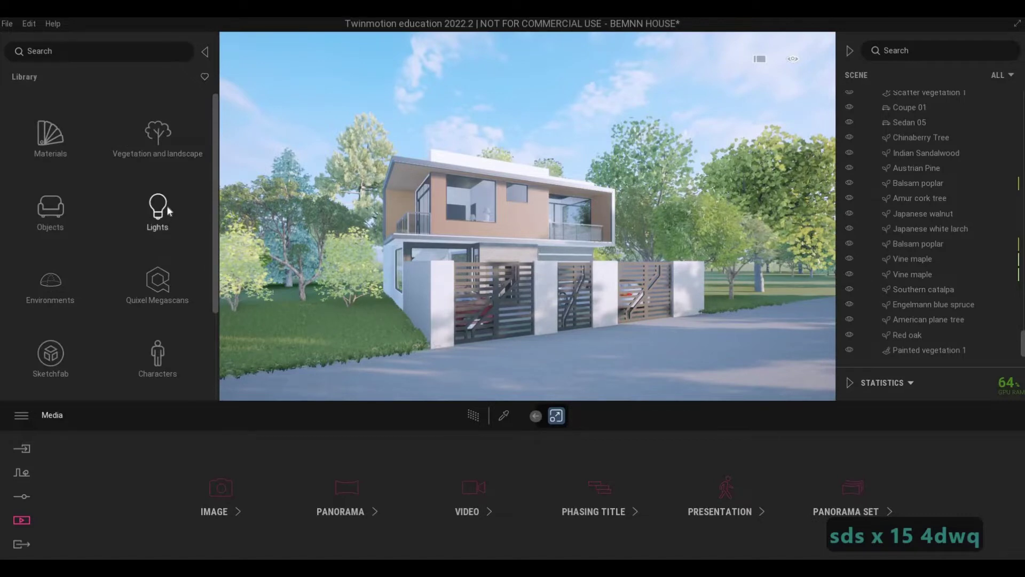
click(160, 211)
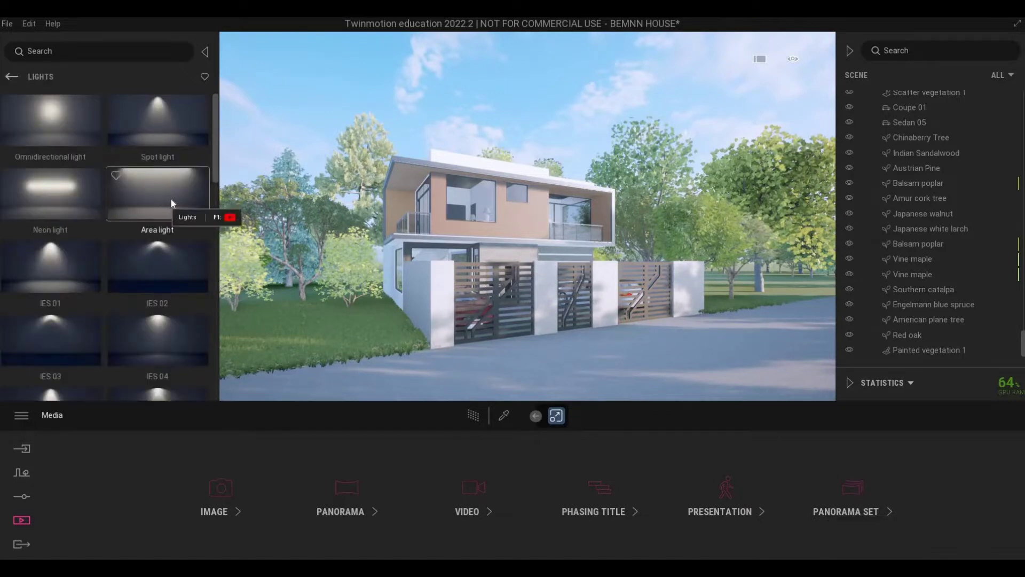
key(s)
key(d)
drag(171, 200, 480, 337)
key(d)
key(d)
key(d)
key(d)
key(d)
key(w)
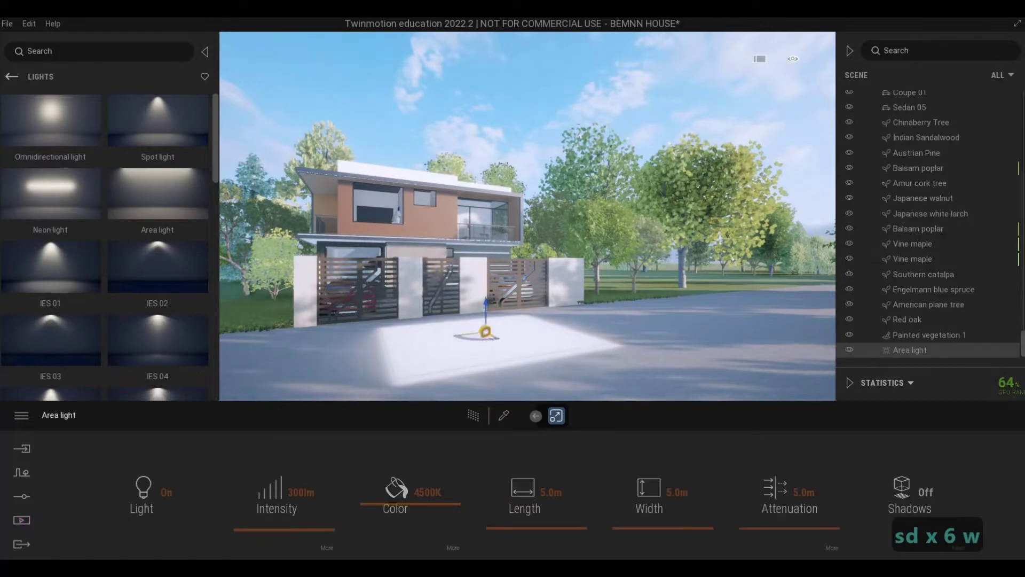
key(a)
key(a)
key(a)
key(a)
key(a)
key(a)
key(a)
key(a)
key(a)
key(a)
key(a)
key(a)
key(a)
key(a)
key(a)
- Rotate the area light -85 degrees, move it up the road and stretch it to 7.0 m
key(Tab)
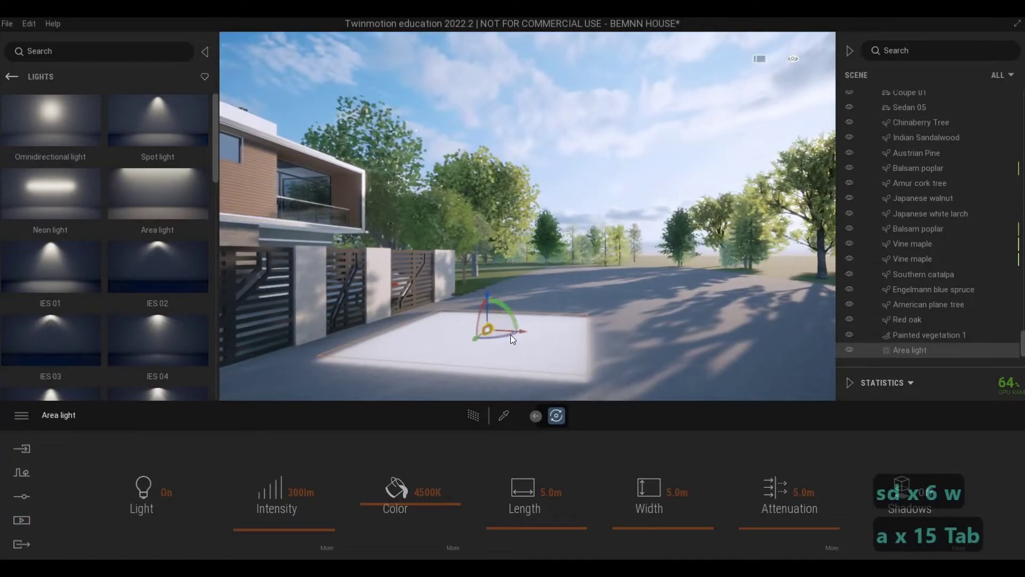
key(Tab)
key(Tab)
key(Tab)
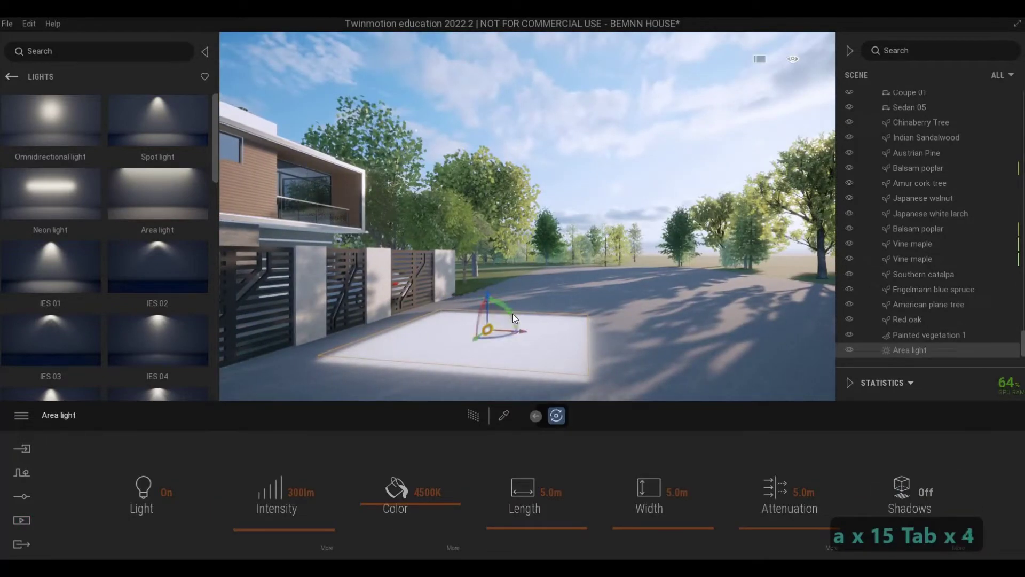
drag(517, 333, 545, 395)
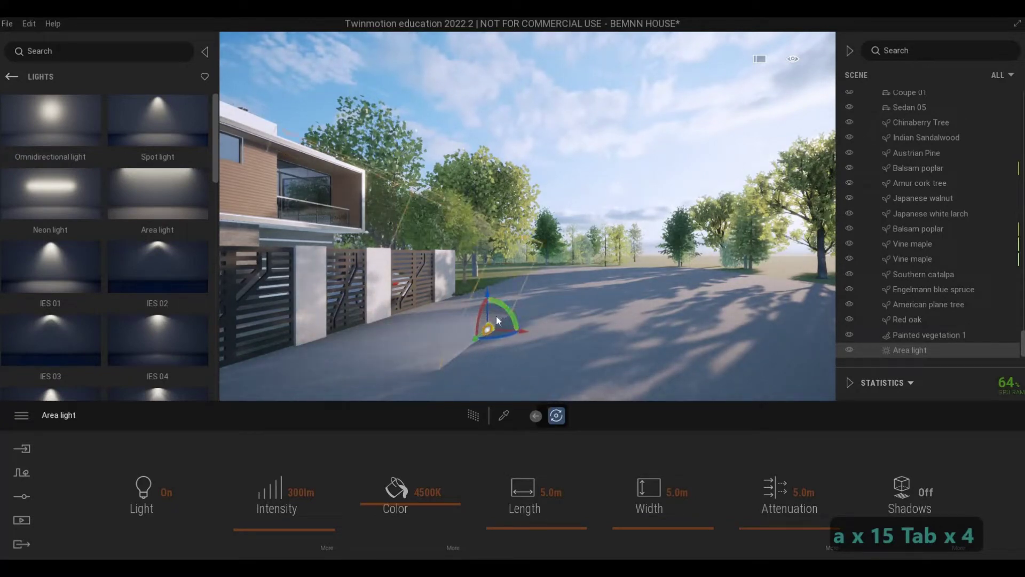
drag(505, 298, 507, 249)
key(d)
key(d)
key(d)
key(d)
key(d)
key(d)
key(d)
key(d)
key(d)
key(d)
key(d)
key(d)
key(d)
key(d)
key(d)
key(d)
key(d)
key(d)
key(d)
key(d)
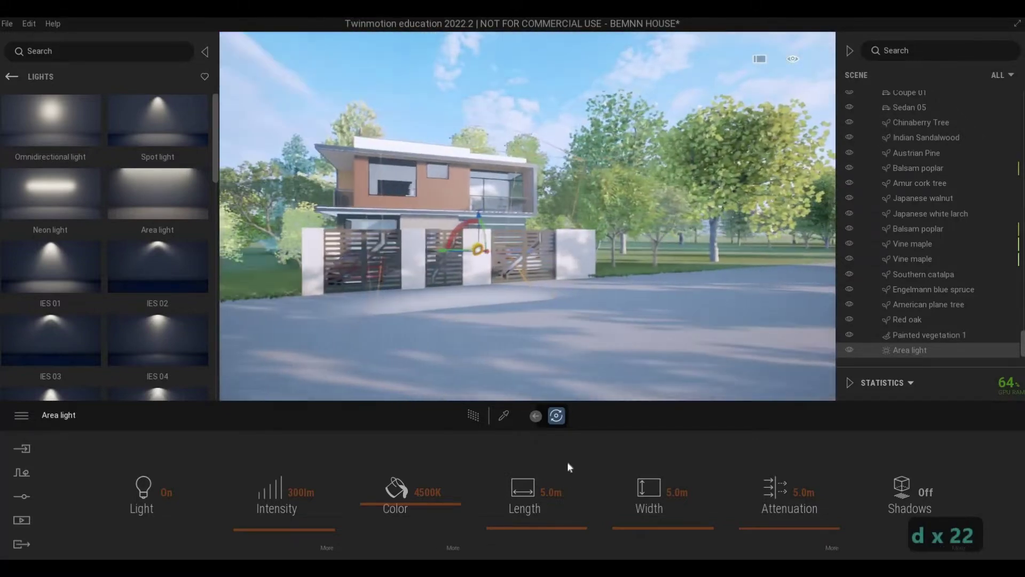
drag(547, 527, 549, 527)
key(a)
key(a)
key(a)
key(a)
key(a)
key(a)
key(a)
key(a)
key(a)
key(a)
key(a)
key(a)
key(a)
key(a)
key(a)
key(a)
key(a)
key(a)
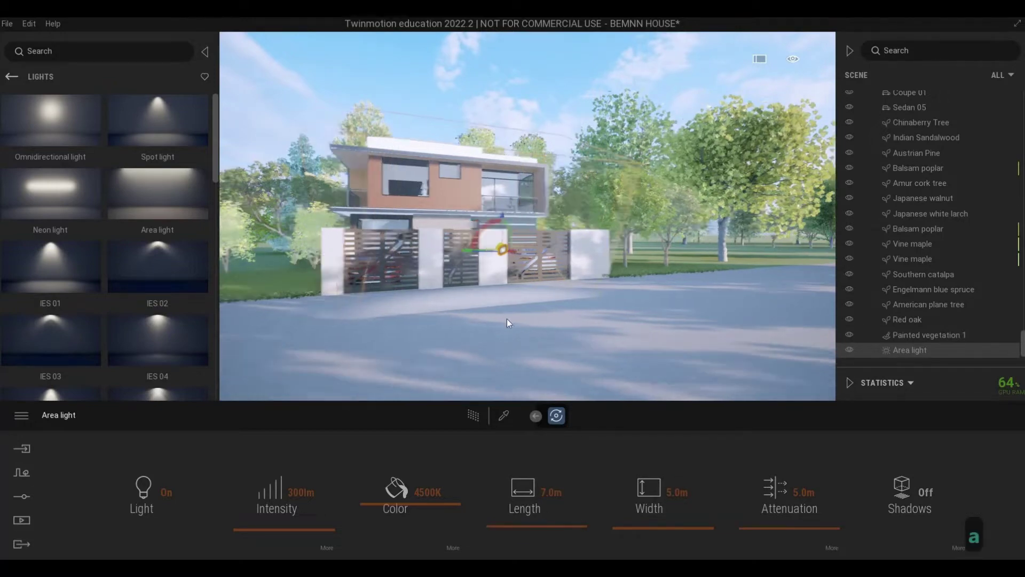
key(s)
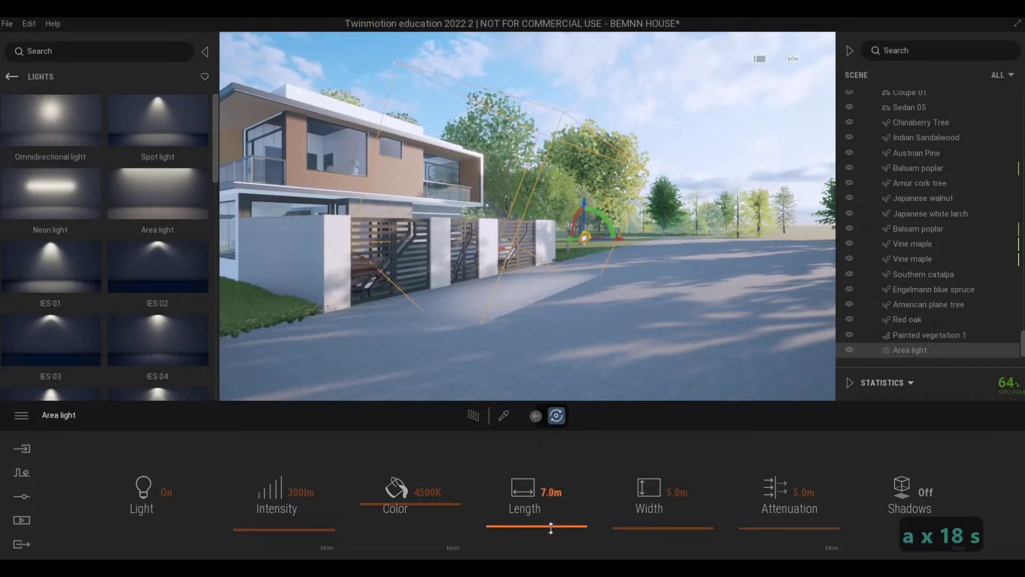
mouse_move(551, 529)
mouse_down()
mouse_move(550, 519)
mouse_move(534, 523)
mouse_up()
- Set the area light's length to 10 m
click(586, 497)
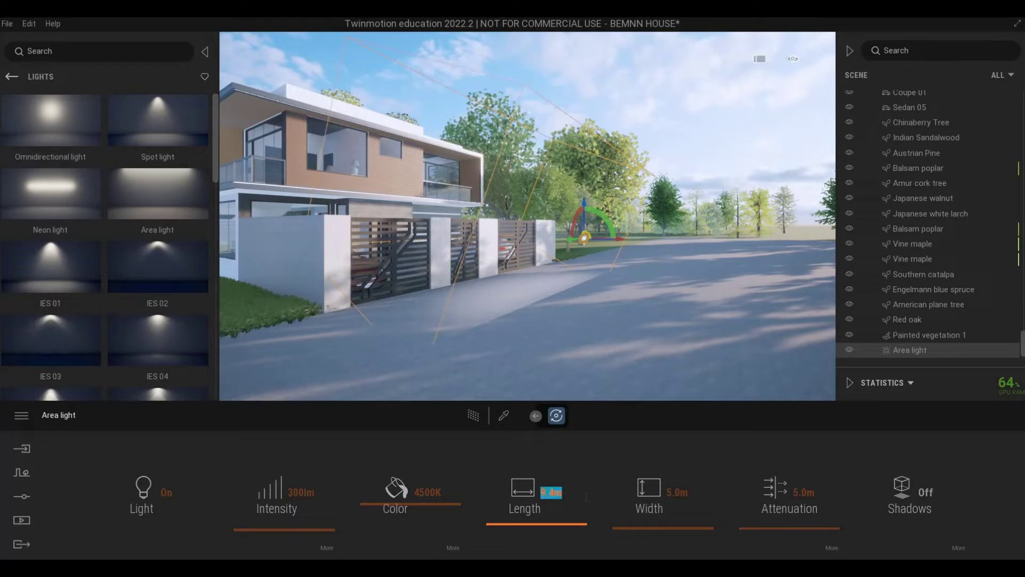
text(10)
key(Return)
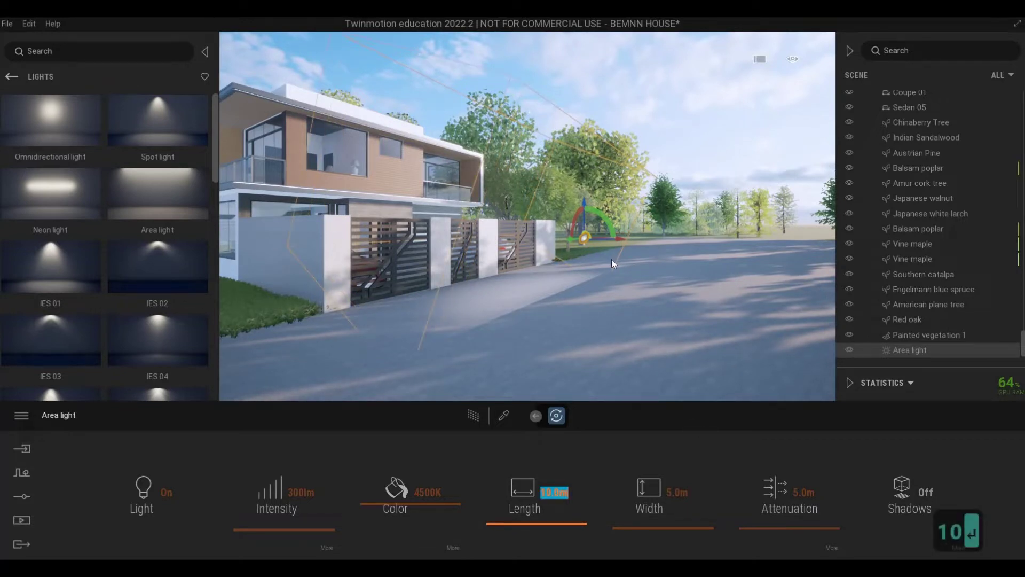
key(d)
key(d)
key(d)
key(w)
key(d)
click(582, 228)
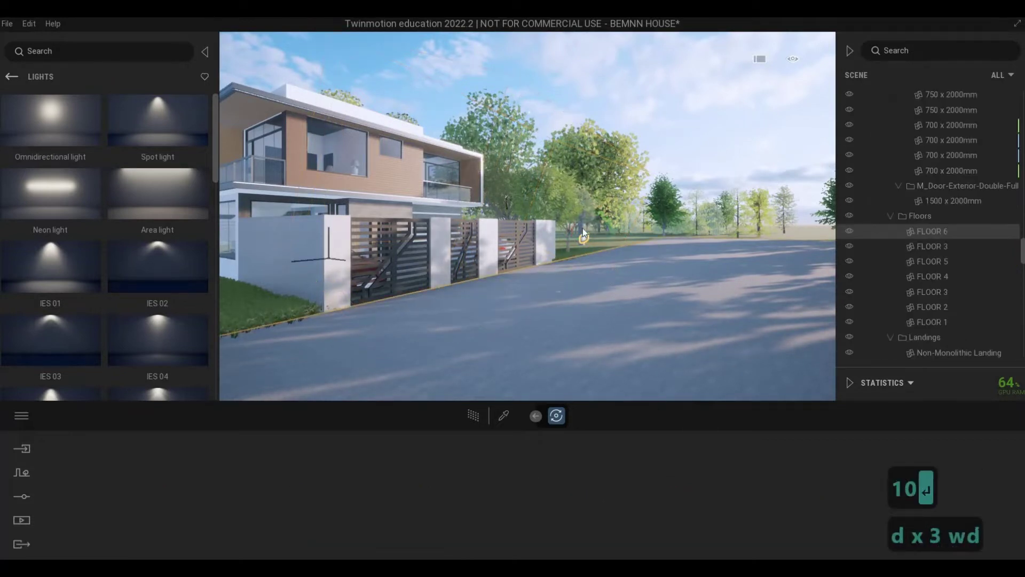
click(585, 239)
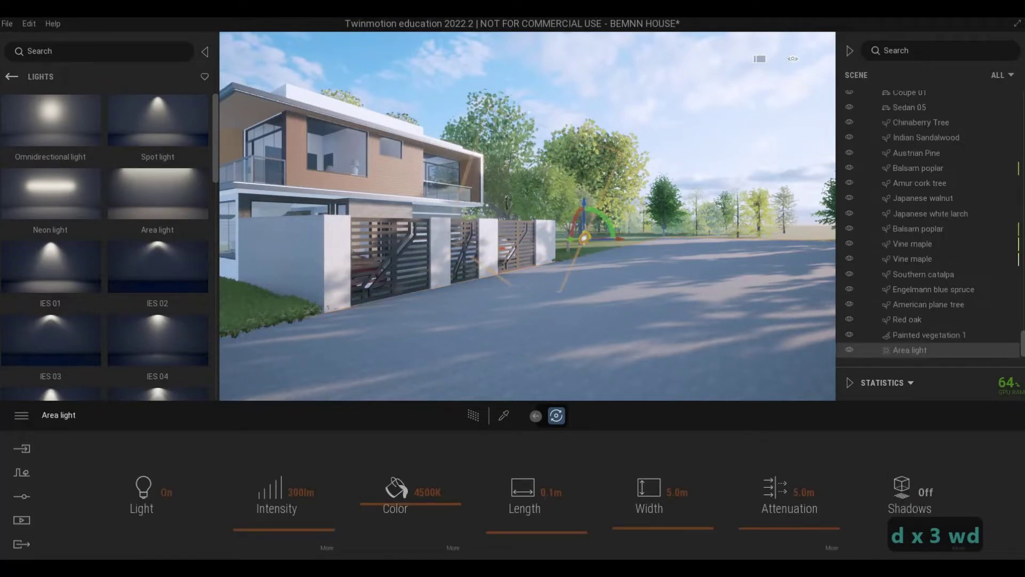
text(10)
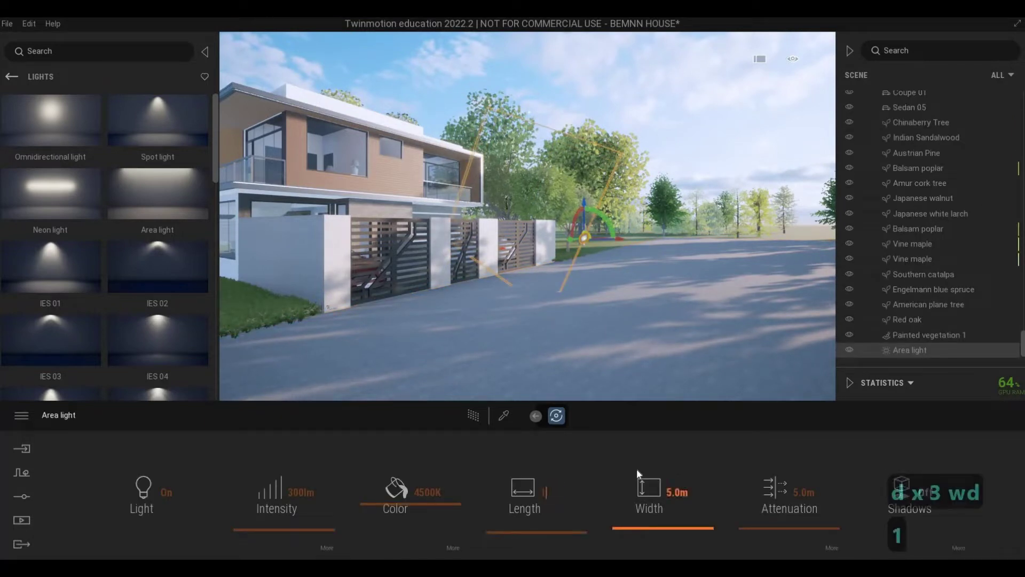
key(Return)
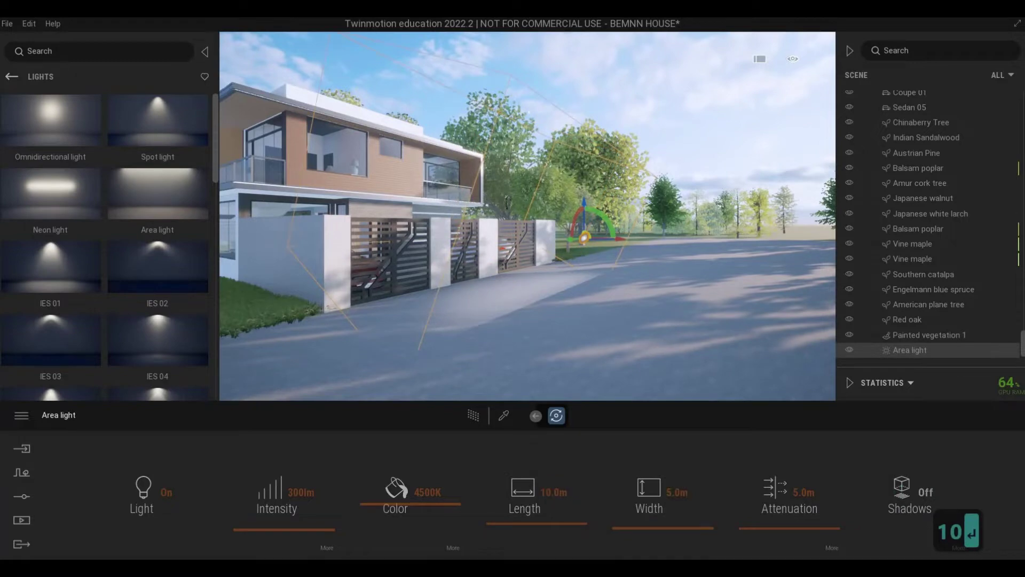
key(d)
key(w)
key(w)
key(d)
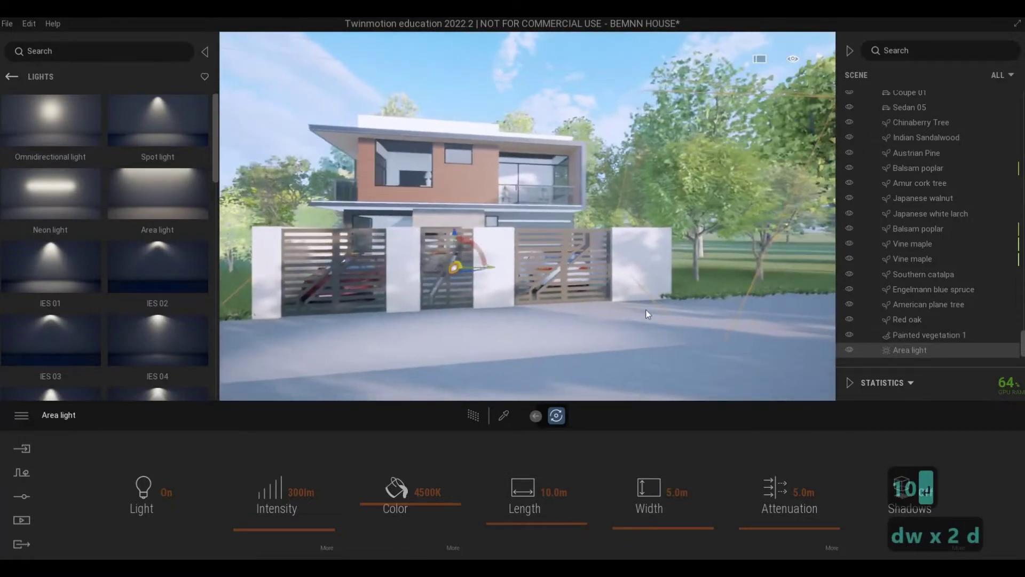
key(s)
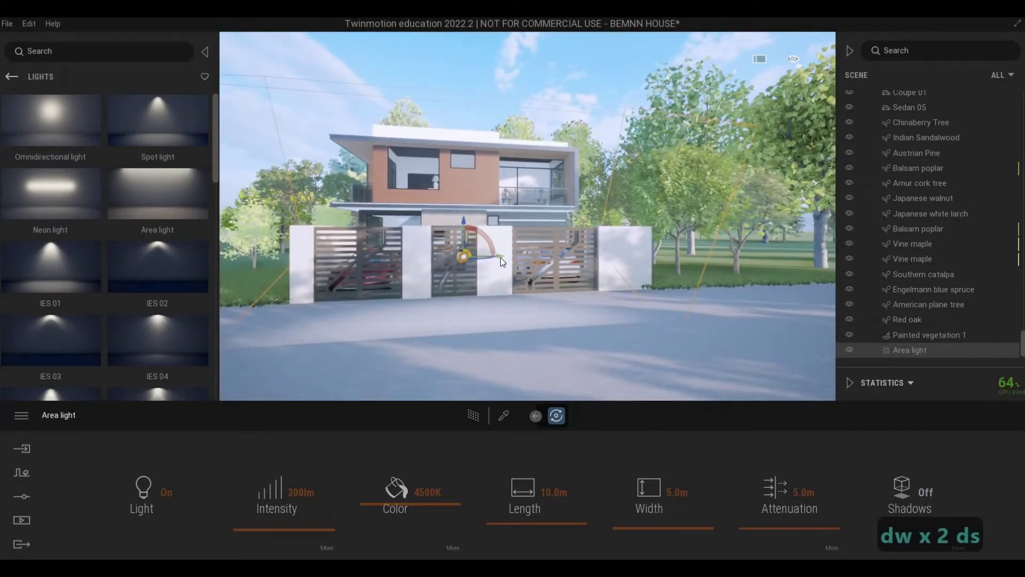
- Slide the area light sideways along the gate and set its width to 8 m
drag(501, 257, 510, 258)
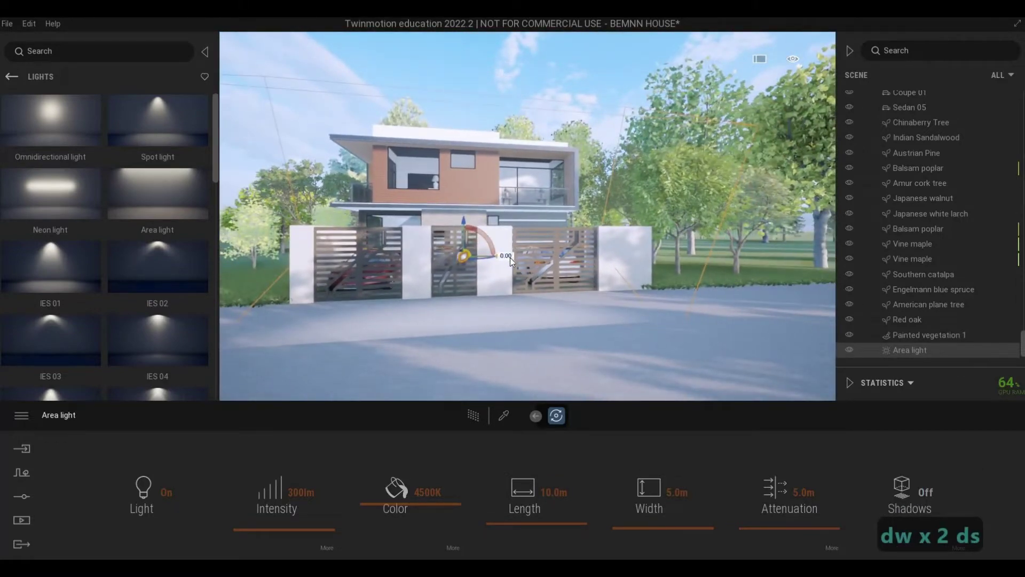
click(660, 510)
click(697, 497)
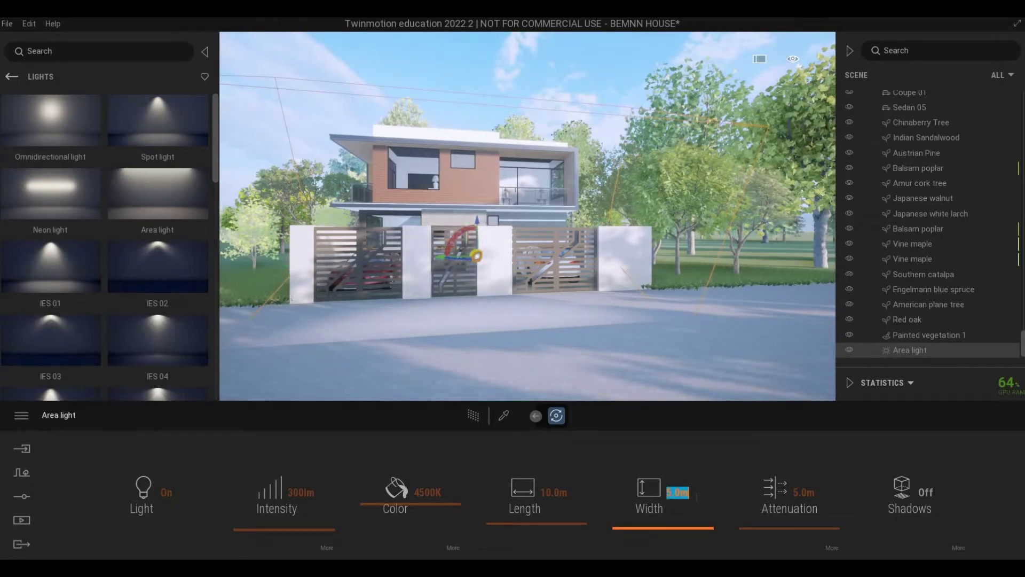
text(8)
key(Return)
text(aa)
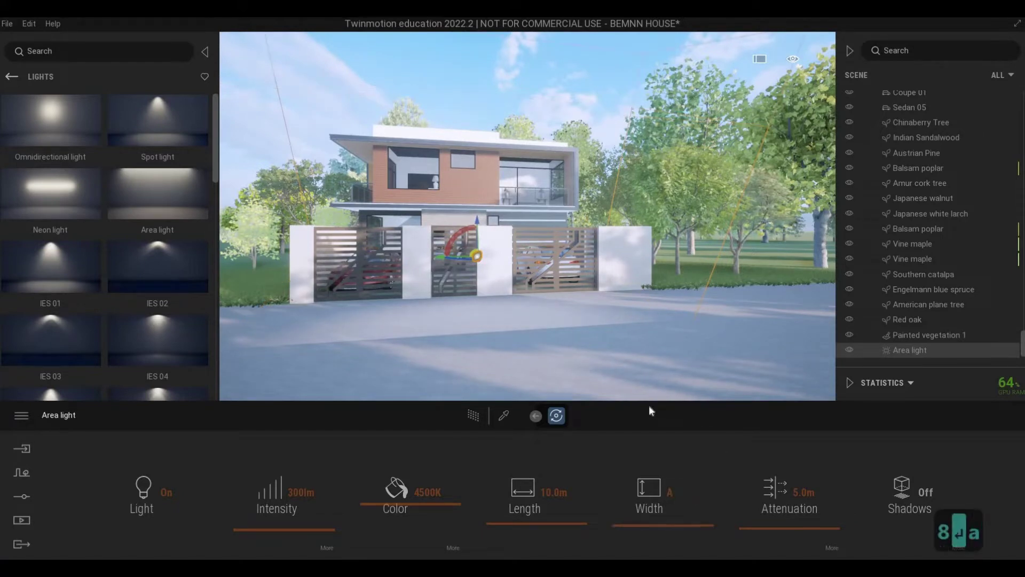
key(BackSpace)
key(BackSpace)
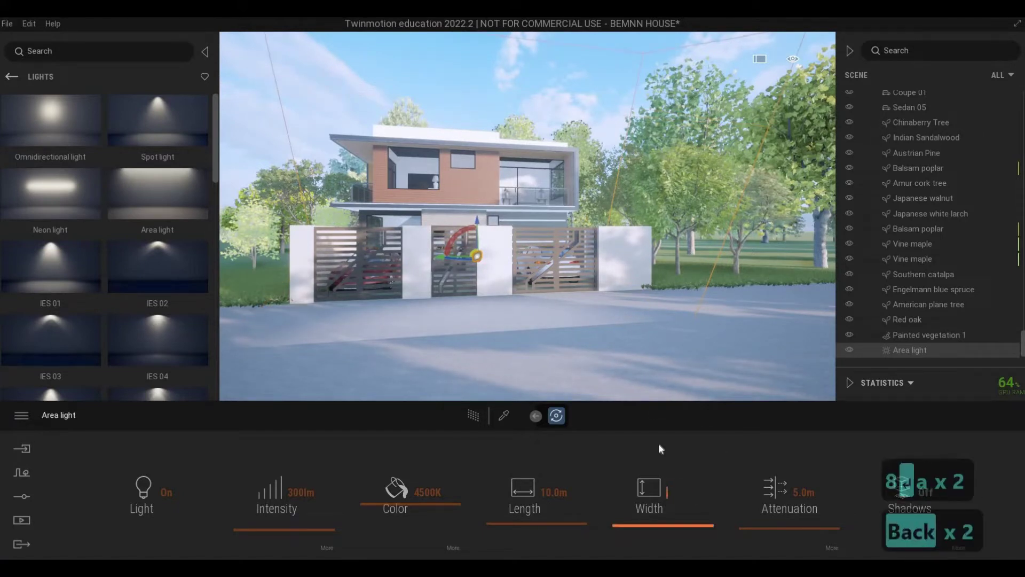
text(8)
key(Return)
- Deselect the area light and move around to view the lit house front
click(641, 377)
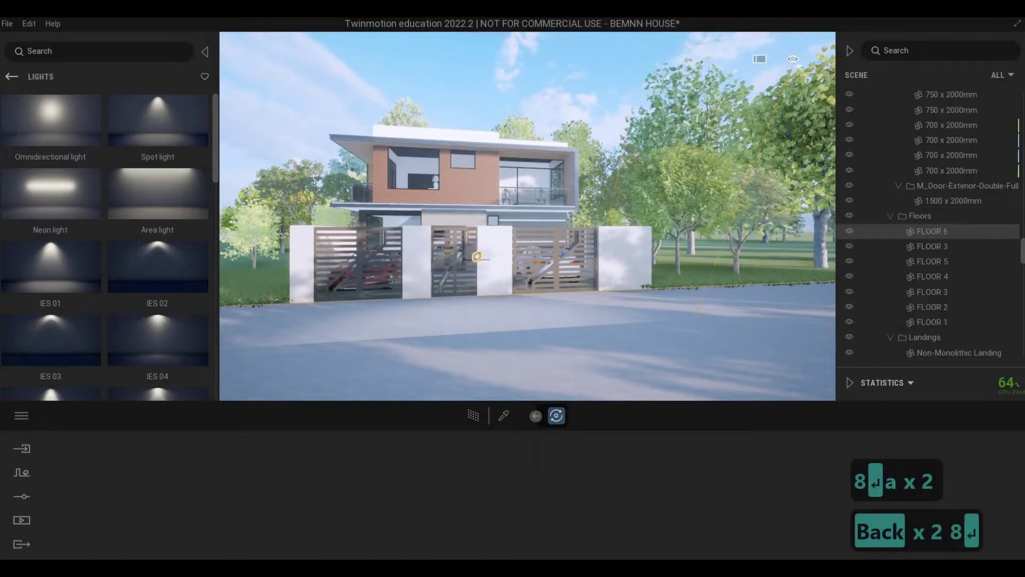
key(a)
key(a)
key(a)
key(a)
key(a)
key(a)
key(a)
key(a)
key(a)
key(a)
key(a)
key(a)
key(a)
key(a)
key(a)
key(a)
key(a)
key(a)
key(a)
key(a)
key(a)
key(a)
key(a)
key(a)
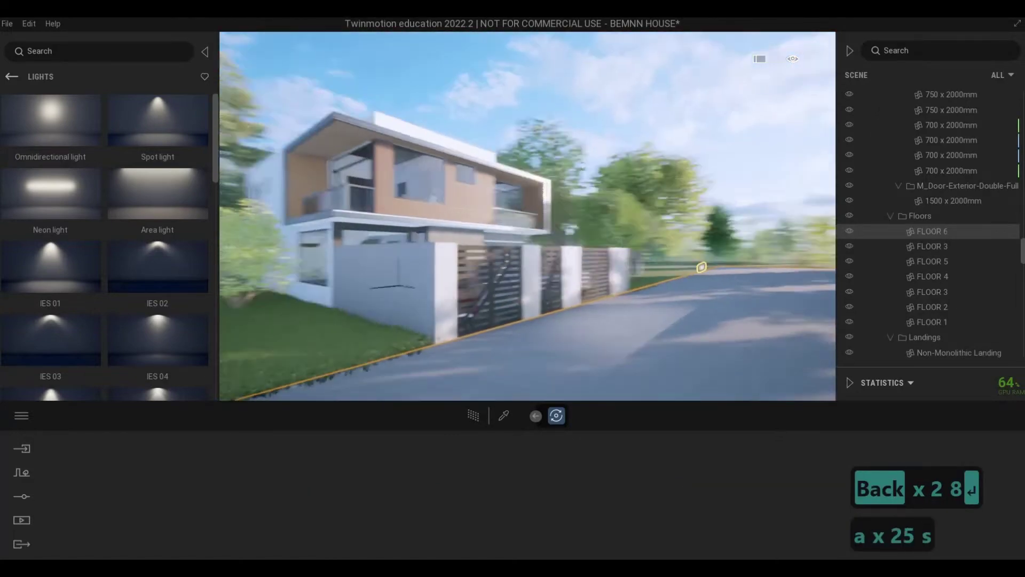
key(s)
key(s)
key(s)
key(s)
key(w)
key(d)
key(d)
key(d)
key(d)
key(d)
key(d)
key(d)
key(d)
key(d)
key(d)
key(d)
key(d)
key(d)
key(d)
key(d)
key(d)
key(d)
key(d)
key(d)
key(d)
key(d)
key(s)
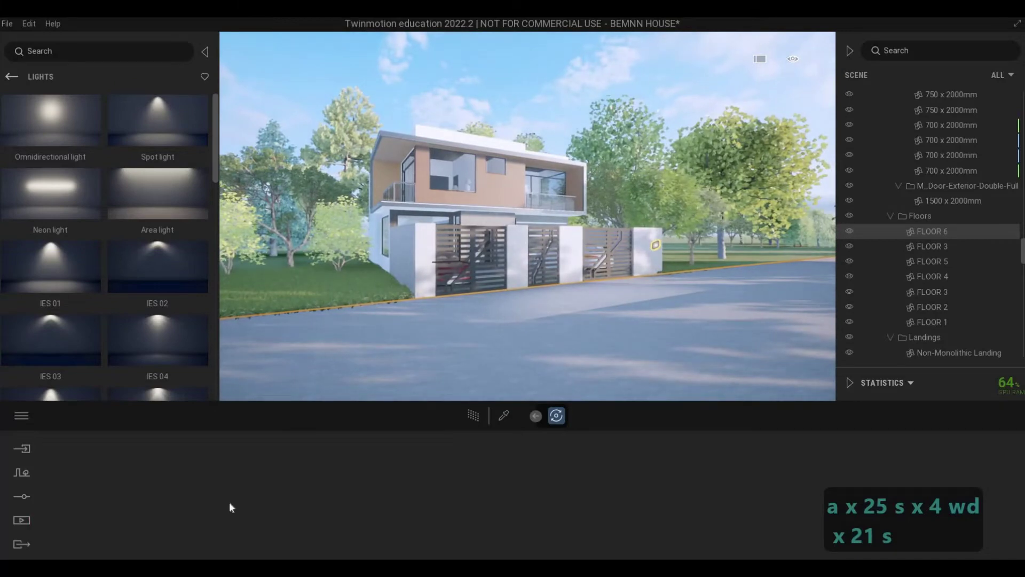
- Preview the Image1 viewpoint from the Image list, then quit media mode to the live view
click(262, 485)
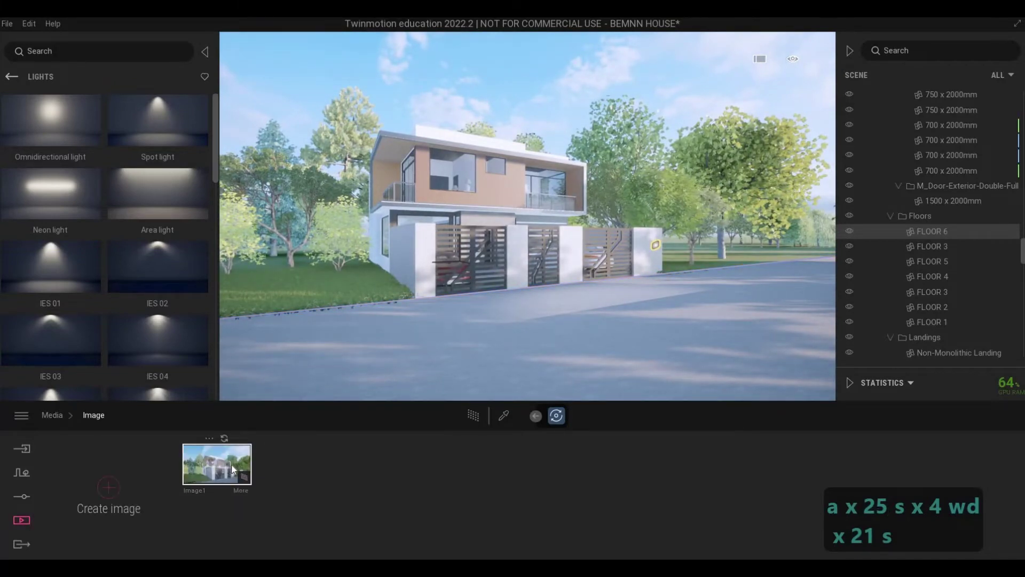
click(232, 464)
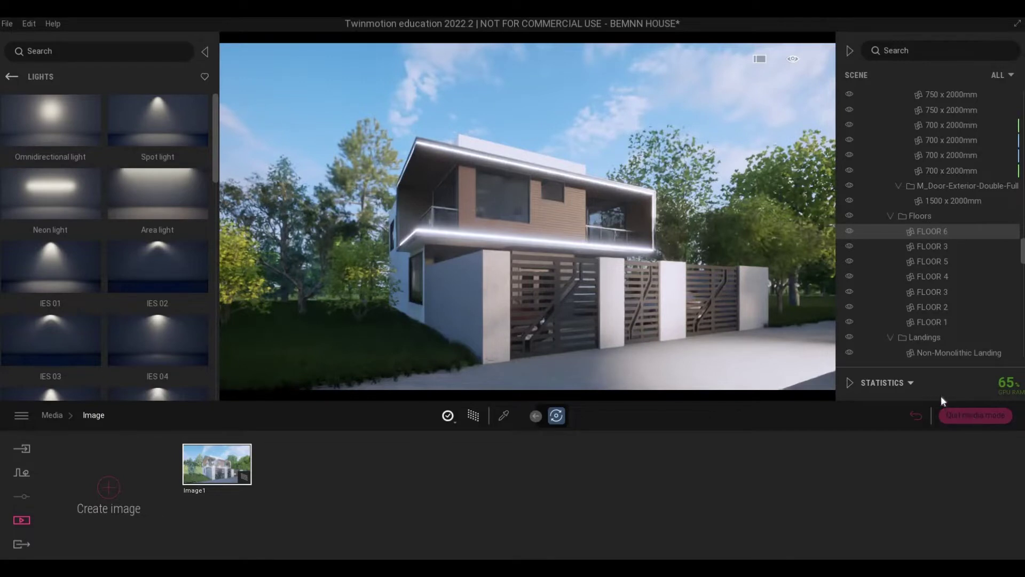
click(968, 412)
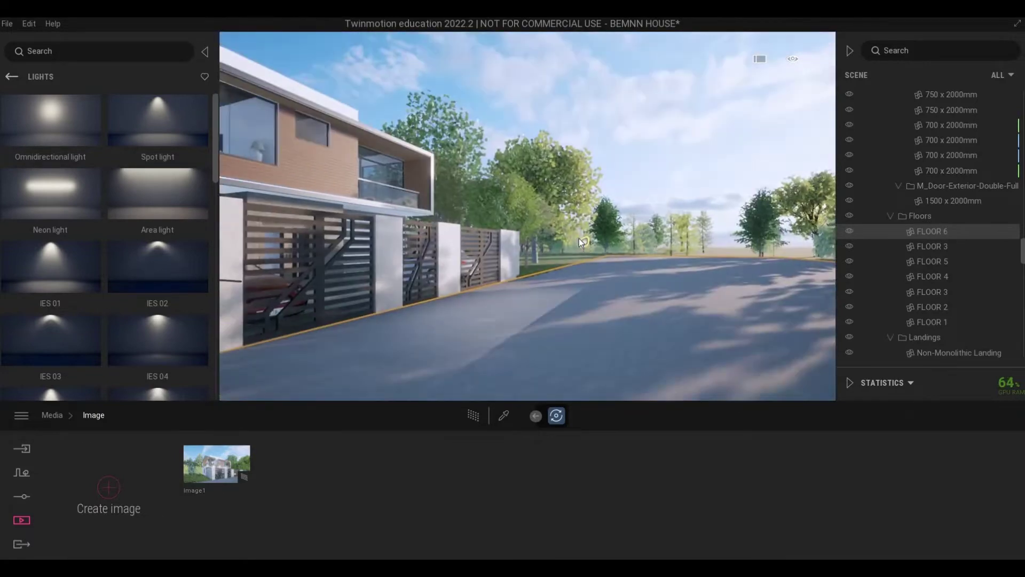
- Place an area light over the street and rotate it toward the fence and gate wall
drag(579, 238, 595, 189)
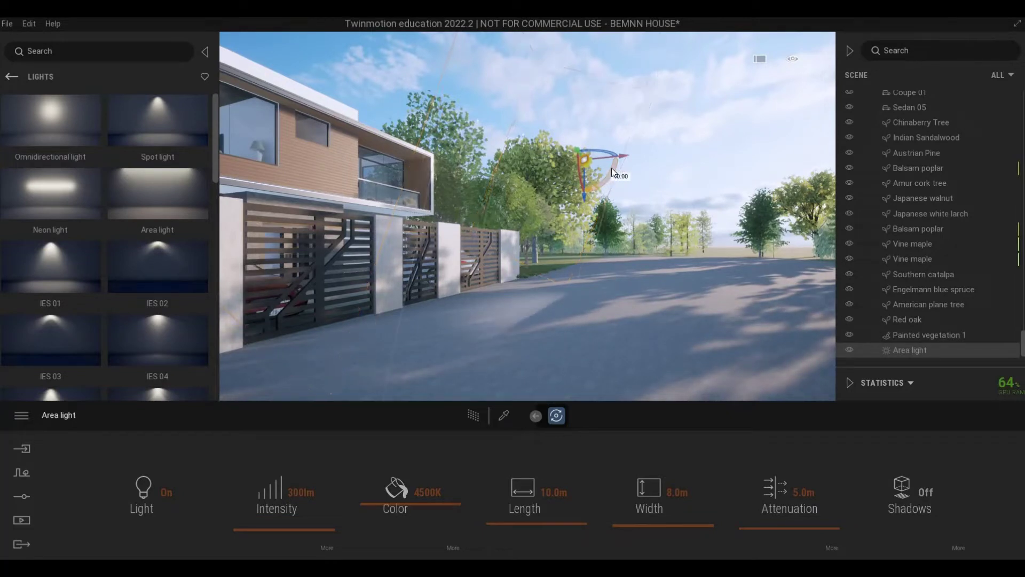
drag(612, 171, 586, 177)
key(s)
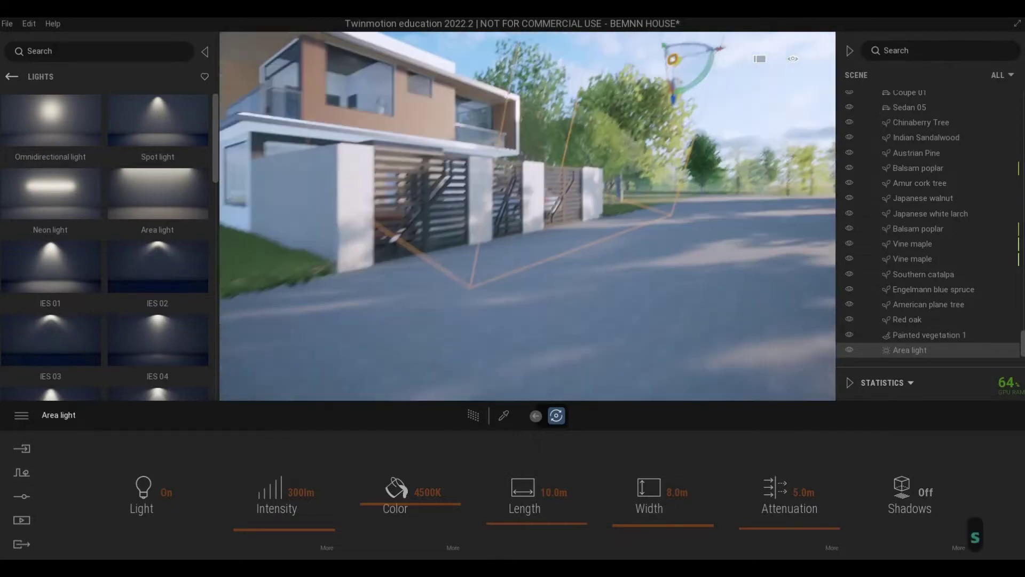
key(d)
key(a)
key(w)
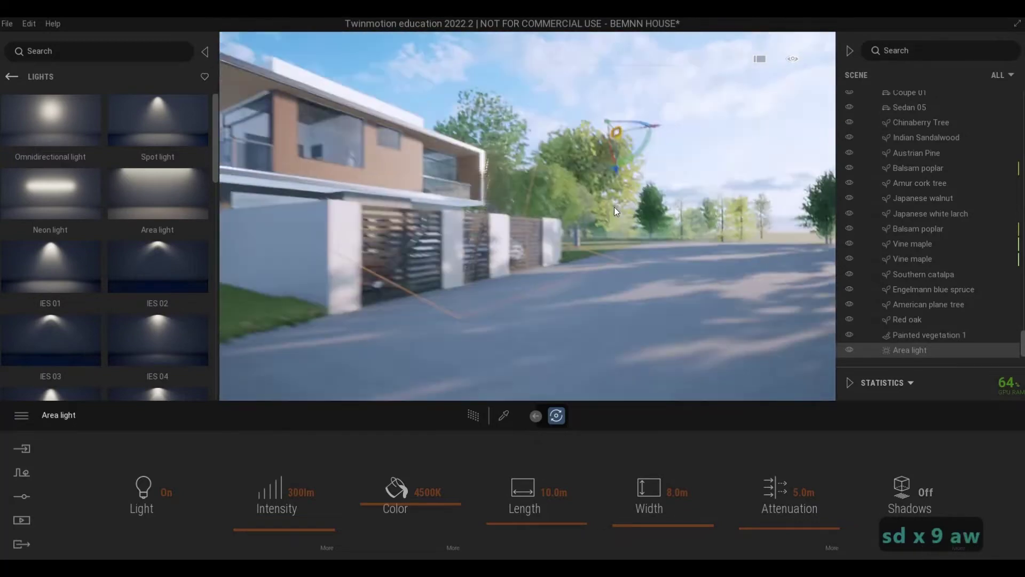
key(w)
key(d)
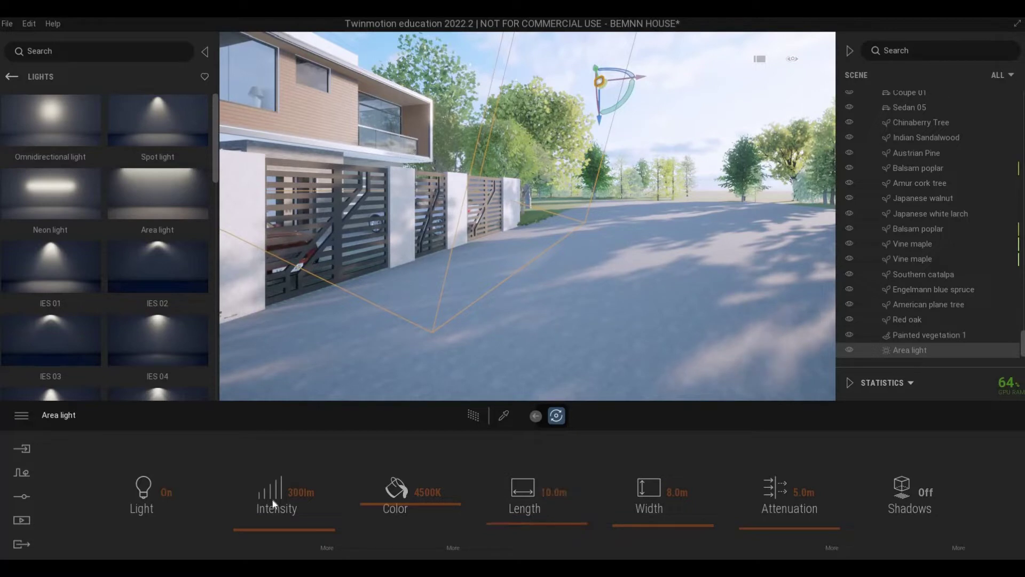
- Try raising the area light's intensity, then undo back to 300lm
scroll(271, 530, down, 5)
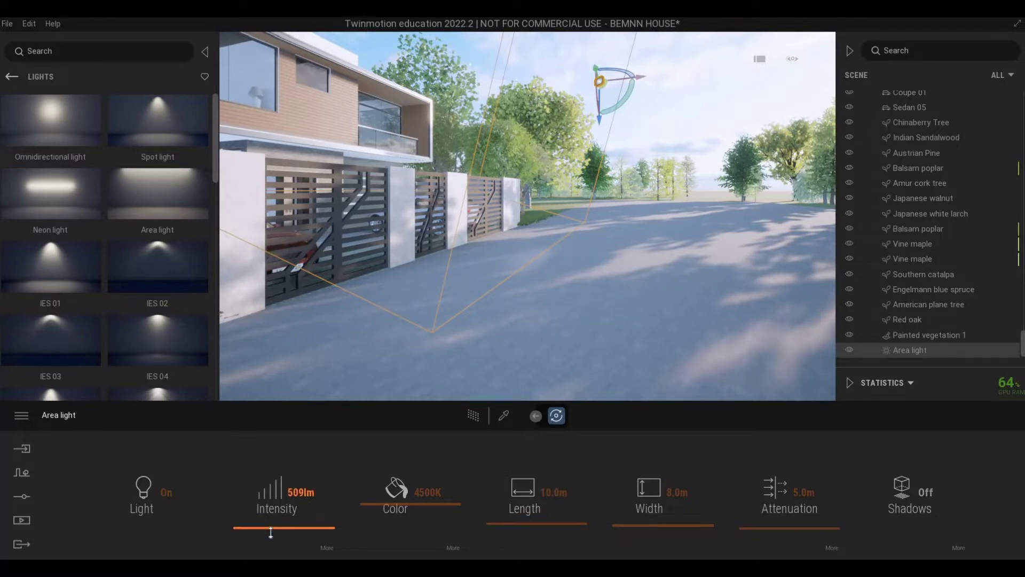
drag(269, 525, 288, 497)
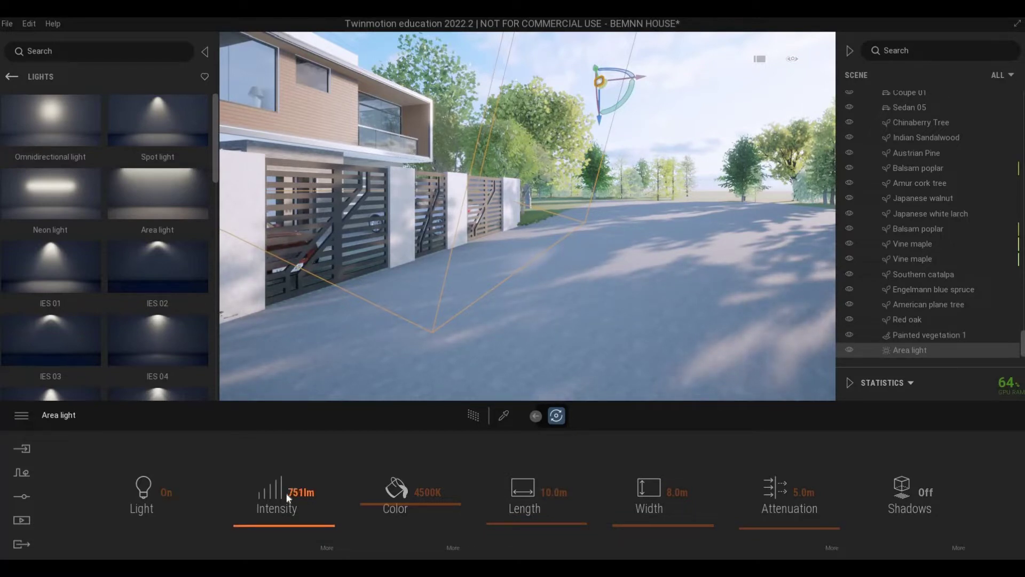
key(ctrl+z)
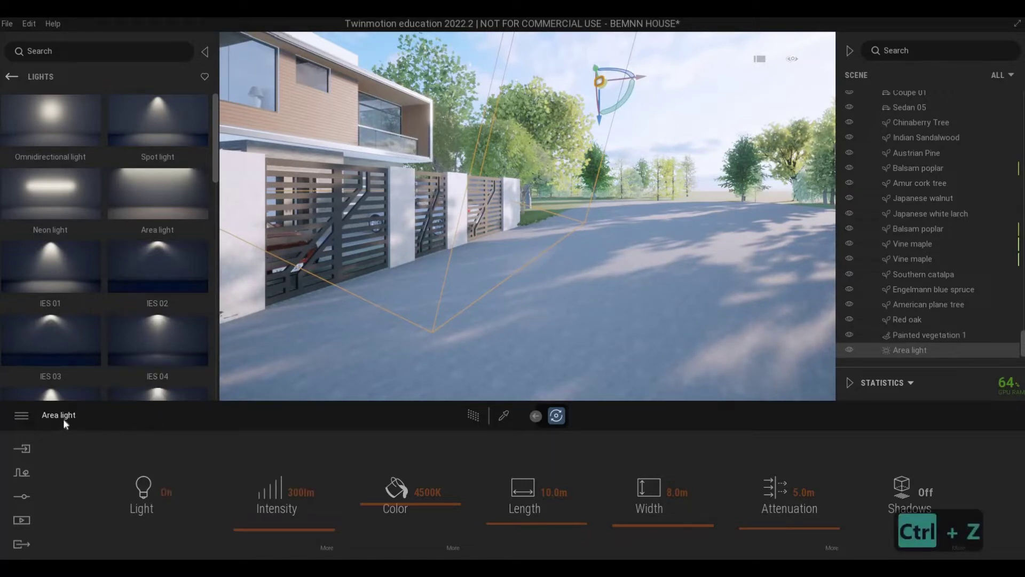
- Open the Image media list and jump to the Image1 camera viewpoint
click(16, 521)
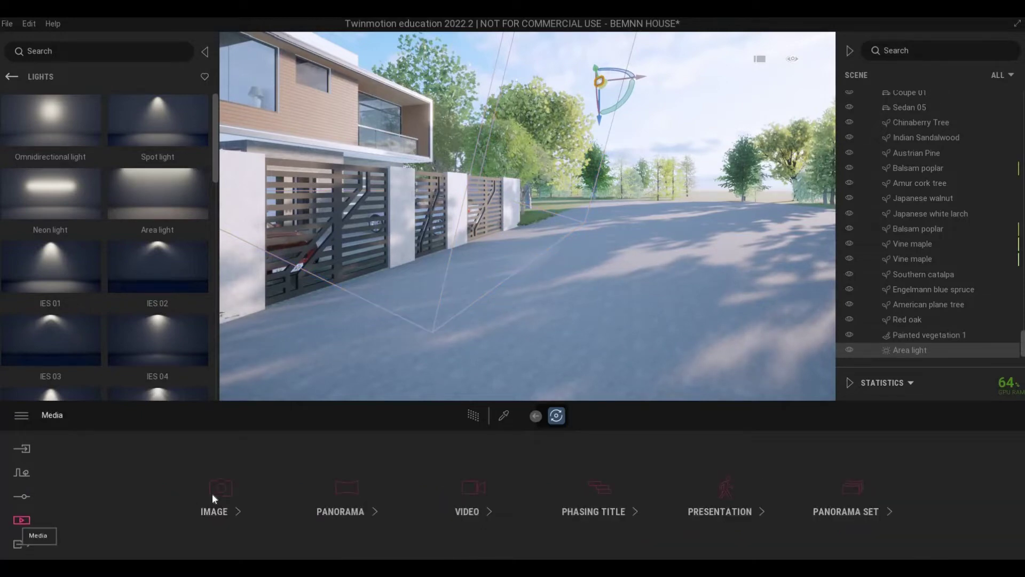
click(208, 473)
click(208, 472)
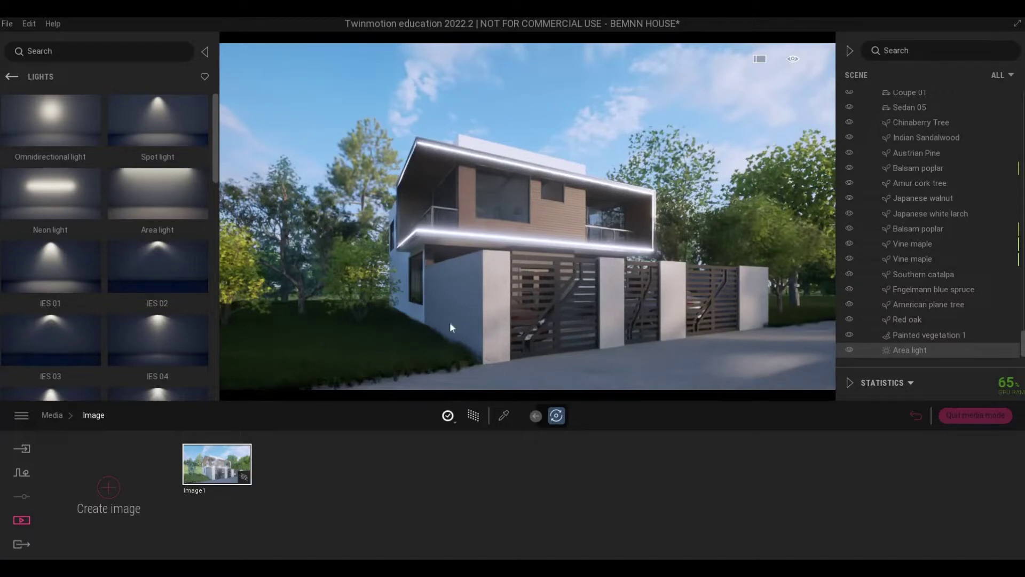
- Frame a straight-on front view of the gated house and save it as Image2
key(d)
key(d)
key(d)
key(d)
key(d)
key(d)
key(d)
key(d)
key(d)
key(d)
key(d)
key(d)
key(d)
key(d)
key(d)
key(d)
key(d)
key(d)
key(d)
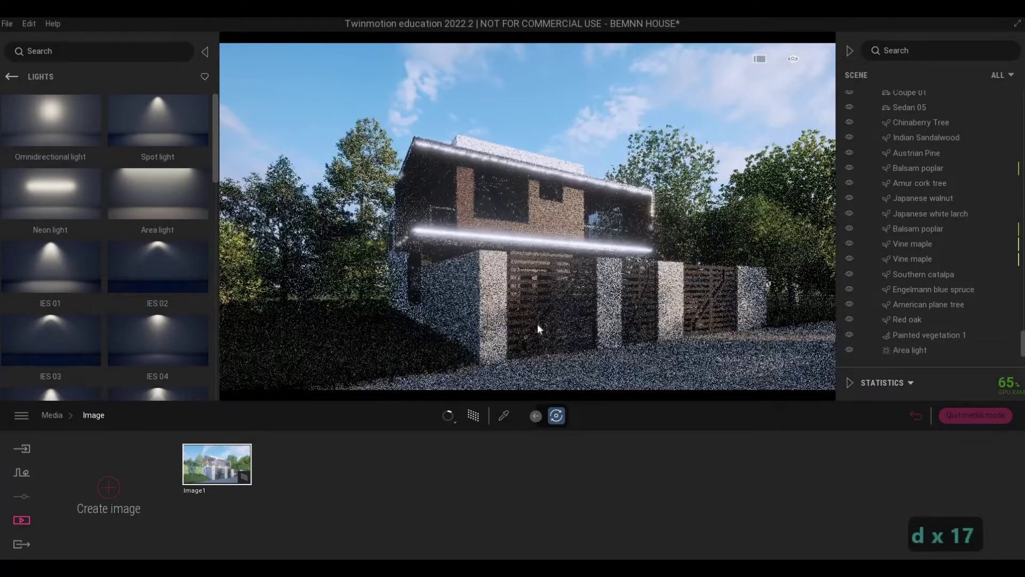
key(d)
key(d)
key(d)
key(d)
key(d)
key(d)
key(d)
key(d)
key(d)
key(d)
key(d)
key(d)
key(d)
key(d)
key(d)
key(d)
key(d)
key(d)
key(d)
key(d)
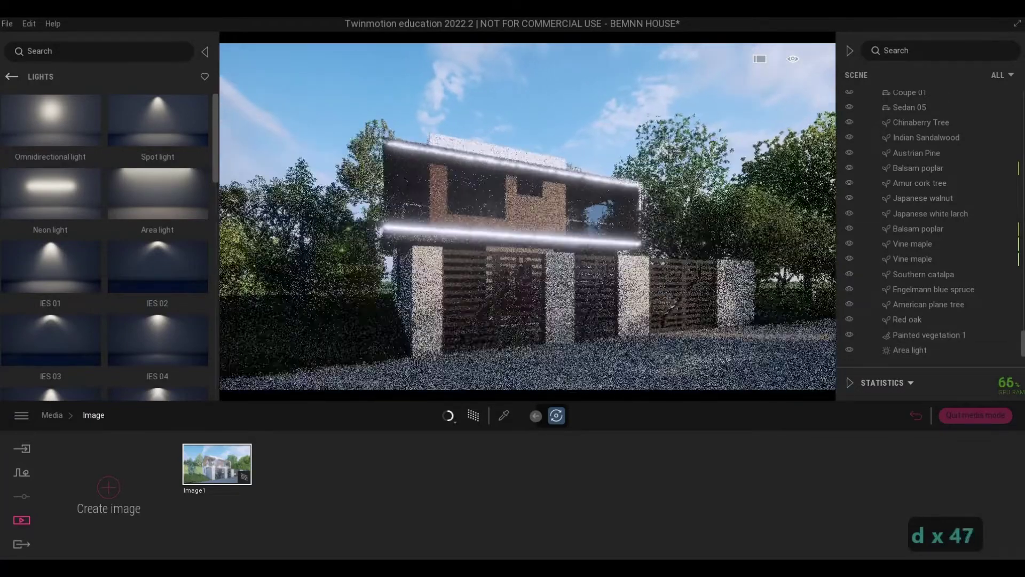
key(d)
key(d)
key(d)
key(d)
key(d)
key(d)
key(d)
key(d)
key(d)
key(d)
key(d)
key(d)
key(d)
key(d)
key(d)
key(d)
key(d)
key(d)
key(d)
key(d)
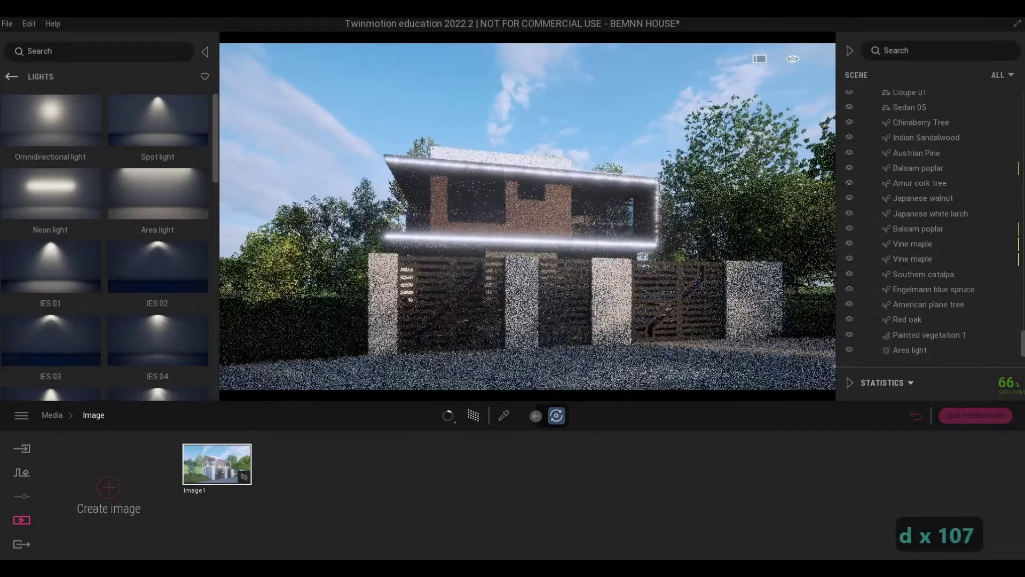
key(d)
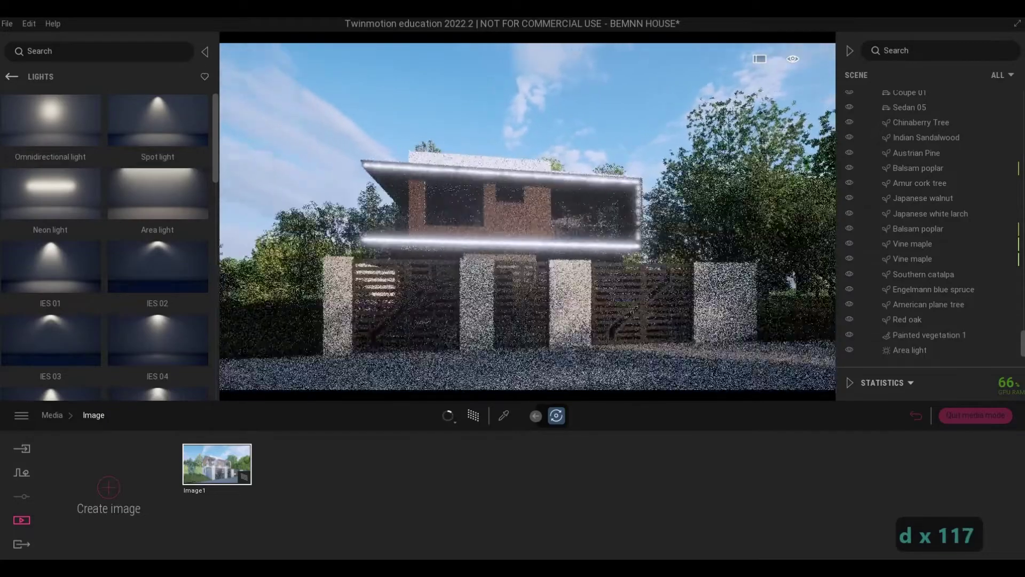
key(d)
key(d)
key(d)
key(d)
key(d)
key(d)
key(d)
key(d)
key(d)
key(d)
key(d)
key(d)
key(d)
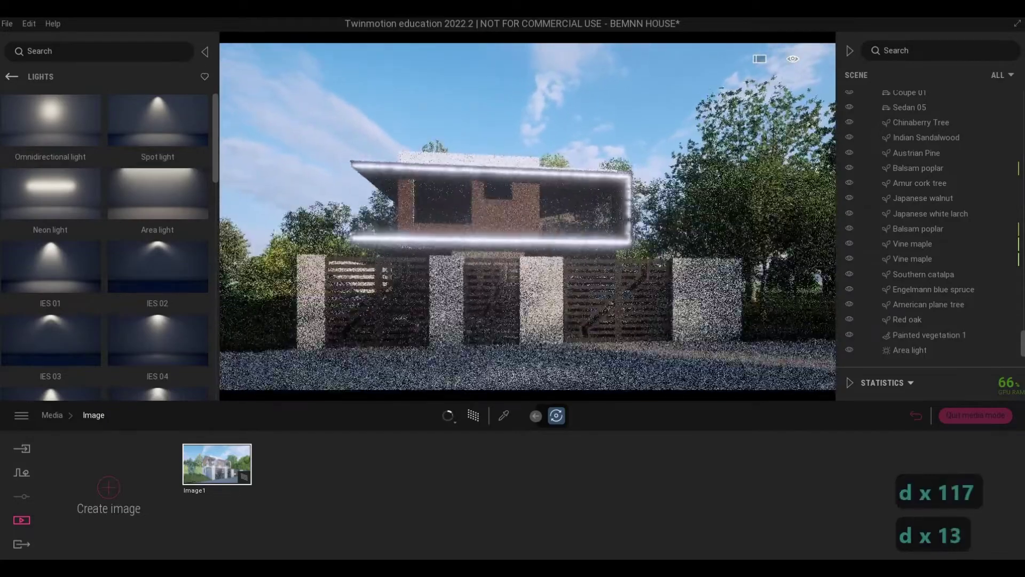
key(e)
key(e)
key(e)
key(e)
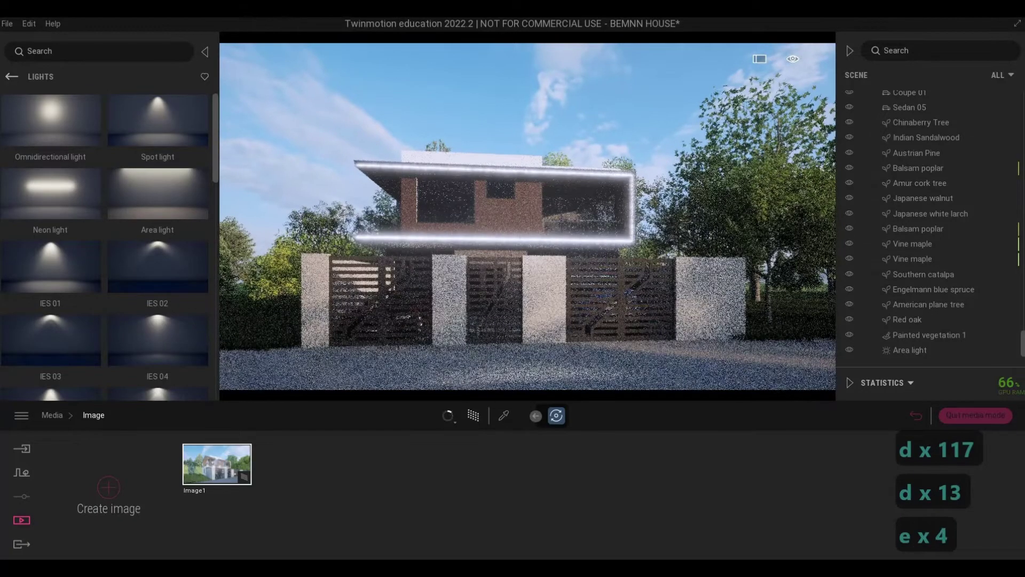
key(e)
key(d)
key(d)
key(q)
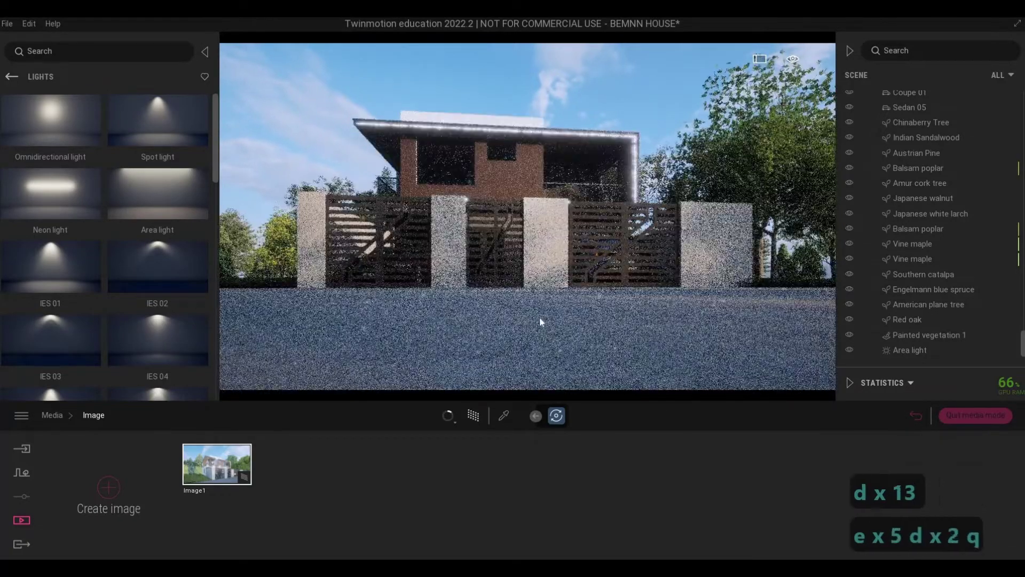
key(d)
key(q)
key(q)
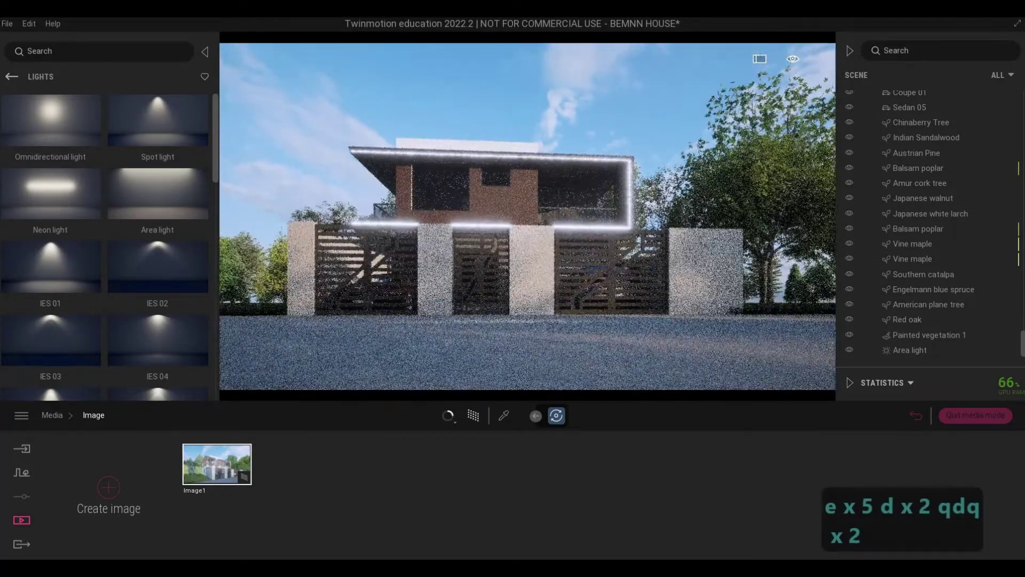
key(q)
key(s)
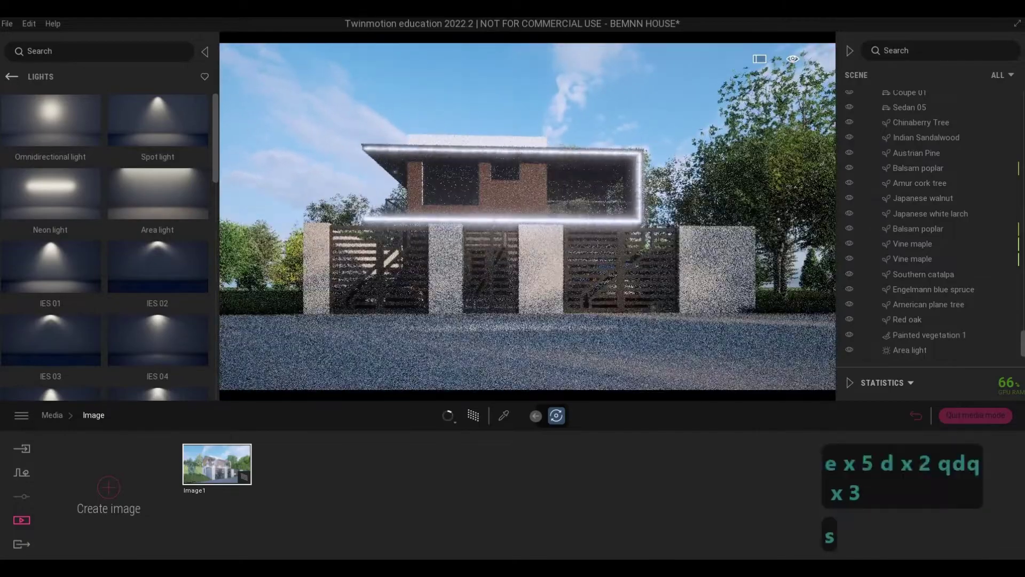
key(w)
key(w)
key(w)
key(w)
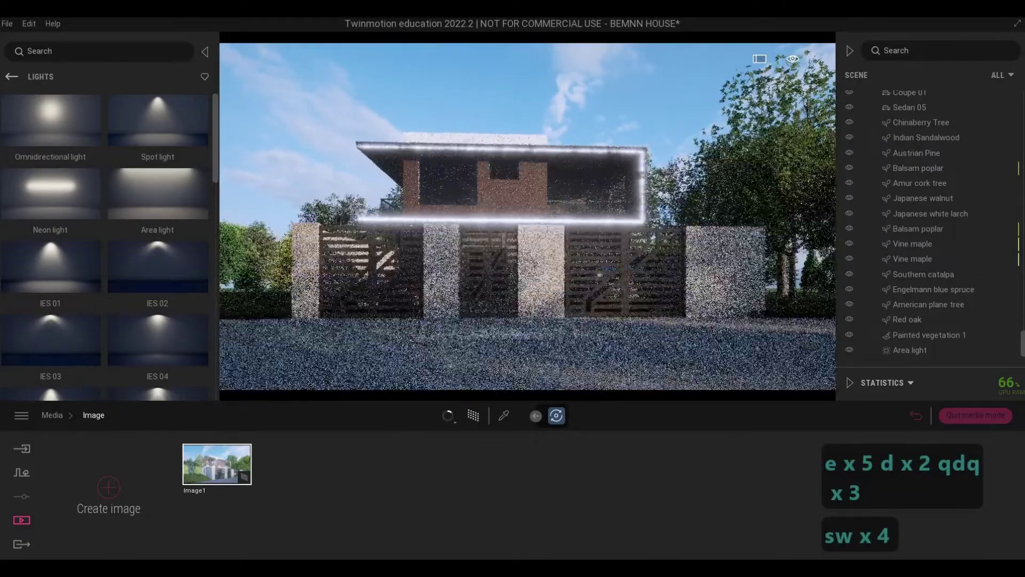
key(d)
key(w)
key(w)
key(a)
key(w)
key(a)
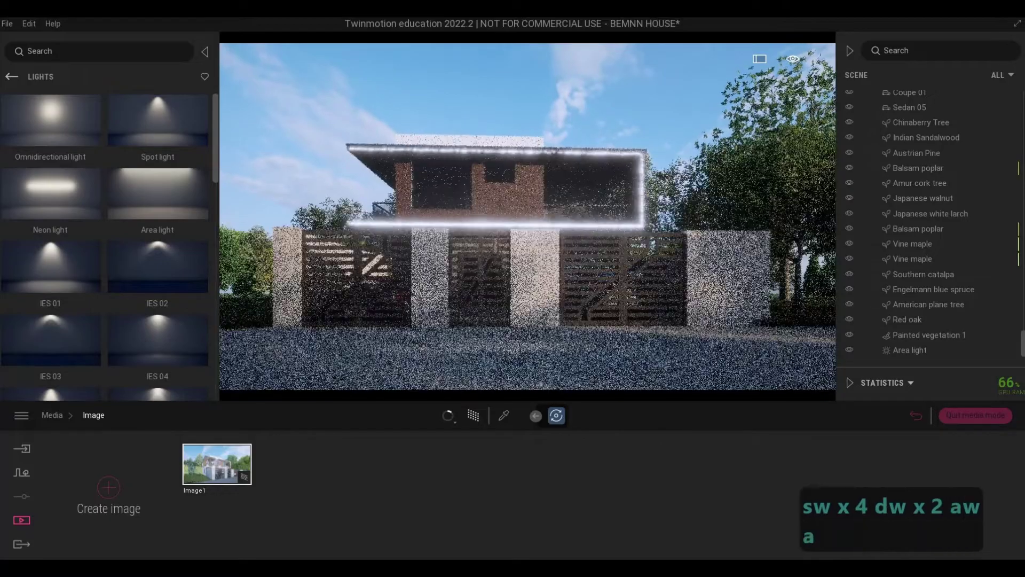
key(w)
key(a)
key(a)
key(d)
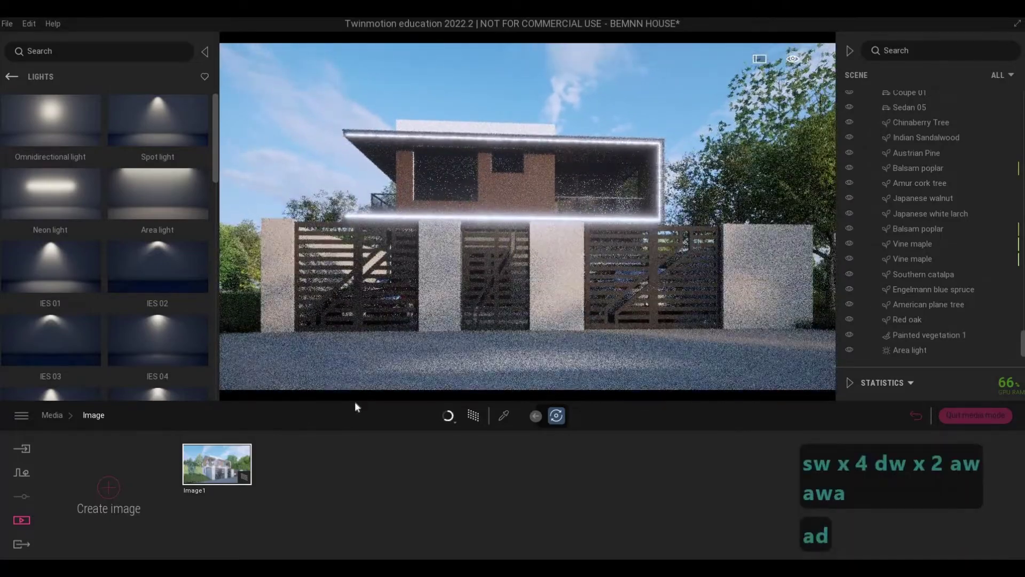
click(108, 487)
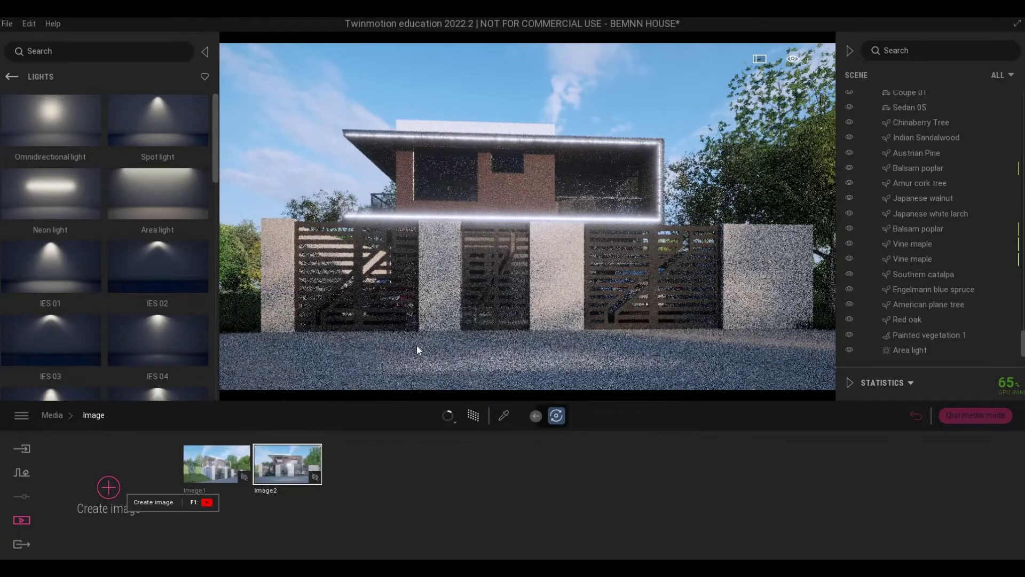
- Circle the camera back and right around the house, lowering it toward a corner view
key(s)
key(d)
key(s)
key(d)
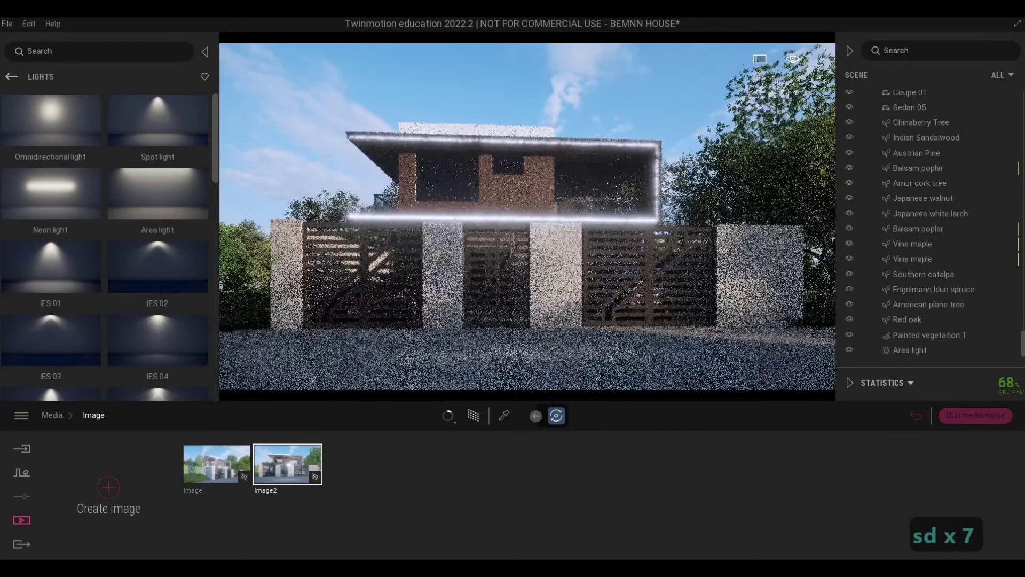
key(s)
key(d)
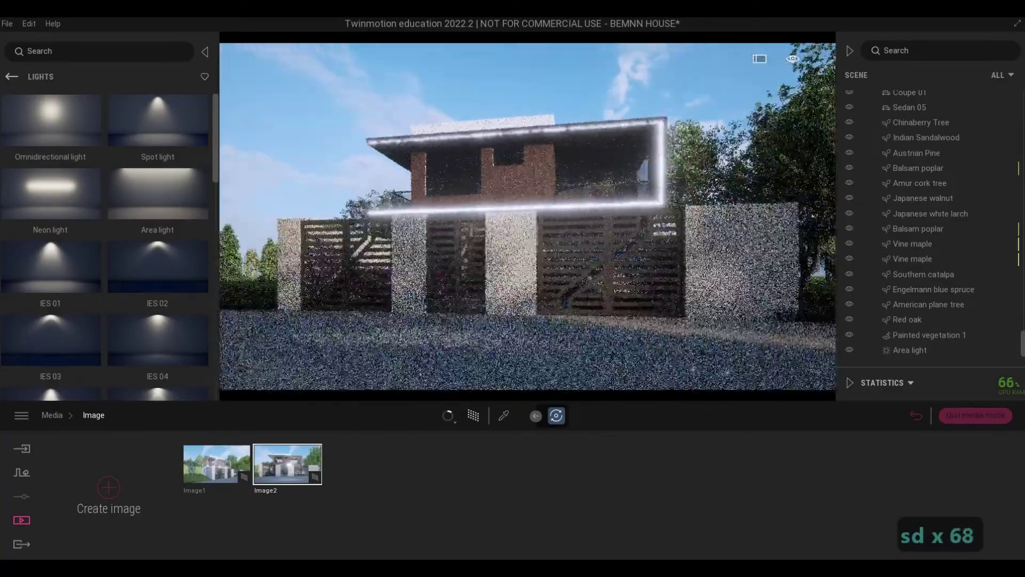
key(s)
key(s)
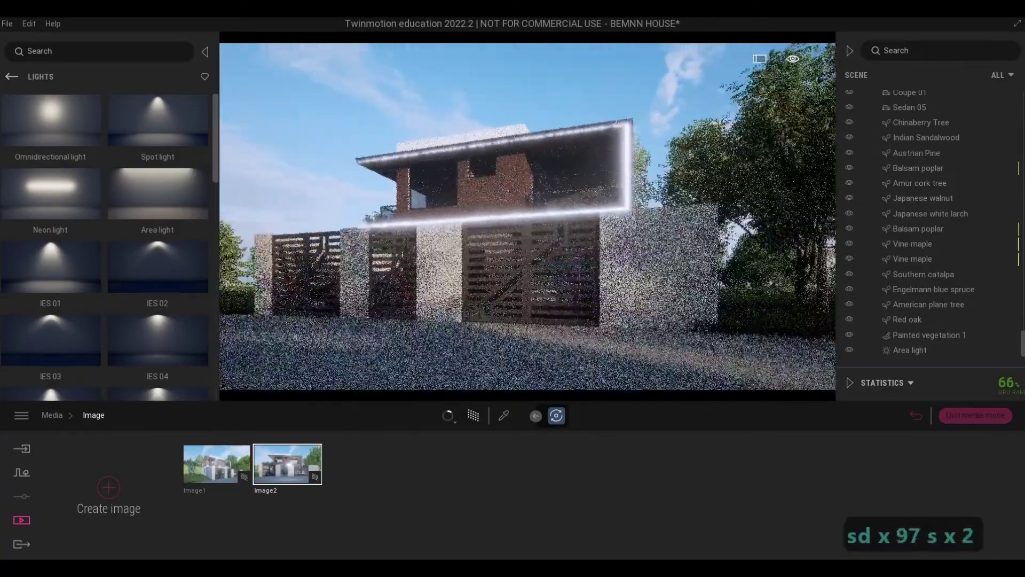
key(d)
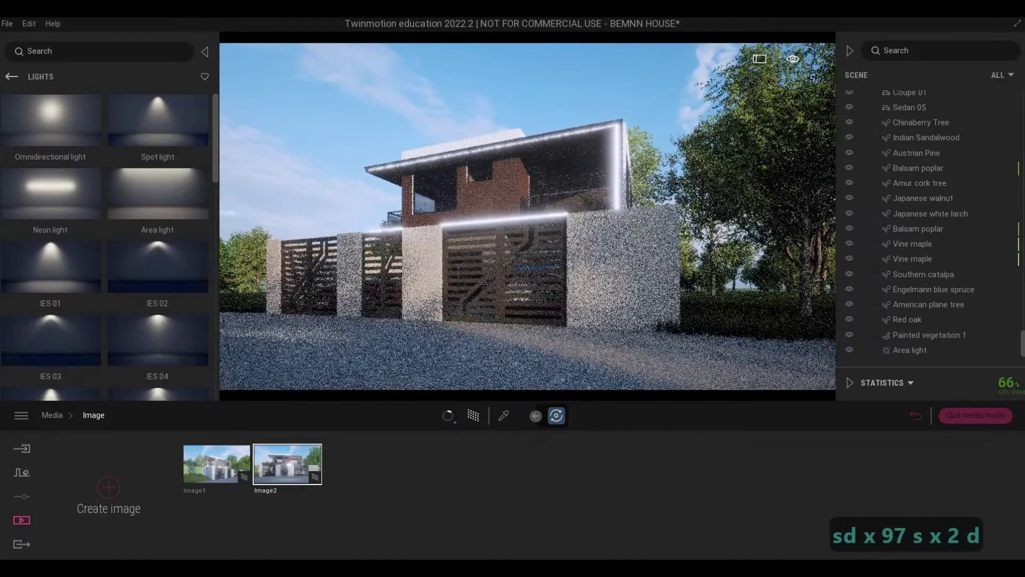
key(d)
key(s)
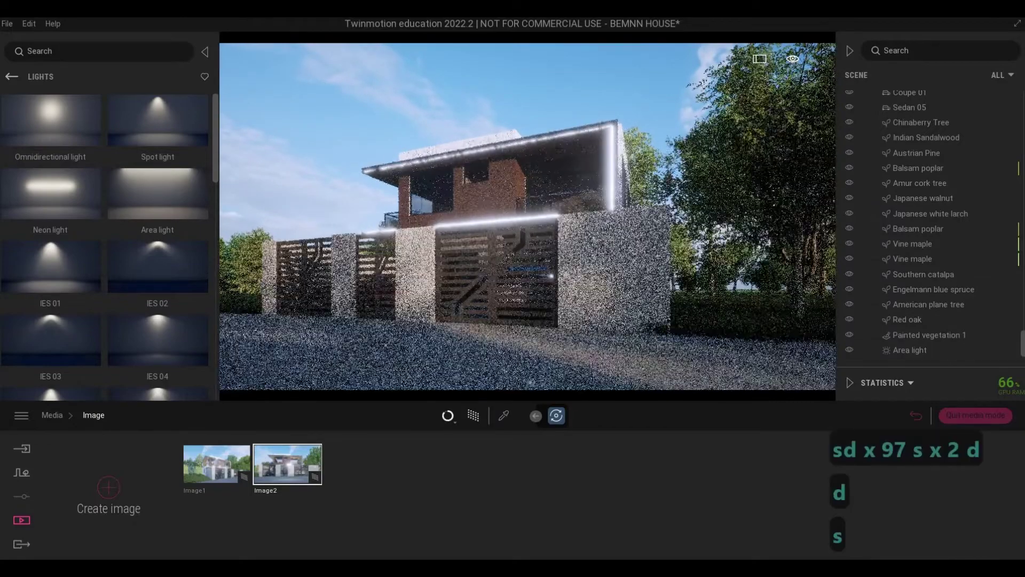
key(q)
key(q)
key(q)
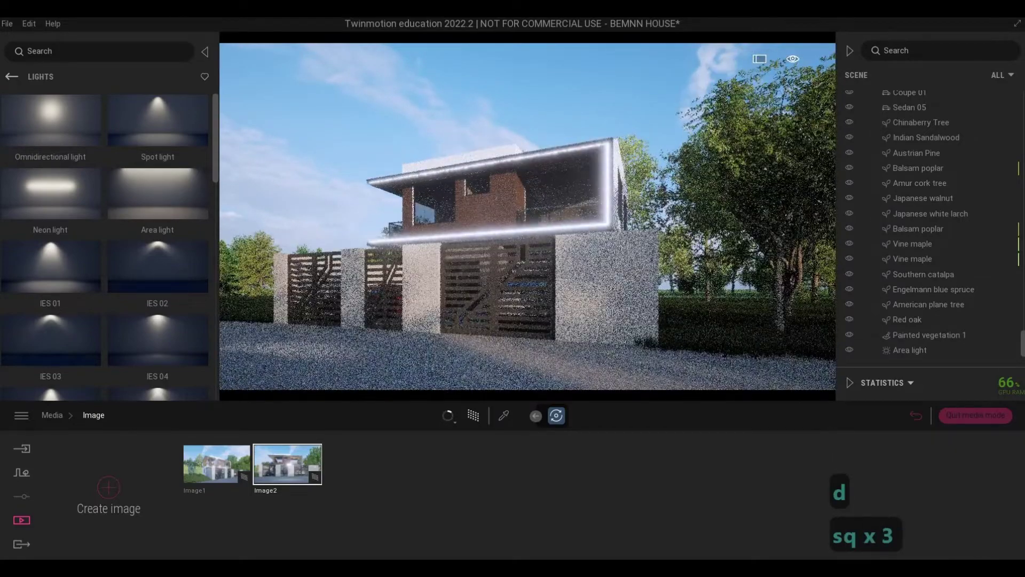
key(q)
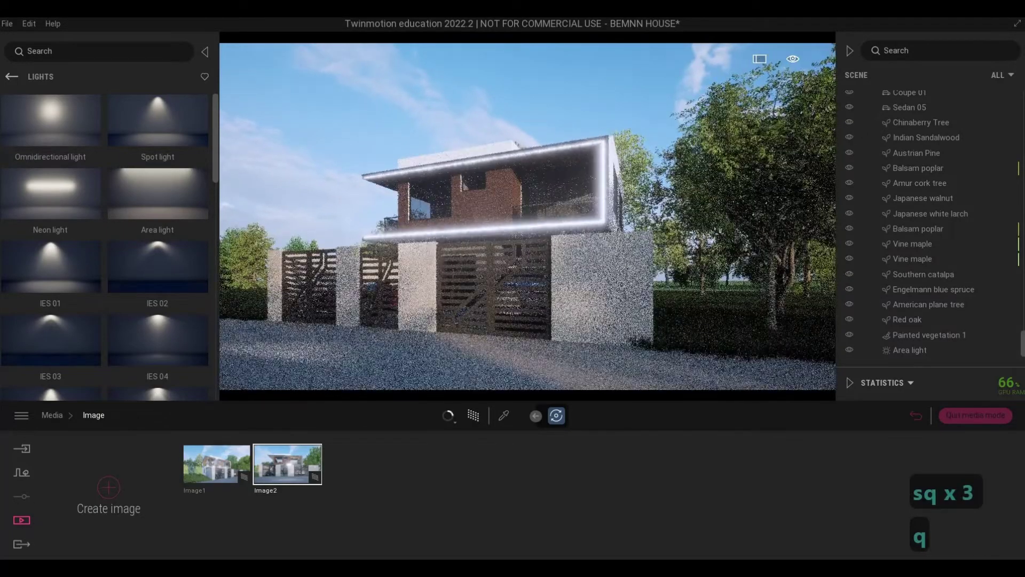
- Move forward and left to frame an angled front view, then save it as Image3
key(w)
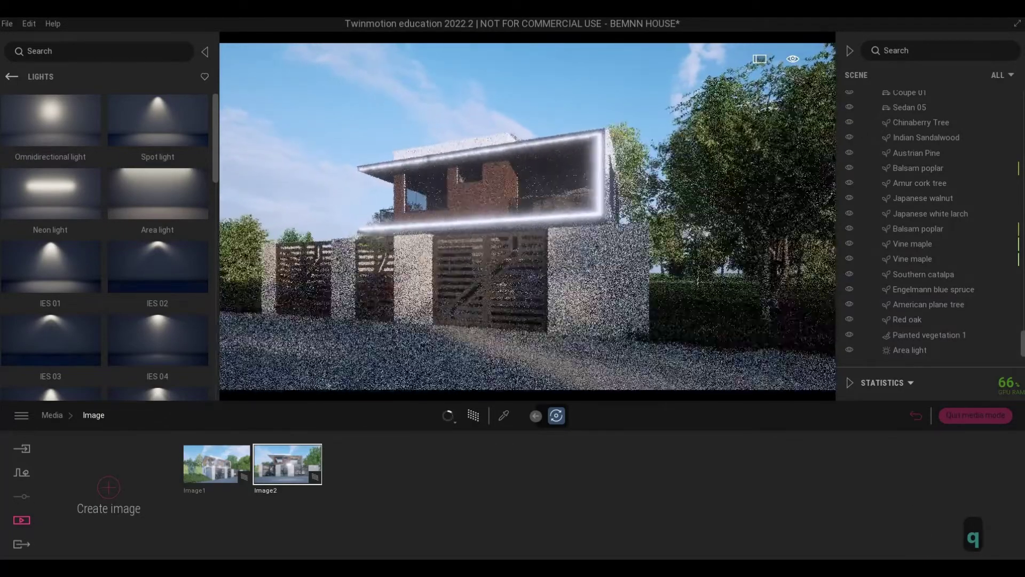
key(w)
key(a)
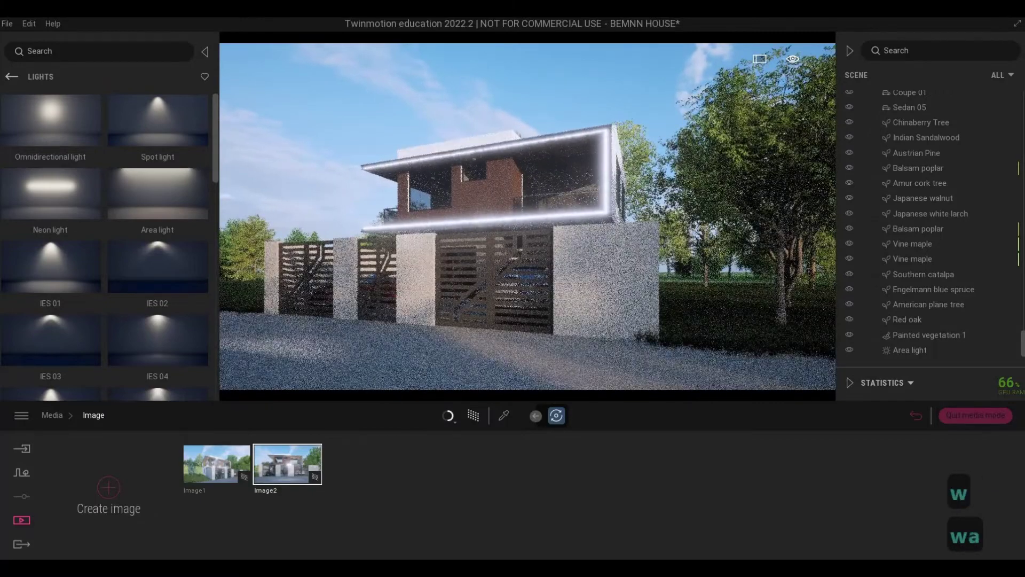
key(a)
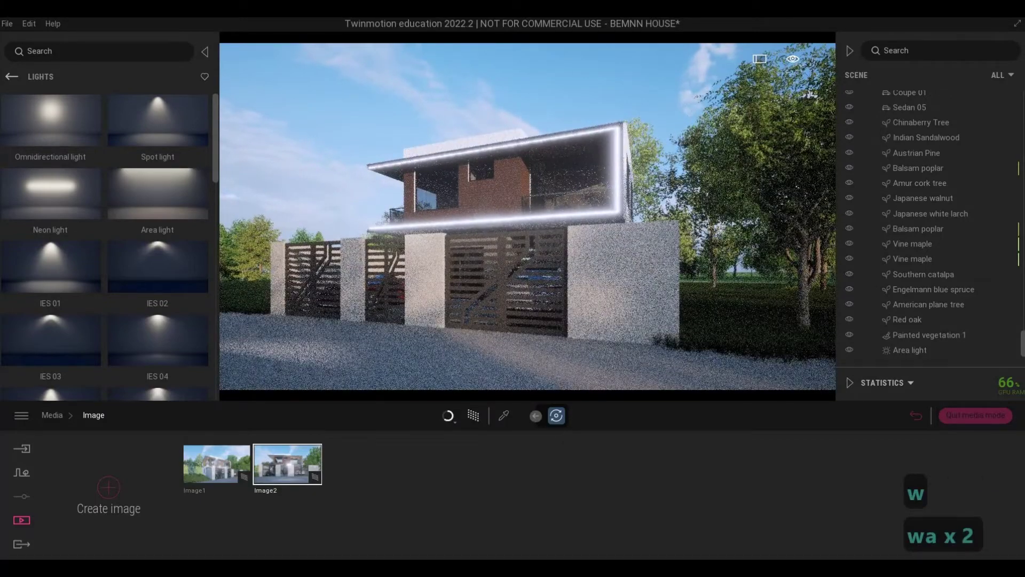
key(a)
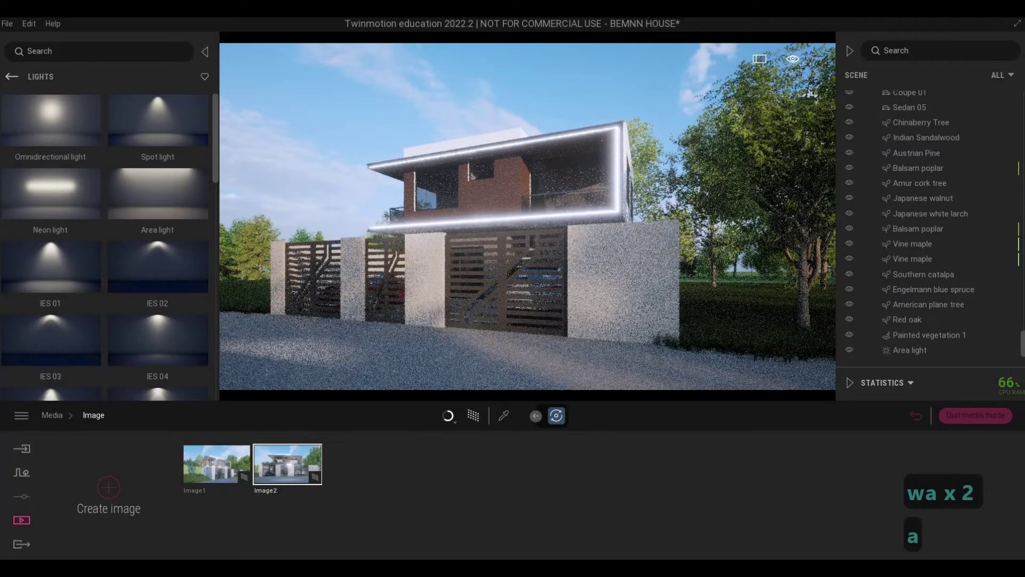
key(a)
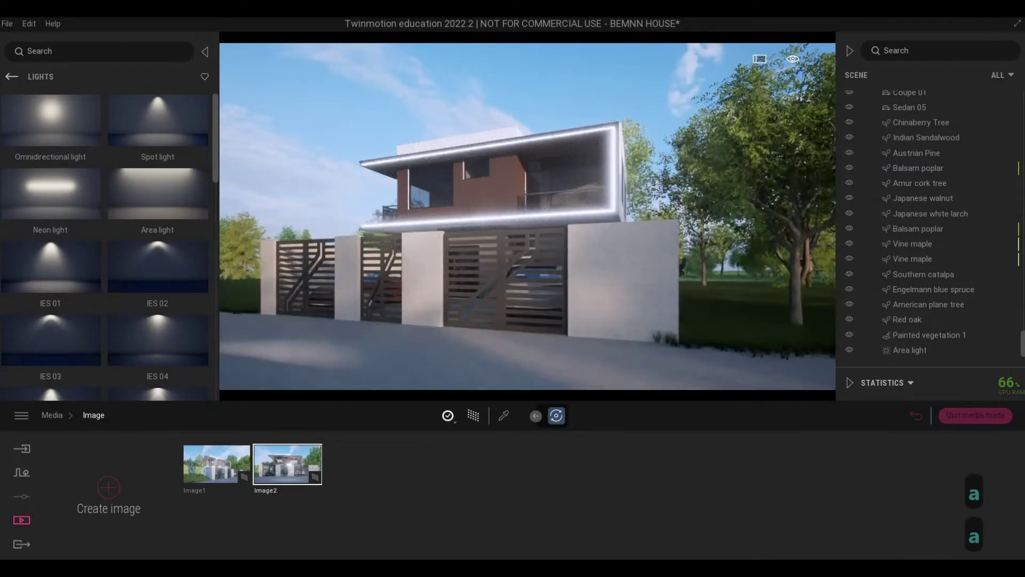
key(a)
key(w)
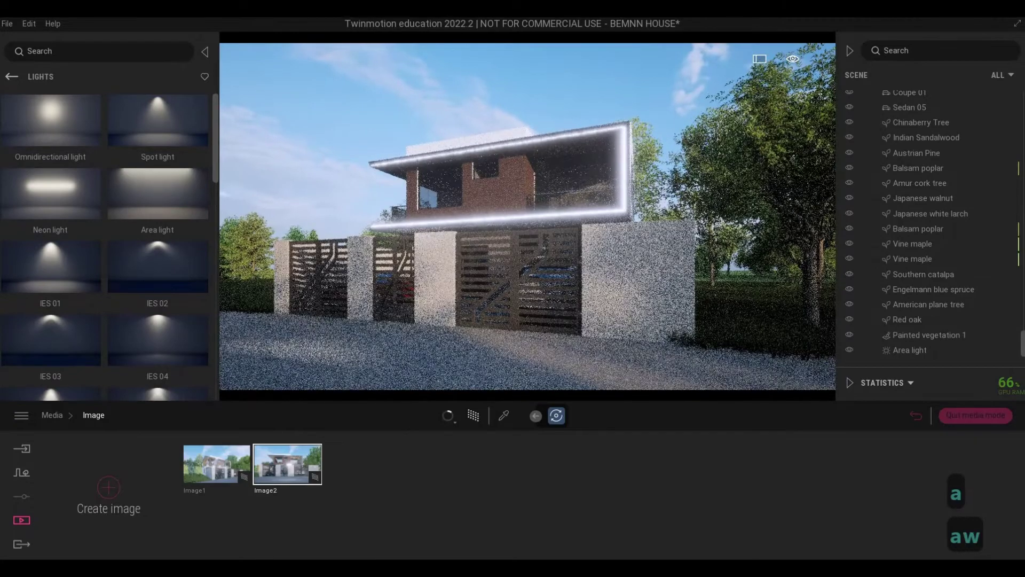
key(a)
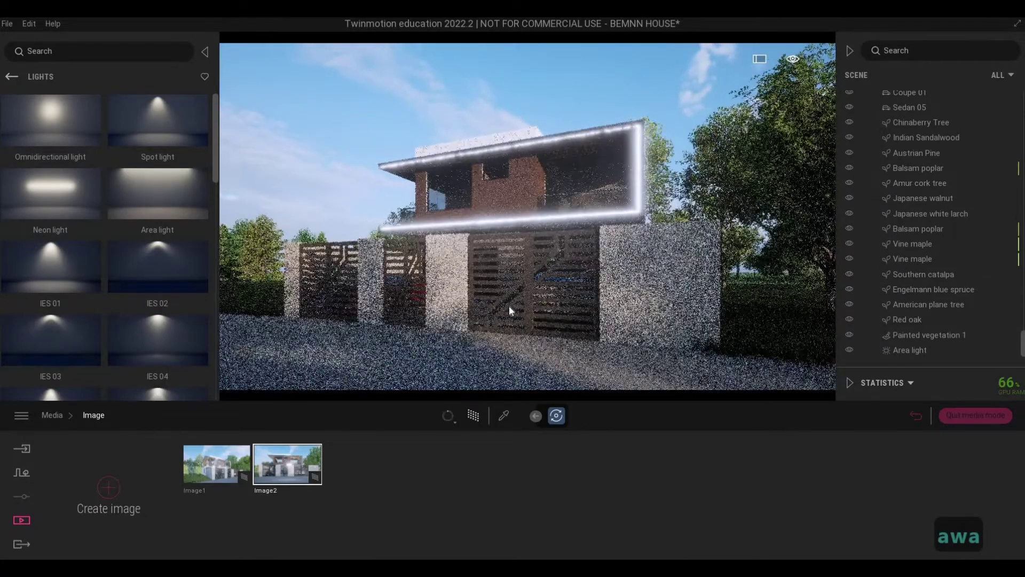
key(a)
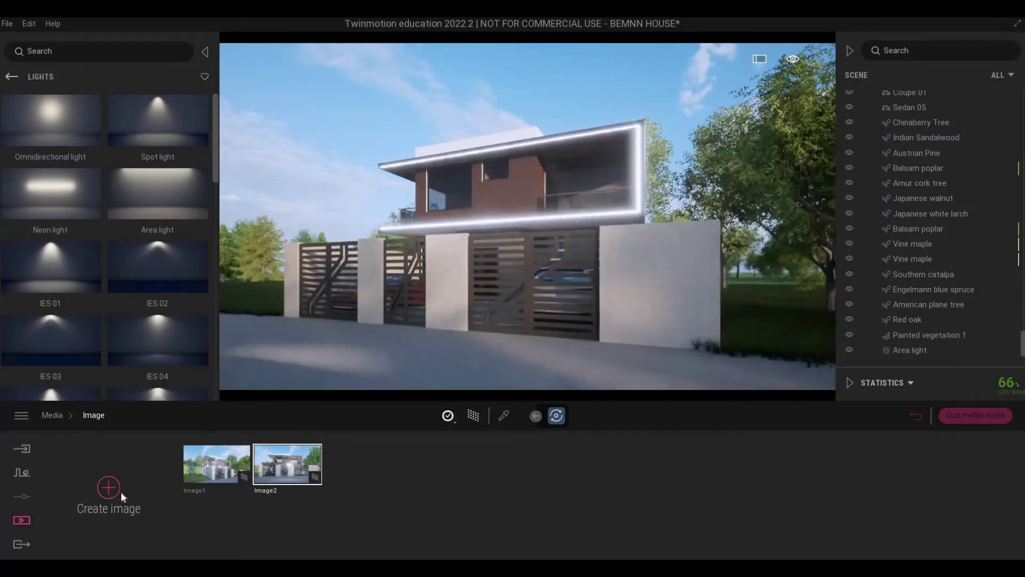
click(119, 490)
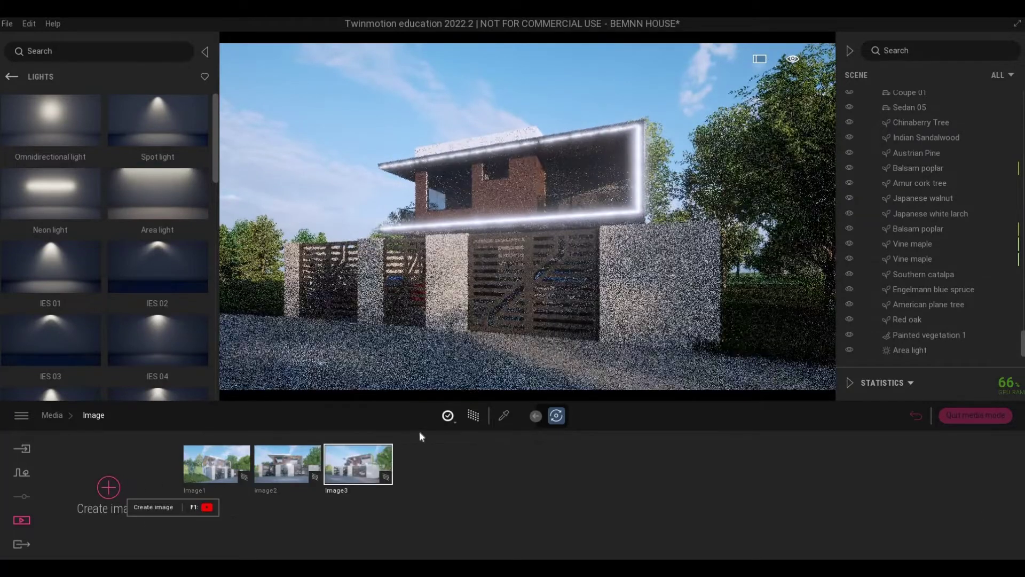
- Set the render quality of Image3 and Image2 to High
click(451, 422)
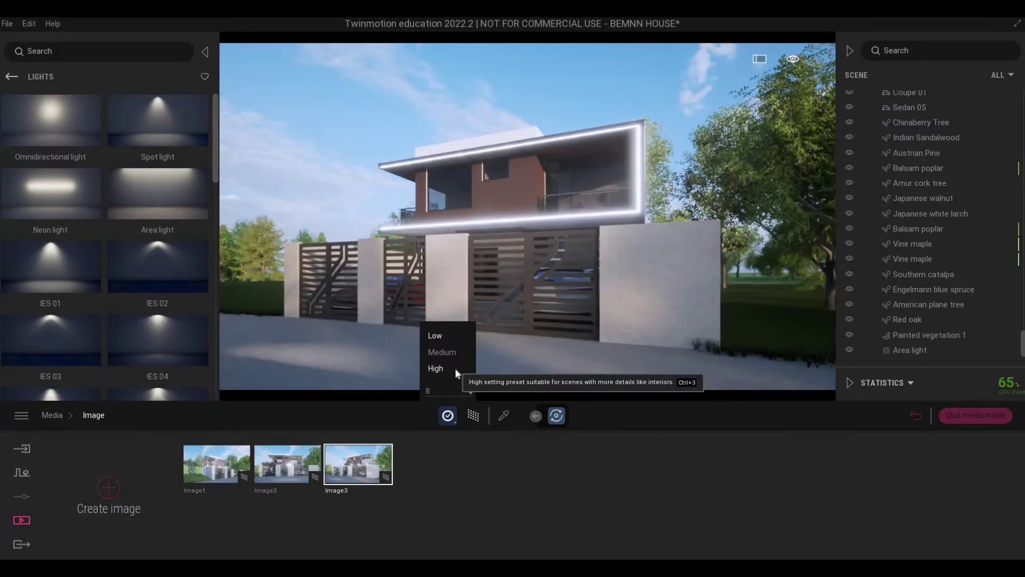
click(455, 367)
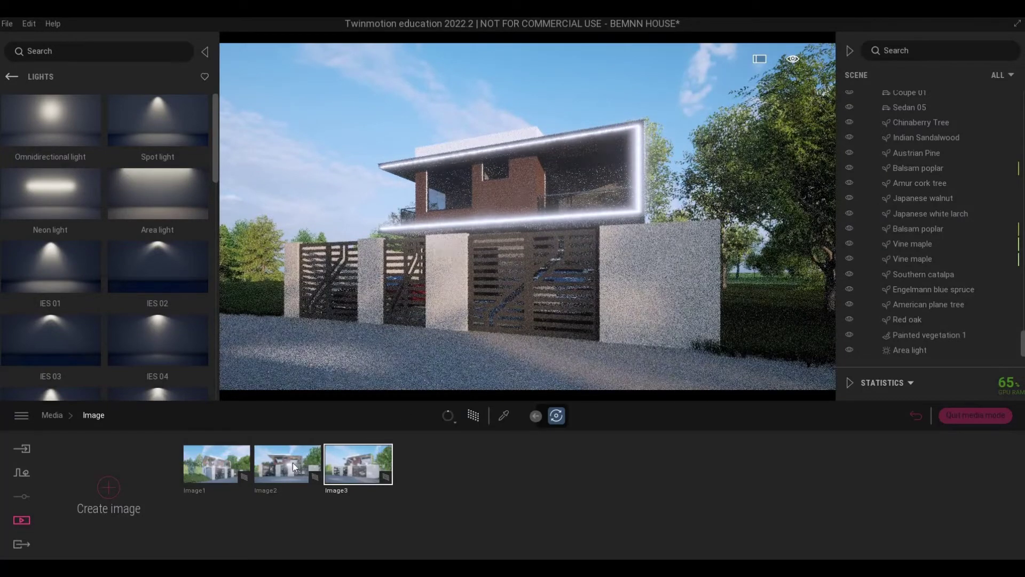
click(294, 467)
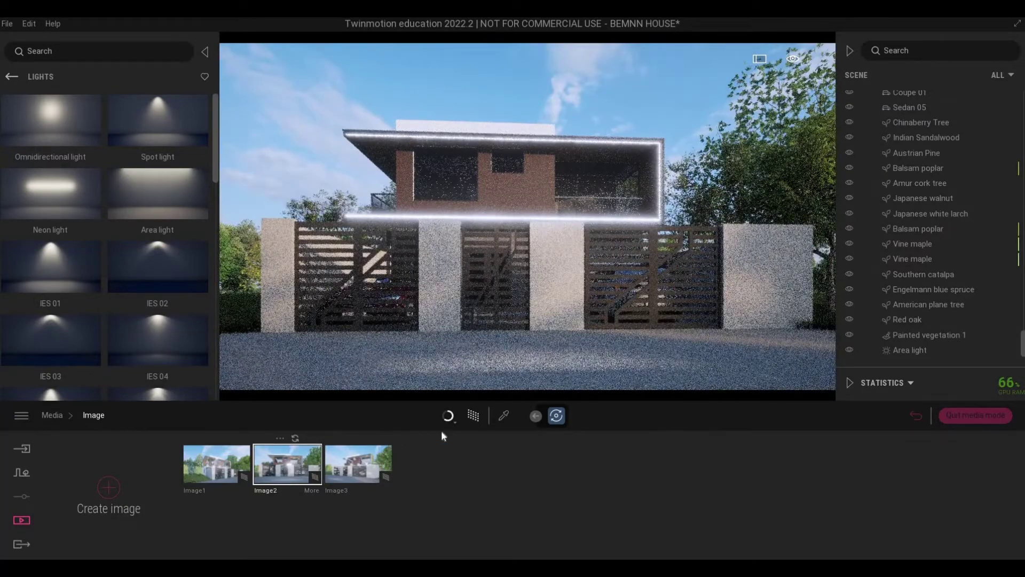
click(454, 422)
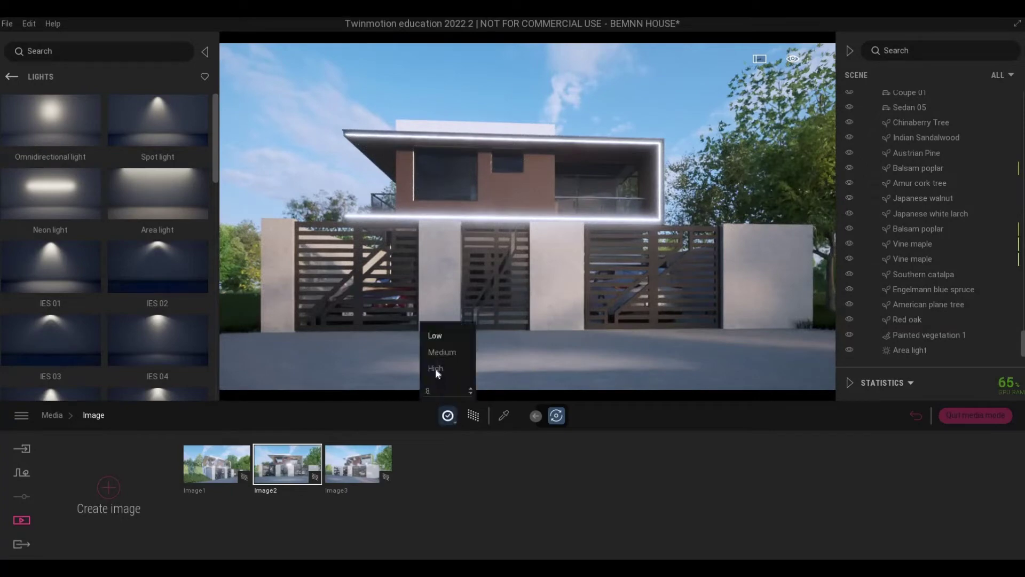
click(434, 367)
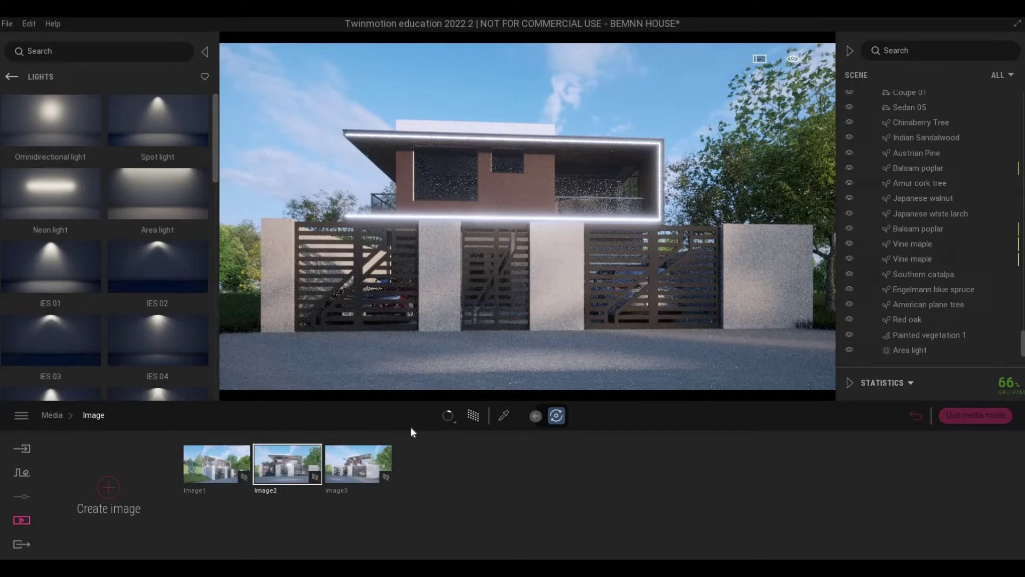
- Lower the camera slightly and refresh Image2 with the new frontal view
click(470, 416)
scroll(491, 364, down, 3)
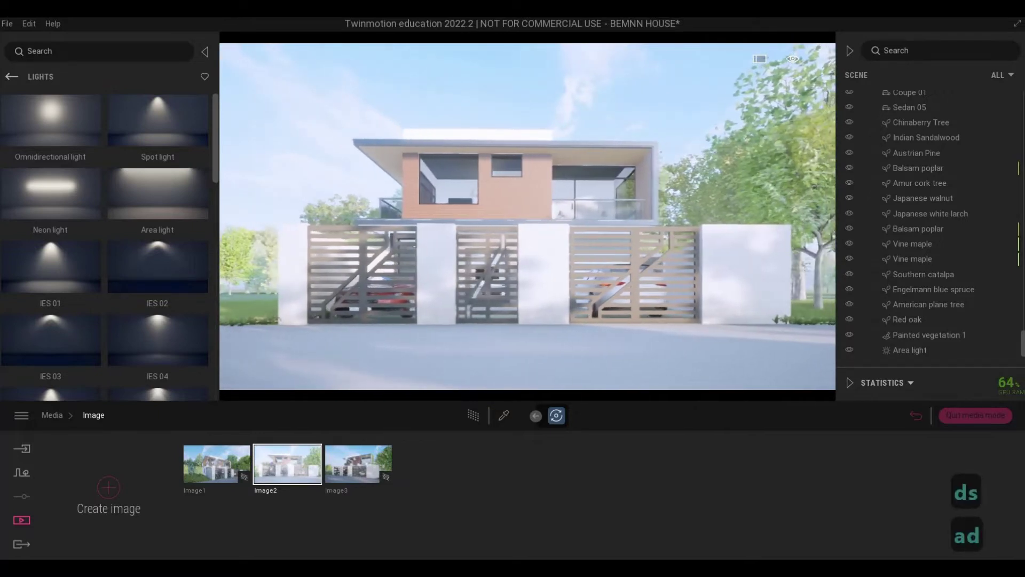
click(470, 416)
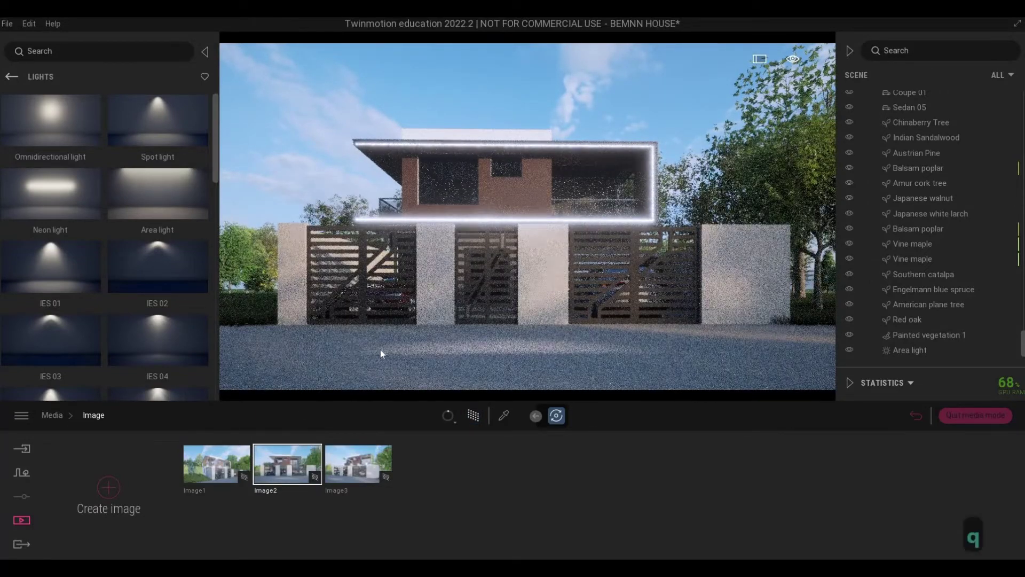
key(q)
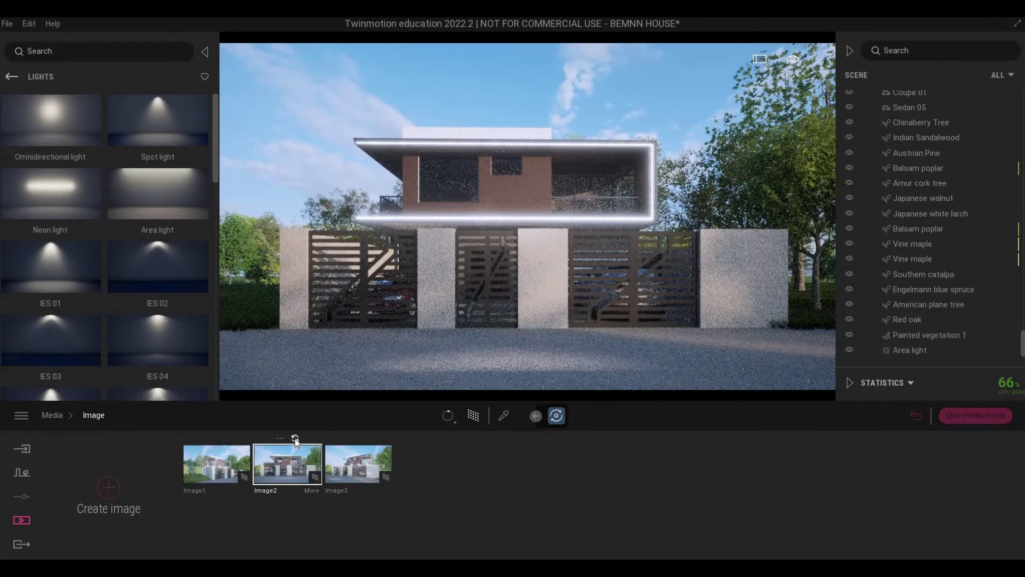
click(294, 438)
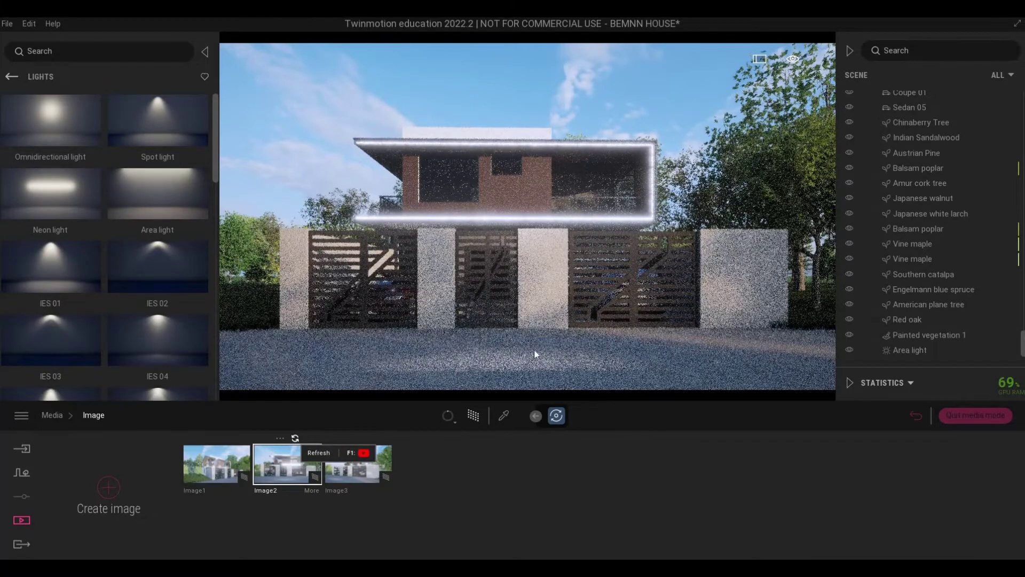
- Check the render quality, then bring up the Image1 viewpoint
click(450, 417)
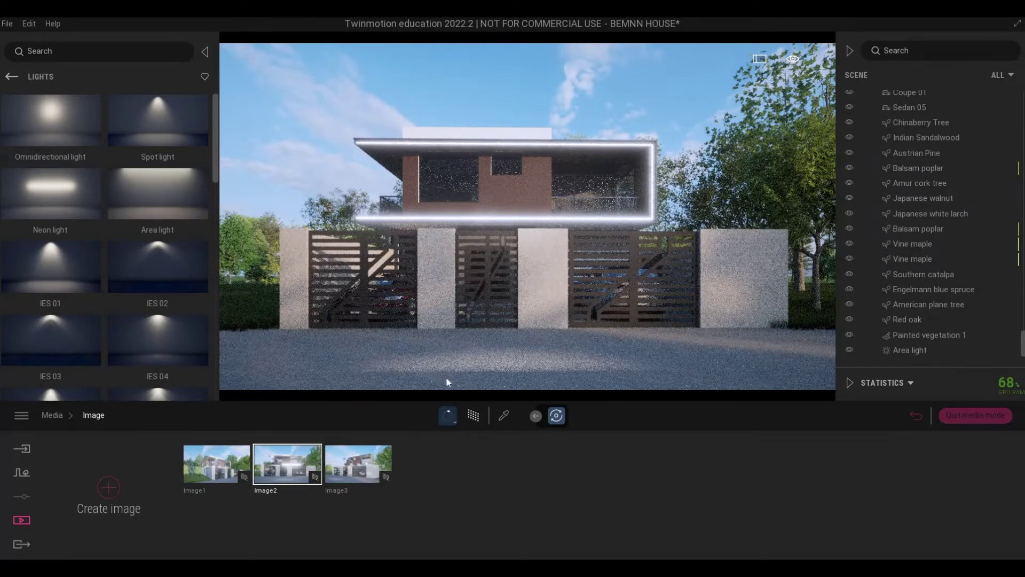
click(213, 469)
click(214, 467)
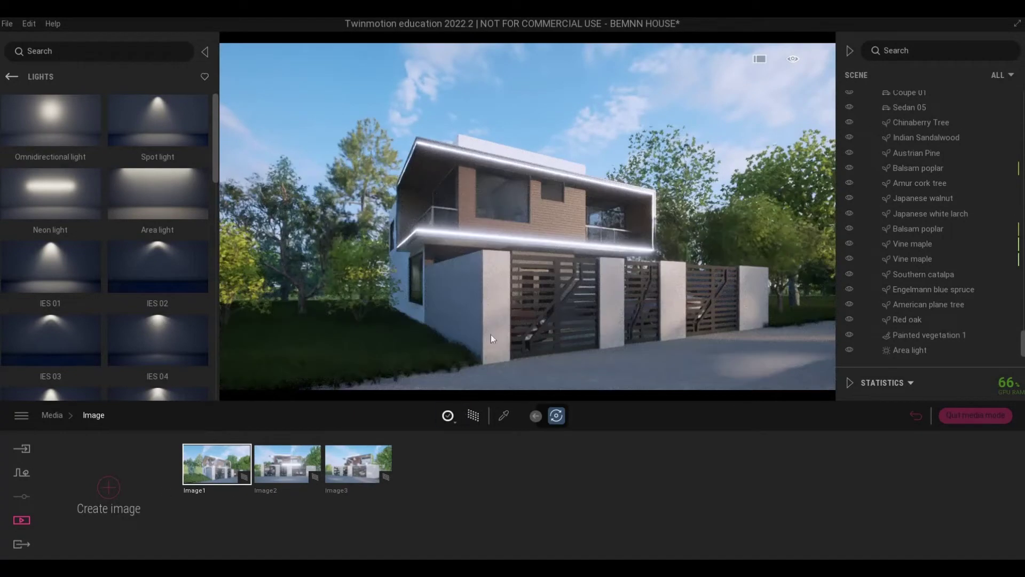
- Reframe Image1's front-left view by moving the camera up, forward and slightly left
key(d)
key(s)
key(s)
key(d)
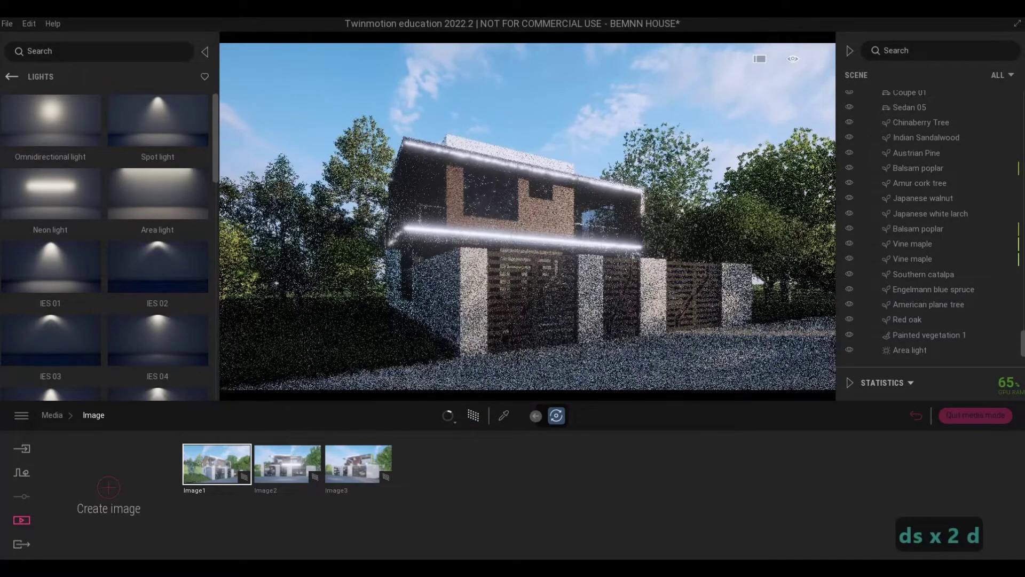
key(a)
key(e)
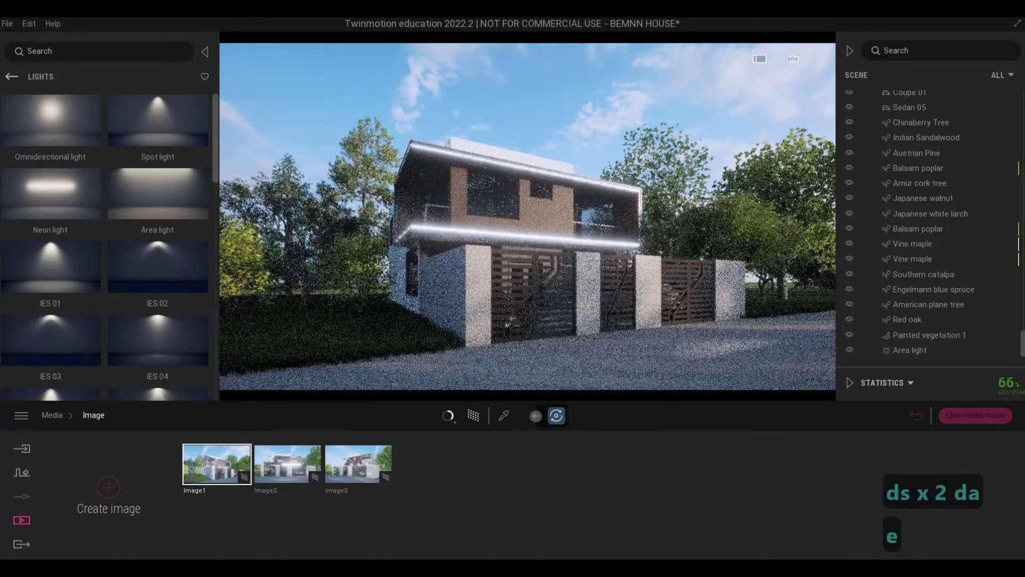
key(w)
key(w)
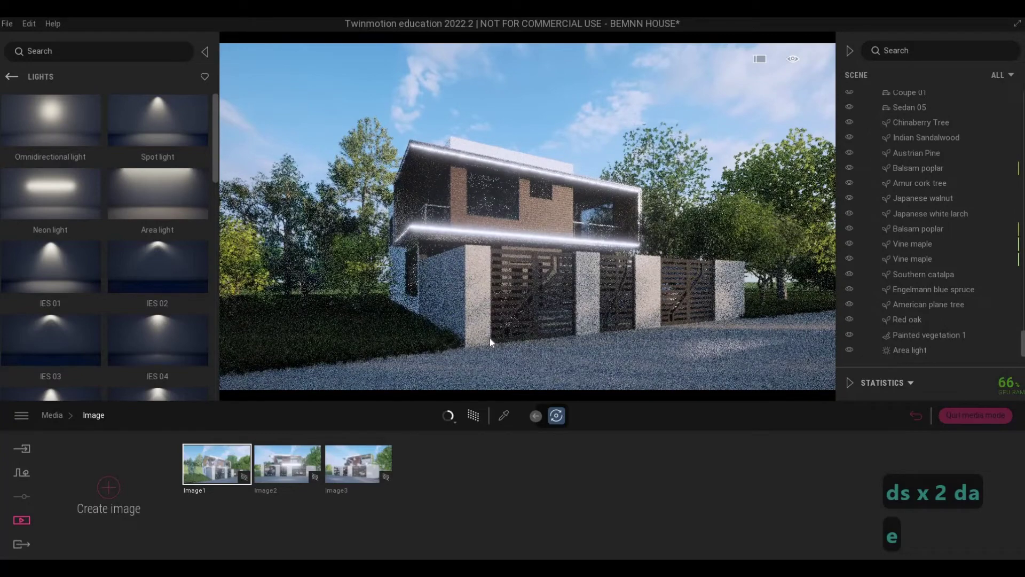
key(w)
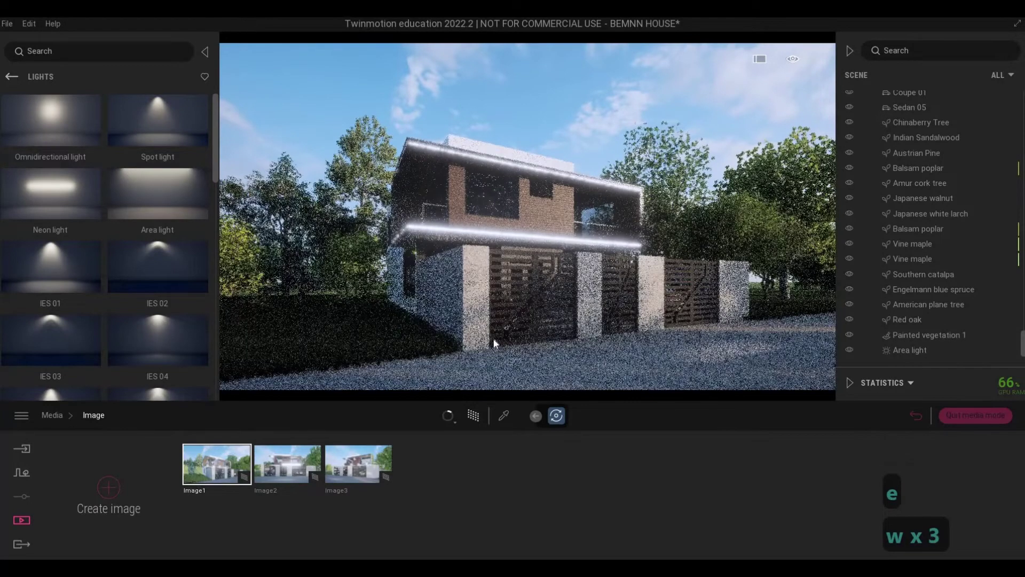
key(e)
key(e)
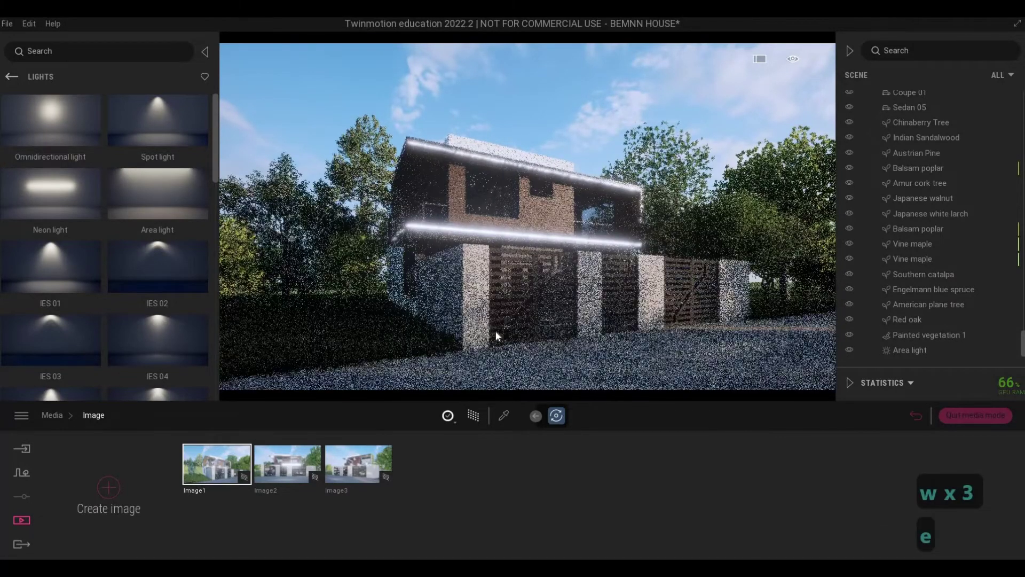
key(w)
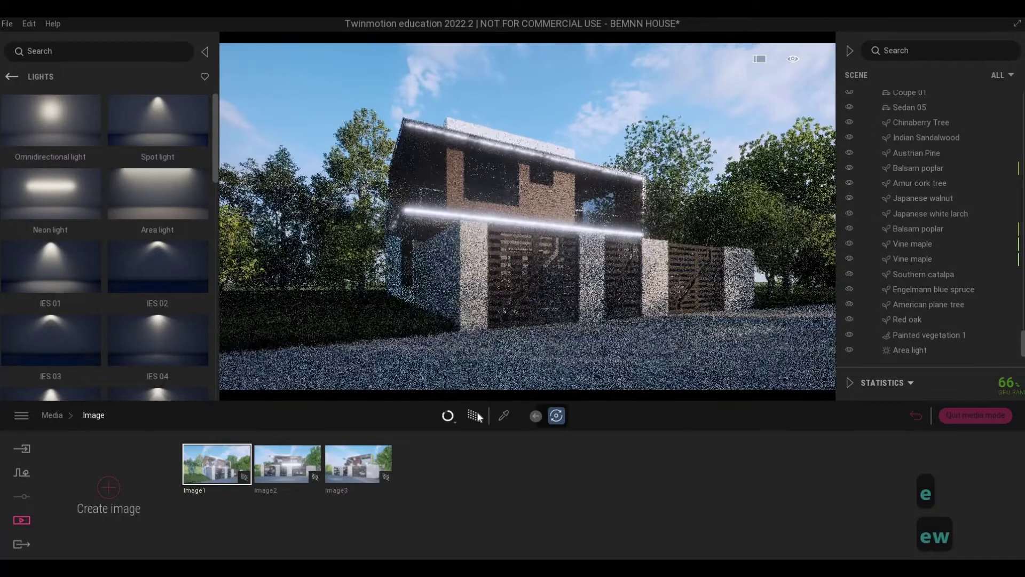
key(w)
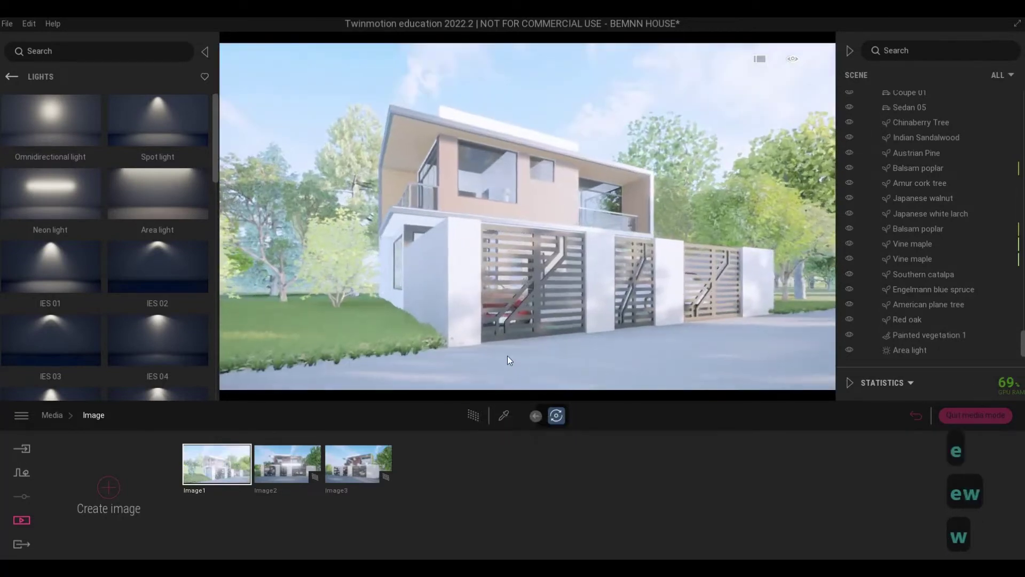
key(a)
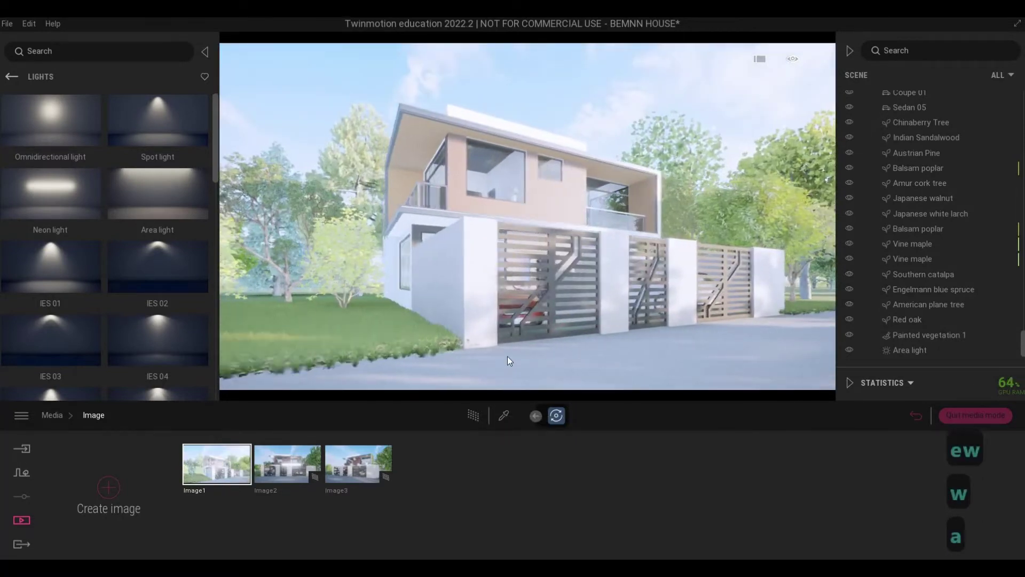
key(s)
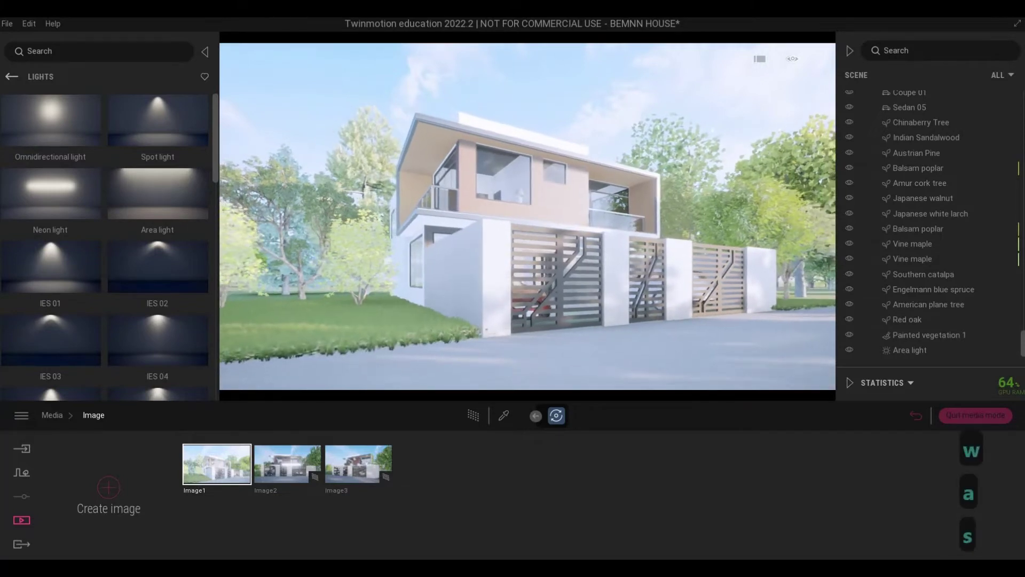
key(w)
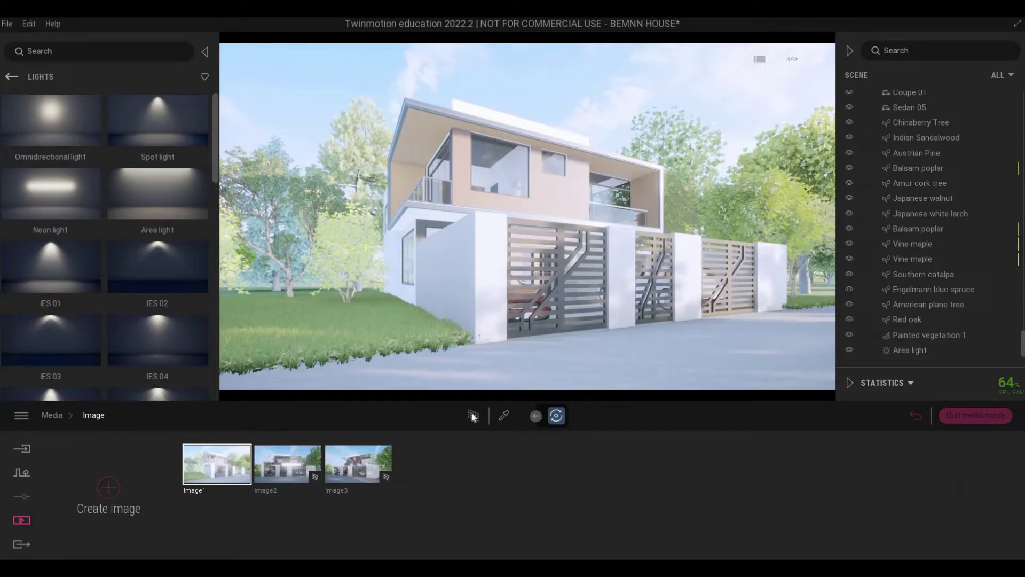
- Turn on path tracing for Image1 with High quality
click(450, 416)
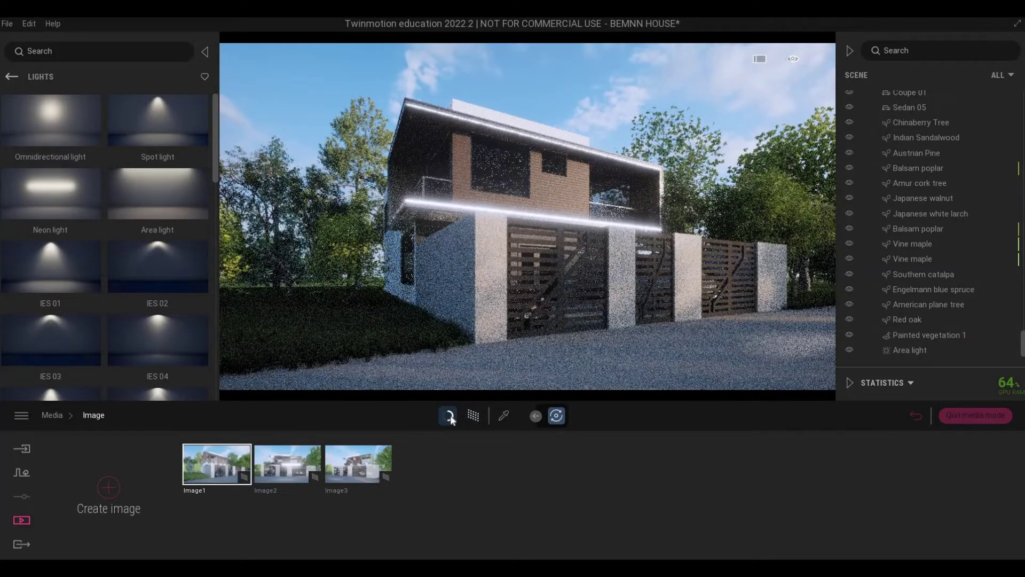
click(451, 419)
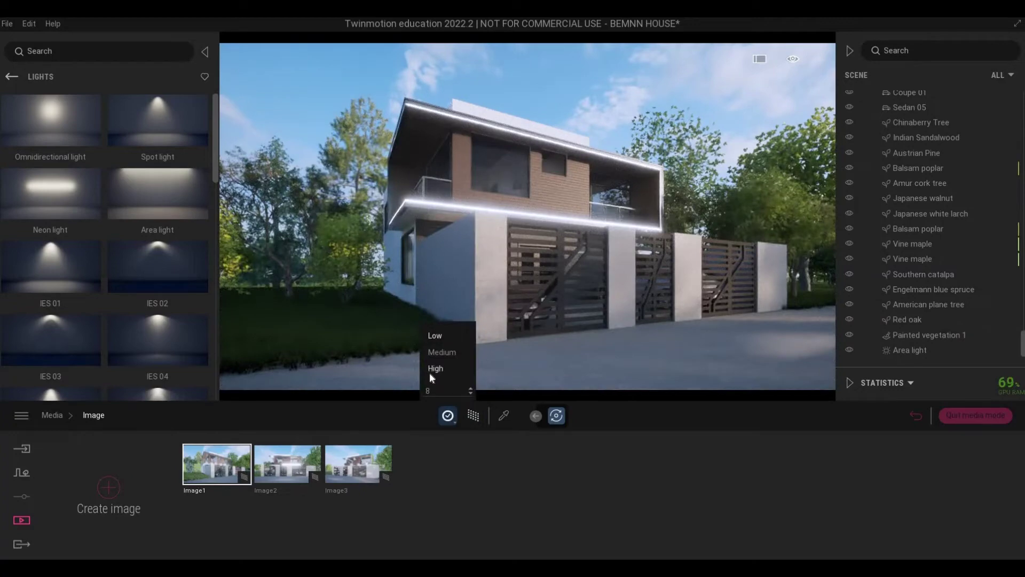
click(430, 373)
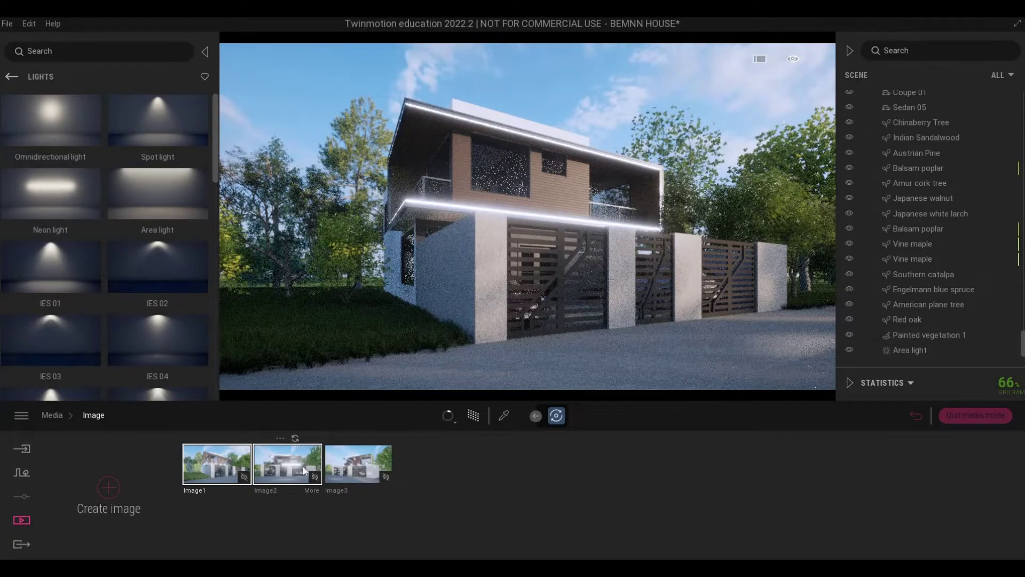
- Exit media mode to the live daylight view and open the Video section
click(53, 416)
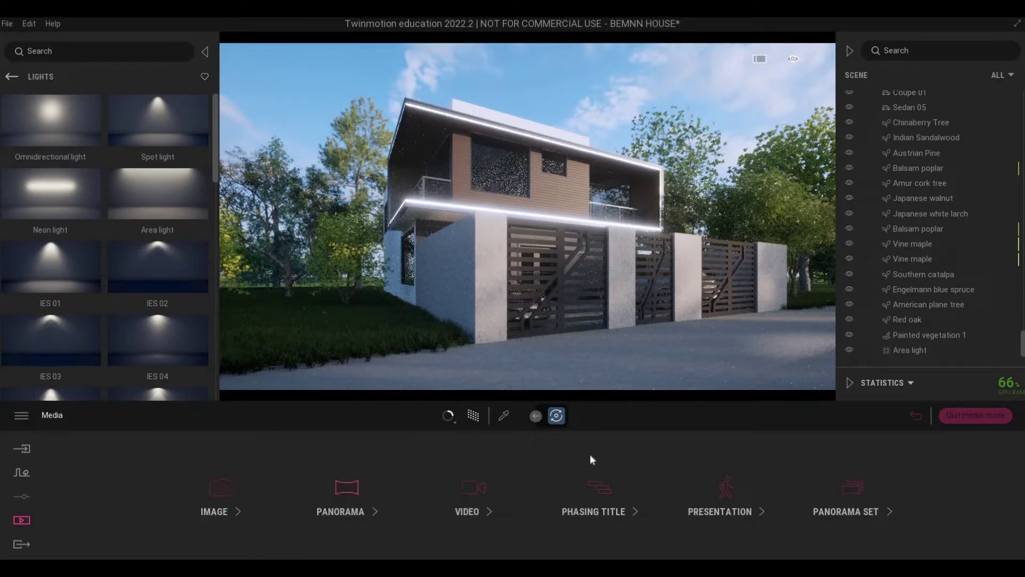
click(946, 416)
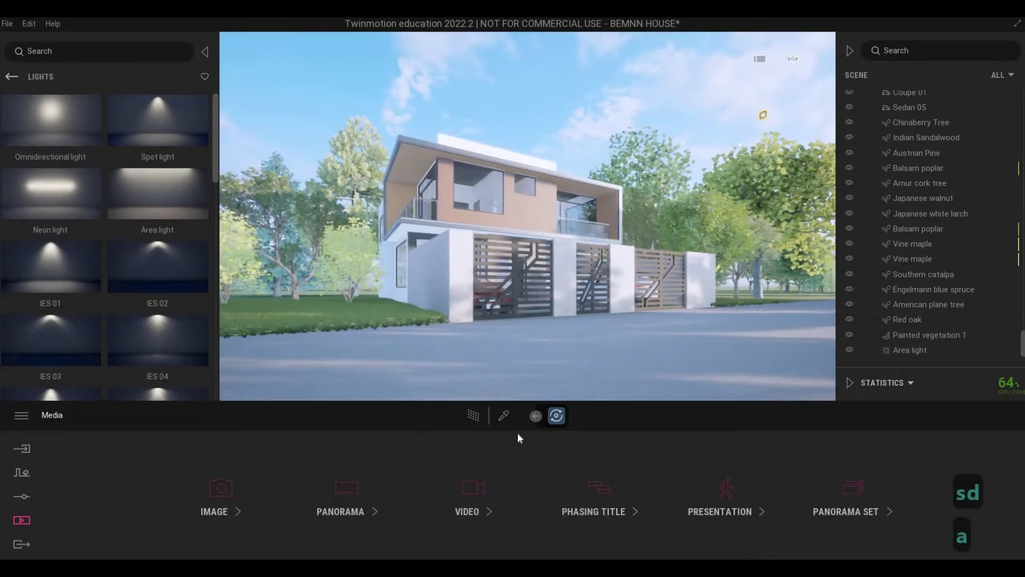
click(470, 494)
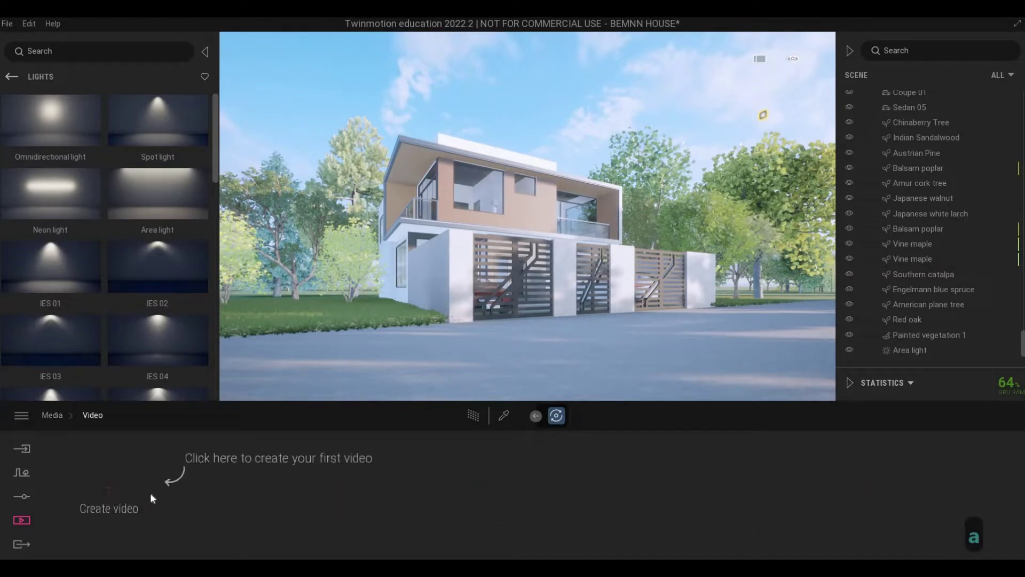
- Create Video1, move the camera closer to the house, and set Part01 to 6 seconds
click(109, 488)
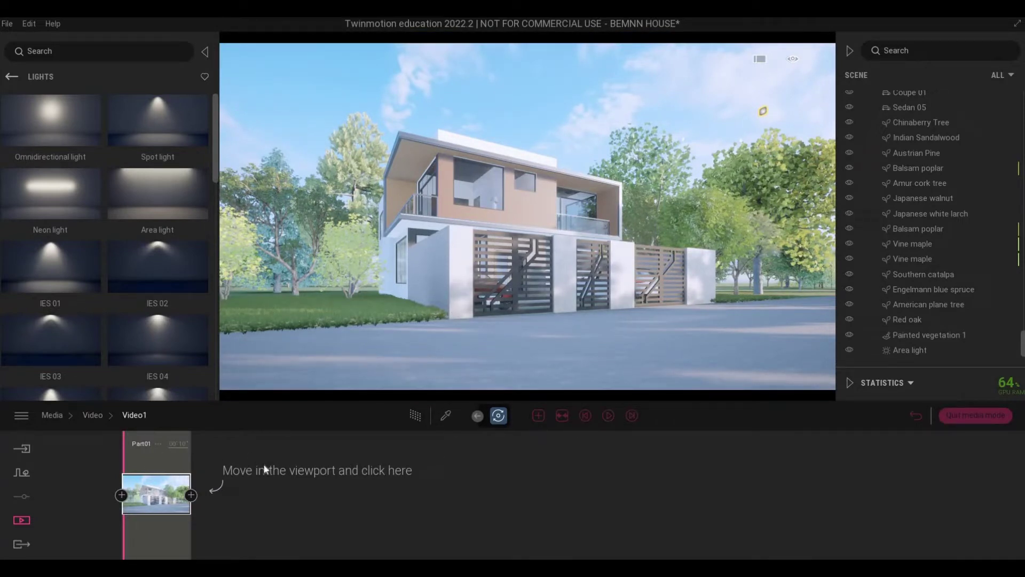
key(w)
key(w)
key(w)
key(w)
key(w)
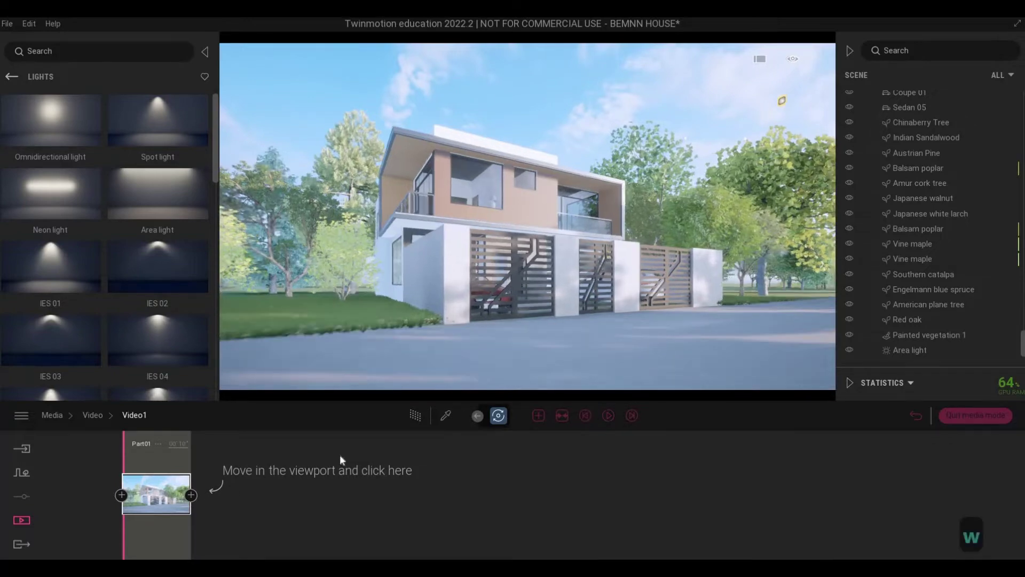
key(w)
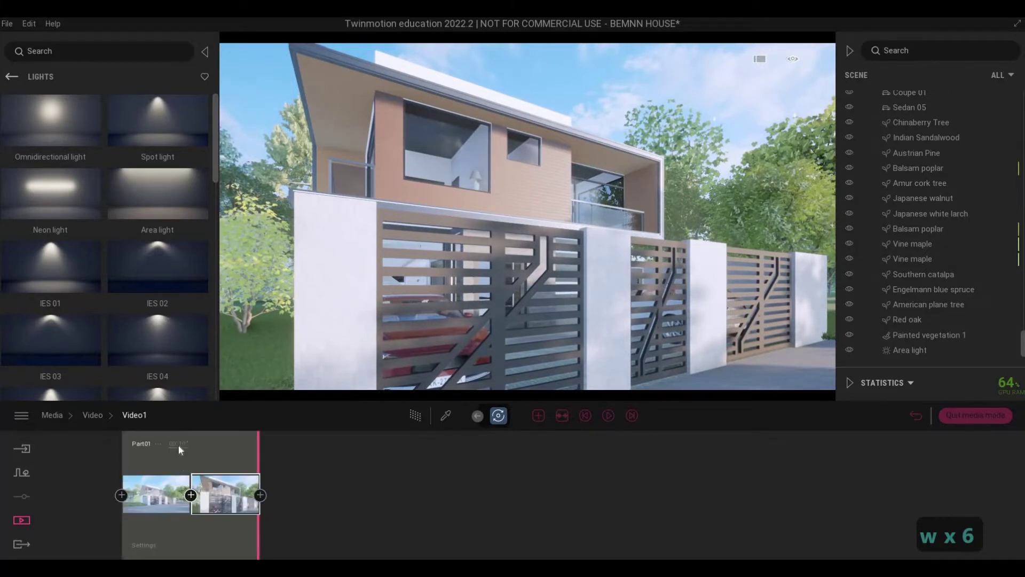
click(228, 445)
text(6)
key(Return)
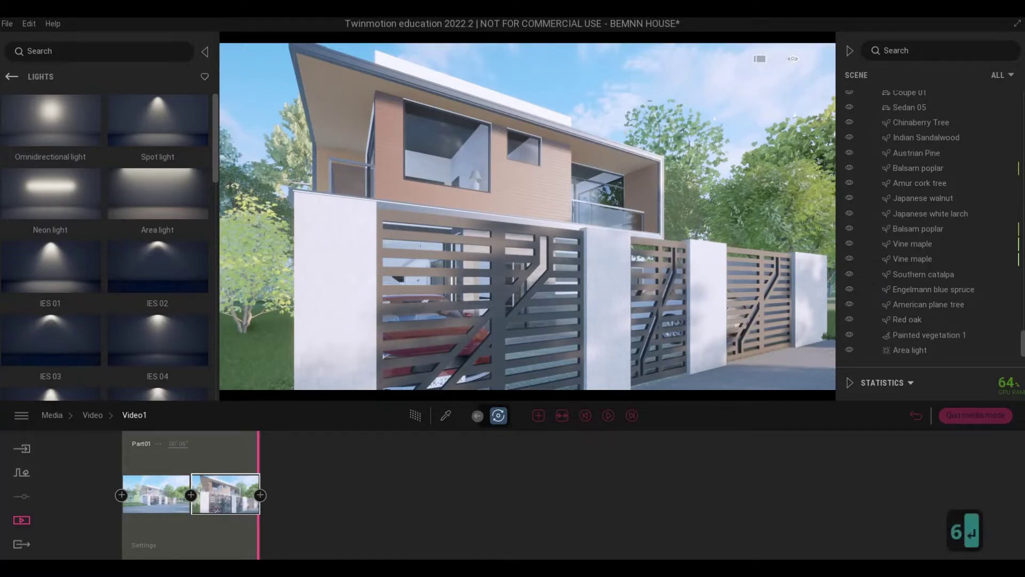
- Fly the camera back and around to a close view of the house corner
key(s)
key(d)
key(s)
key(a)
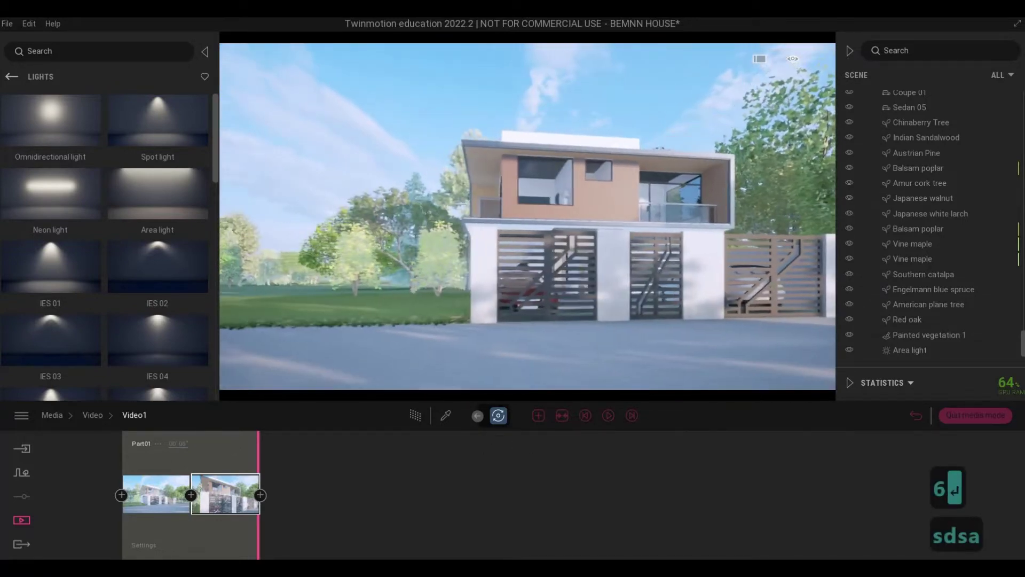
key(w)
key(a)
key(q)
key(a)
key(a)
key(a)
key(a)
key(a)
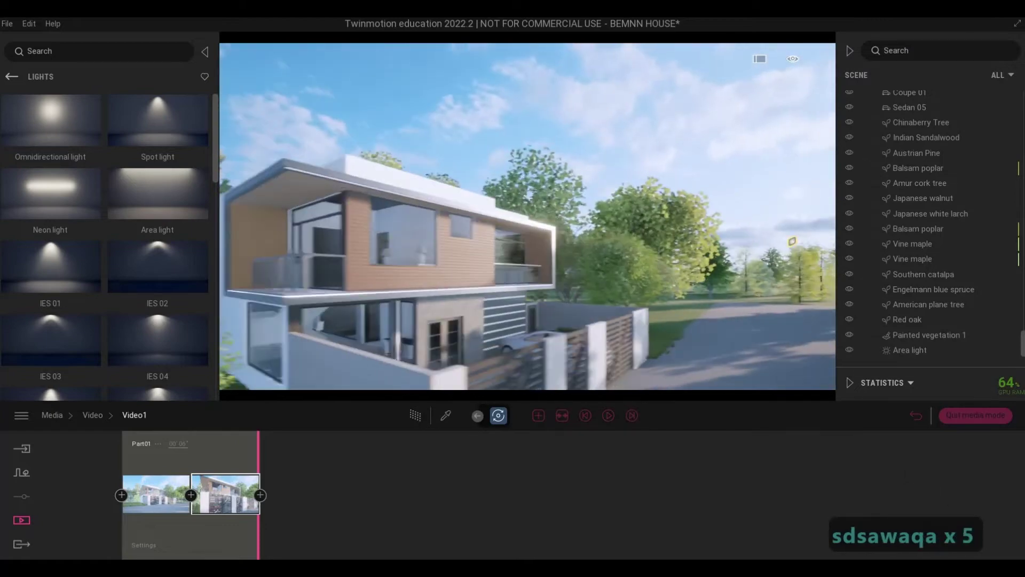
key(a)
key(a)
key(a)
key(a)
key(a)
key(a)
key(a)
key(a)
key(a)
key(a)
key(a)
key(a)
key(a)
key(a)
key(a)
key(w)
key(d)
key(d)
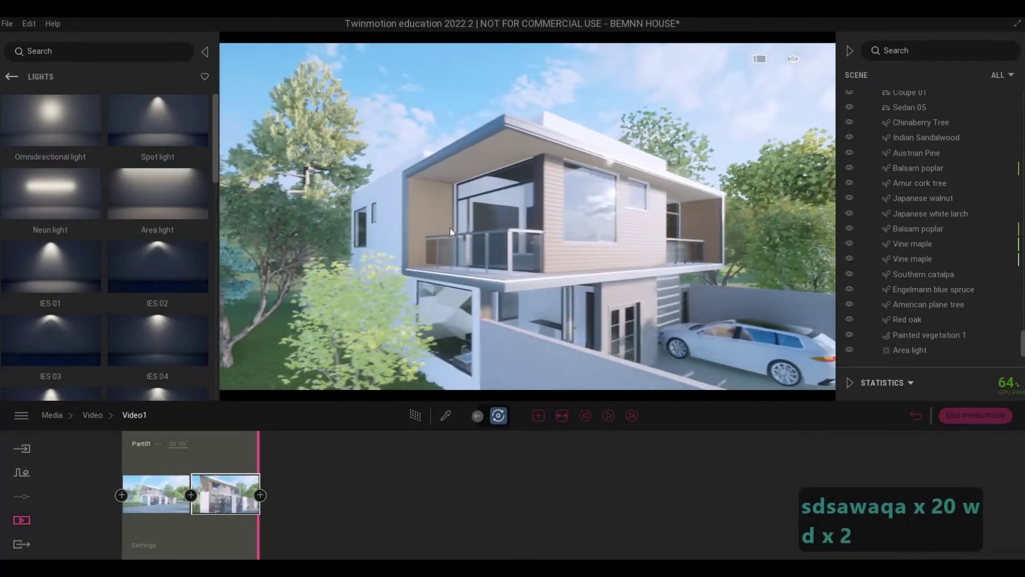
- Add Part02, circle the camera around the house side, record a keyframe and play it back
click(537, 416)
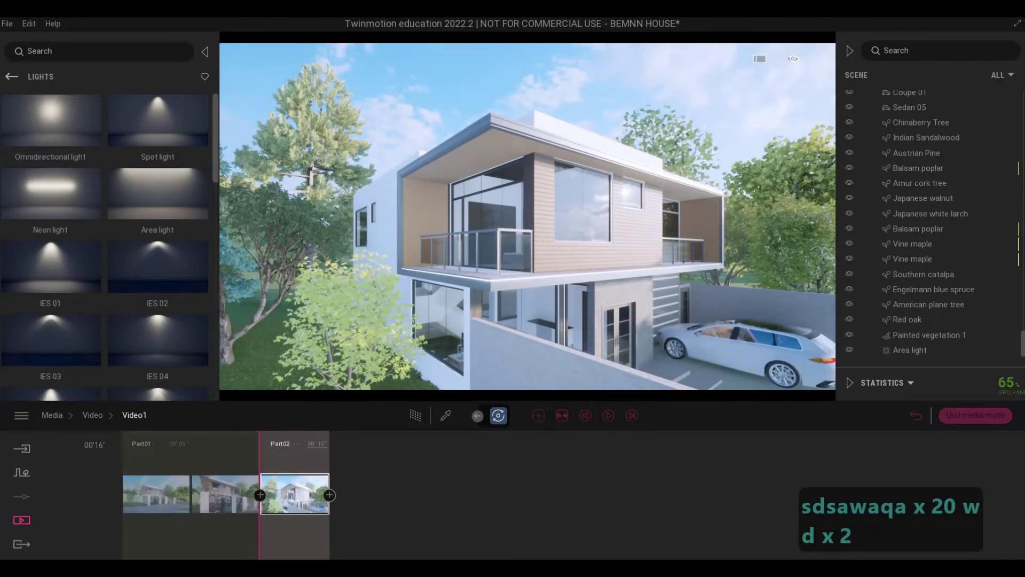
key(d)
key(d)
key(d)
key(d)
key(d)
key(d)
key(d)
key(d)
key(d)
key(d)
key(d)
key(d)
key(d)
key(d)
key(d)
key(d)
key(d)
key(d)
key(d)
key(d)
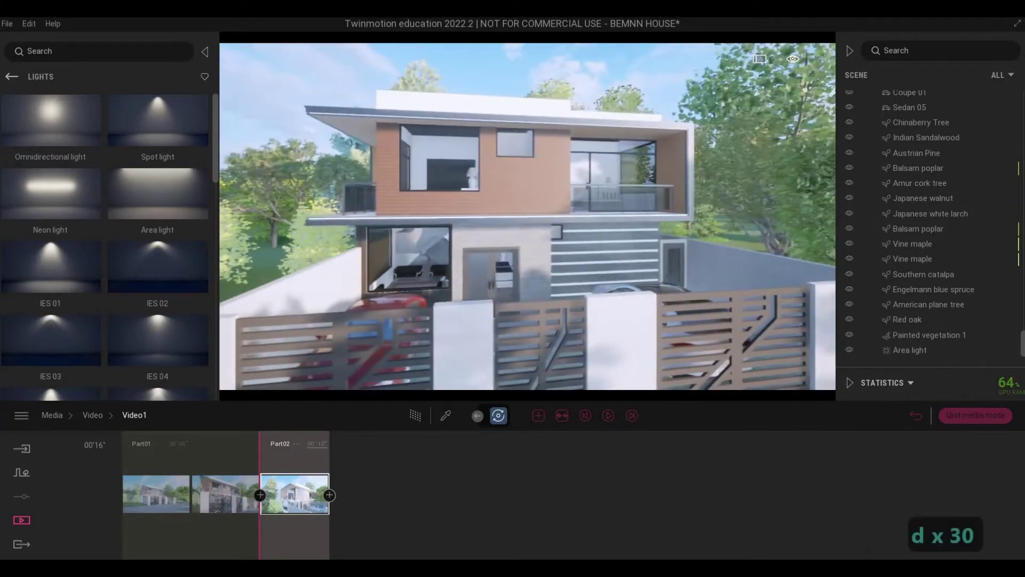
key(w)
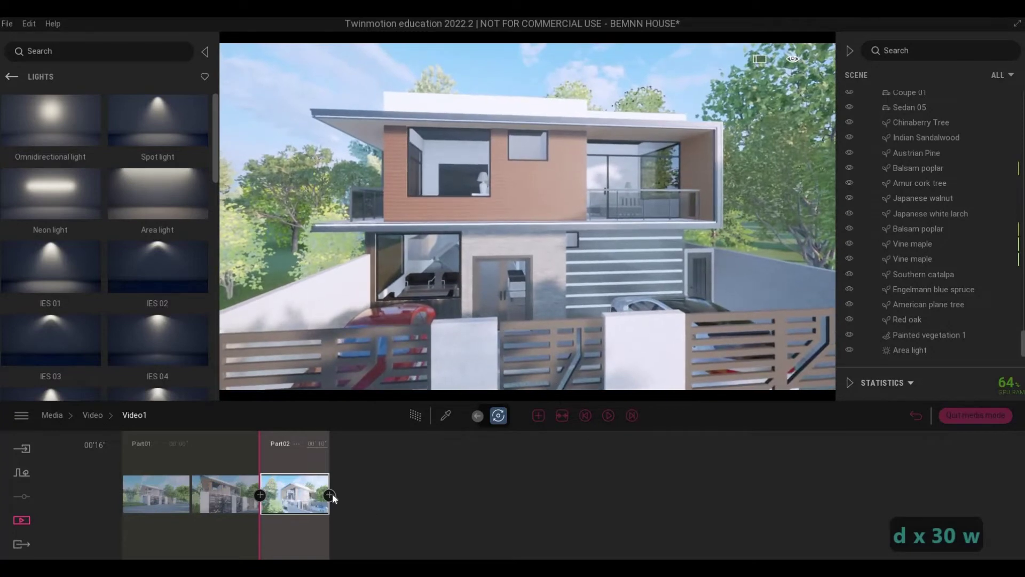
key(d)
key(d)
key(d)
key(d)
key(d)
key(d)
key(d)
key(d)
key(d)
key(d)
key(d)
key(d)
key(d)
key(d)
key(d)
key(d)
key(d)
key(d)
key(d)
key(d)
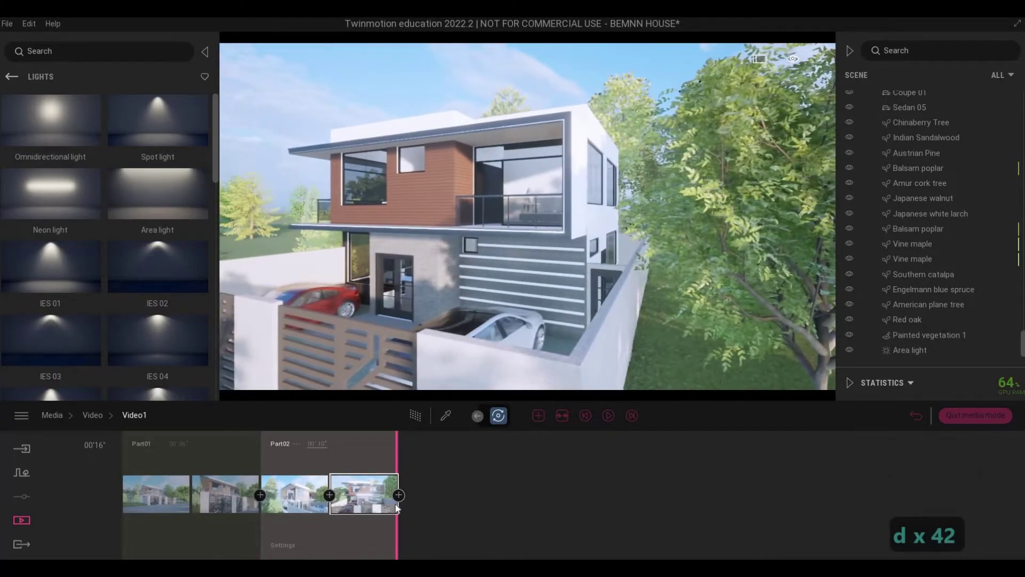
click(399, 495)
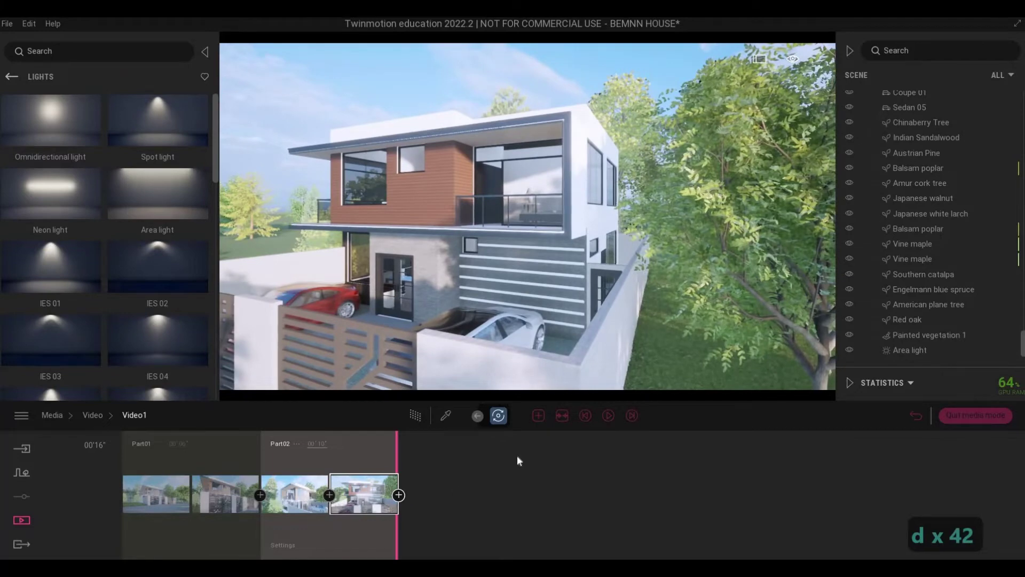
click(608, 416)
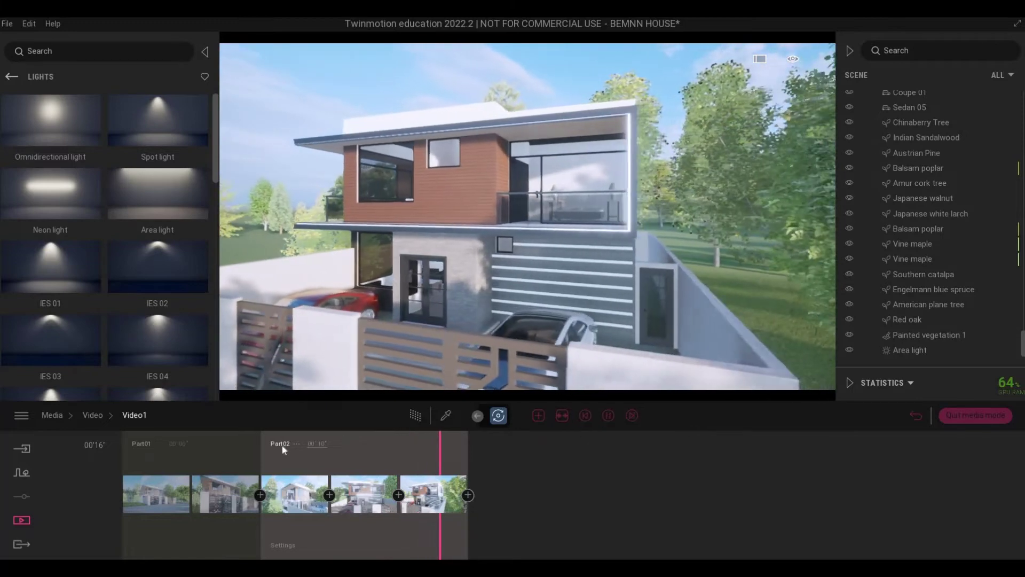
- Set Part02 to 7 seconds and frame the whole front gate to start Part03
click(332, 446)
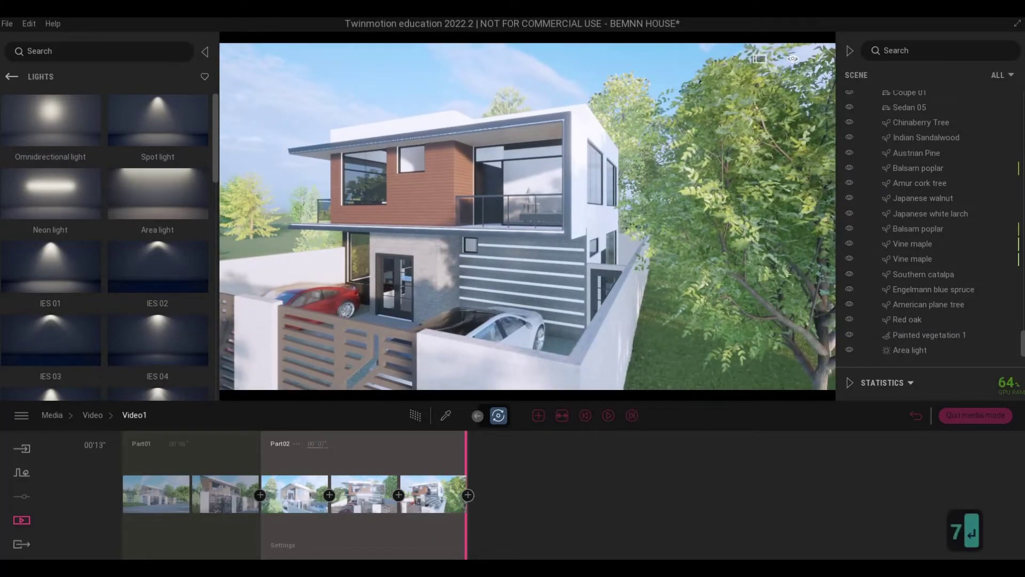
key(e)
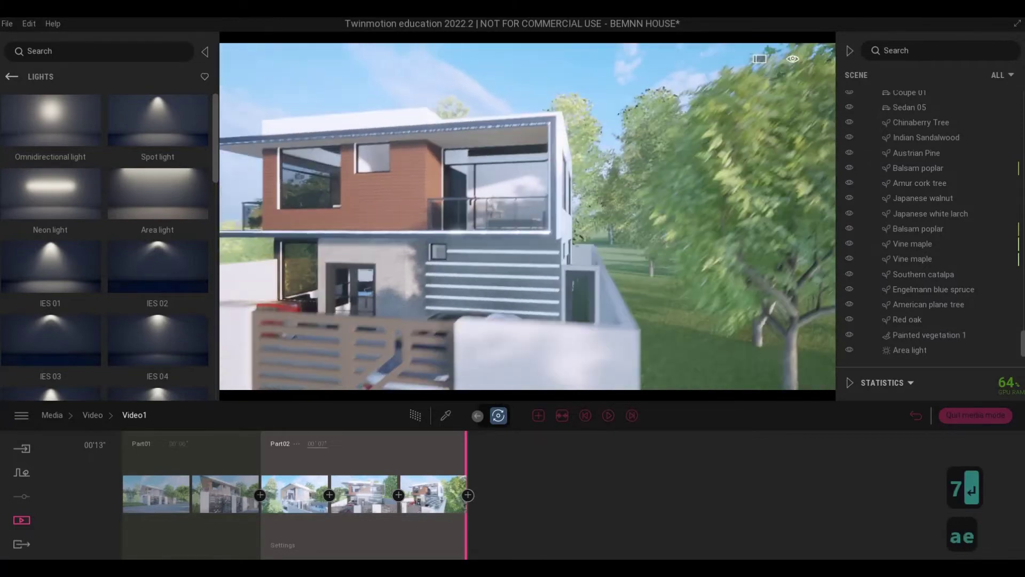
key(e)
key(e)
key(e)
key(e)
key(e)
key(a)
key(d)
key(q)
key(a)
key(s)
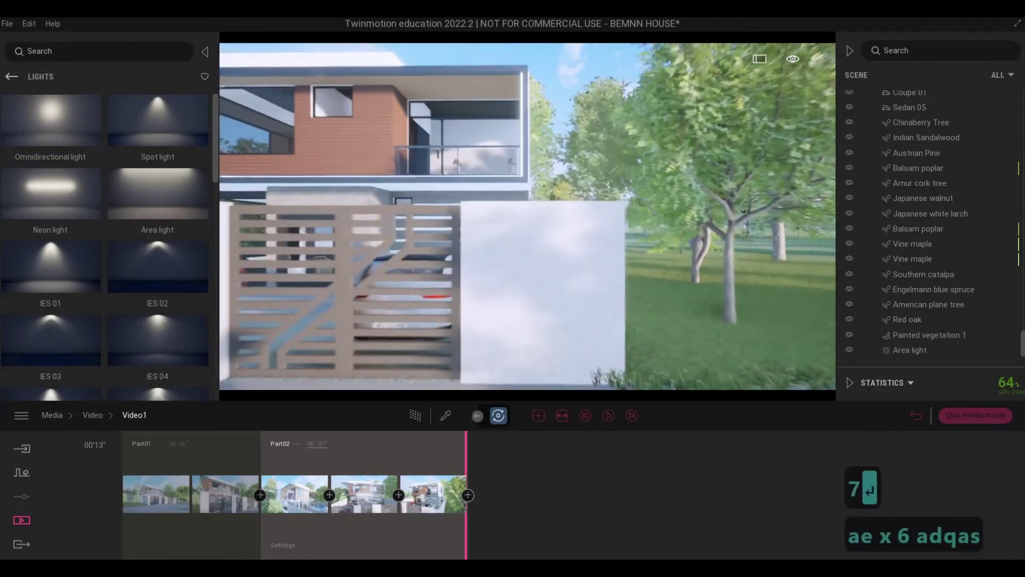
key(a)
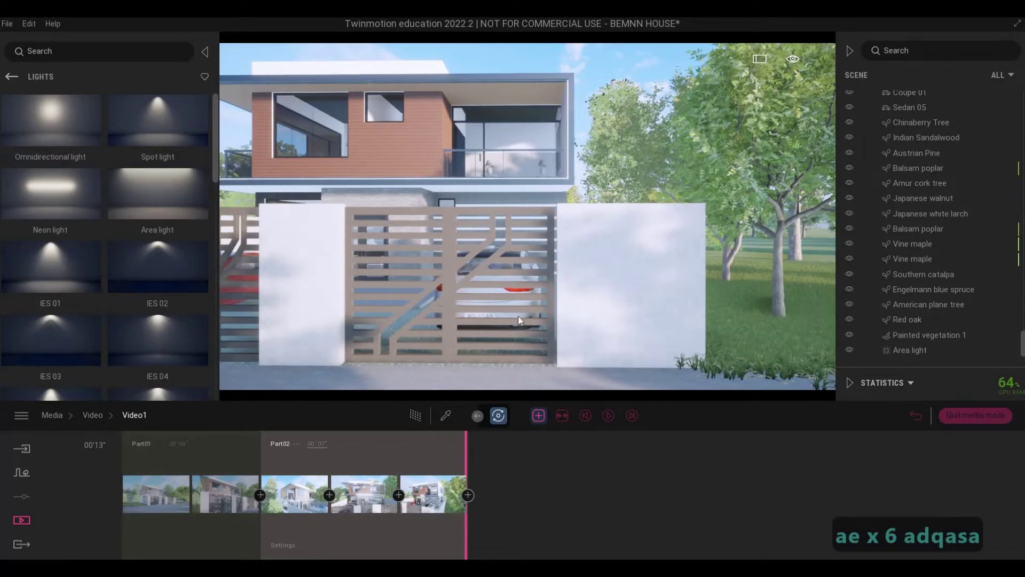
key(Insert)
- Slide the camera left to show the garden and gate, and add a Part03 keyframe
key(a)
key(a)
key(a)
key(a)
key(a)
key(a)
key(a)
key(a)
key(a)
key(a)
key(a)
key(a)
key(a)
key(a)
key(a)
key(a)
key(a)
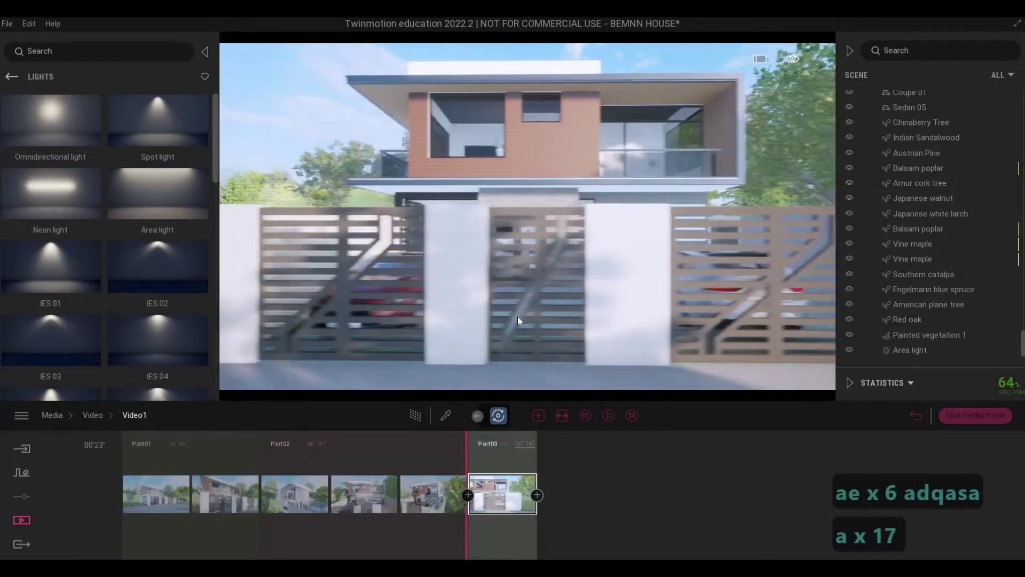
key(a)
key(a)
key(a)
key(a)
key(a)
key(a)
key(a)
key(a)
key(a)
click(537, 495)
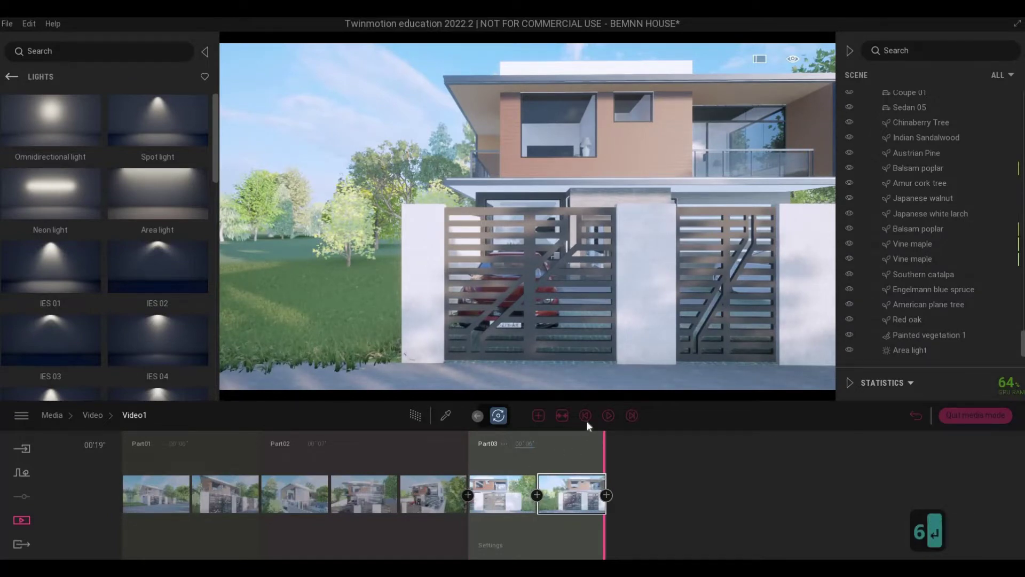
- Preview the Part03 and Part02 camera animations
click(607, 416)
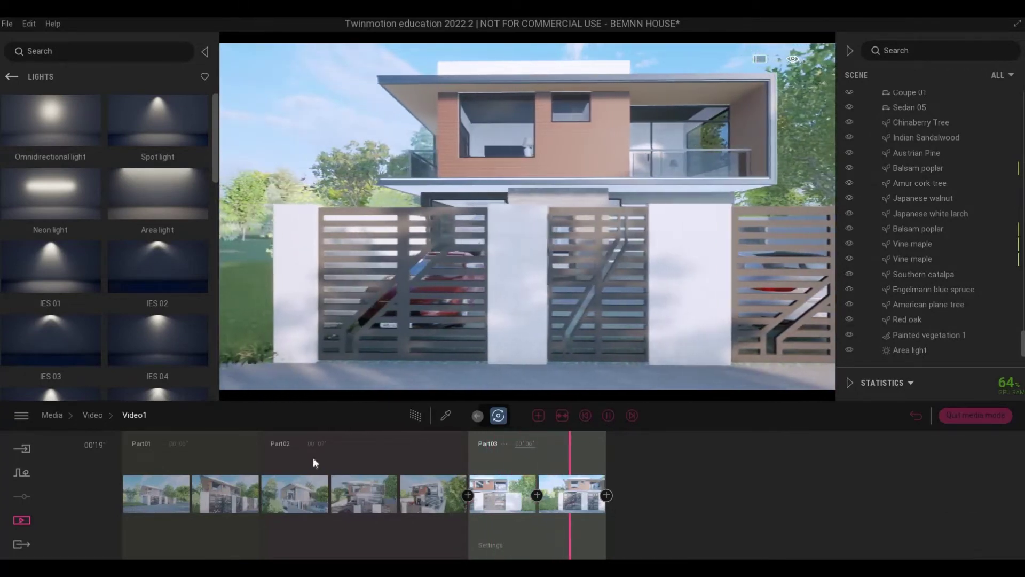
click(321, 452)
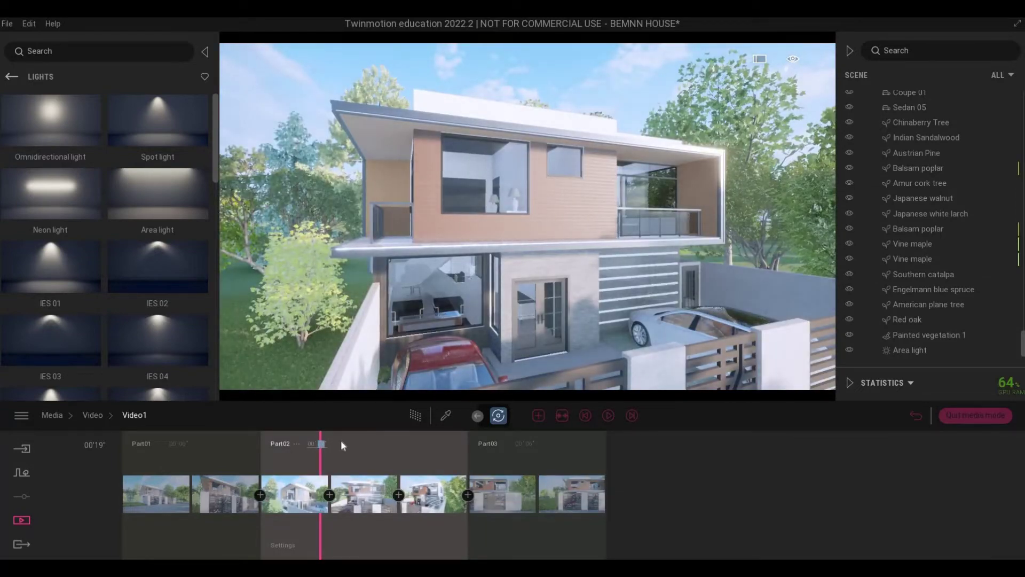
click(607, 416)
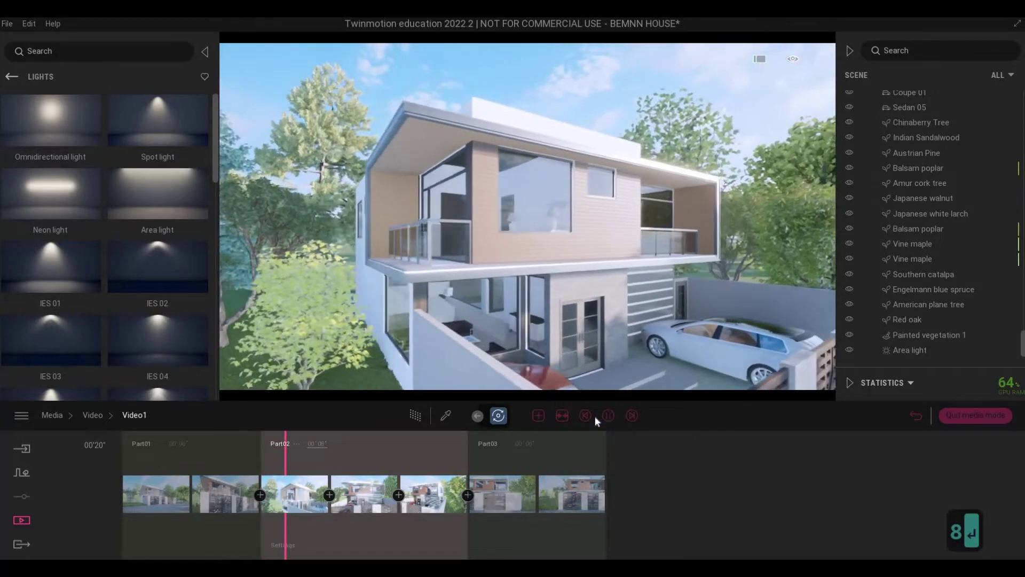
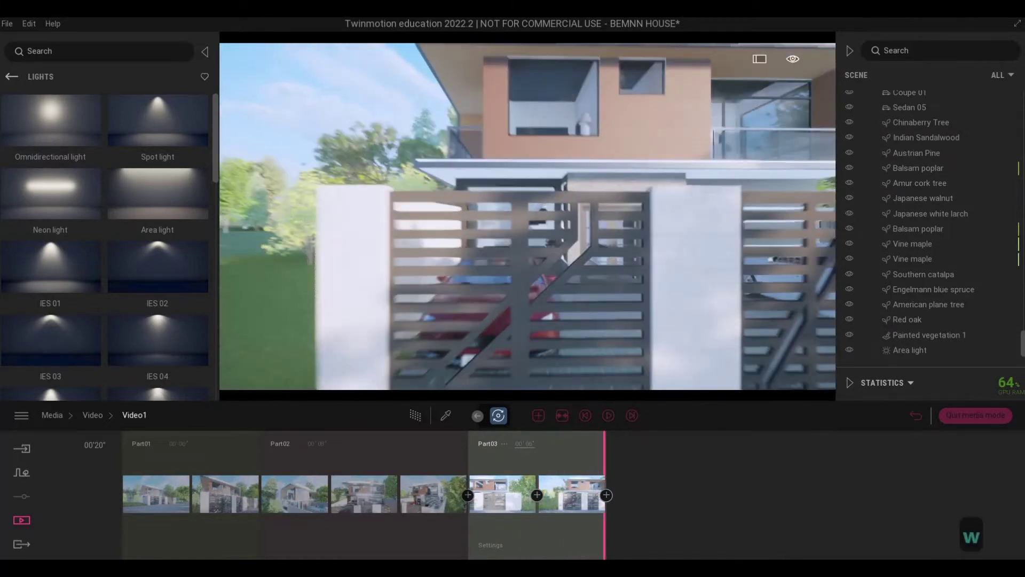
- Fly the camera from the gate past the white car to frame the house facade
key(x)
key(6)
key(a)
key(w)
key(a)
key(s)
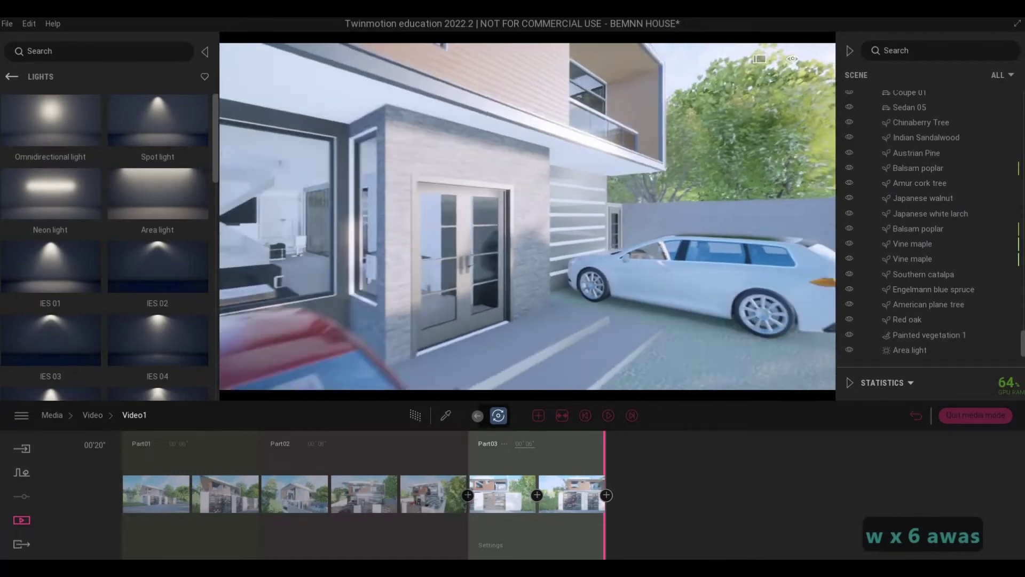
key(w)
key(e)
key(d)
key(d)
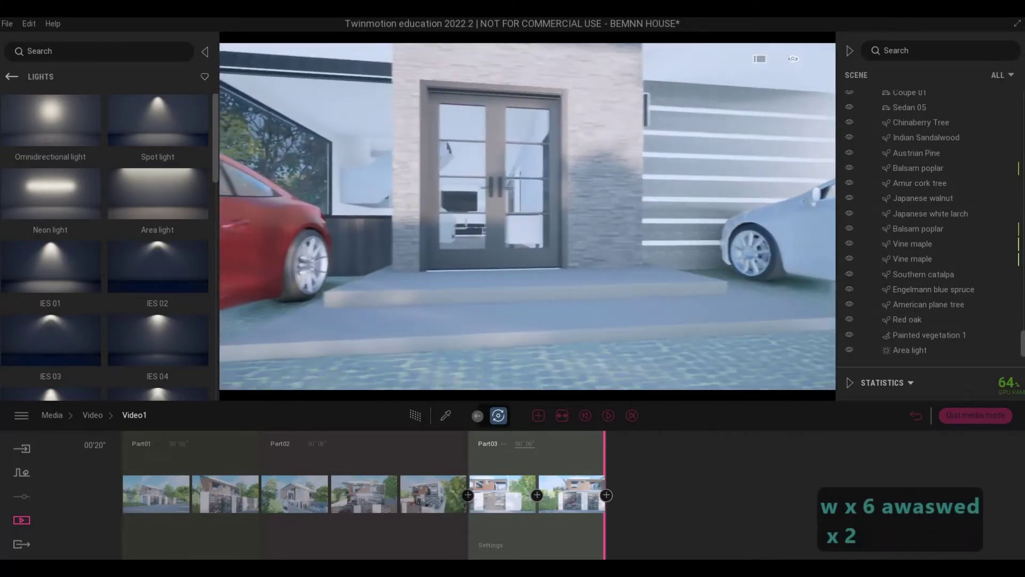
key(q)
key(d)
key(d)
key(d)
key(s)
key(q)
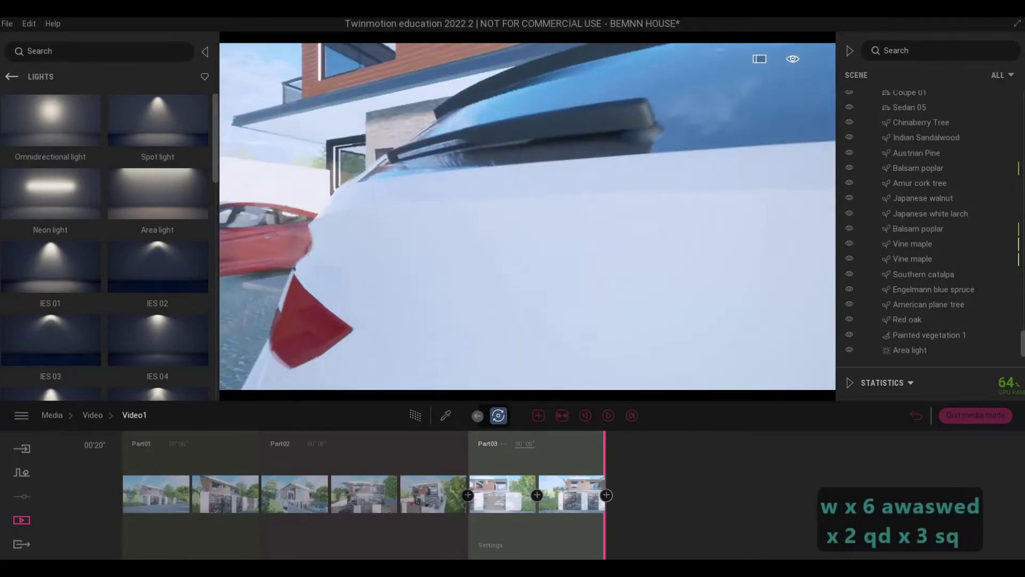
key(q)
key(w)
key(q)
key(w)
key(s)
key(s)
key(s)
key(s)
key(s)
key(s)
key(s)
key(s)
key(d)
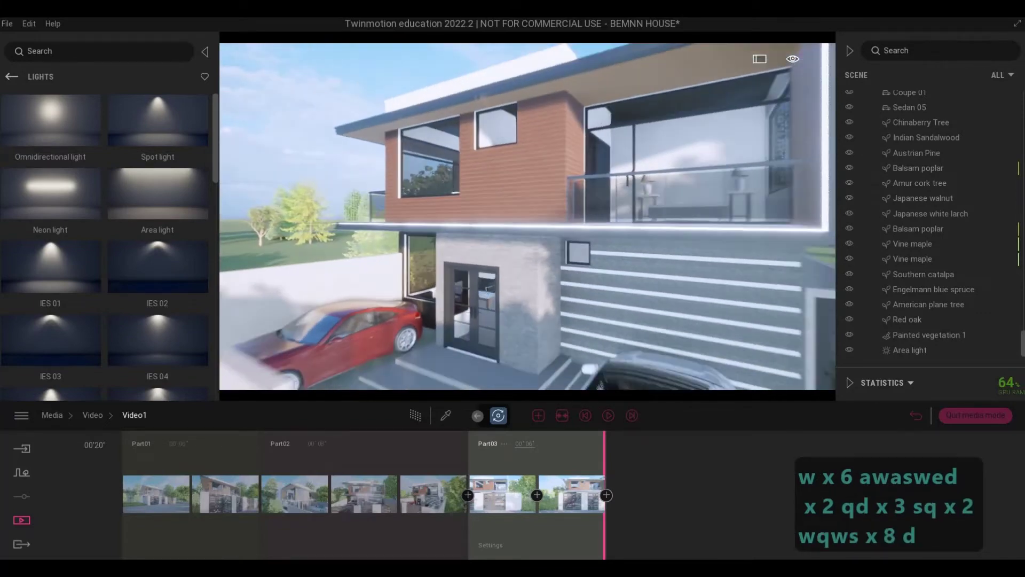
key(w)
key(w)
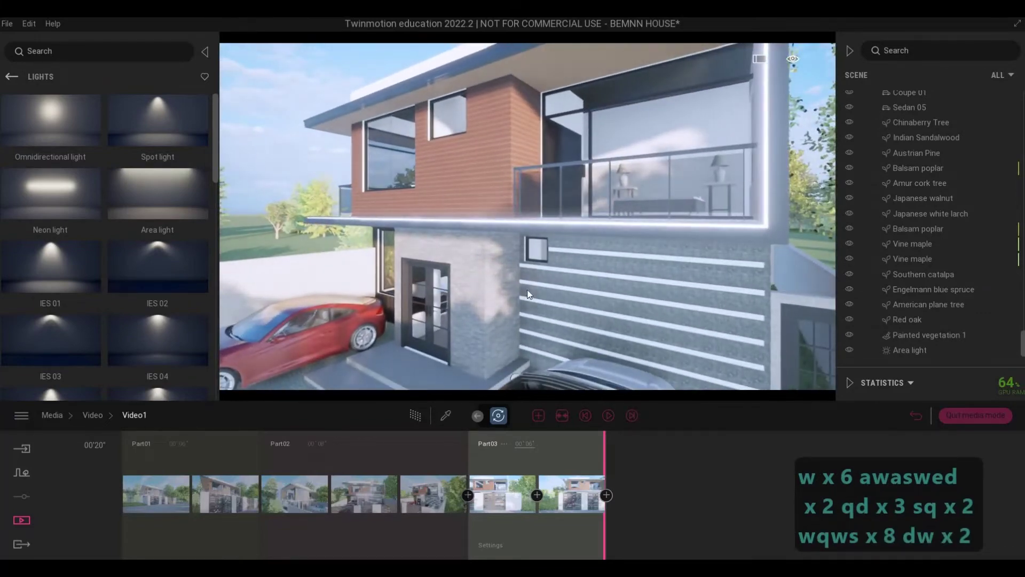
- Add Part04 pulling back to a wide house view, with an end keyframe and 4-second duration
click(533, 416)
key(s)
key(s)
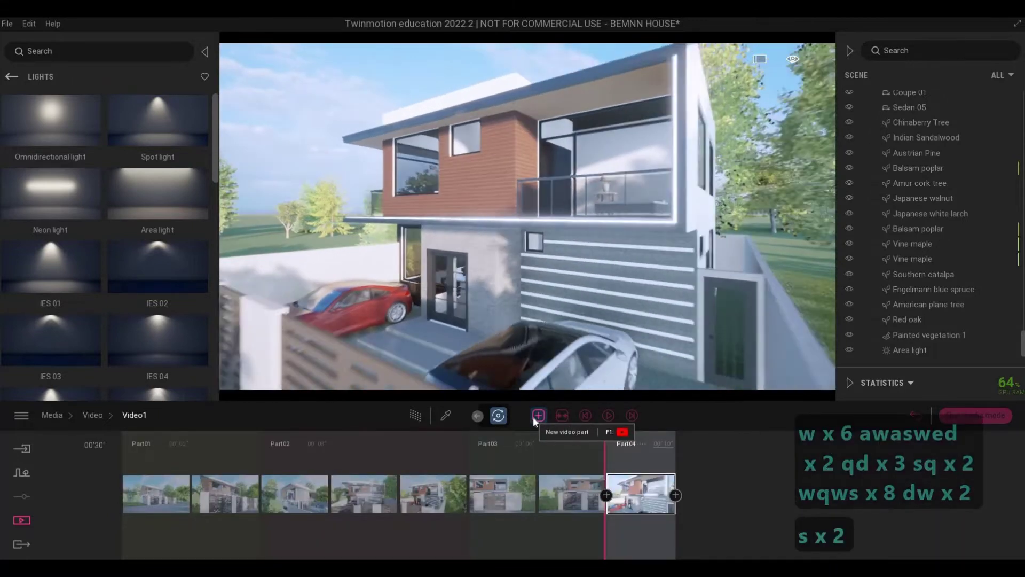
key(s)
key(s)
key(s)
key(s)
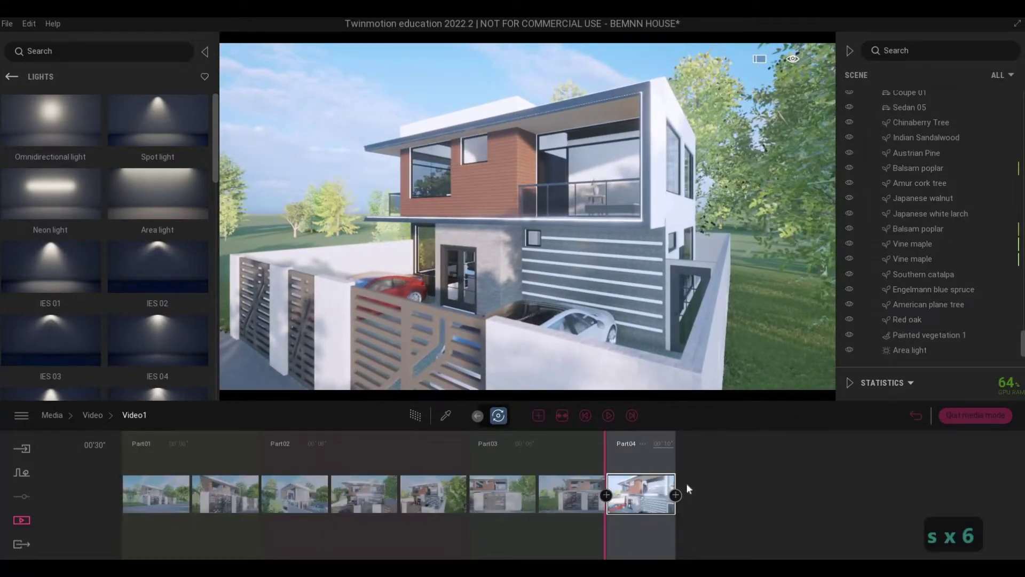
click(675, 495)
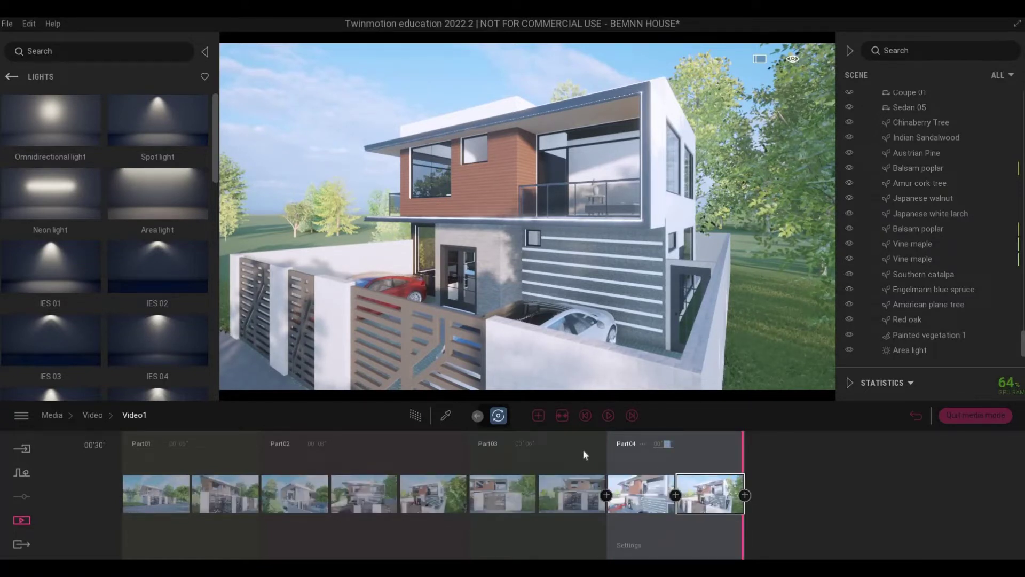
text(4)
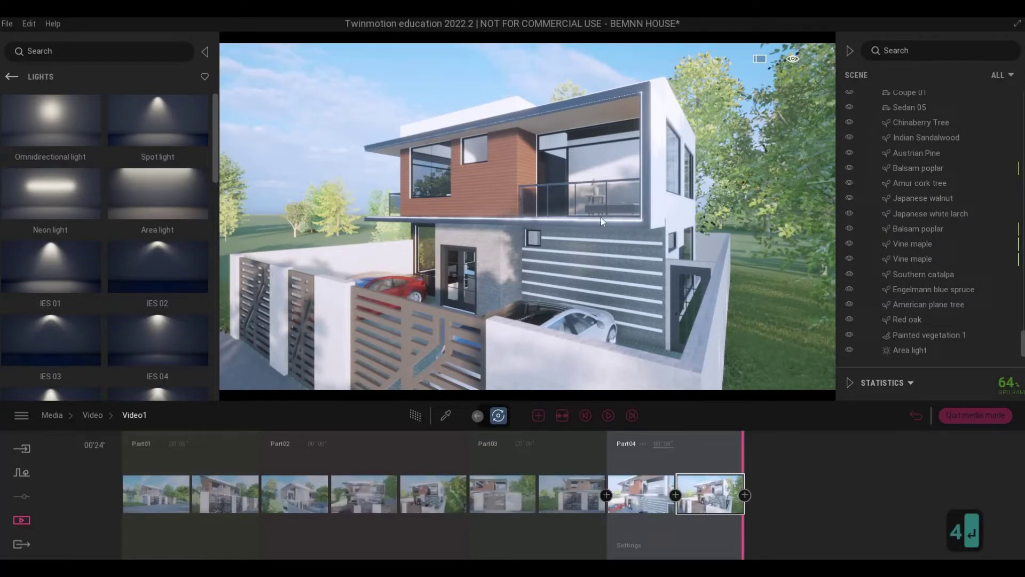
text(a)
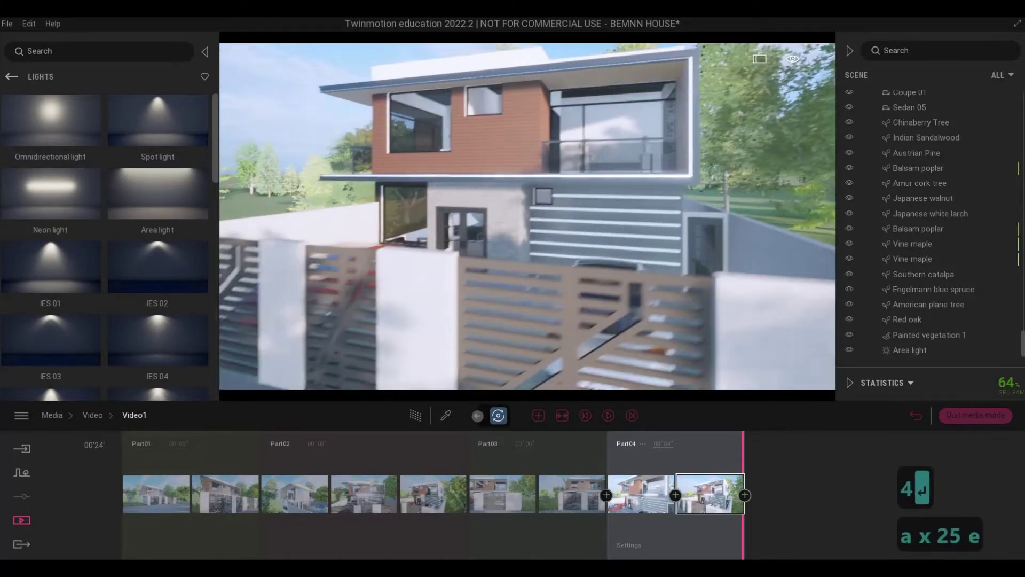
text(e)
- Swing the camera around to the house front along the gates
key(a)
key(a)
key(a)
key(a)
key(a)
key(a)
key(a)
key(a)
key(a)
key(a)
key(a)
key(a)
key(a)
key(a)
key(a)
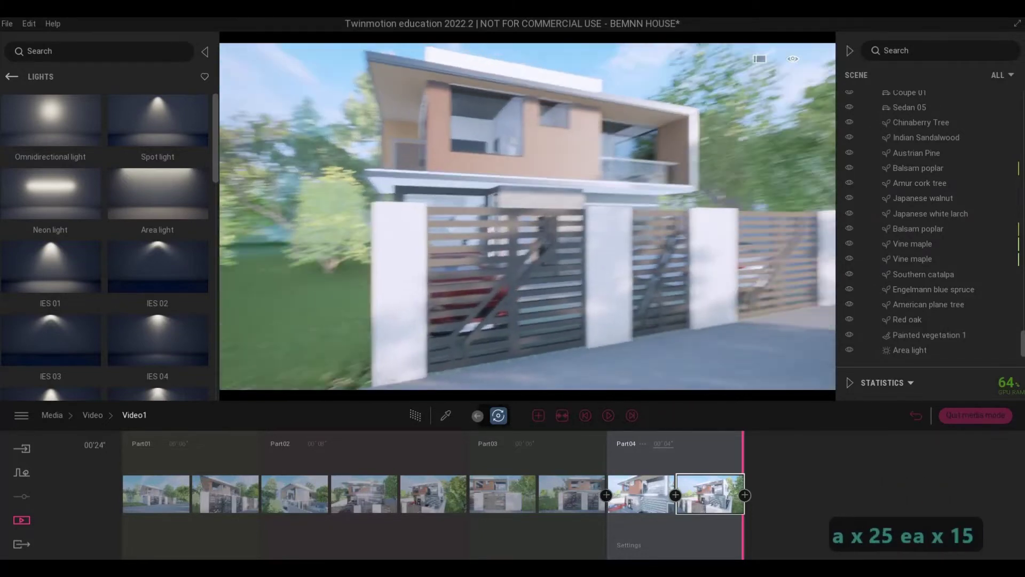
key(d)
key(a)
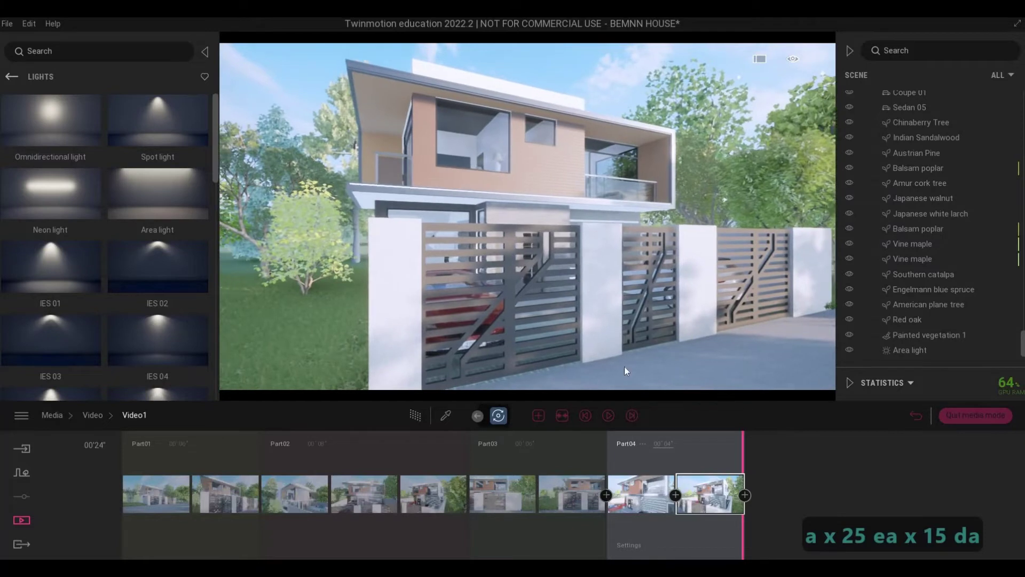
- Add Part05 backing away from the gates, with a second keyframe and 4 seconds, then preview
click(538, 416)
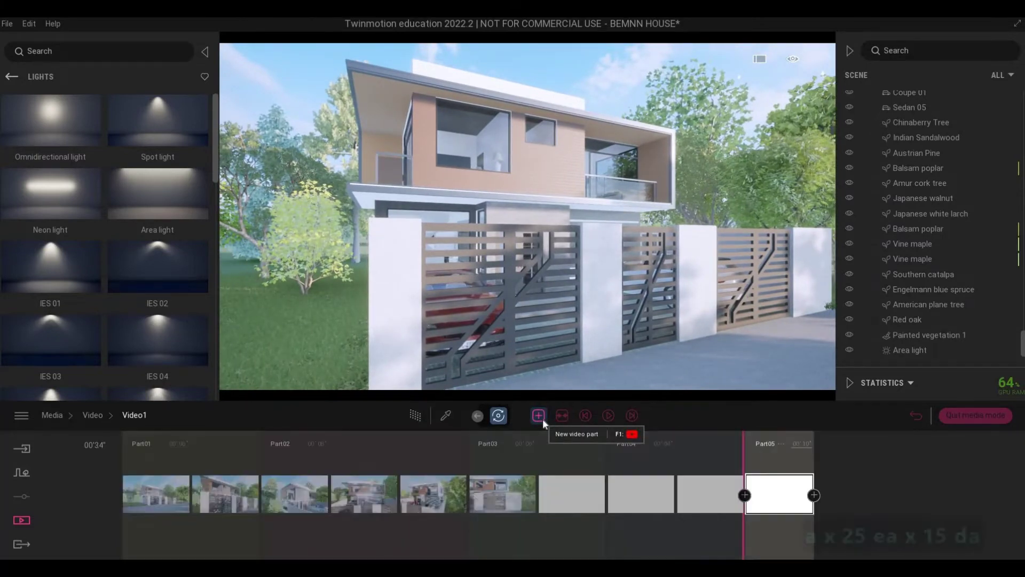
key(s)
key(s)
key(s)
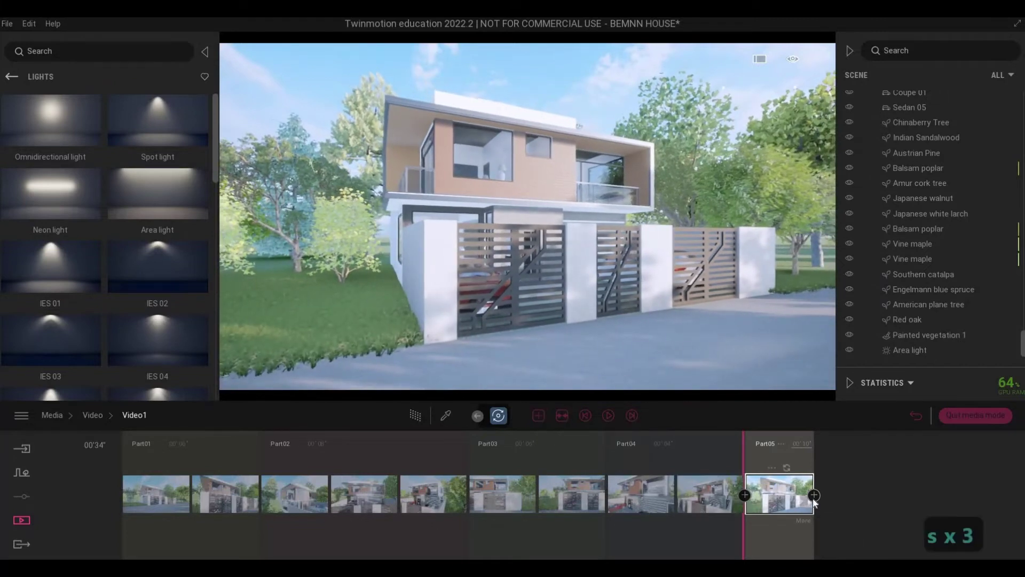
key(F1)
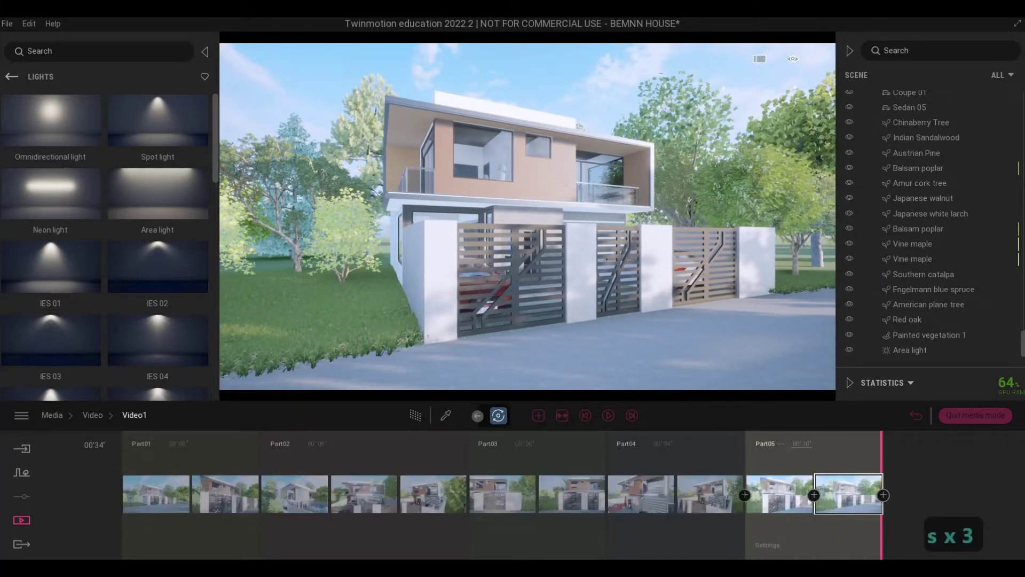
text(4)
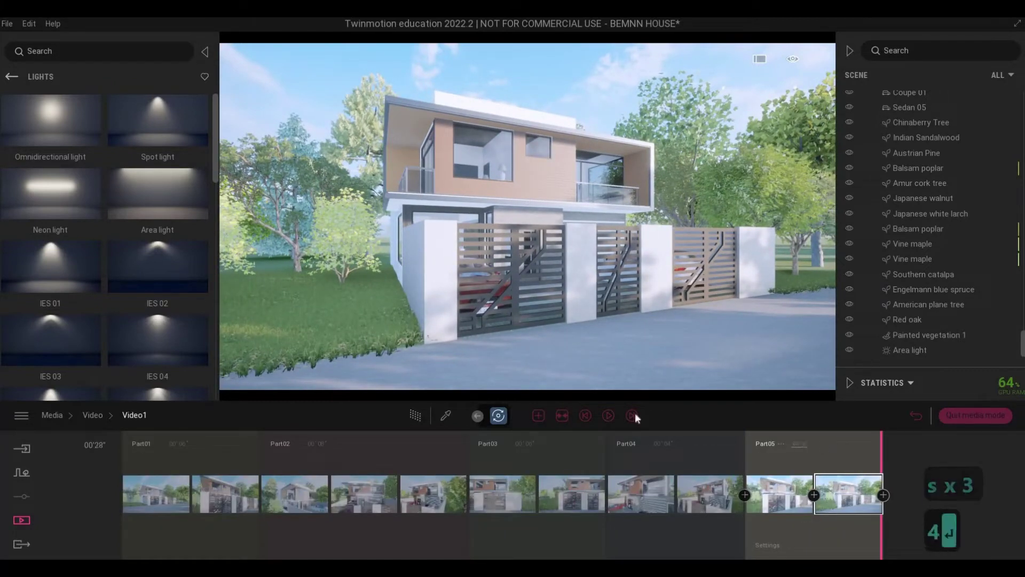
key(Return)
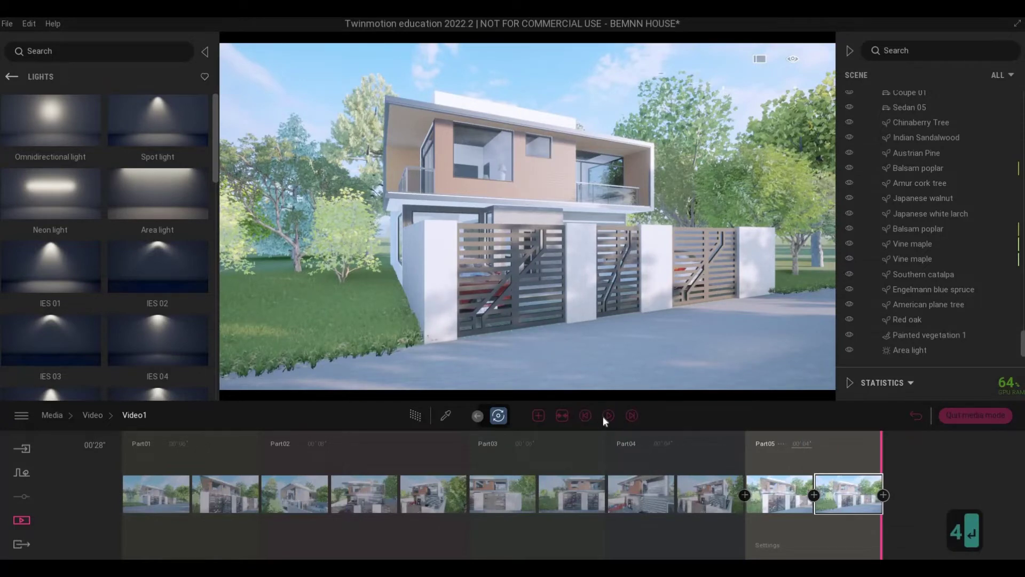
click(604, 417)
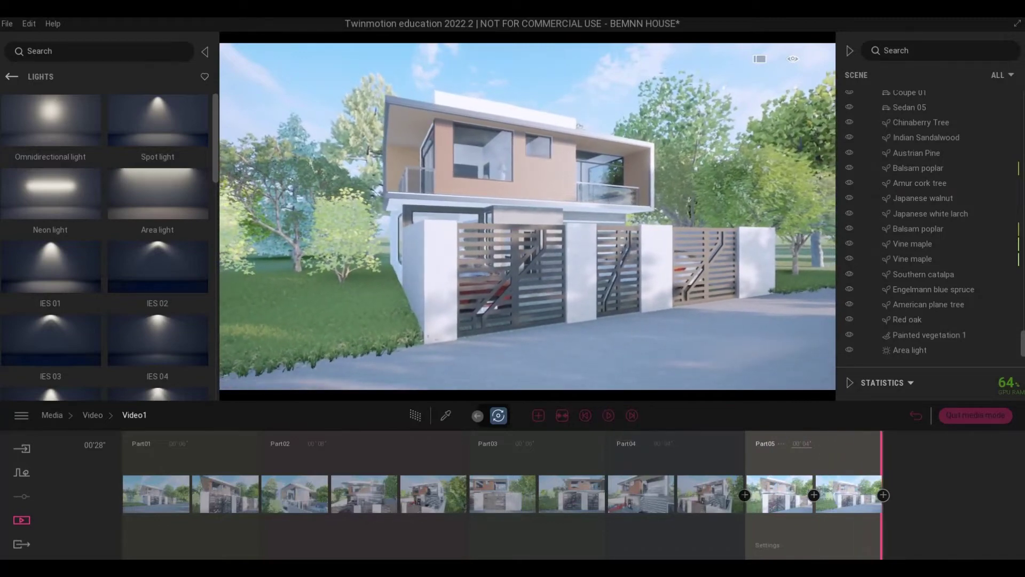
- Move the camera toward the garage and along the house to the white car
key(w)
key(q)
key(d)
key(q)
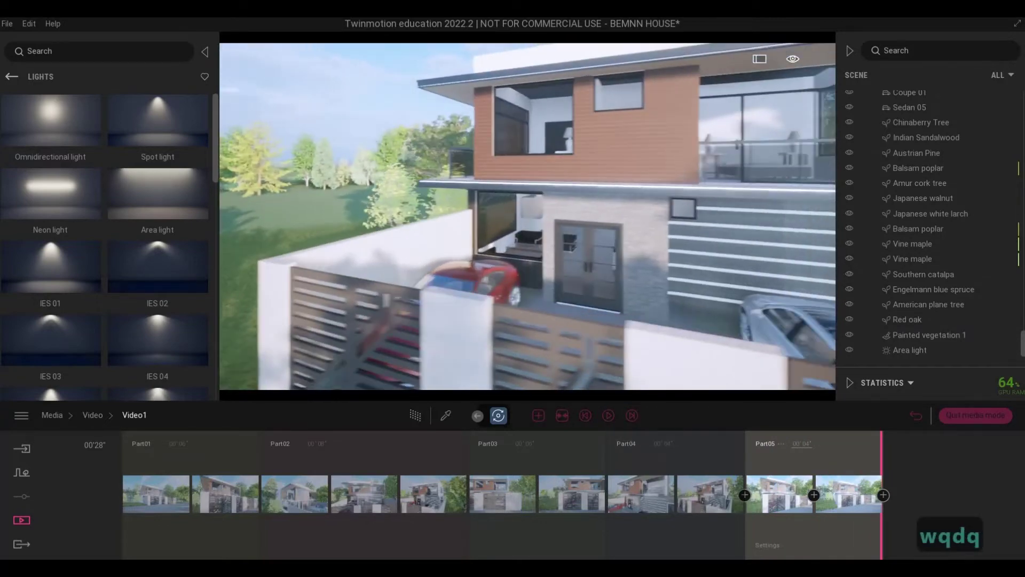
key(a)
key(w)
key(e)
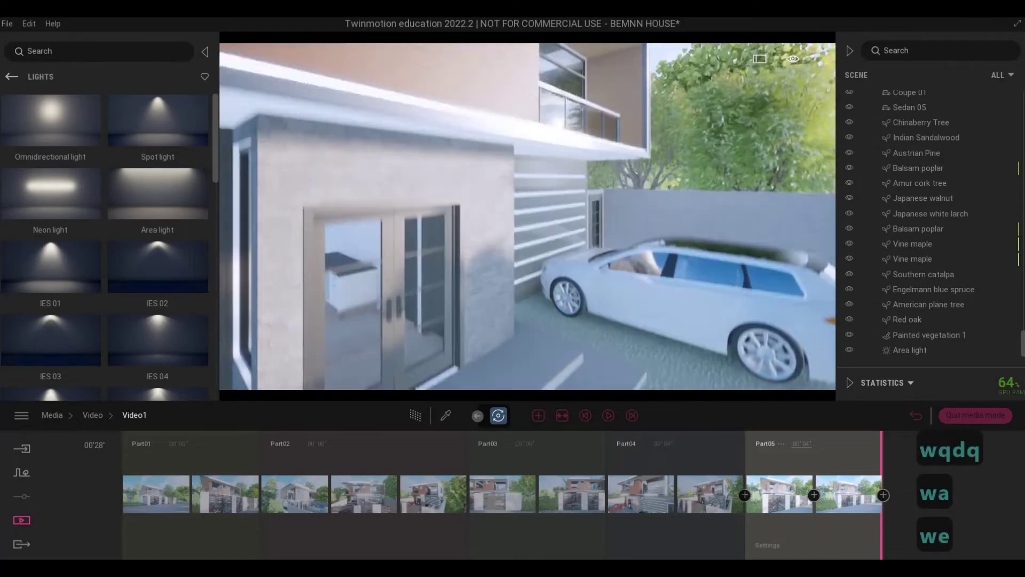
key(s)
key(s)
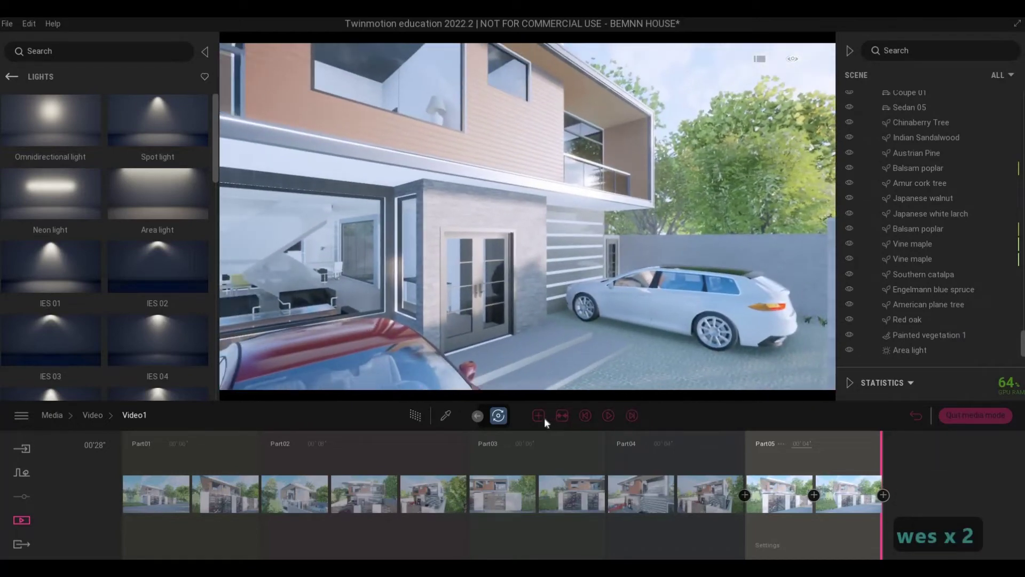
- Add Part06 from the front door and white car view, lasting 2 seconds
click(543, 417)
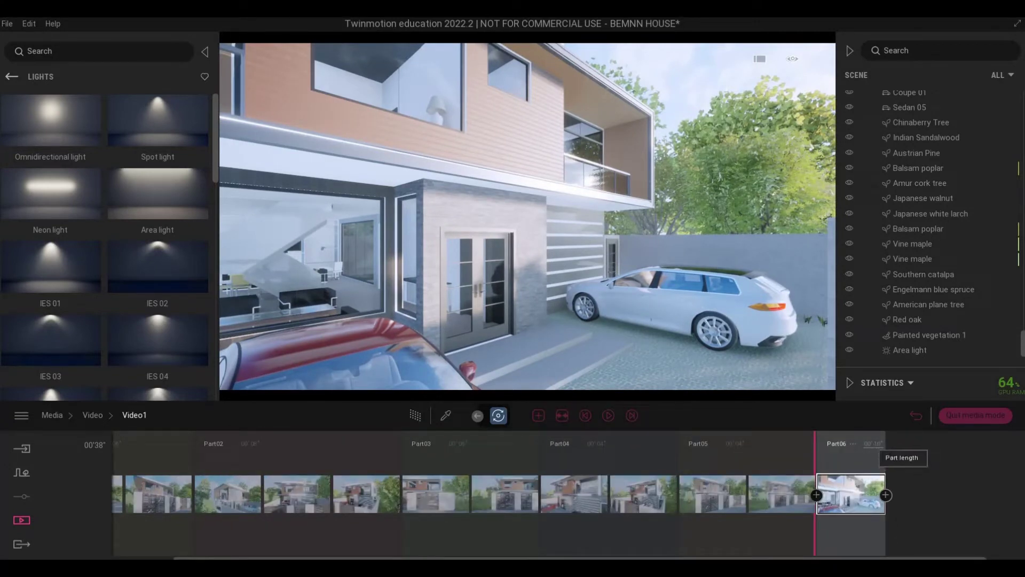
text(2)
key(Return)
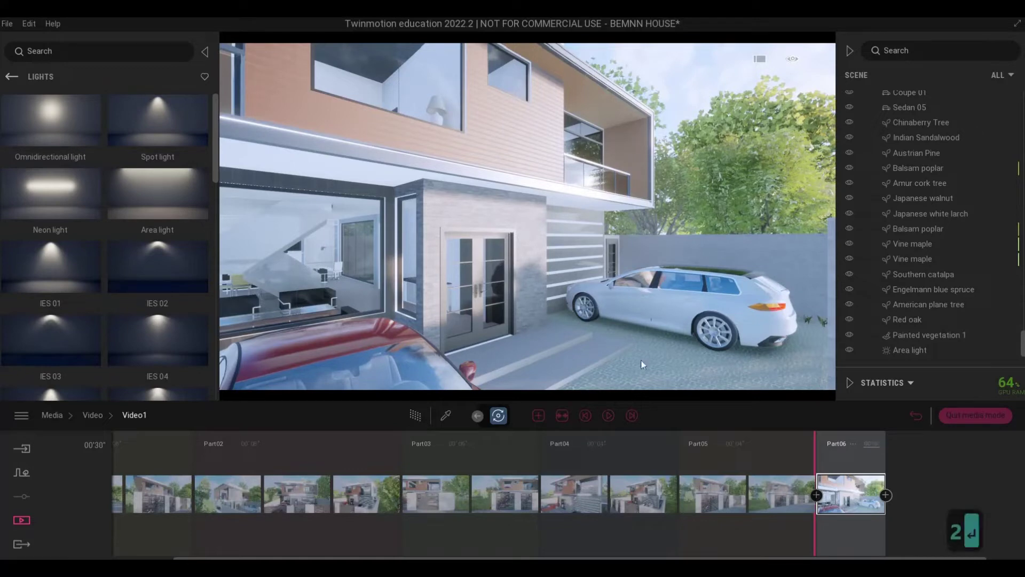
- Position the camera on the house front, raised to show the house above the gate
key(d)
key(d)
key(d)
key(d)
key(d)
key(d)
key(d)
key(d)
key(d)
key(q)
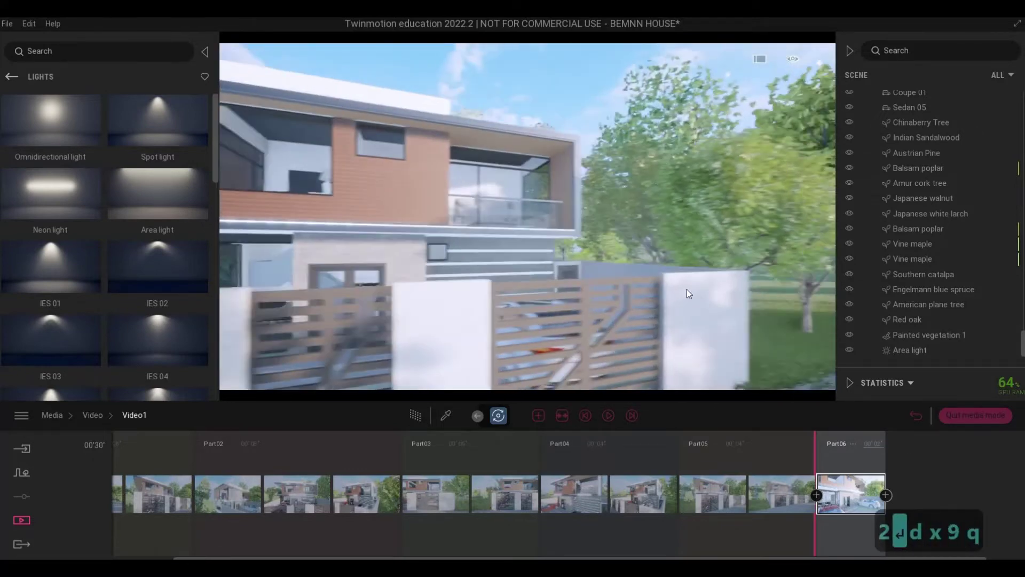
key(s)
key(d)
key(a)
key(q)
key(a)
key(e)
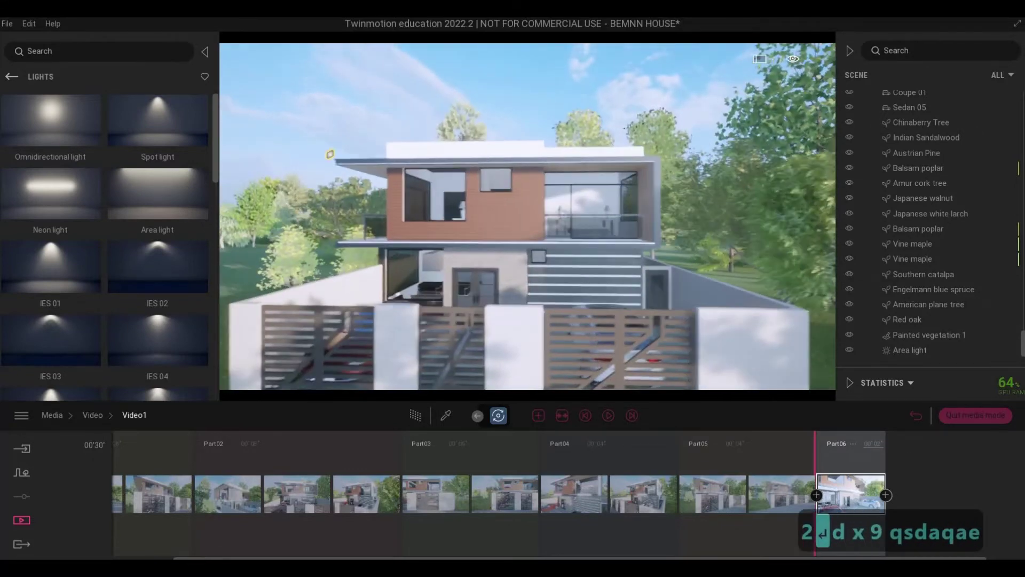
key(w)
key(w)
key(d)
key(w)
key(e)
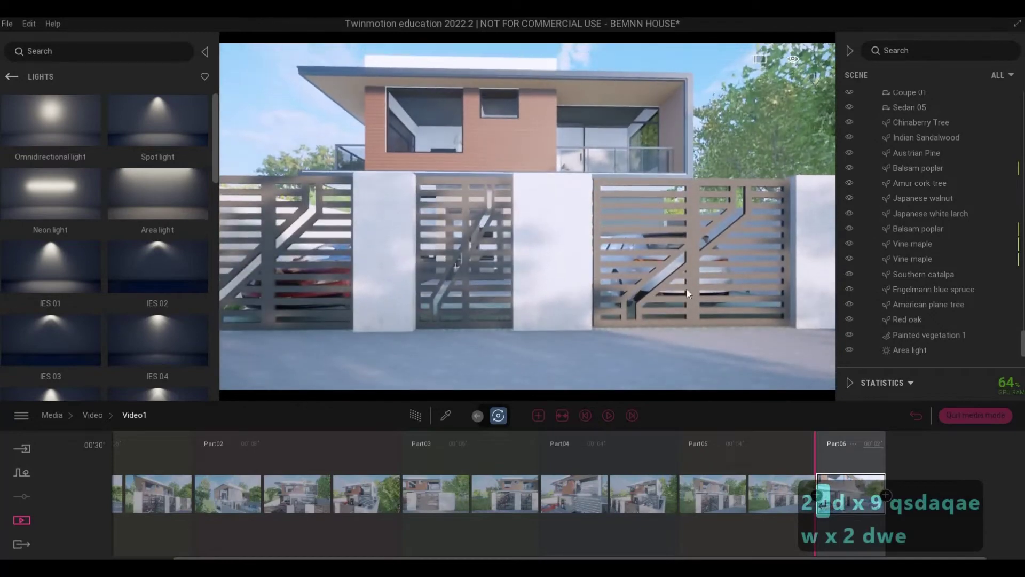
key(e)
key(q)
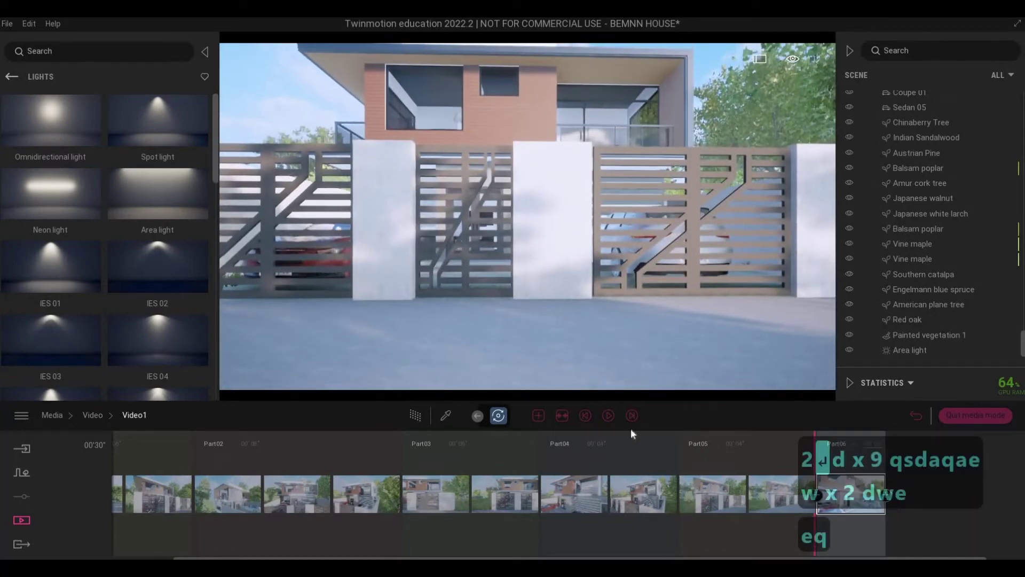
- Add Part07 from a higher house view with an end keyframe, set to 5 seconds
click(541, 416)
key(q)
key(q)
key(q)
key(q)
key(q)
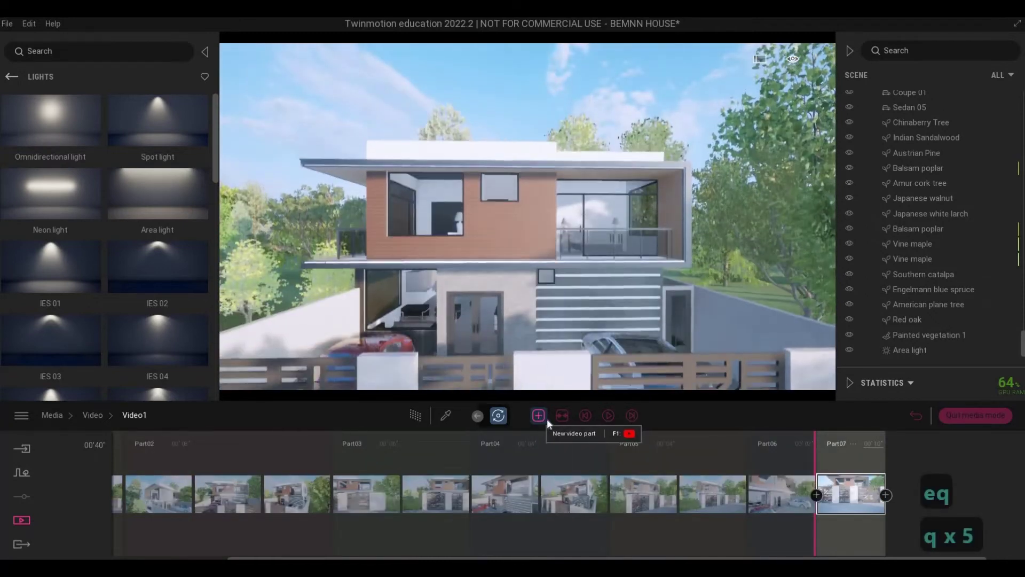
key(q)
key(q)
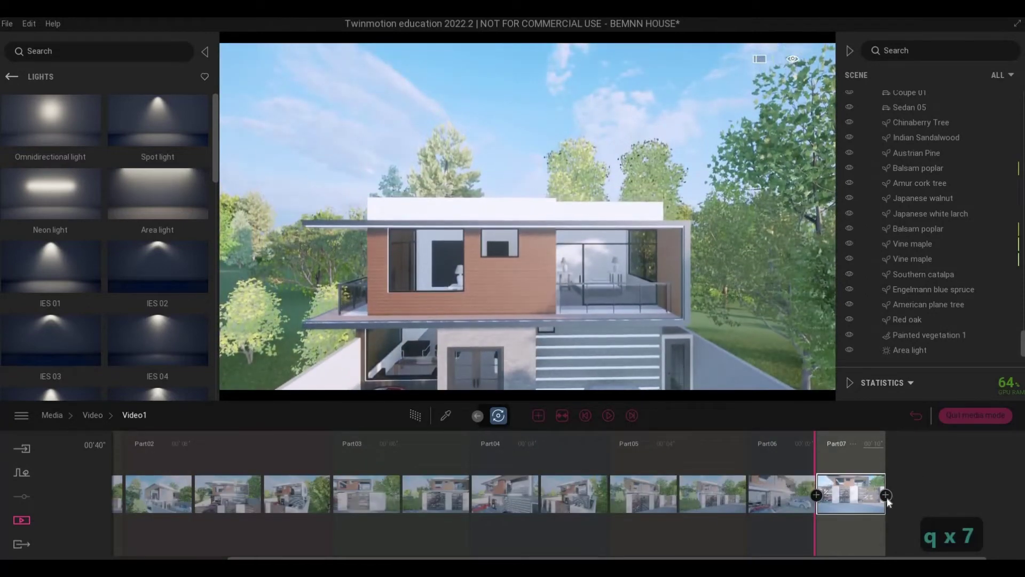
click(885, 495)
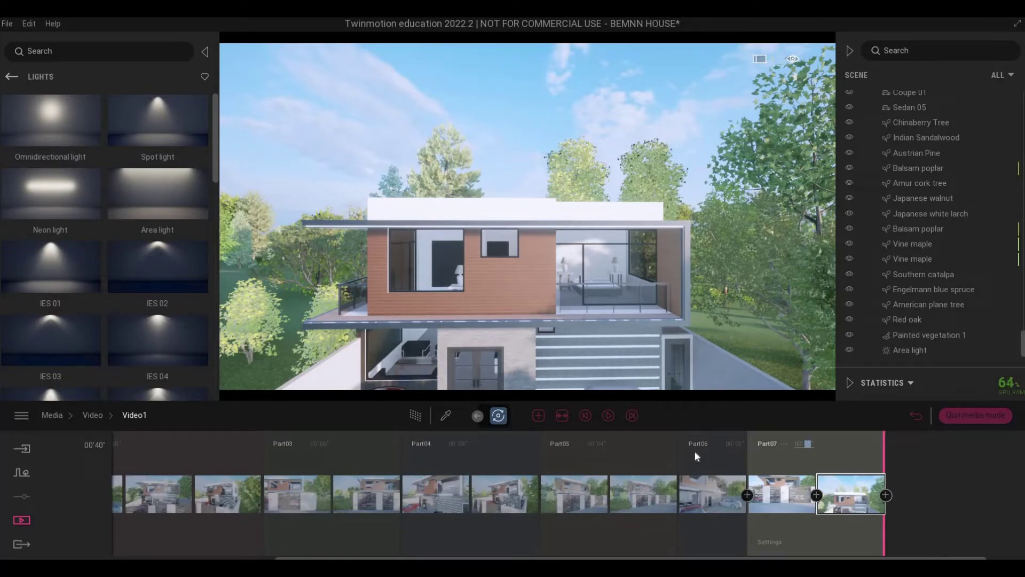
text(5)
key(Return)
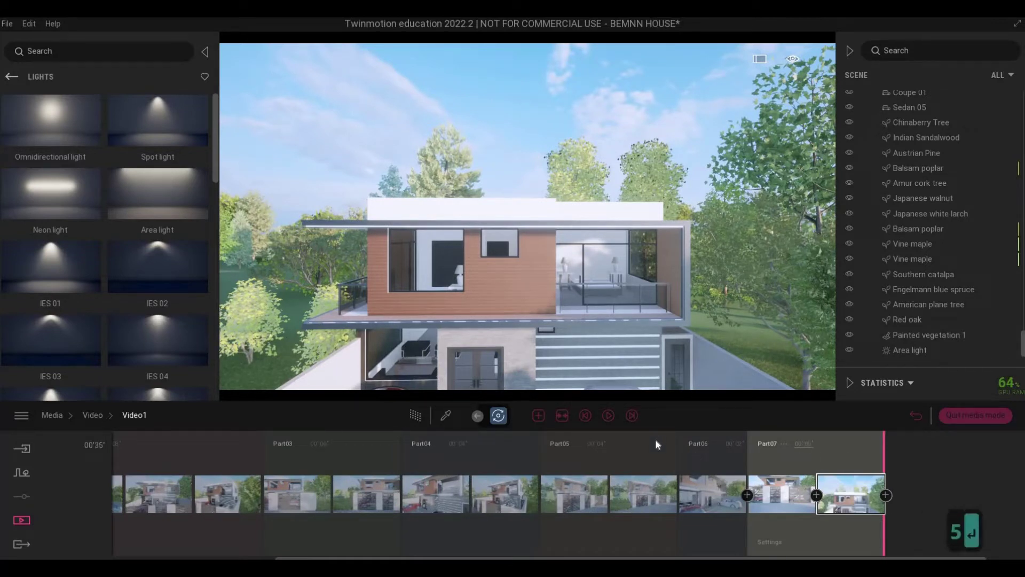
- Preview the walkthrough from Part07, then fly the camera in on the upper balcony corner
click(608, 415)
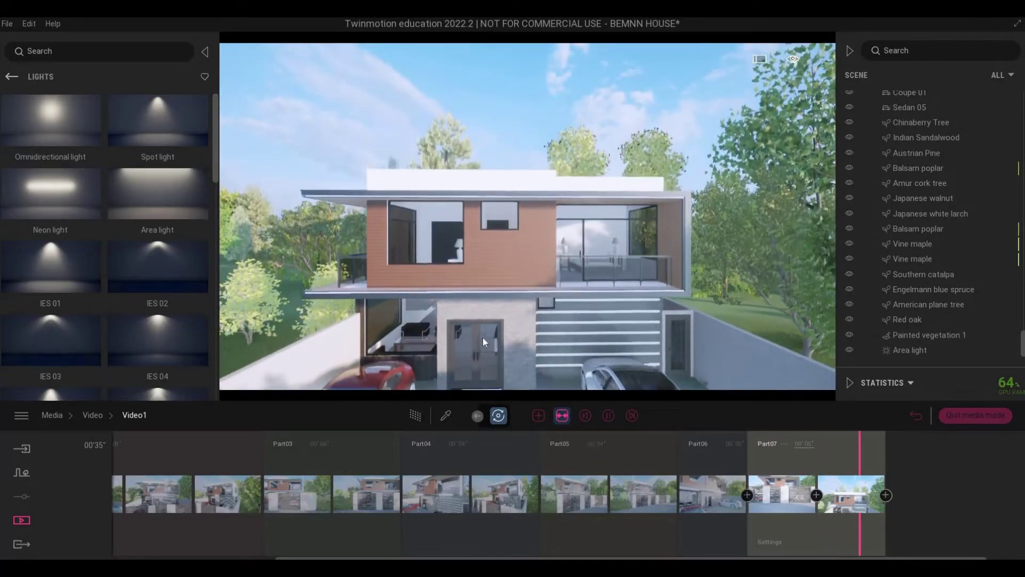
key(a)
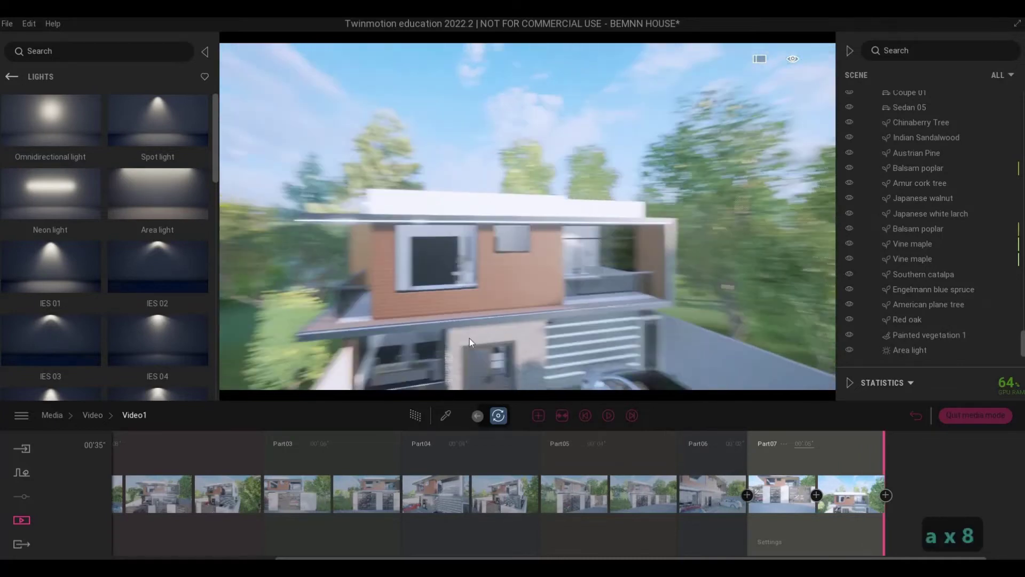
key(e)
key(w)
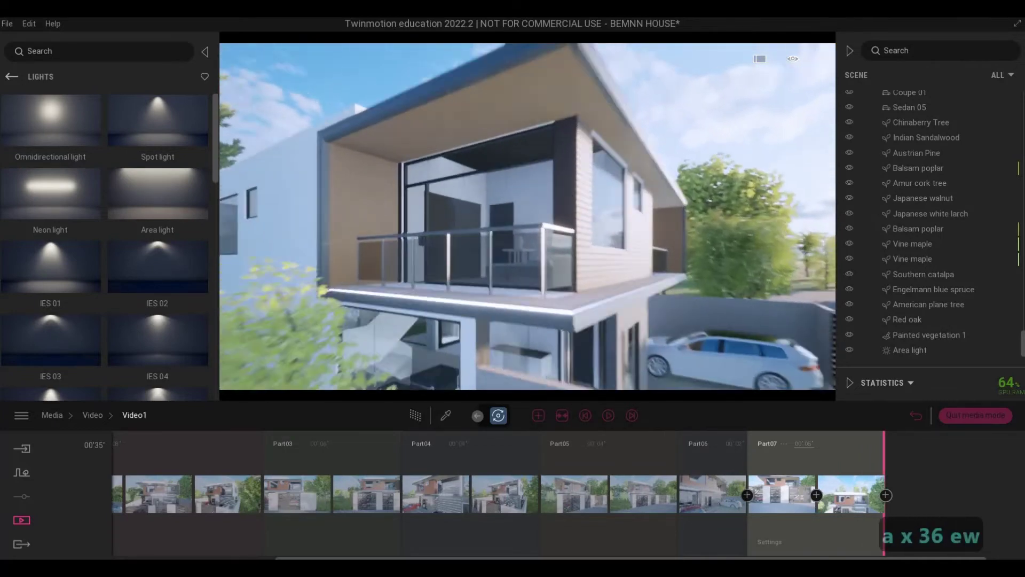
key(d)
key(w)
key(s)
key(a)
key(w)
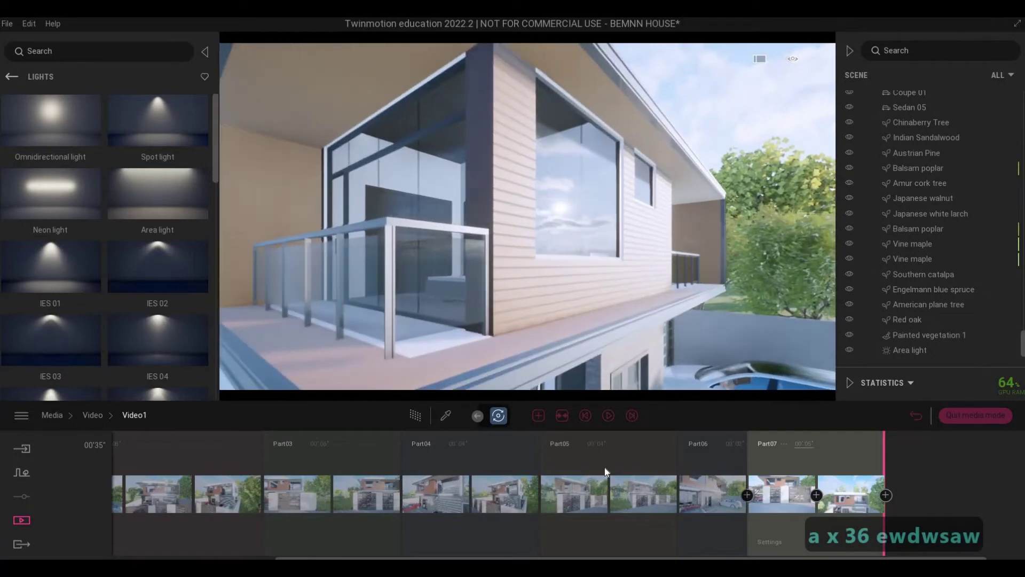
- Add Part08 from the balcony corner, pulled back slightly, set to 4 seconds, and preview it
click(543, 414)
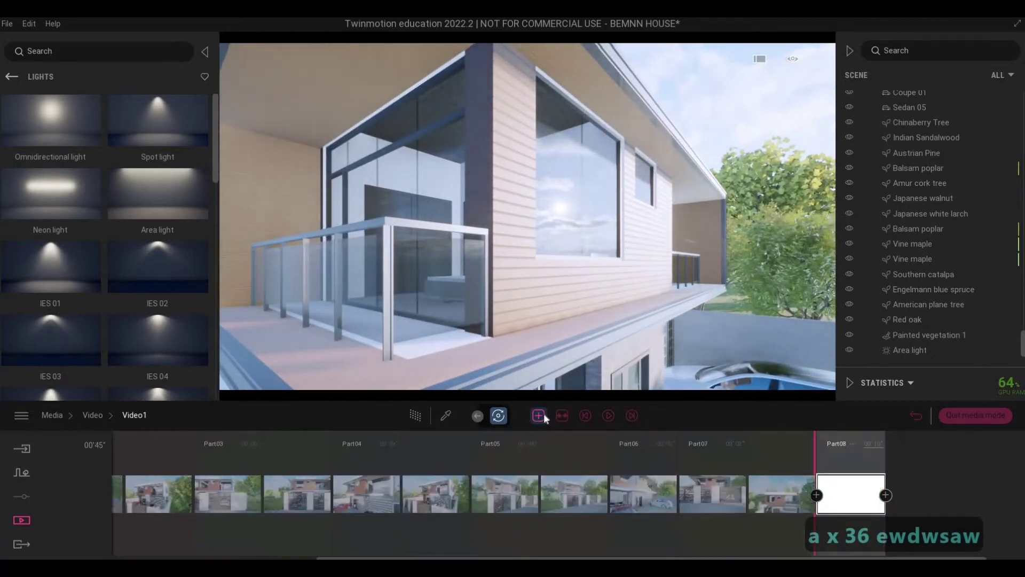
key(s)
key(s)
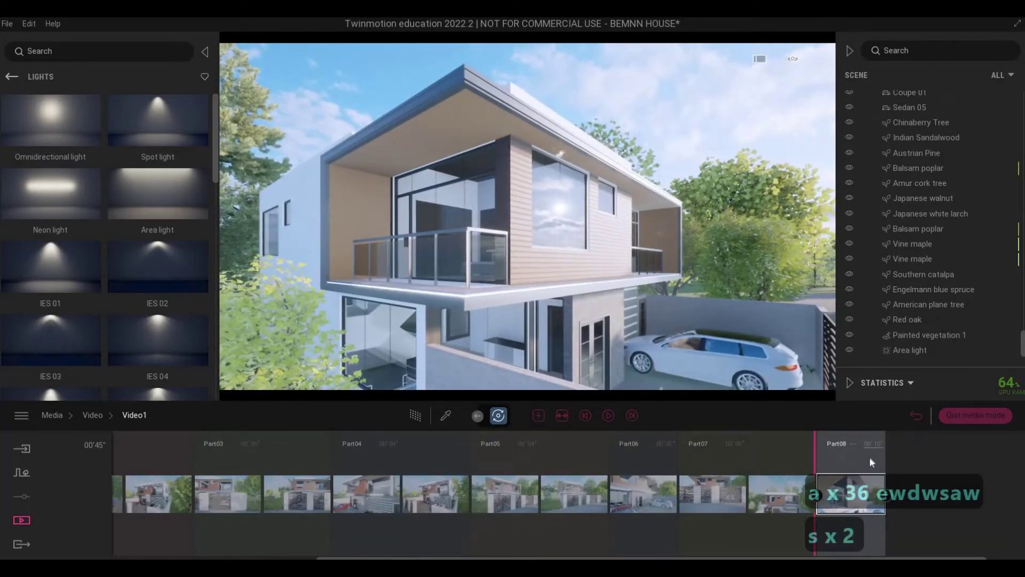
click(885, 495)
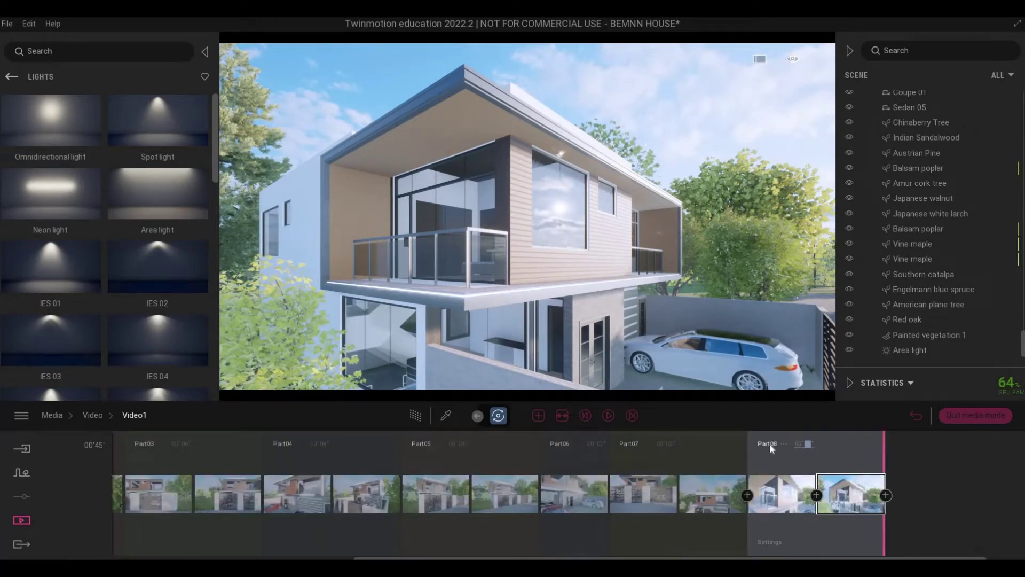
text(4)
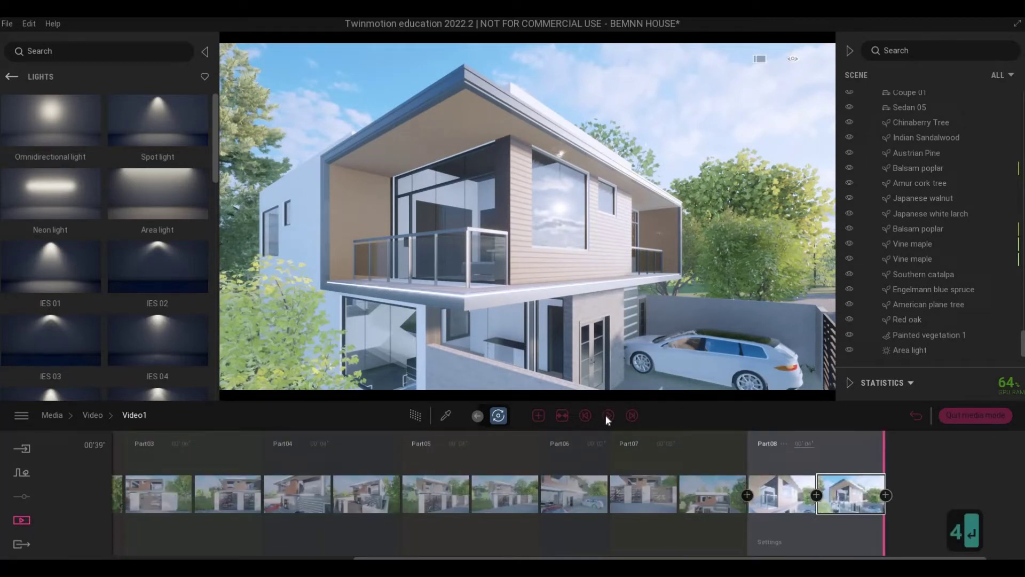
click(606, 414)
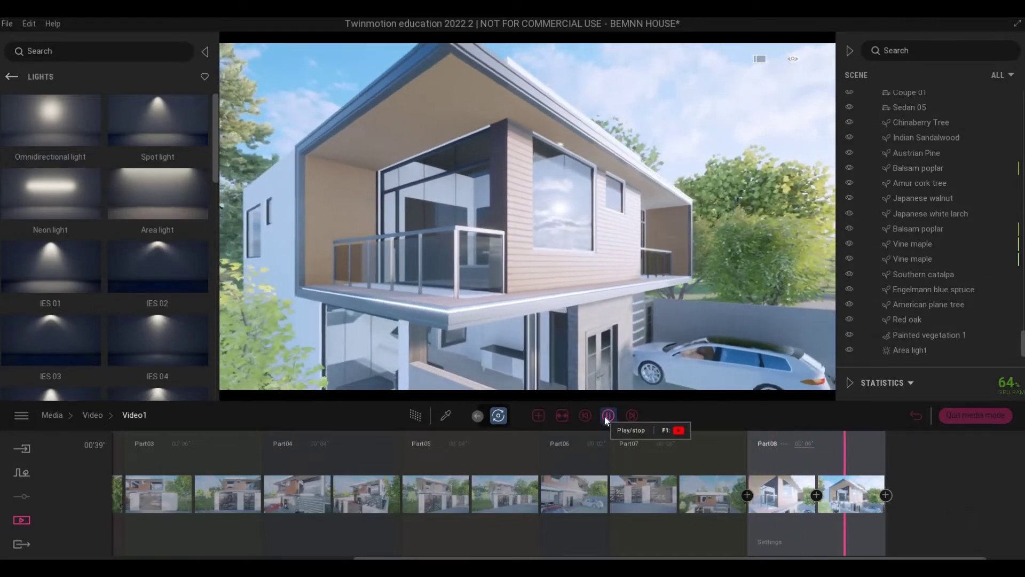
- Move the camera right and closer, swinging round to face the house front
key(d)
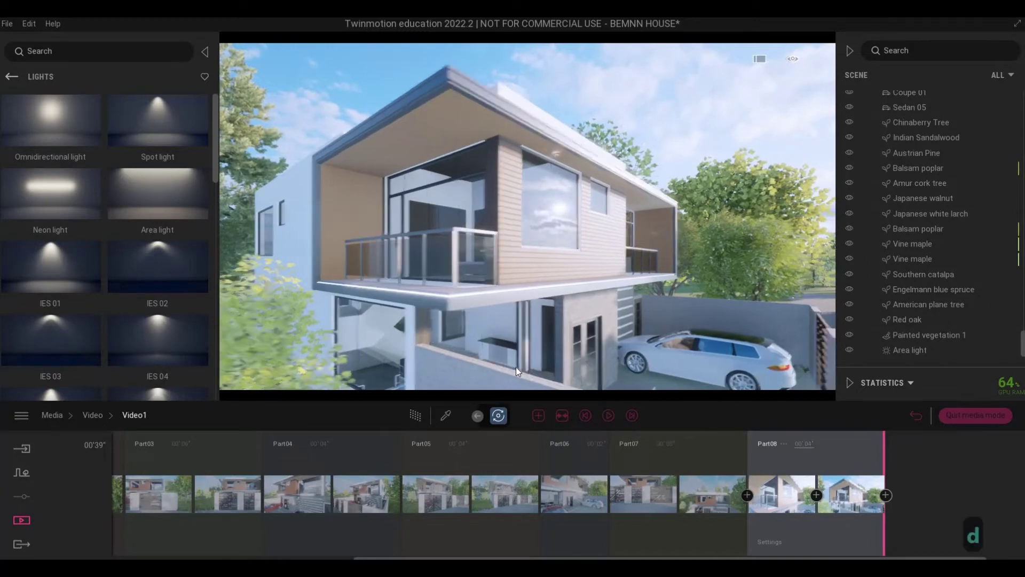
key(d)
key(d)
key(d)
key(d)
key(d)
key(d)
key(d)
key(d)
key(d)
key(d)
key(d)
key(w)
key(a)
key(w)
key(d)
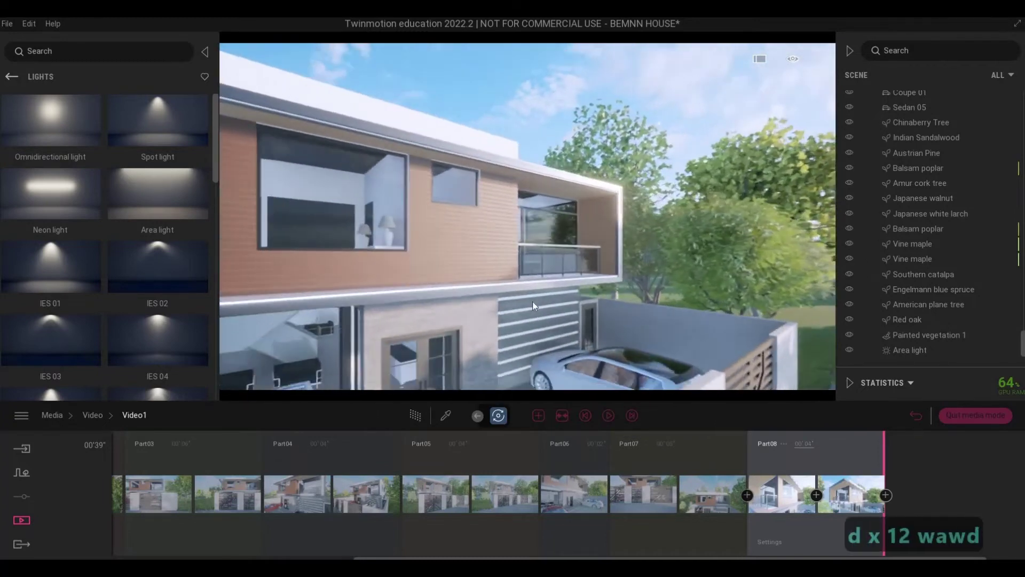
key(d)
key(d)
key(d)
key(d)
key(d)
key(d)
key(d)
key(d)
key(d)
key(s)
key(s)
key(s)
key(s)
key(s)
key(s)
key(s)
key(w)
key(e)
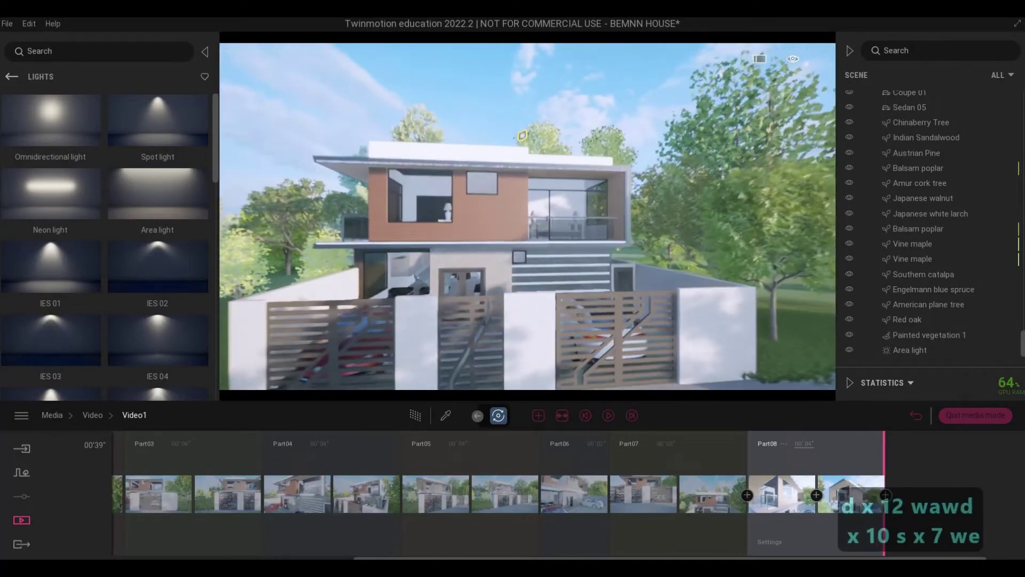
- Frame a low view along the slatted gate hiding the car and add it as Part09
key(q)
key(e)
key(a)
key(a)
key(a)
key(a)
key(a)
key(a)
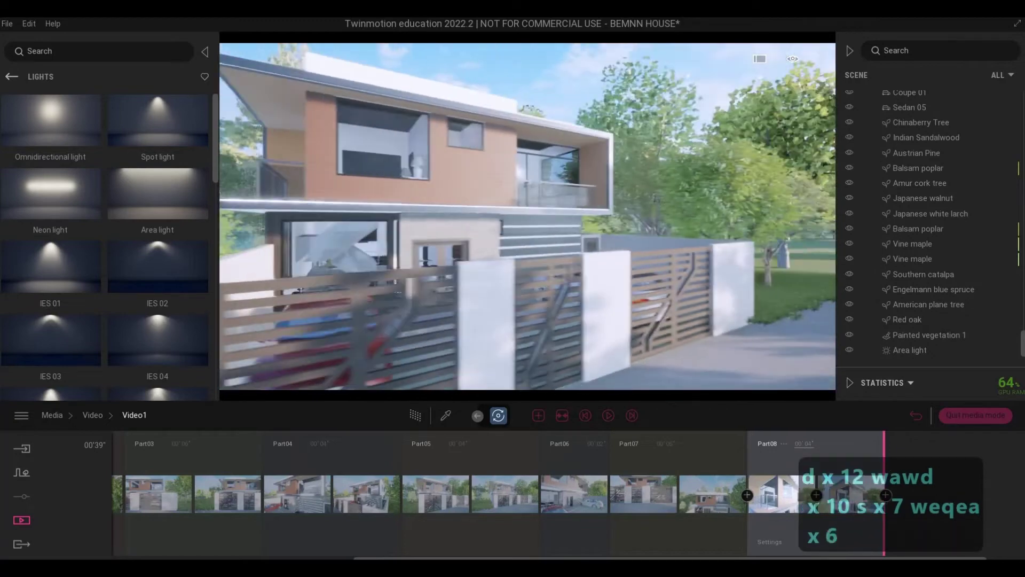
key(a)
key(a)
key(a)
key(a)
key(a)
key(a)
key(a)
key(a)
key(a)
key(w)
key(w)
key(w)
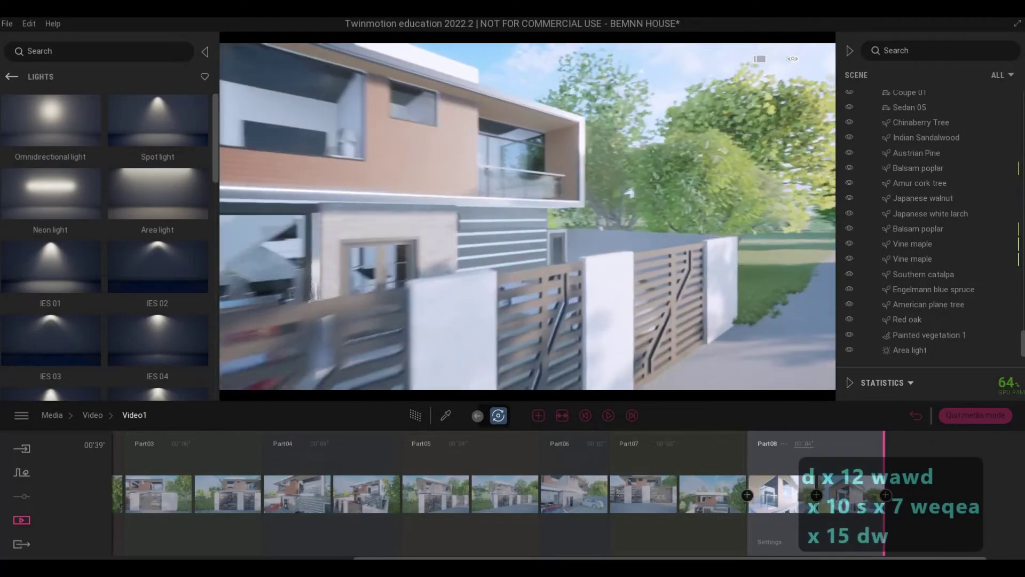
key(s)
key(w)
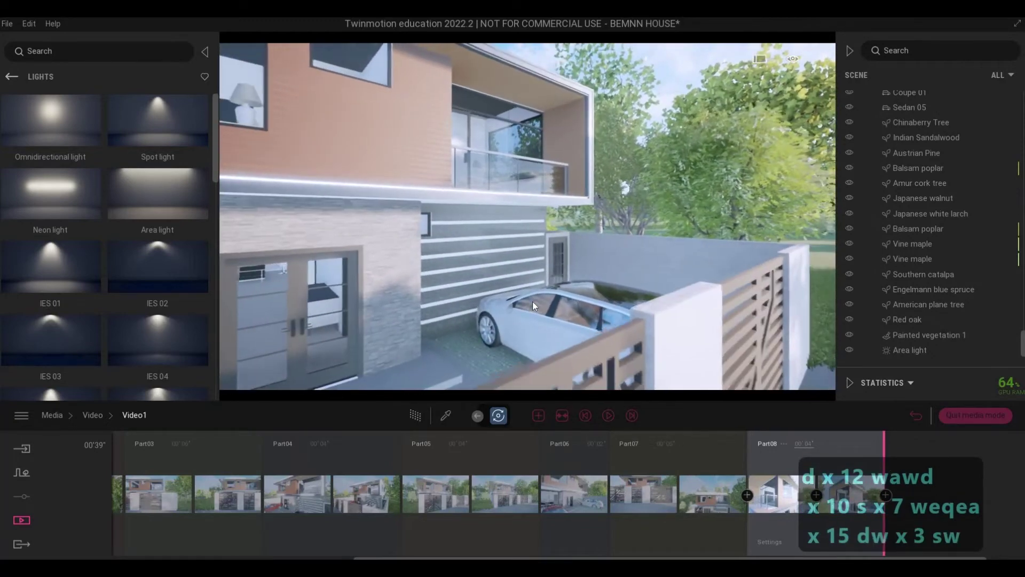
key(s)
key(s)
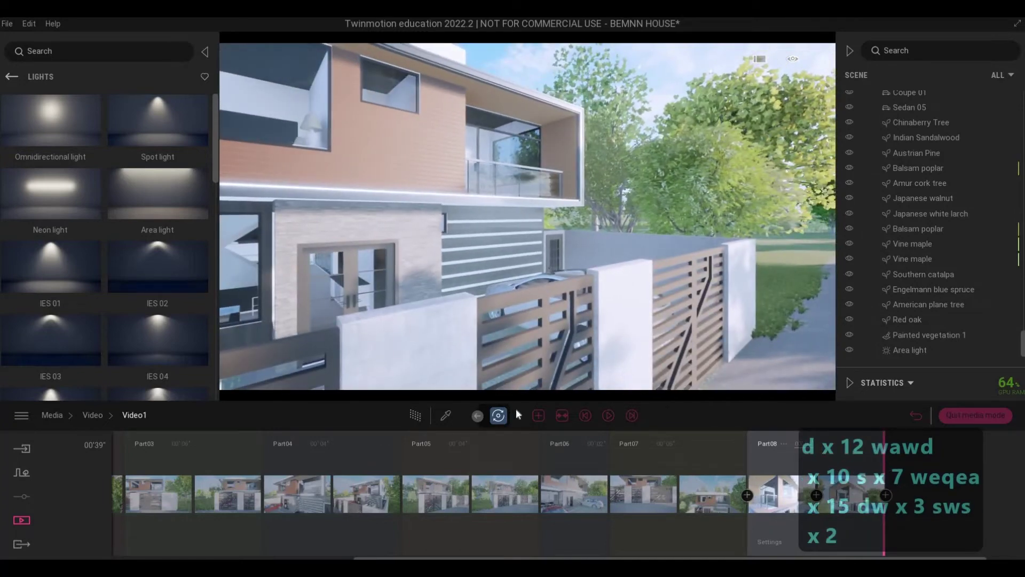
click(538, 416)
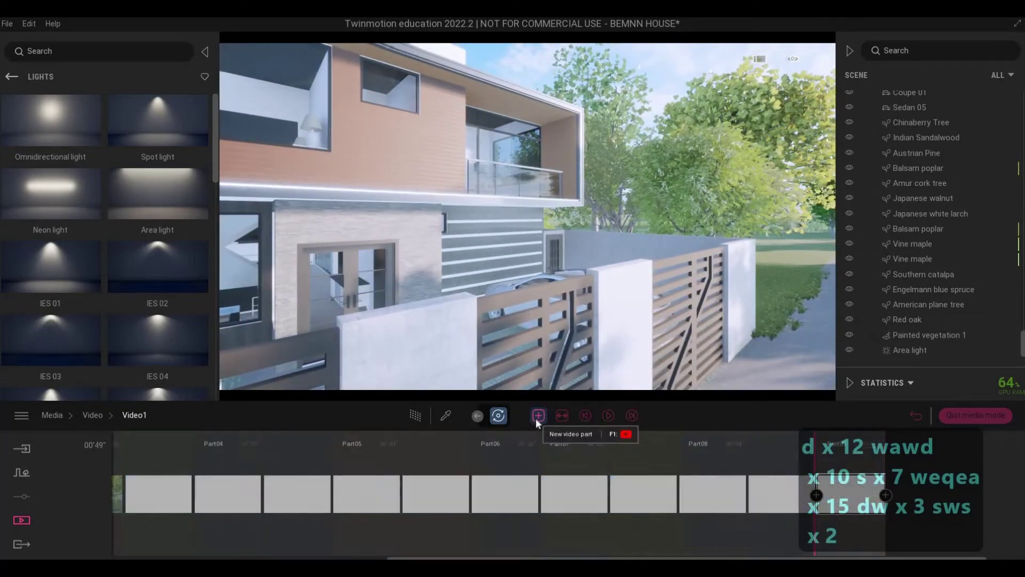
- Set Part09's duration to 4 seconds
key(w)
key(w)
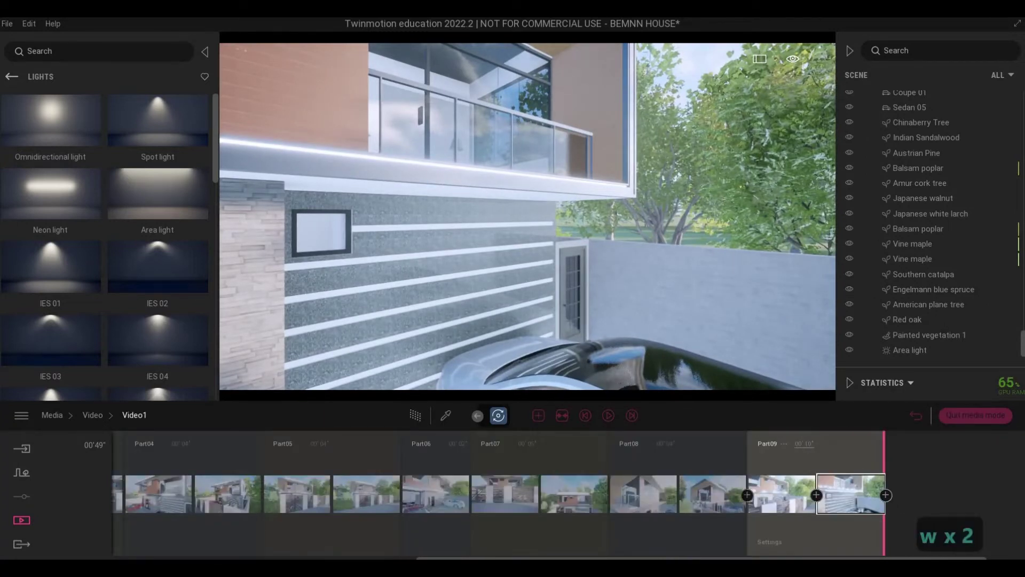
click(827, 444)
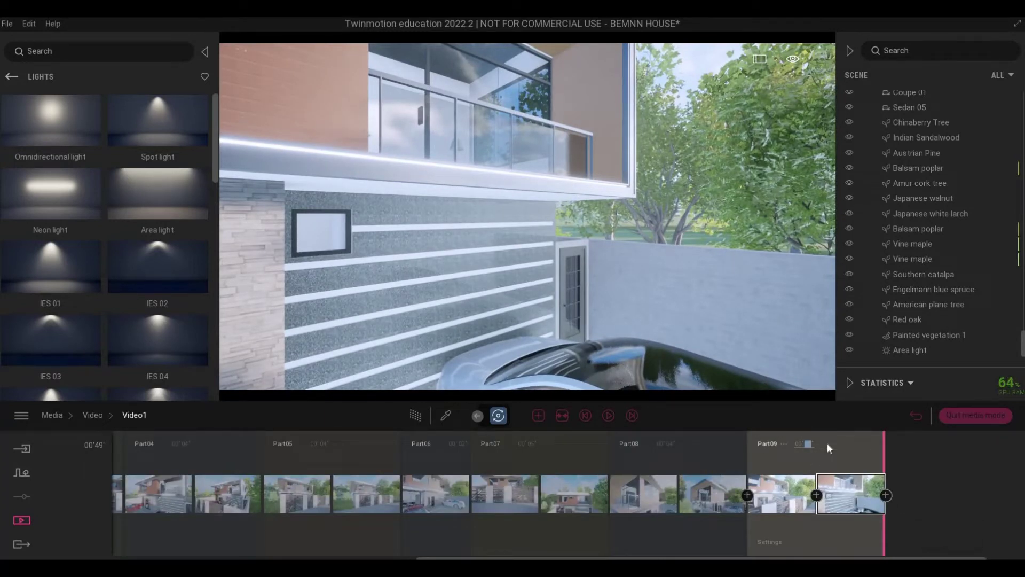
text(4)
key(Return)
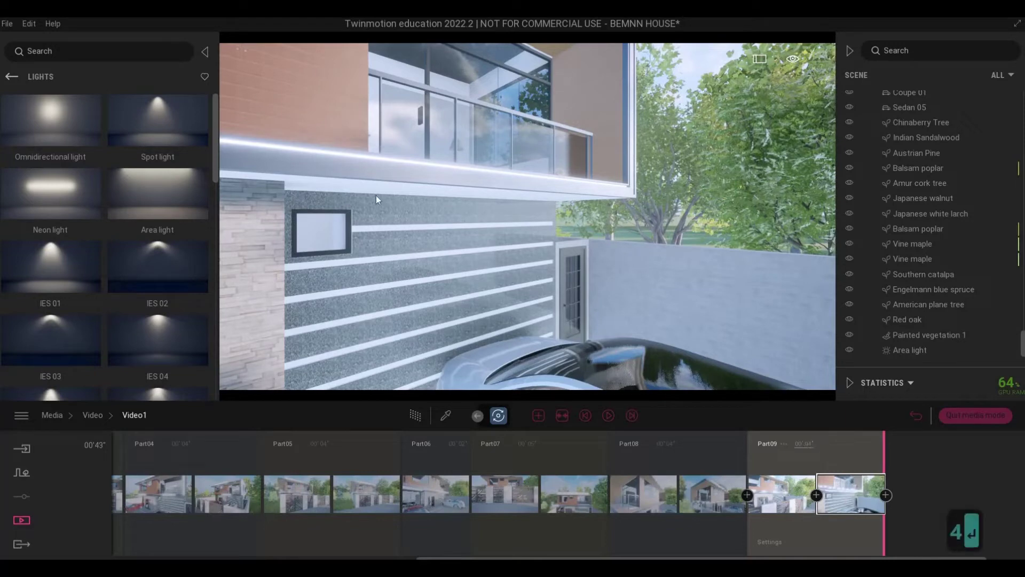
- Fly the camera back past the gate toward the garage and house
key(d)
key(d)
key(s)
key(e)
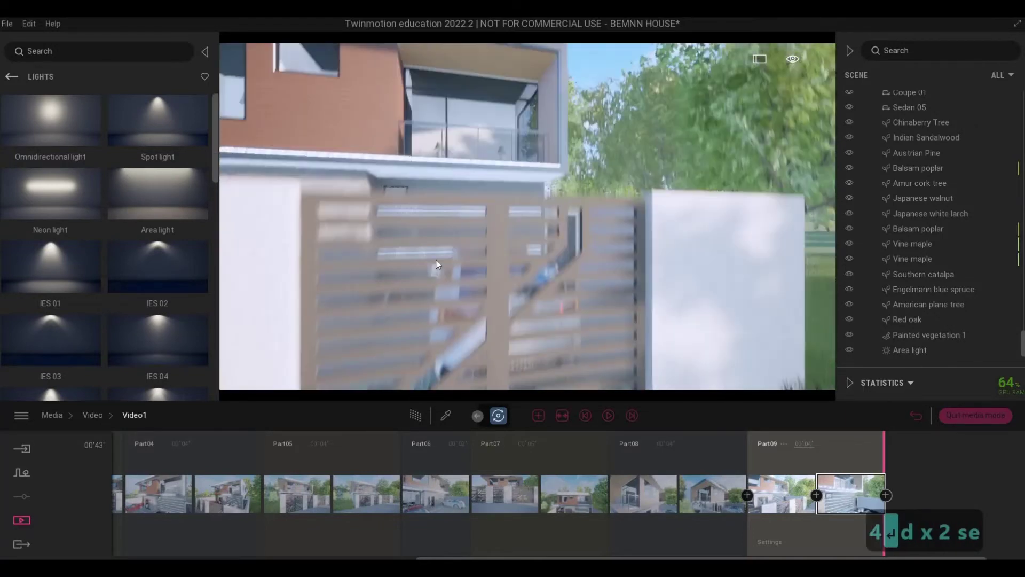
key(d)
key(d)
key(d)
key(d)
key(d)
key(d)
key(w)
key(q)
key(d)
key(q)
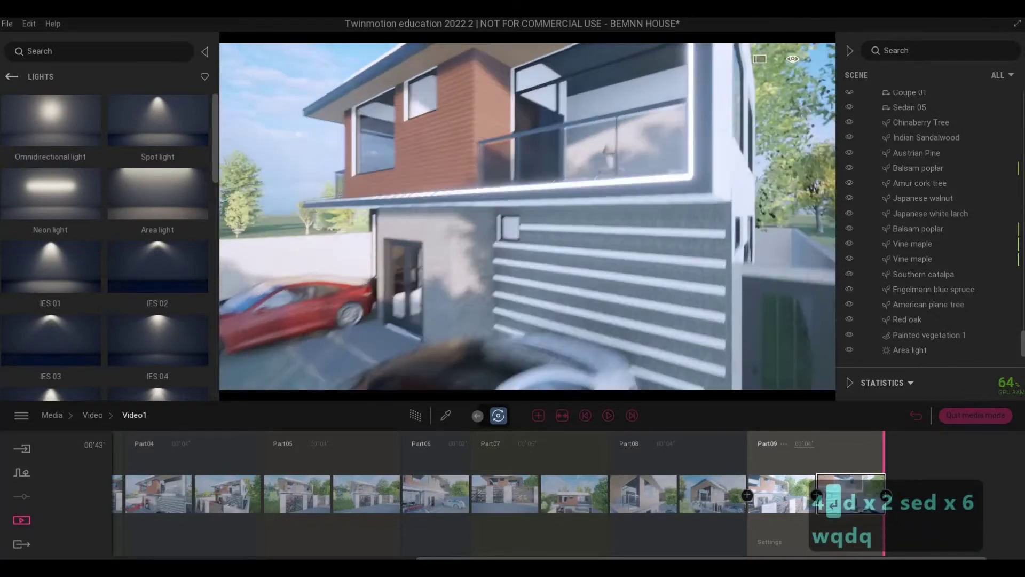
- Bring the camera in close along the upper glass balcony railing
key(a)
key(w)
key(q)
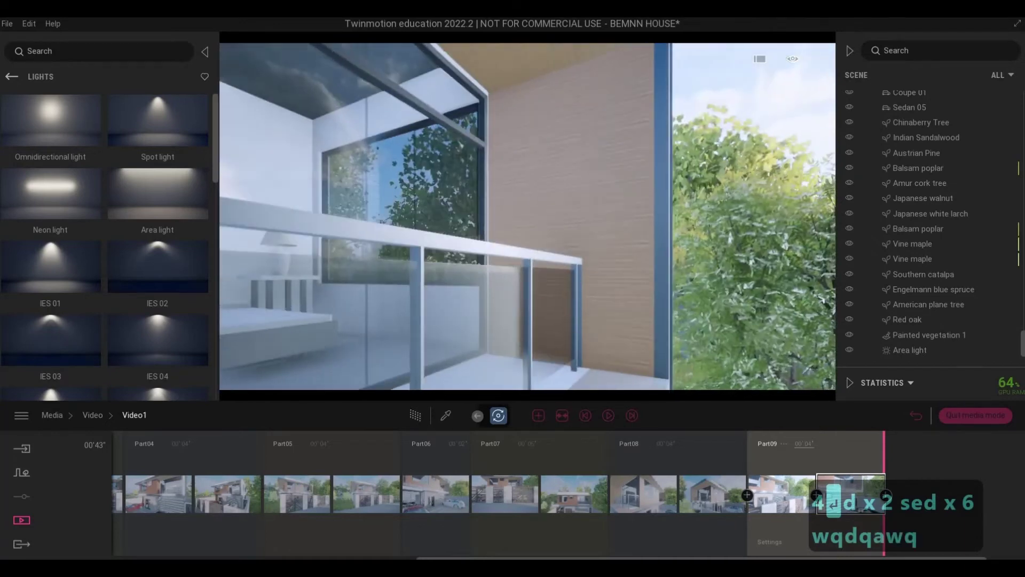
key(e)
key(s)
key(q)
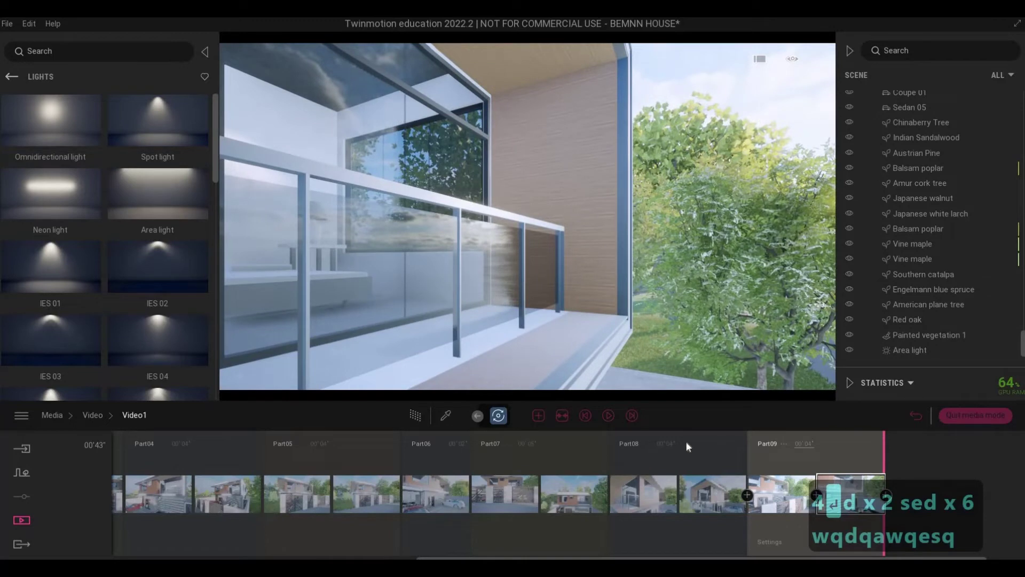
- Add Part10 from the balcony view with a 3-second duration
click(538, 416)
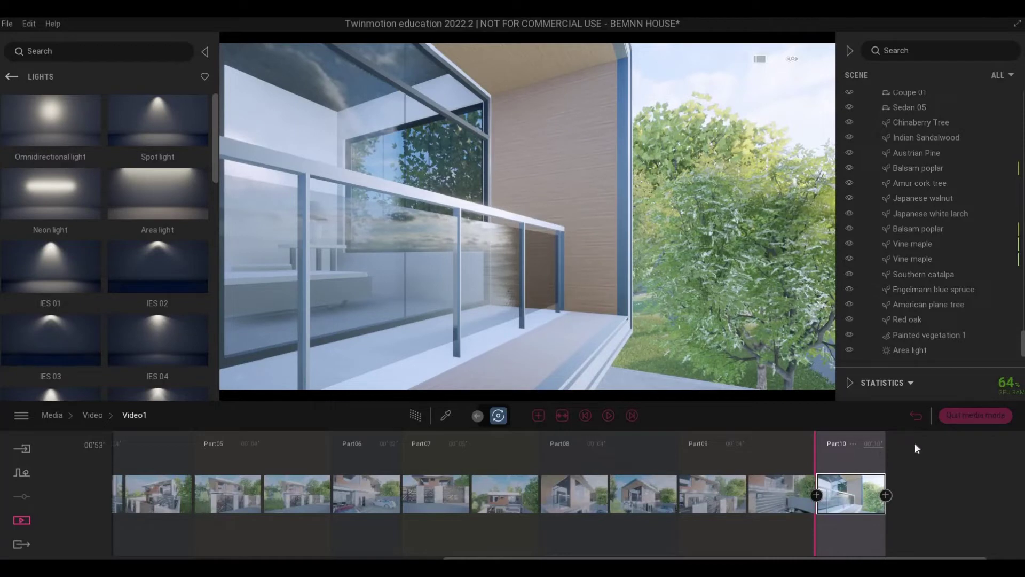
key(BackSpace)
key(BackSpace)
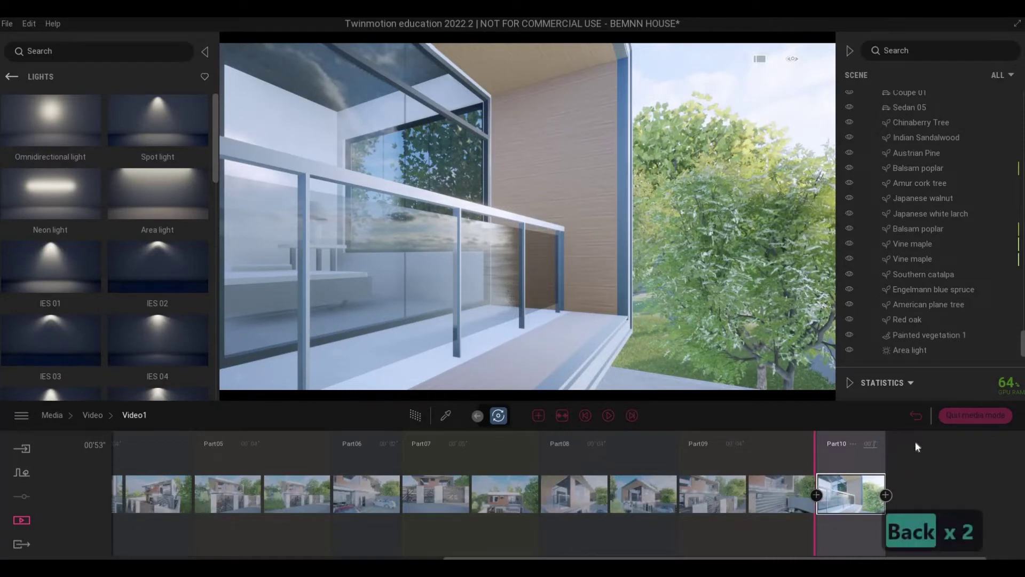
text(3)
key(Return)
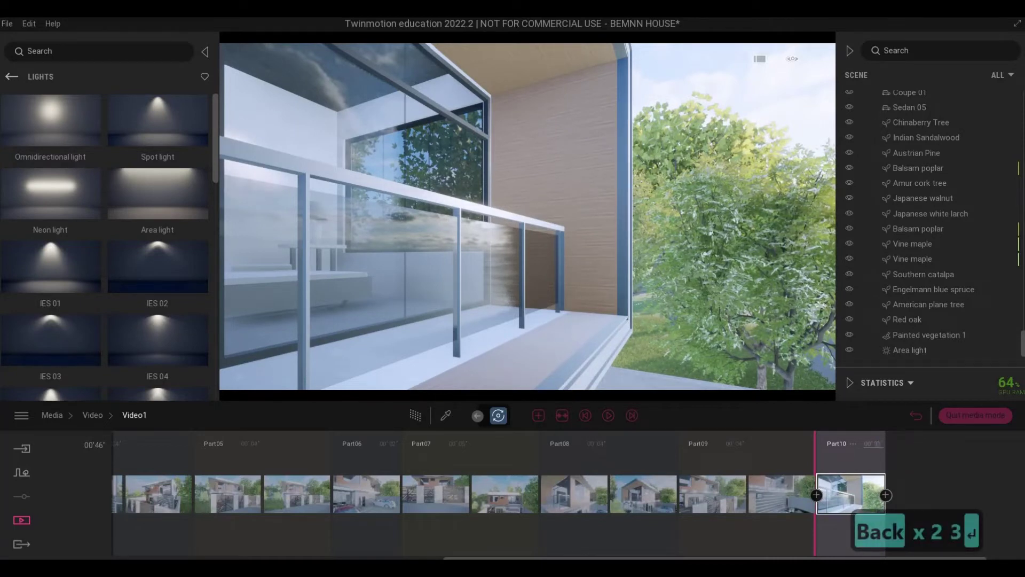
- Reposition the camera around the house, through the trees, over to the balcony and car
key(s)
key(s)
key(s)
key(s)
key(s)
key(s)
key(s)
key(a)
key(d)
key(d)
key(d)
key(d)
key(d)
key(d)
key(d)
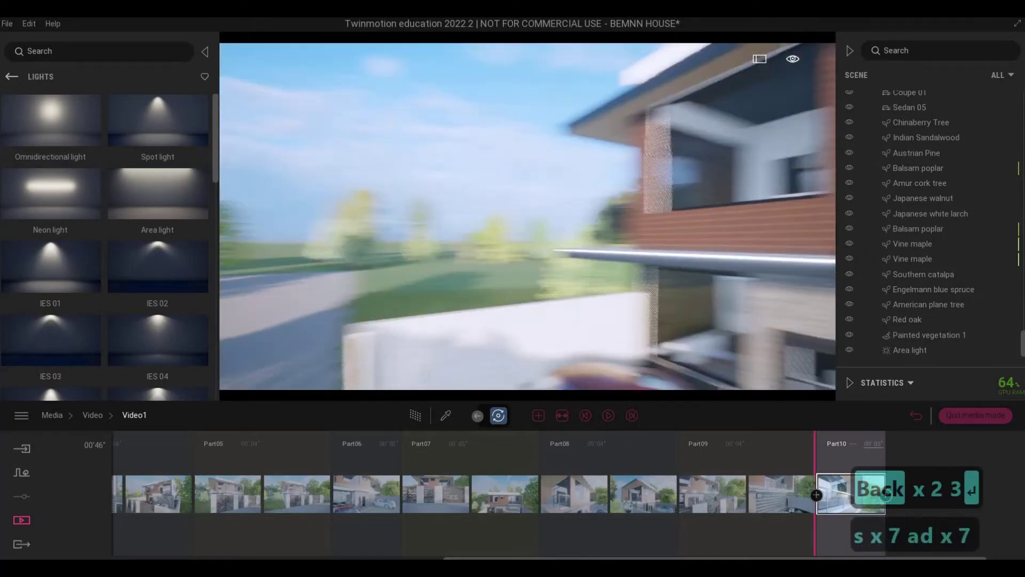
key(d)
key(d)
key(d)
key(d)
key(d)
key(d)
key(d)
key(d)
key(d)
key(s)
key(a)
key(a)
key(a)
key(a)
key(a)
key(a)
key(a)
key(a)
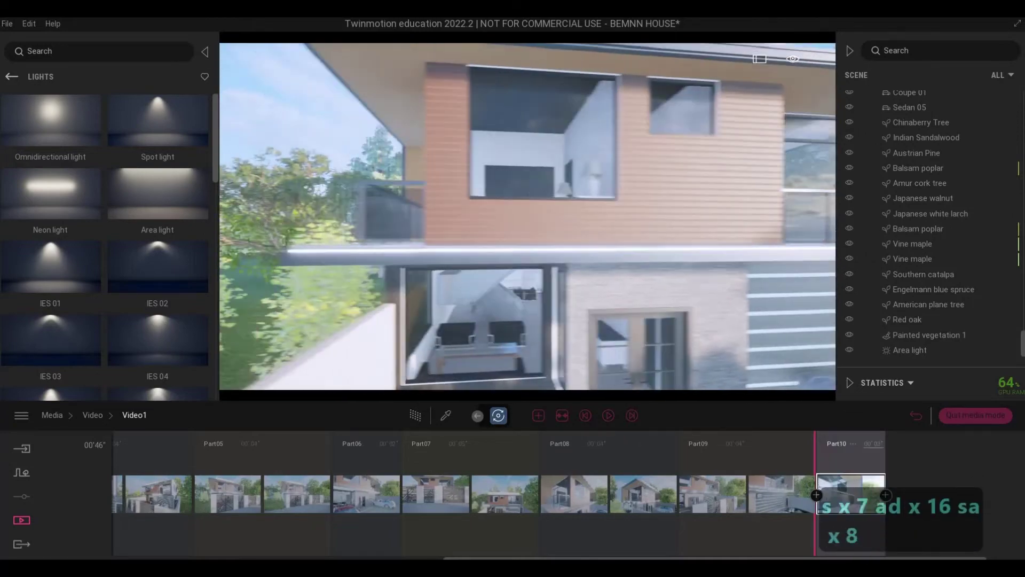
key(a)
key(a)
key(a)
key(a)
key(a)
key(a)
key(a)
key(a)
key(a)
key(a)
key(a)
key(a)
key(a)
key(a)
key(a)
key(a)
key(a)
key(a)
key(a)
key(a)
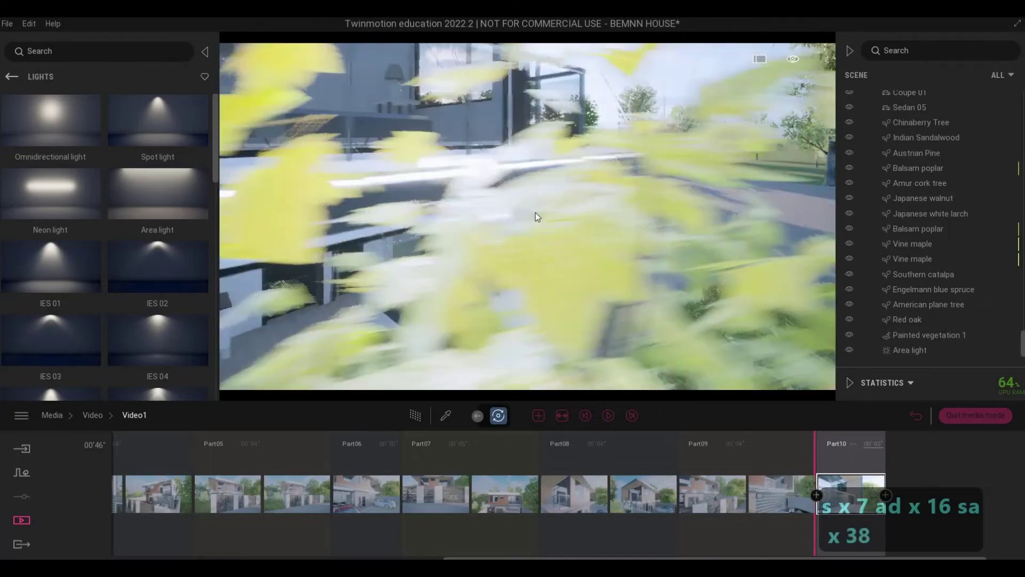
key(q)
key(a)
key(d)
key(d)
key(d)
key(d)
key(d)
key(d)
key(d)
key(d)
key(d)
key(d)
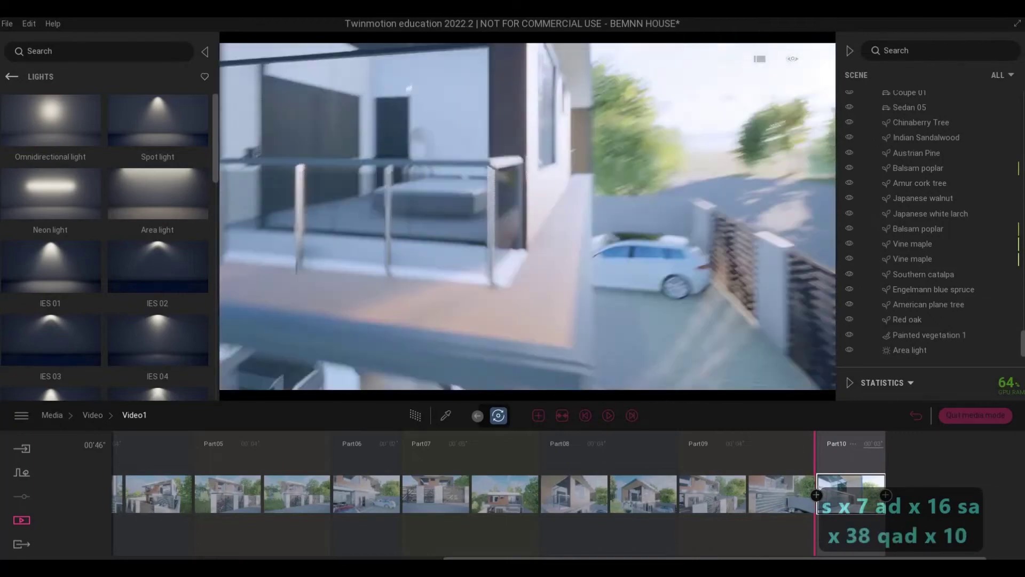
- Turn the camera to a straight-on view of the slatted front gate
key(d)
key(d)
key(d)
key(d)
key(d)
key(d)
key(d)
key(d)
key(d)
key(d)
key(d)
key(d)
key(d)
key(d)
key(d)
key(w)
key(e)
key(d)
key(s)
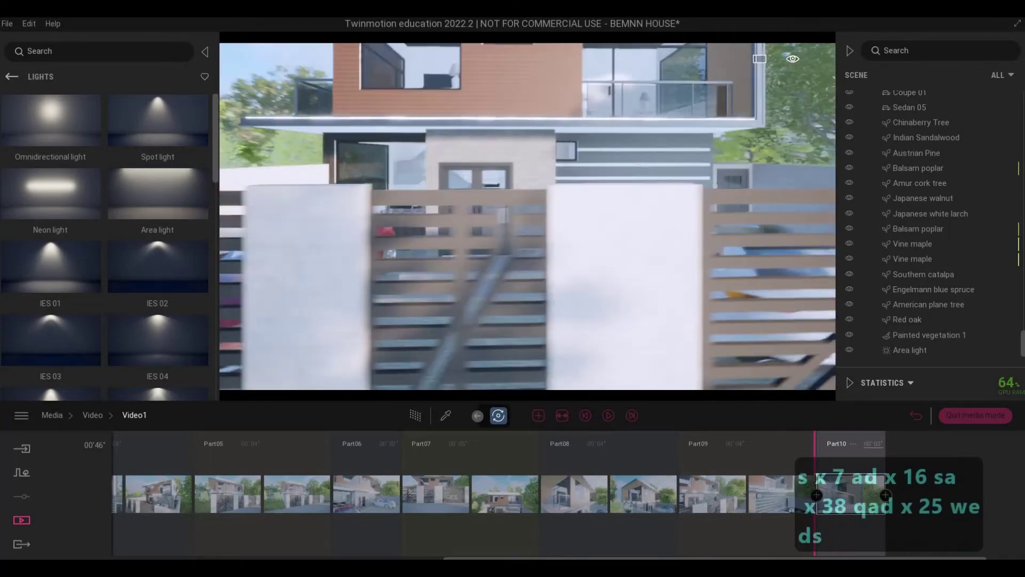
key(s)
key(e)
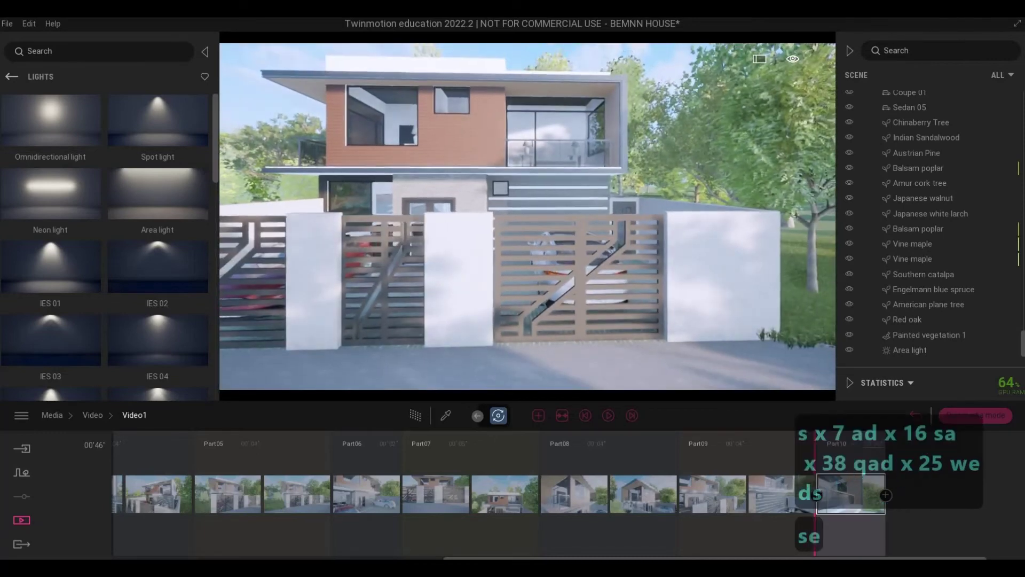
key(a)
key(e)
key(w)
key(w)
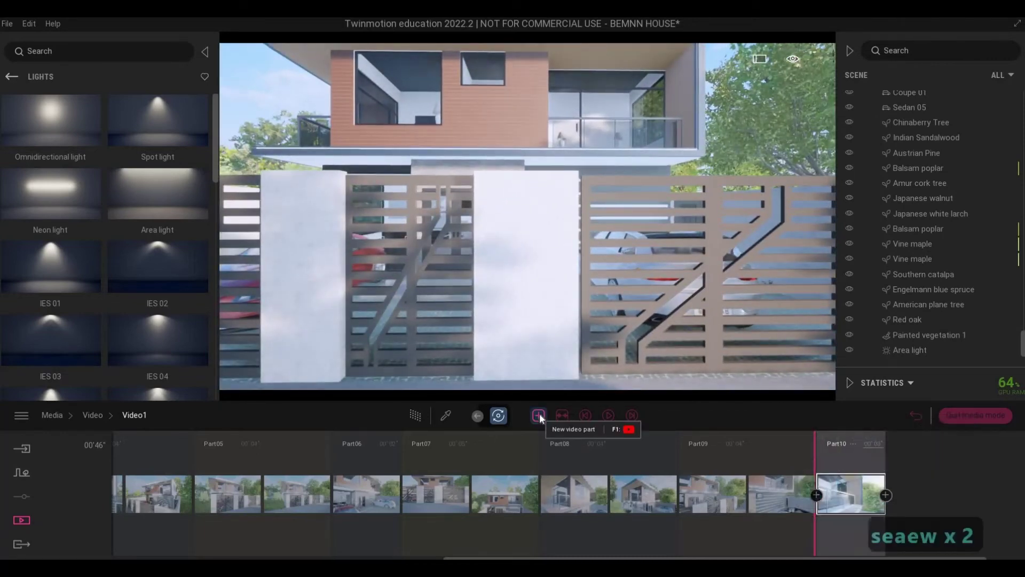
- Add Part11 from a pulled-back view of the full house front, lasting 5 seconds
click(539, 414)
key(s)
key(s)
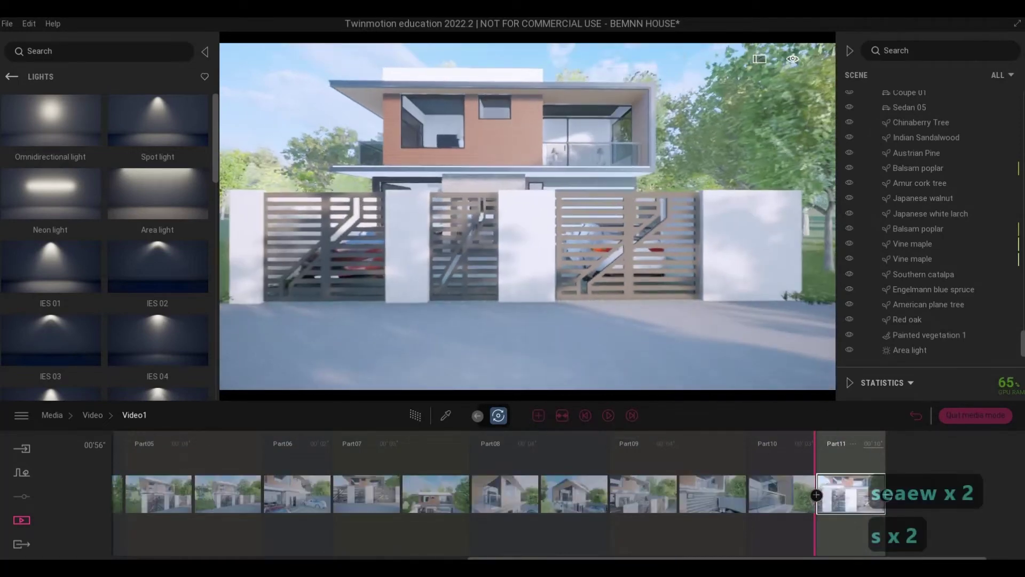
key(s)
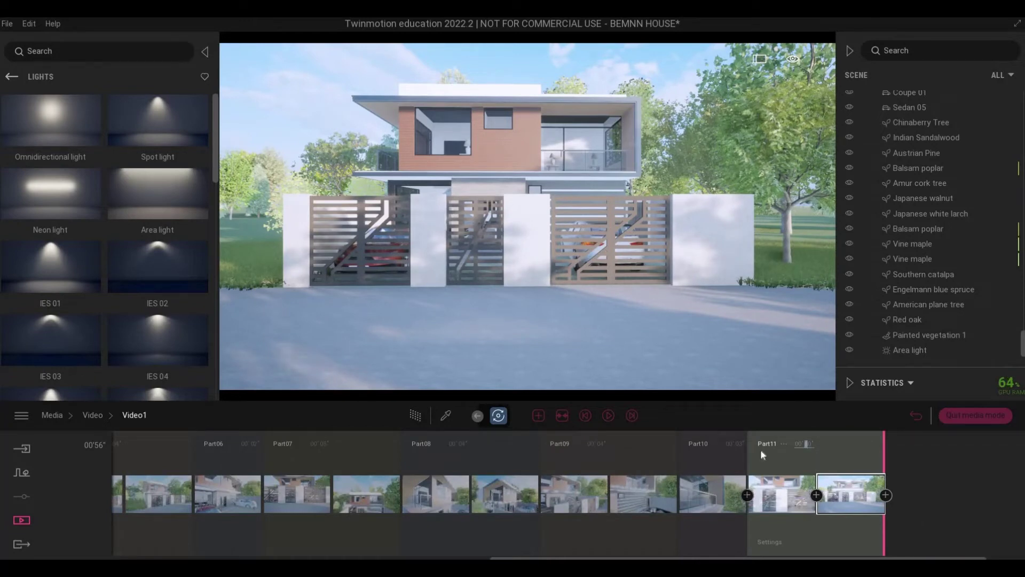
key(BackSpace)
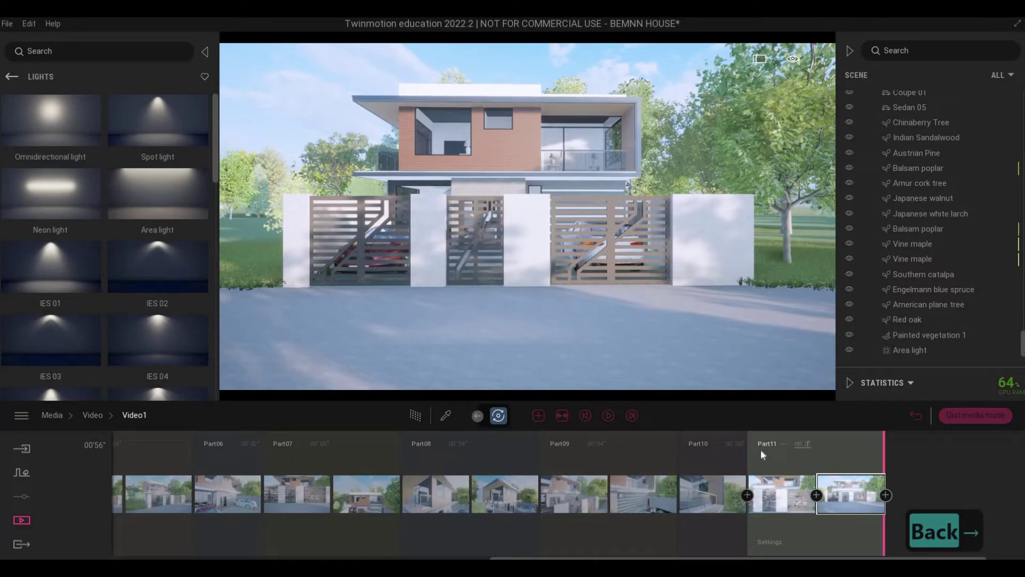
text(5)
key(Return)
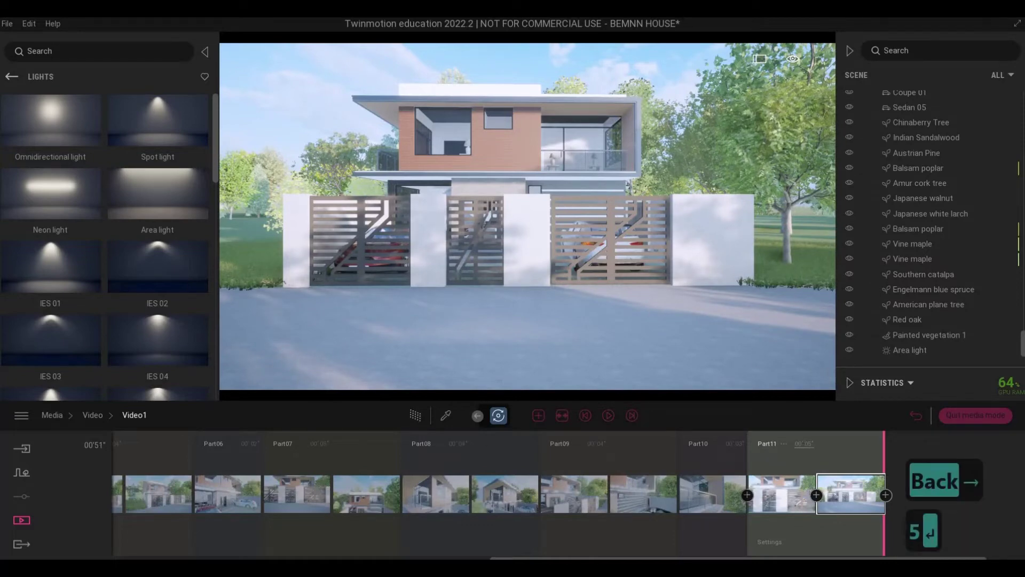
- Move the camera to an angled corner view of the house
key(d)
key(d)
key(d)
key(d)
key(d)
key(d)
key(d)
key(d)
key(d)
key(d)
key(d)
key(d)
key(d)
key(d)
key(w)
key(d)
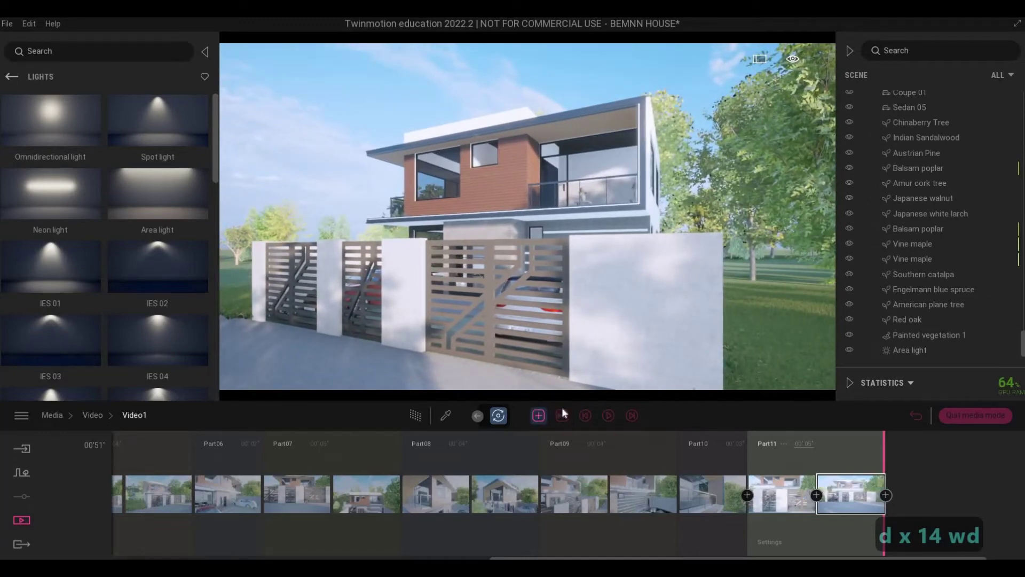
- Add Part12 from the angled corner view, adjust camera distance, and set it to 5 seconds
click(538, 415)
key(s)
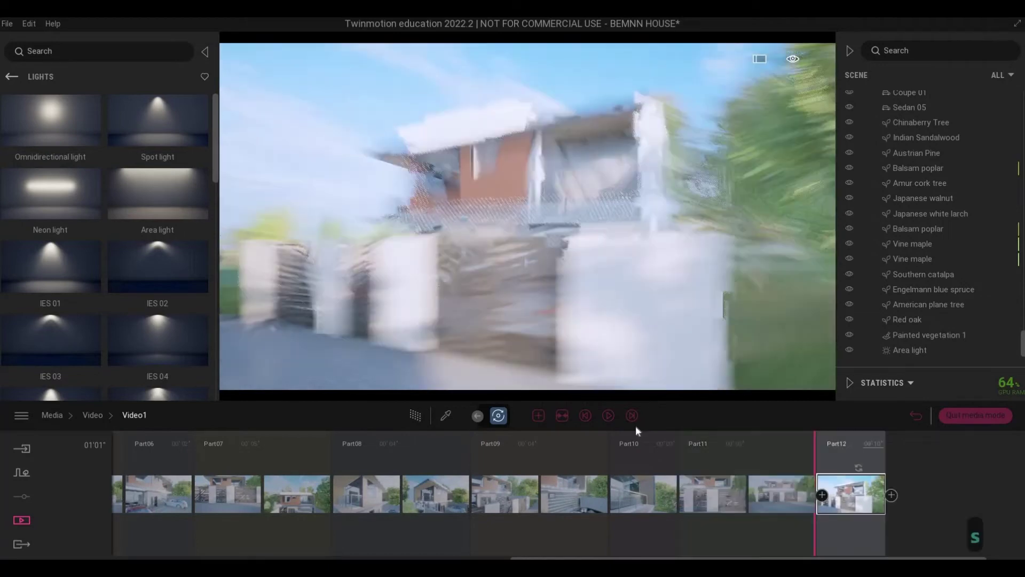
key(s)
key(s)
key(s)
key(s)
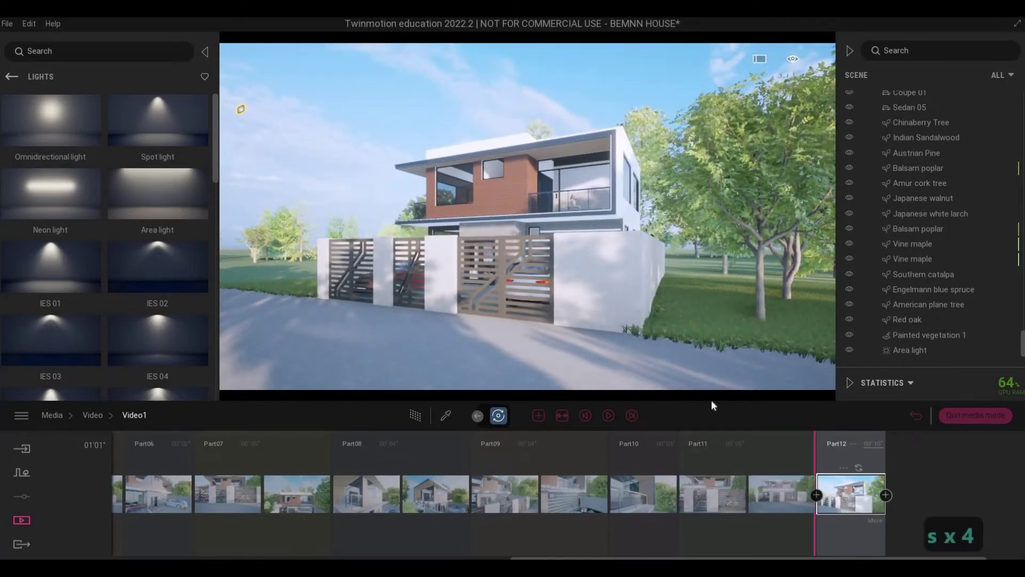
key(w)
key(w)
key(w)
key(w)
key(w)
key(w)
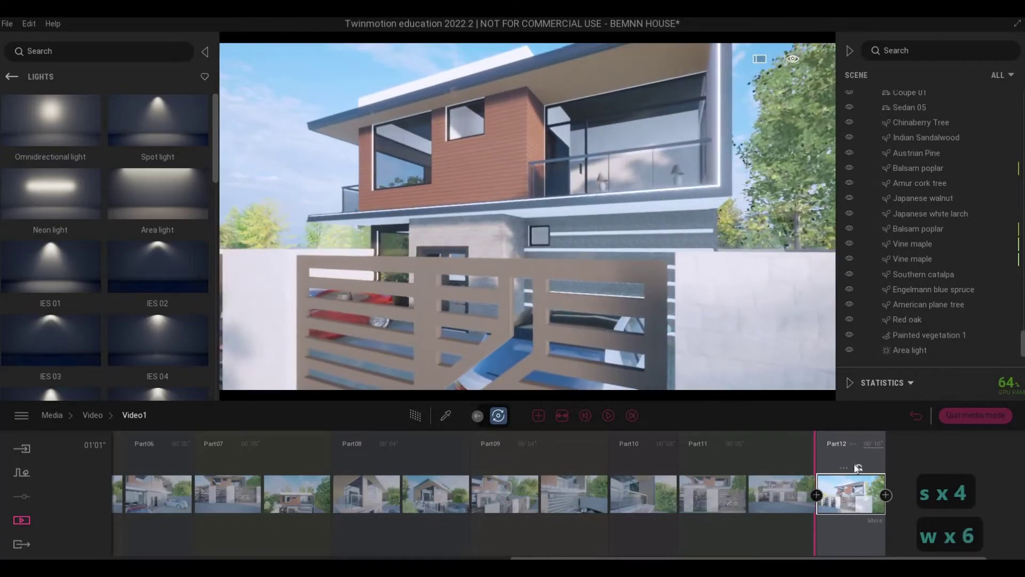
key(s)
key(s)
key(s)
key(s)
key(s)
key(s)
key(s)
key(s)
key(s)
key(s)
key(s)
key(s)
key(s)
key(s)
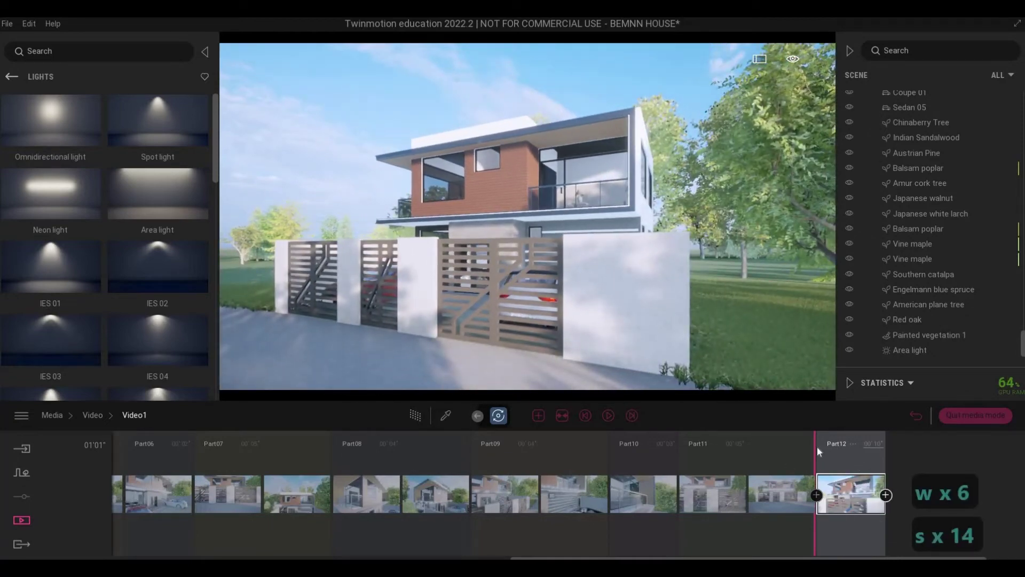
click(817, 446)
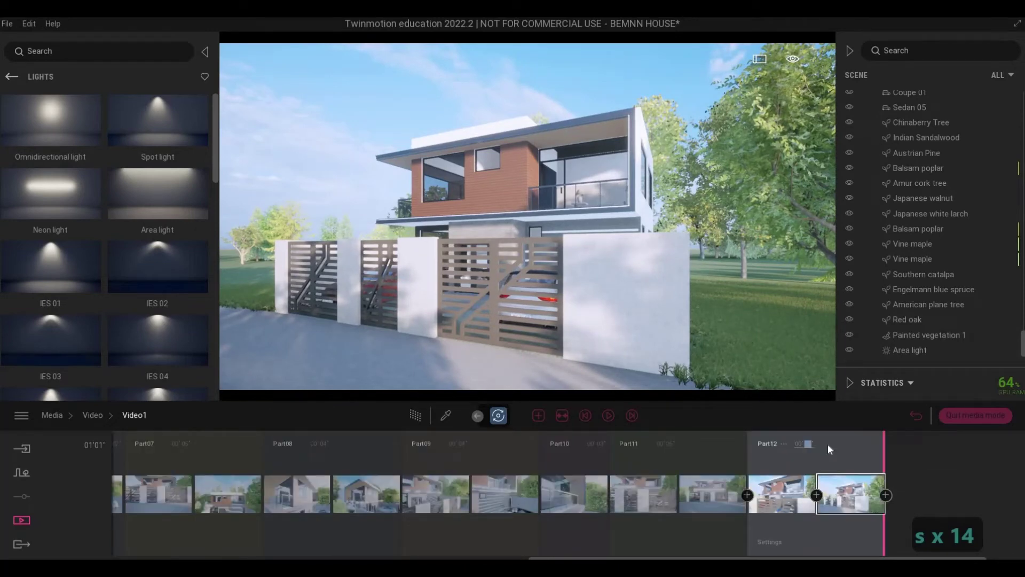
text(5)
key(Return)
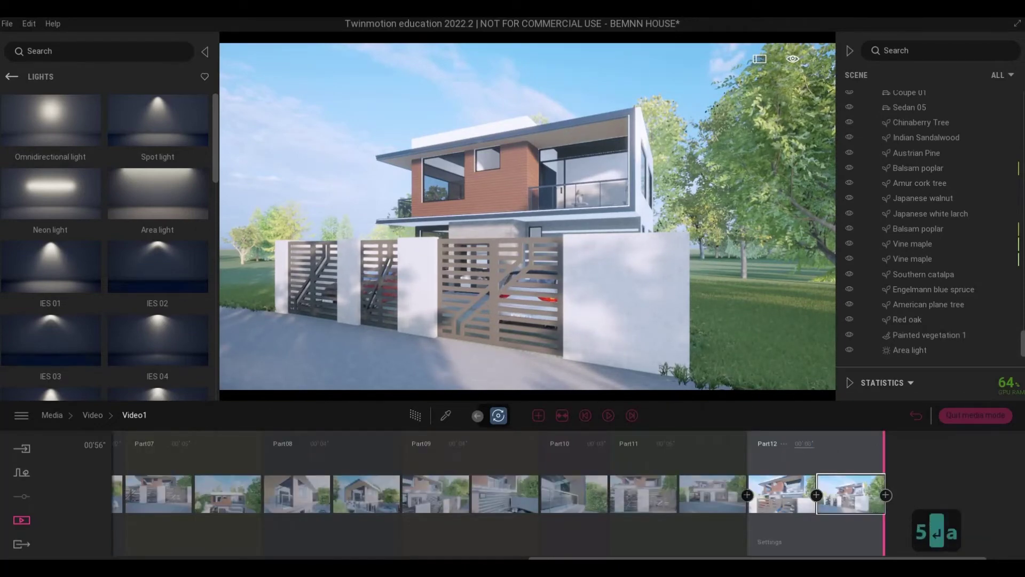
- Circle the camera to a side view and add Part13 lasting 5 seconds
key(w)
key(w)
key(w)
key(a)
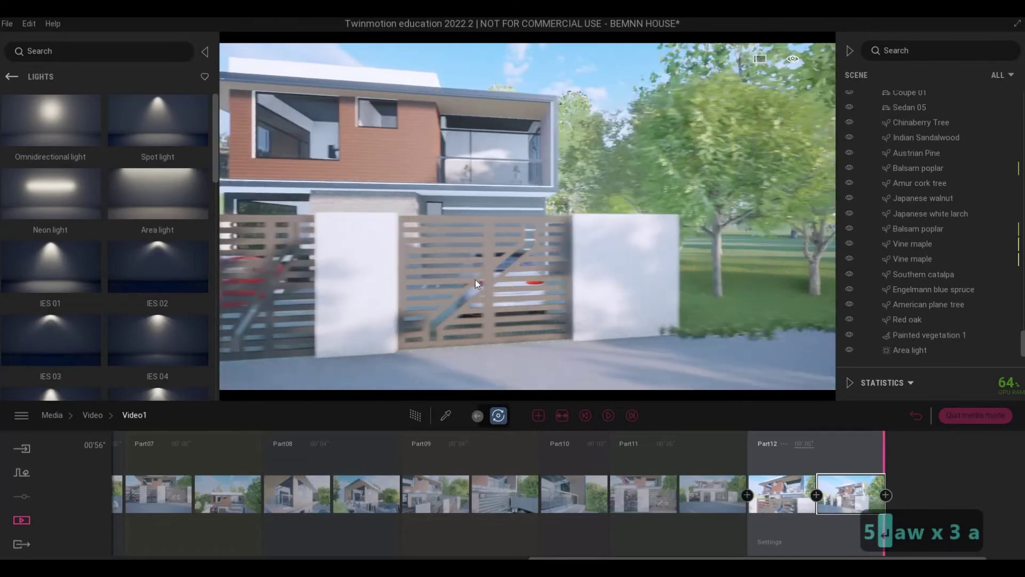
key(a)
key(a)
key(a)
key(a)
key(a)
key(a)
key(a)
key(a)
key(a)
key(a)
key(a)
key(a)
key(a)
key(a)
key(a)
key(a)
key(a)
key(a)
key(a)
key(a)
key(w)
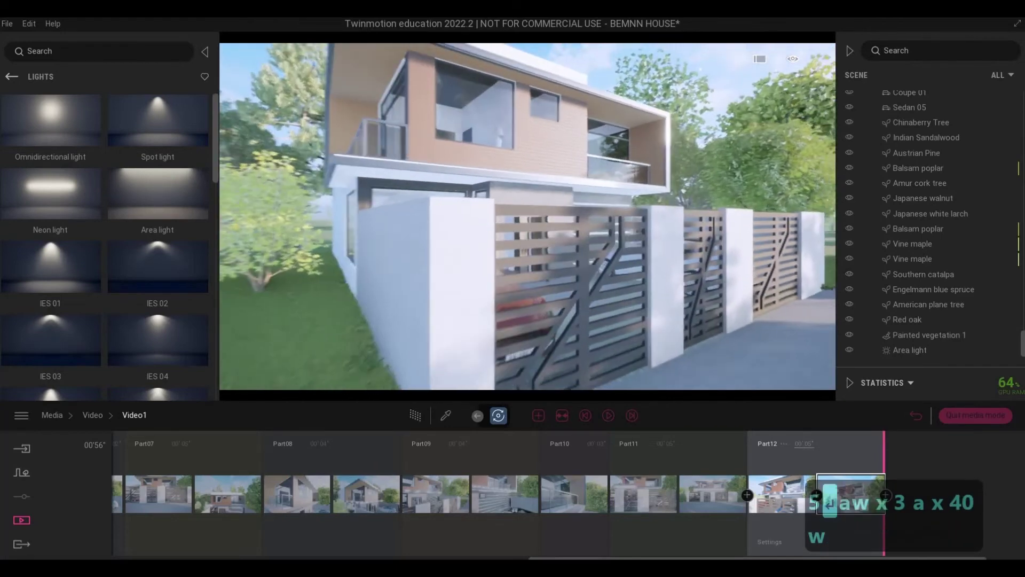
click(547, 412)
key(s)
key(s)
key(s)
key(s)
key(s)
key(s)
key(s)
key(s)
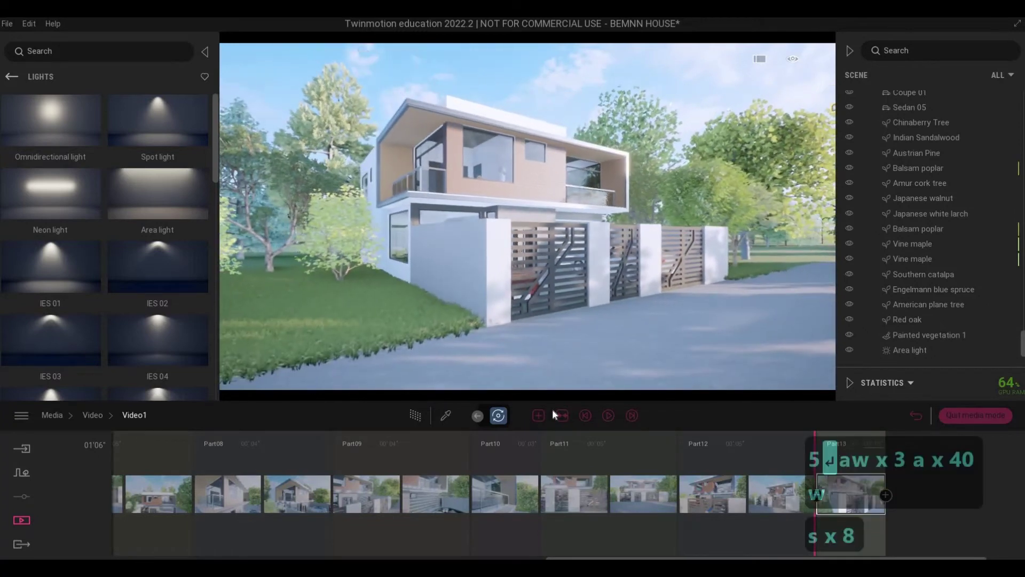
key(w)
key(w)
key(s)
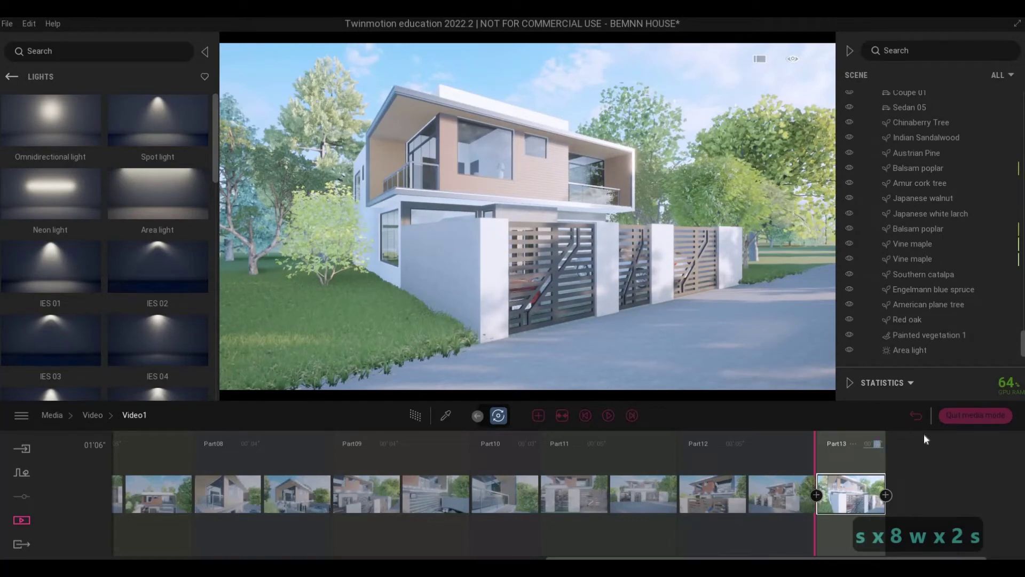
text(5)
key(Return)
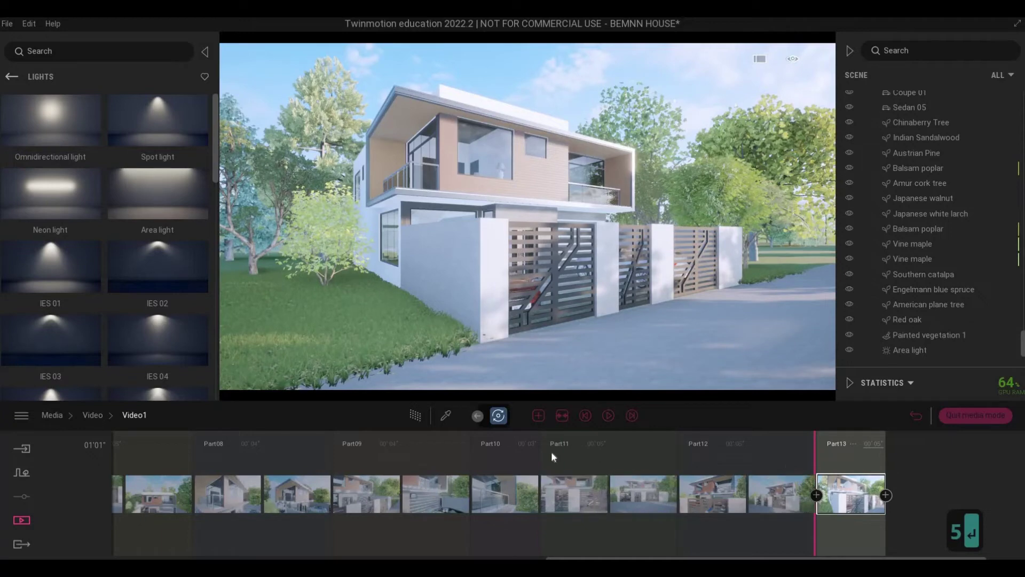
- Shorten Part10 to 2 seconds and save the BEMNN HOUSE project
click(522, 455)
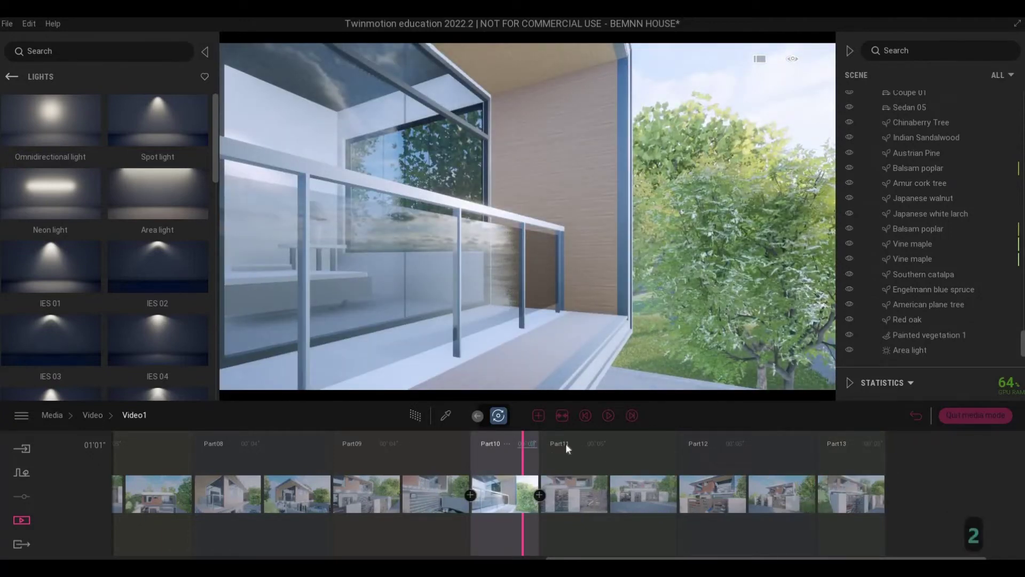
key(Return)
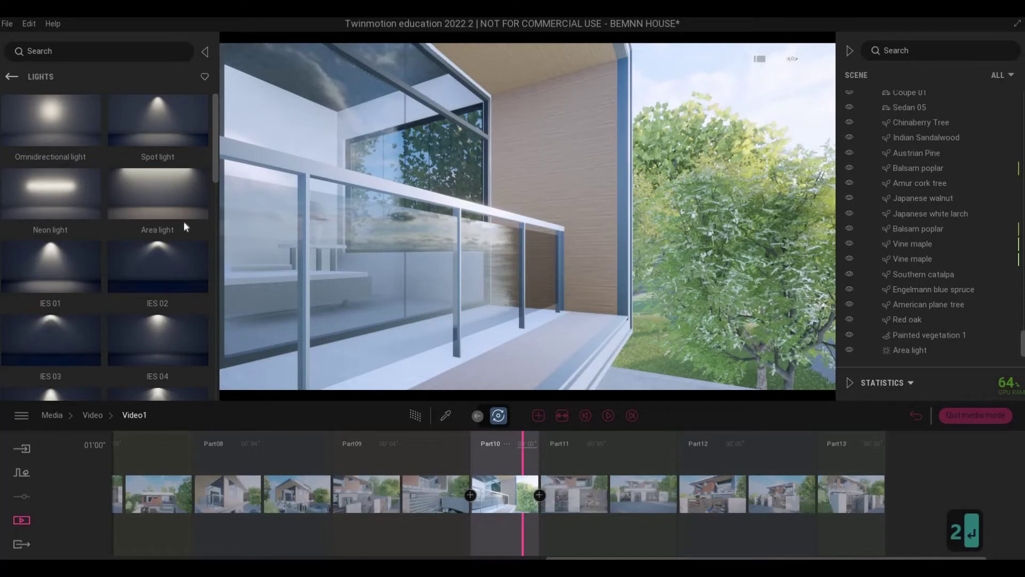
click(13, 106)
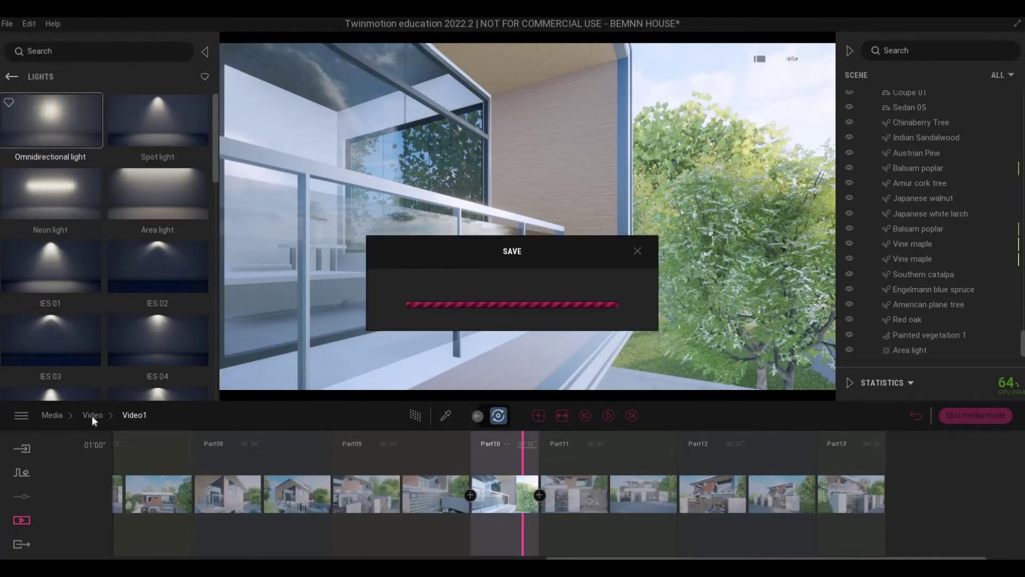
key(F1)
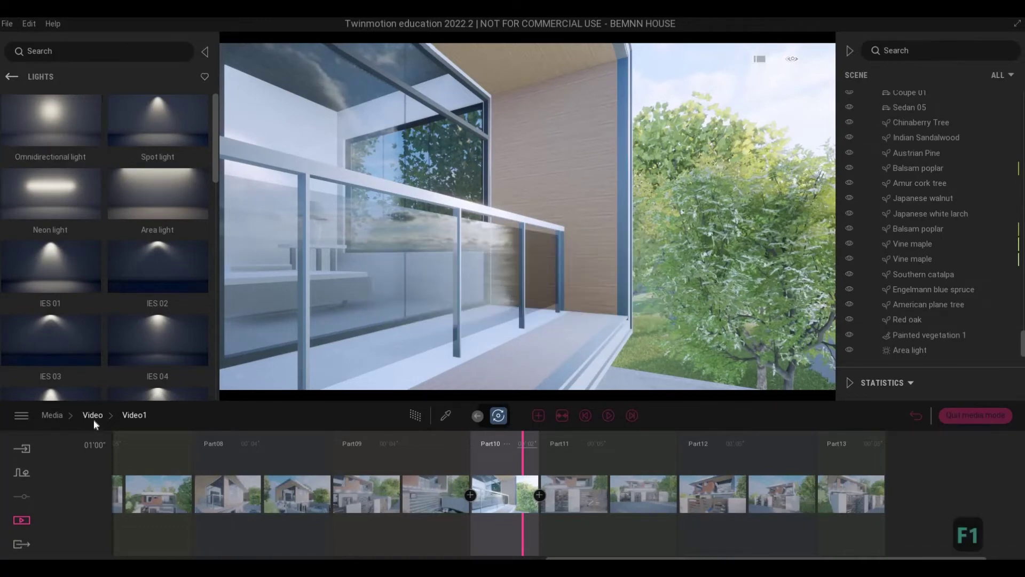
- Rename the Video1 walkthrough to SHOWREEL
click(92, 416)
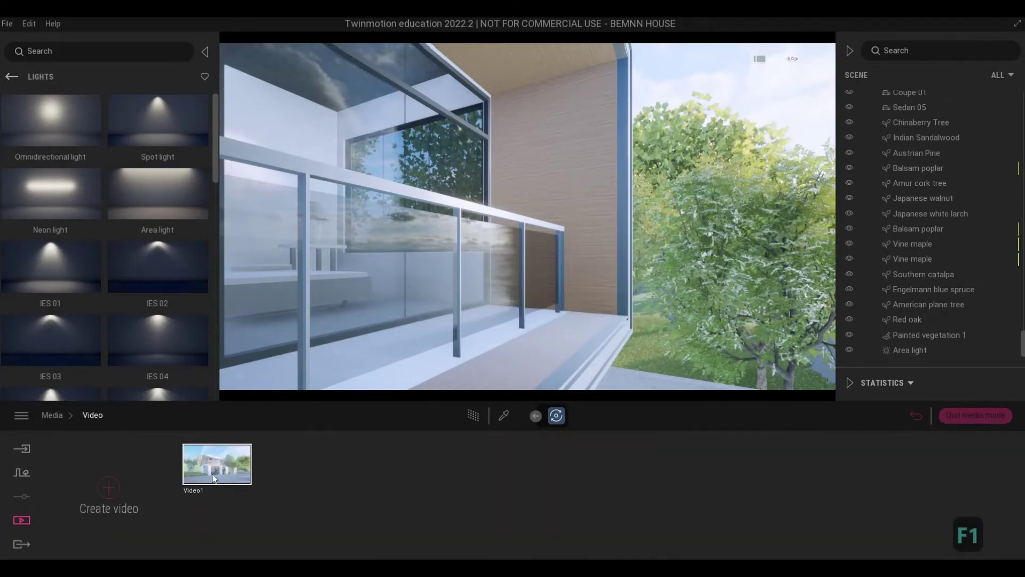
click(217, 439)
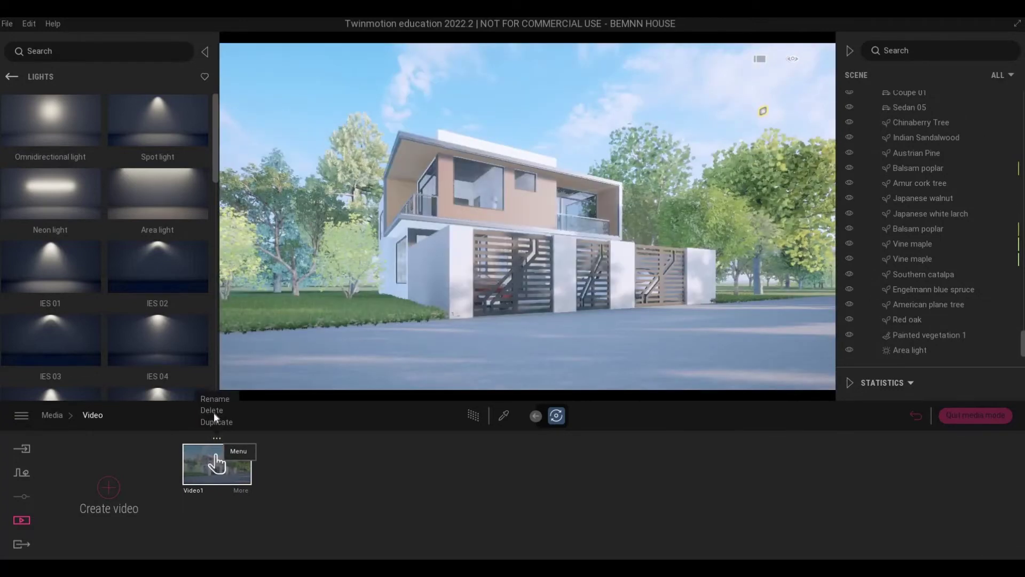
click(216, 403)
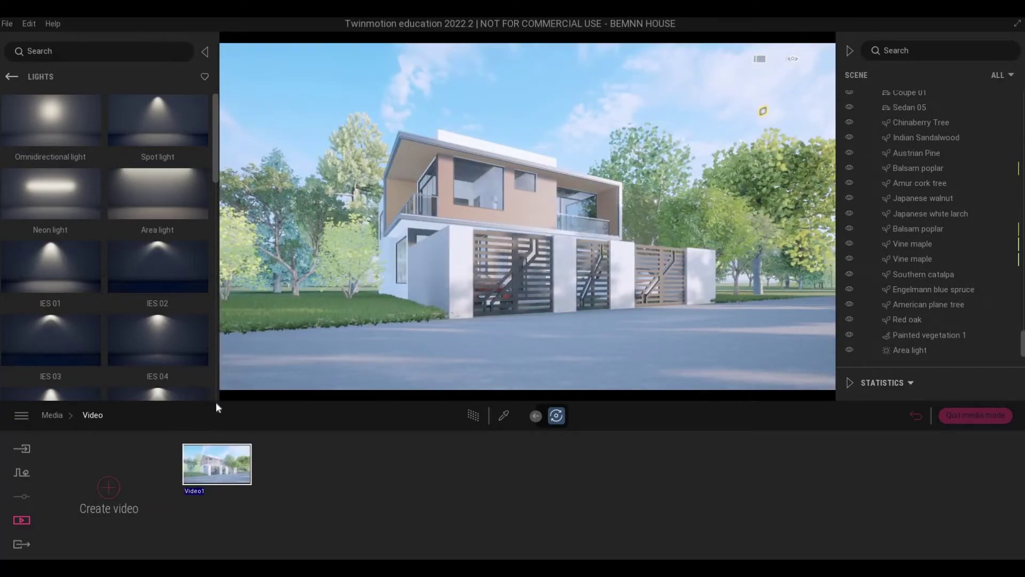
text(SHOW)
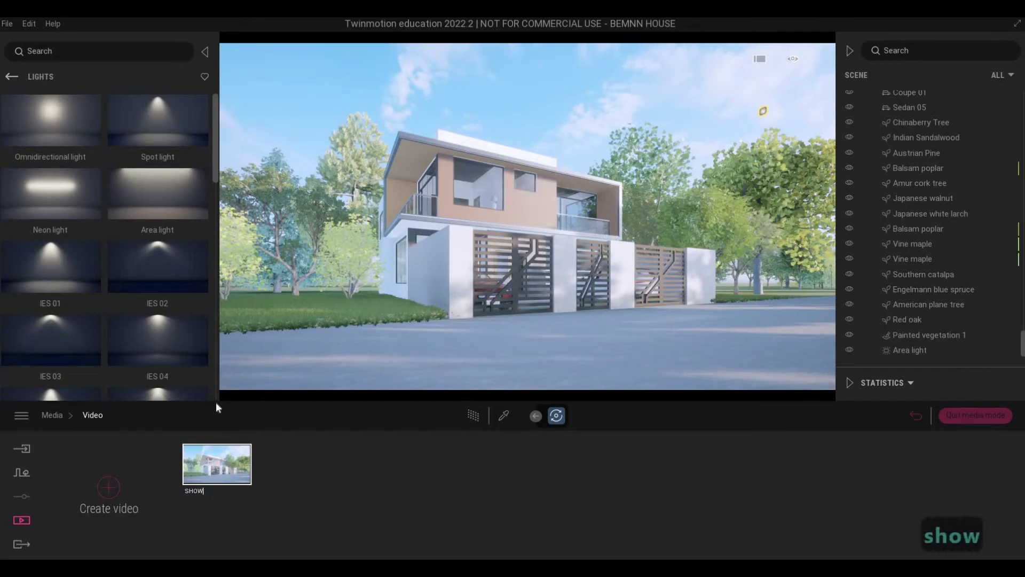
text(REEL)
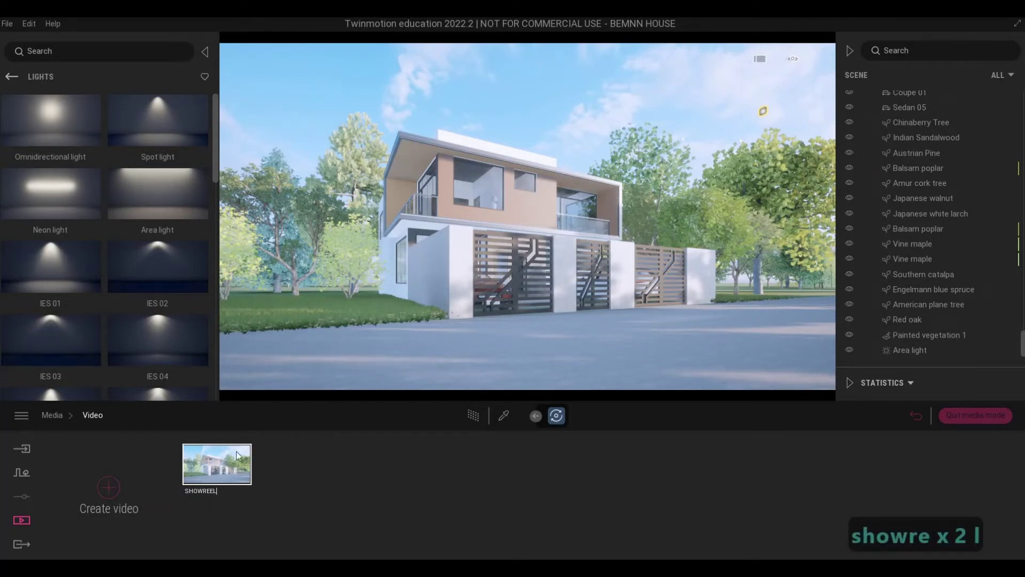
key(Return)
- Duplicate SHOWREEL and name the copy SHORT
click(216, 438)
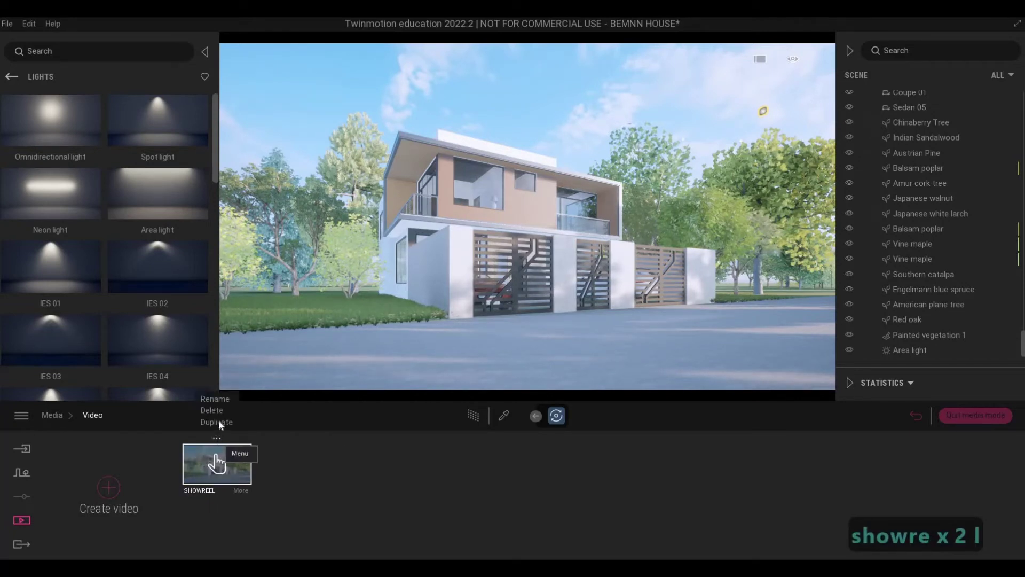
click(219, 420)
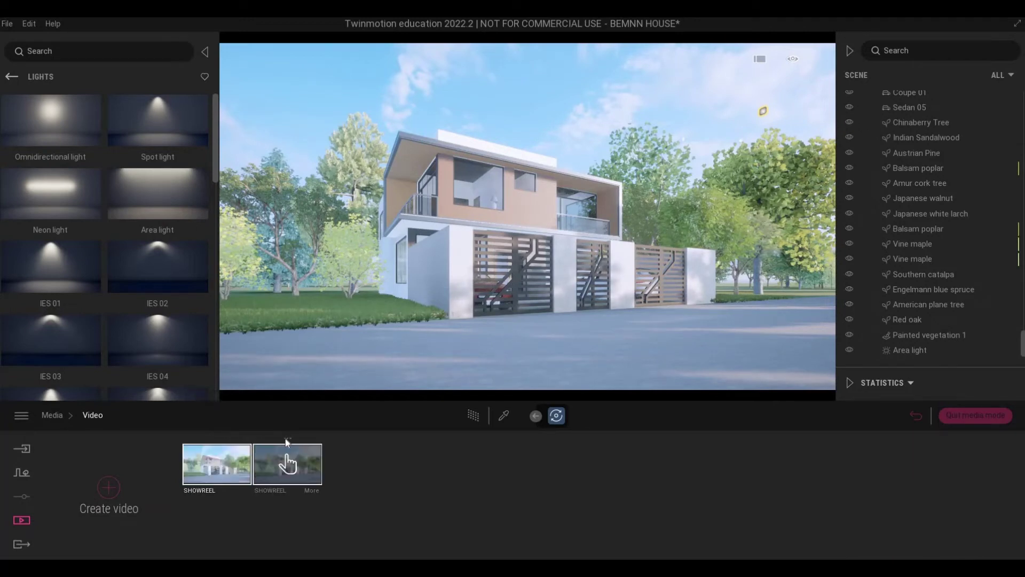
click(293, 409)
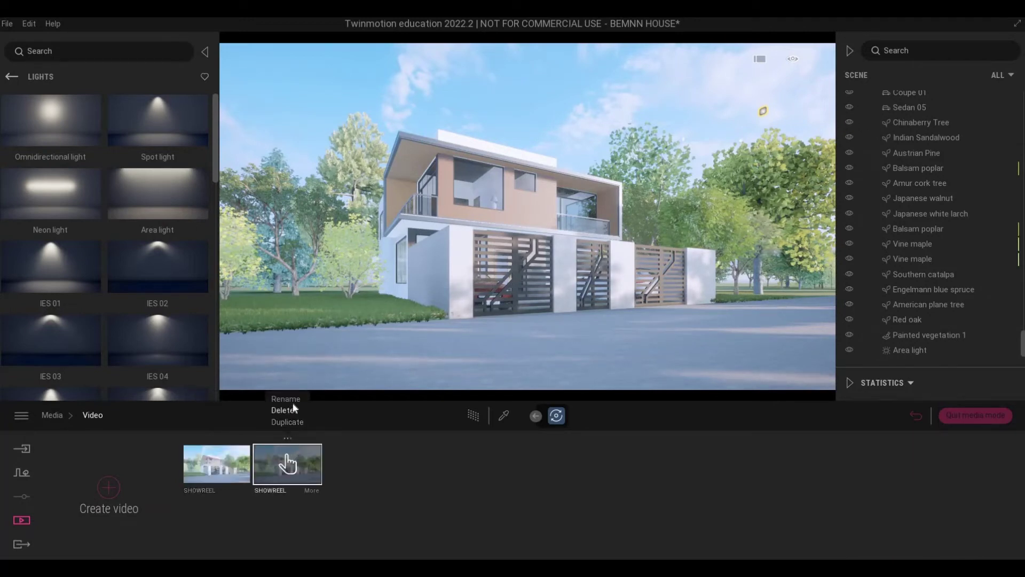
click(286, 398)
text(short)
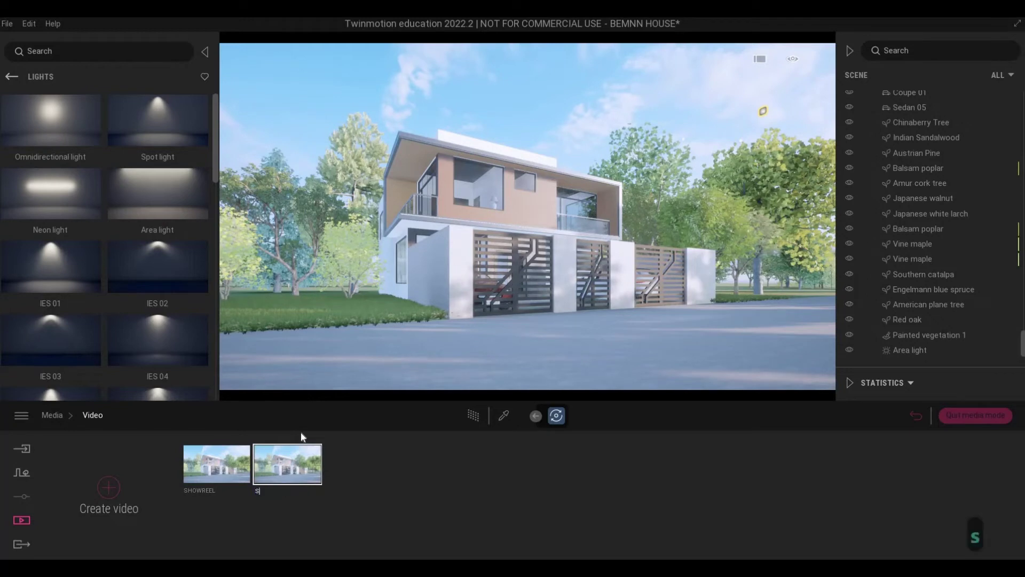
key(Return)
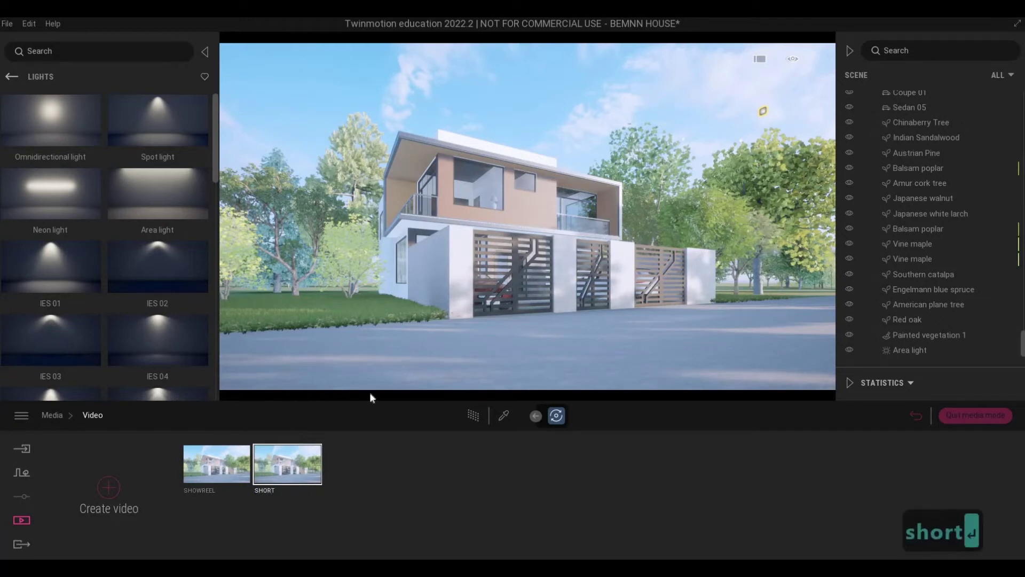
click(315, 477)
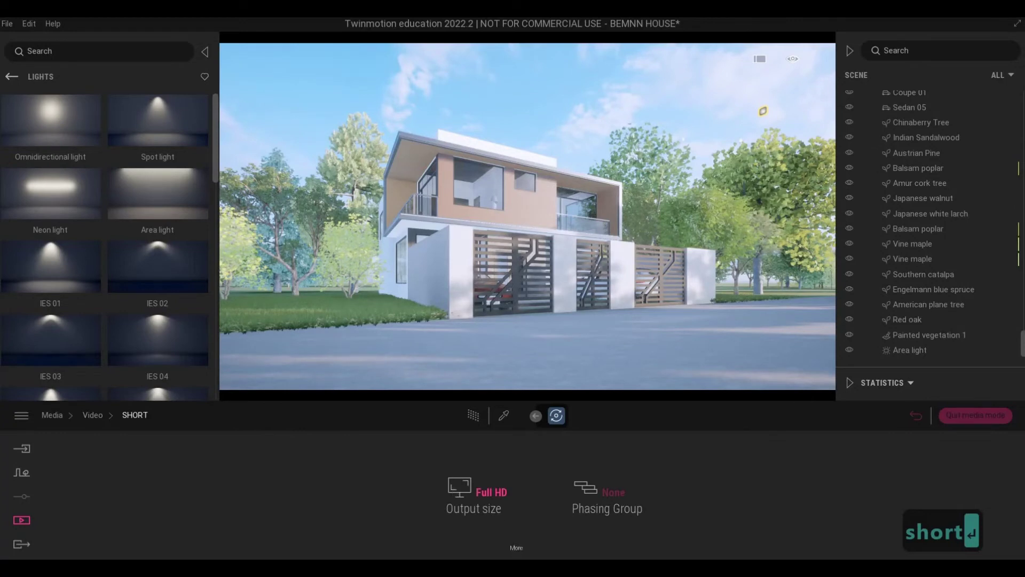
- Set SHORT's custom output size to height 1000 and width 700, then return to the video list
click(467, 499)
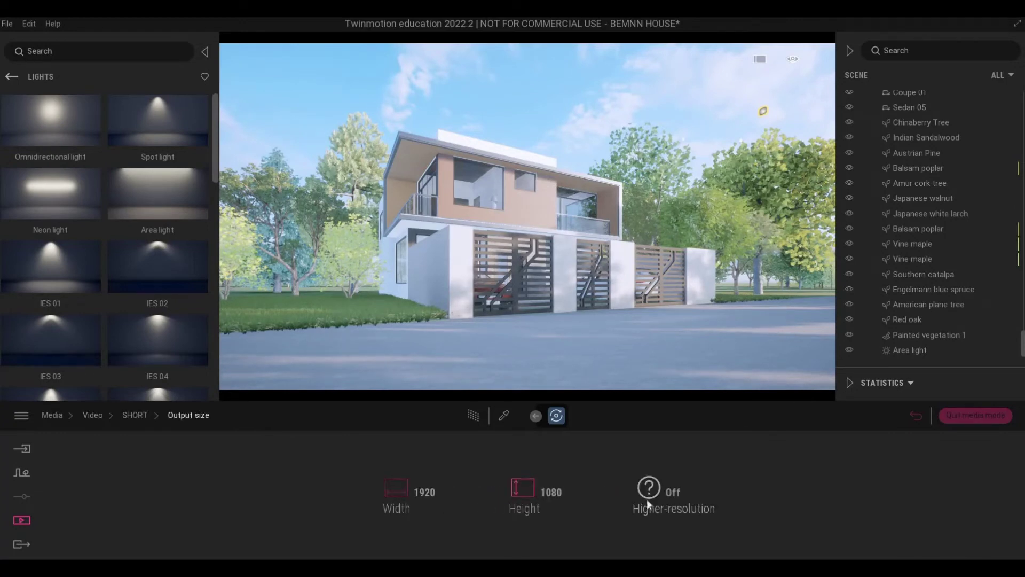
text(7)
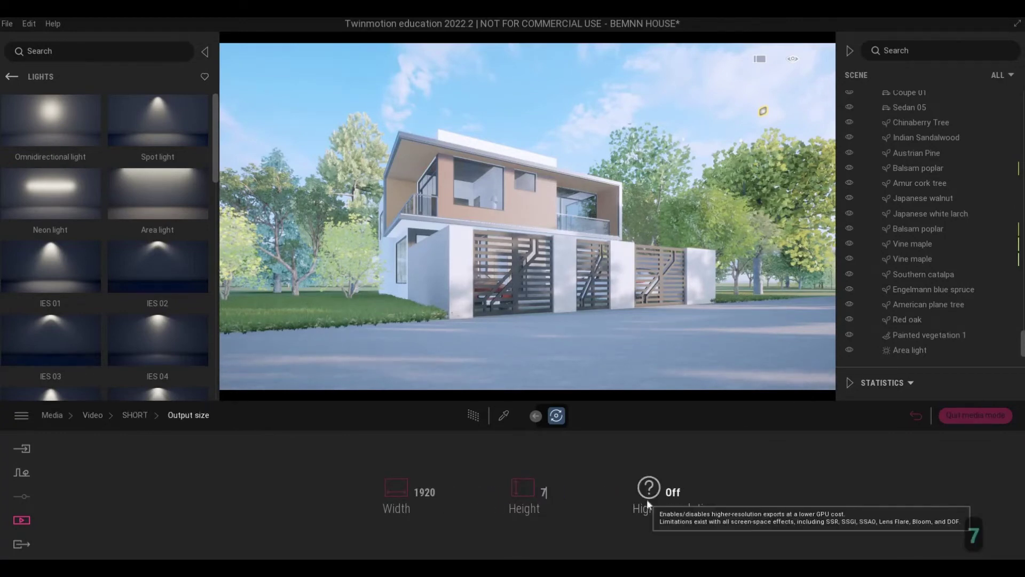
text(0)
key(BackSpace)
key(BackSpace)
key(BackSpace)
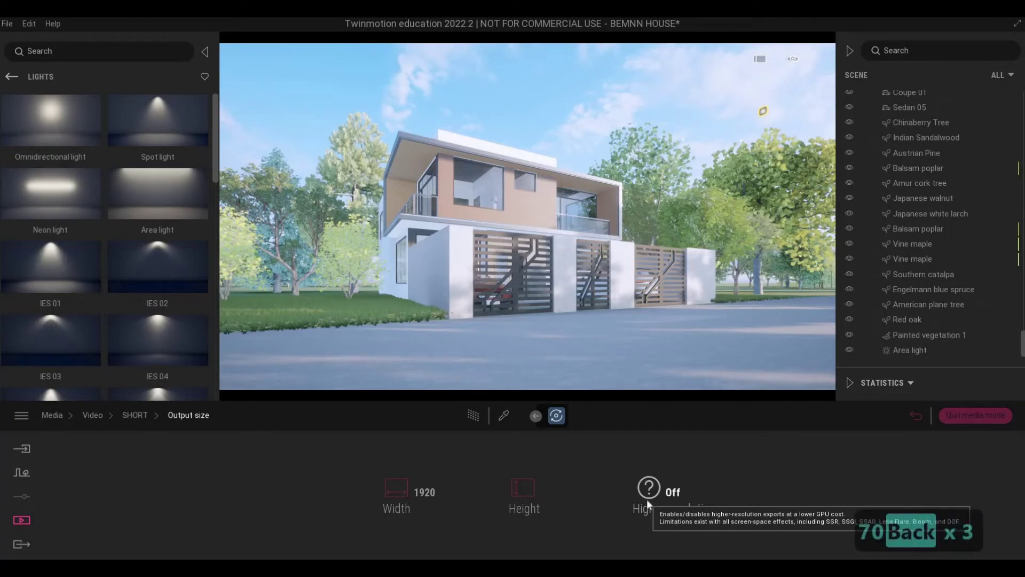
text(1000)
key(Return)
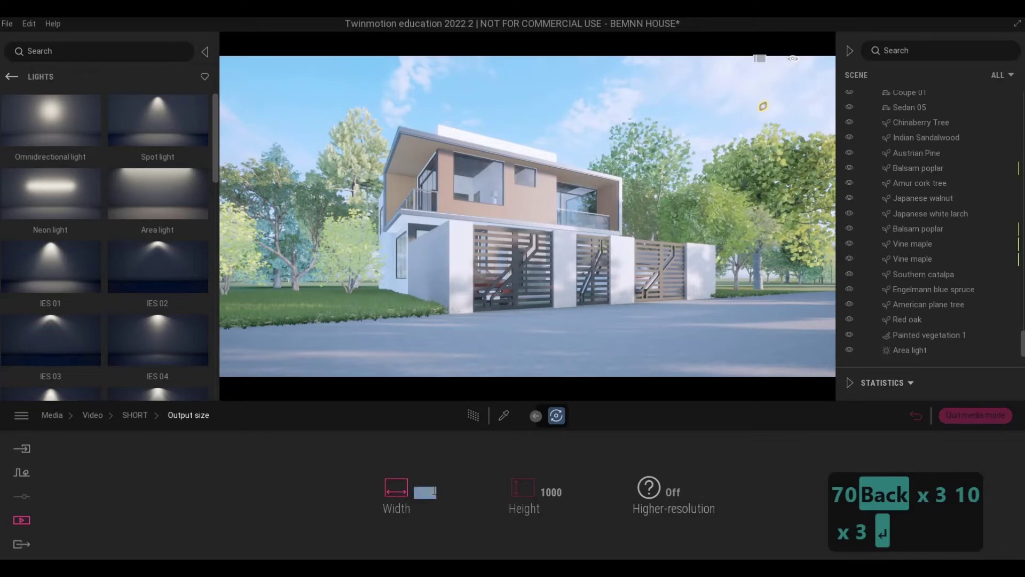
text(700)
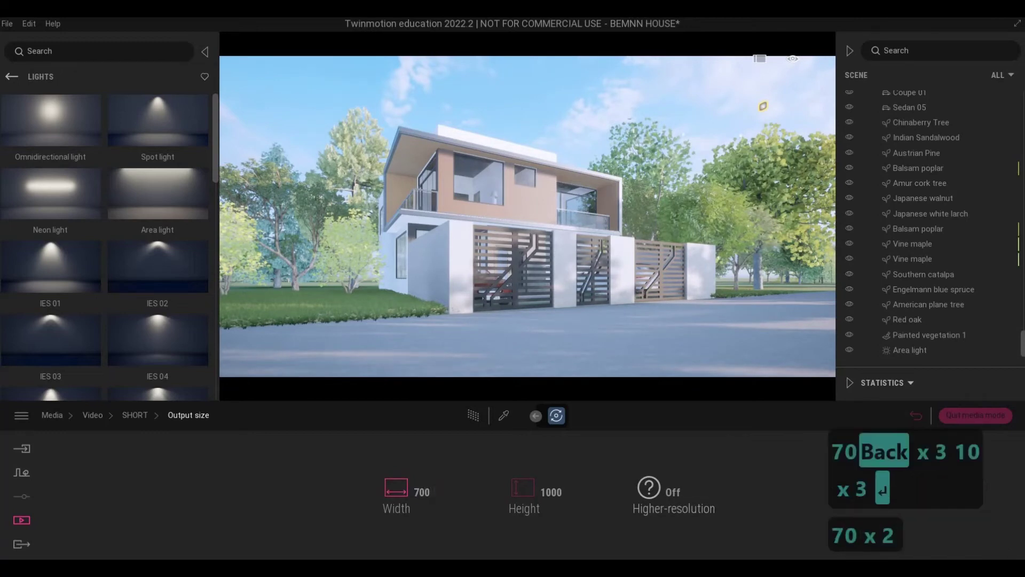
key(Return)
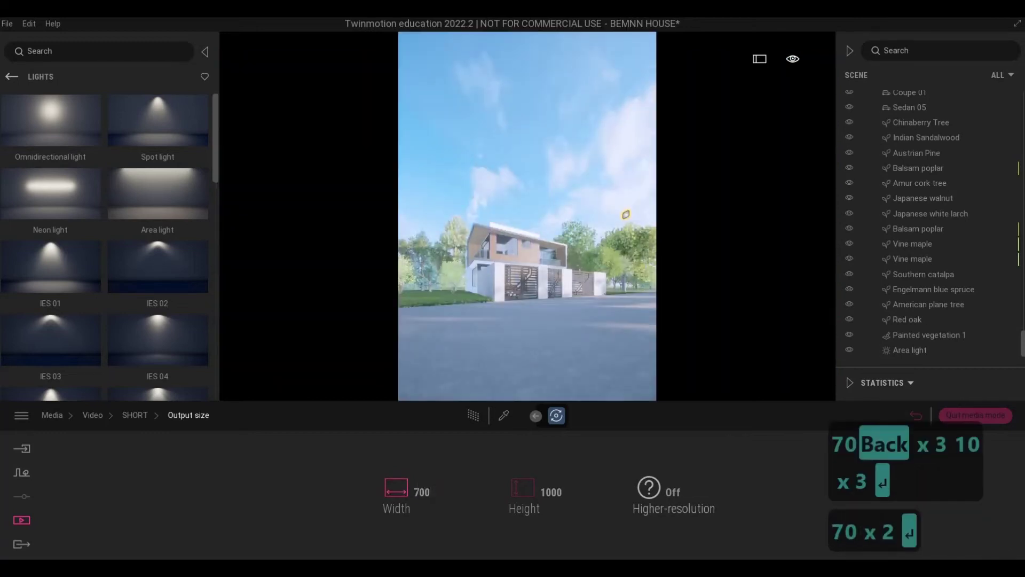
click(144, 417)
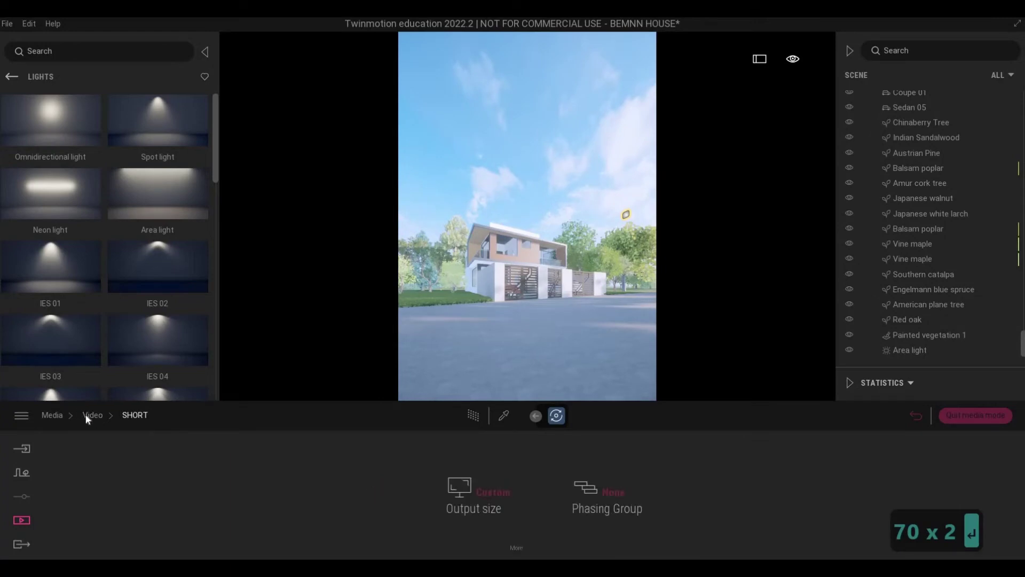
key(Escape)
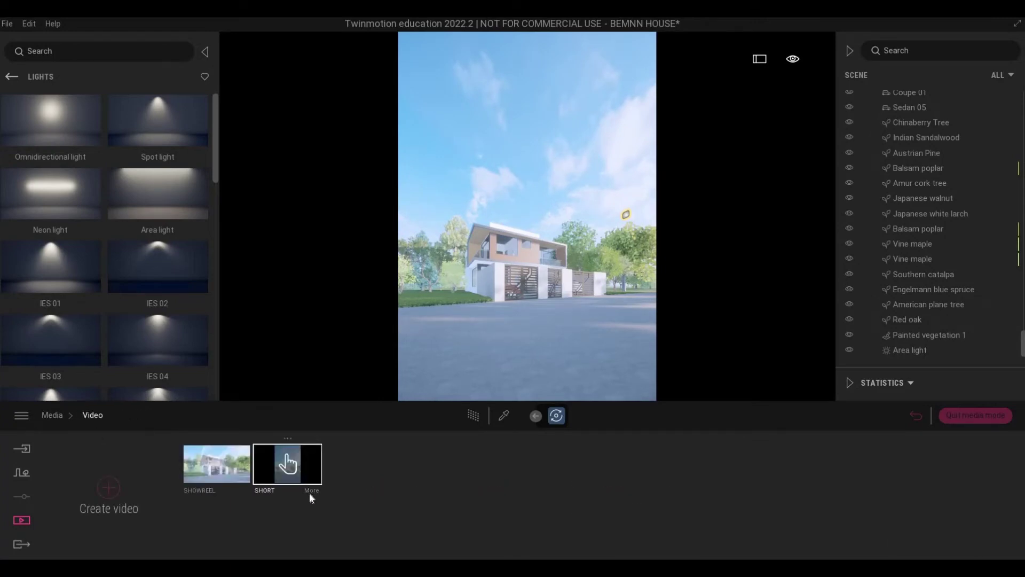
- Open SHORT's timeline, preview it, then replay the preview starting from Part05
click(309, 492)
click(103, 415)
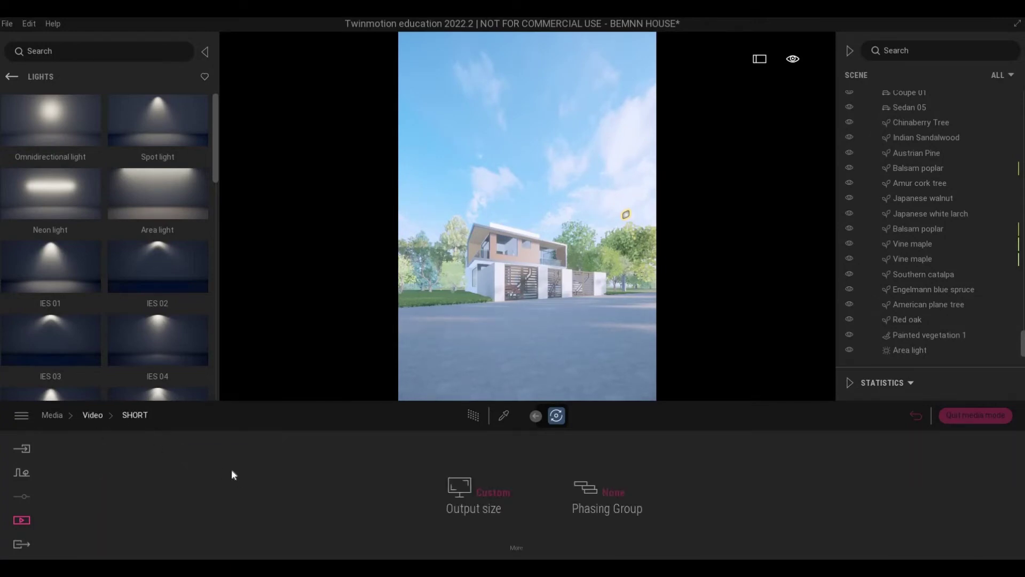
click(297, 474)
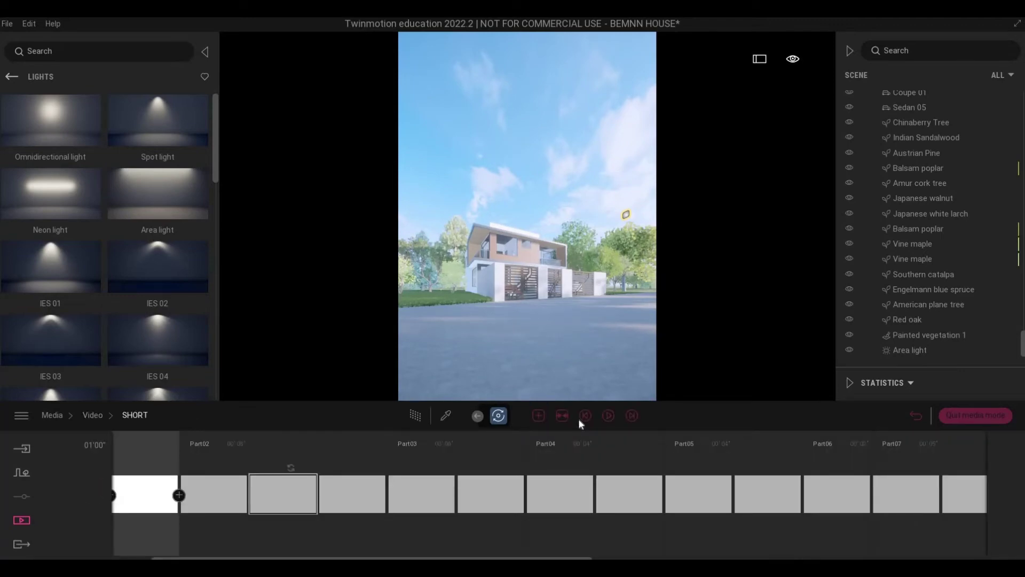
click(608, 416)
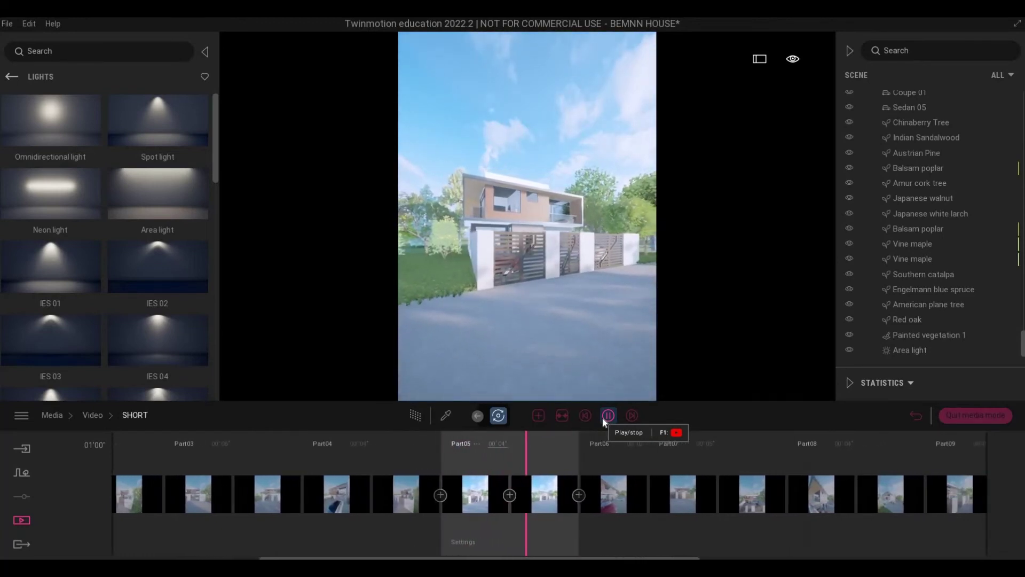
click(608, 416)
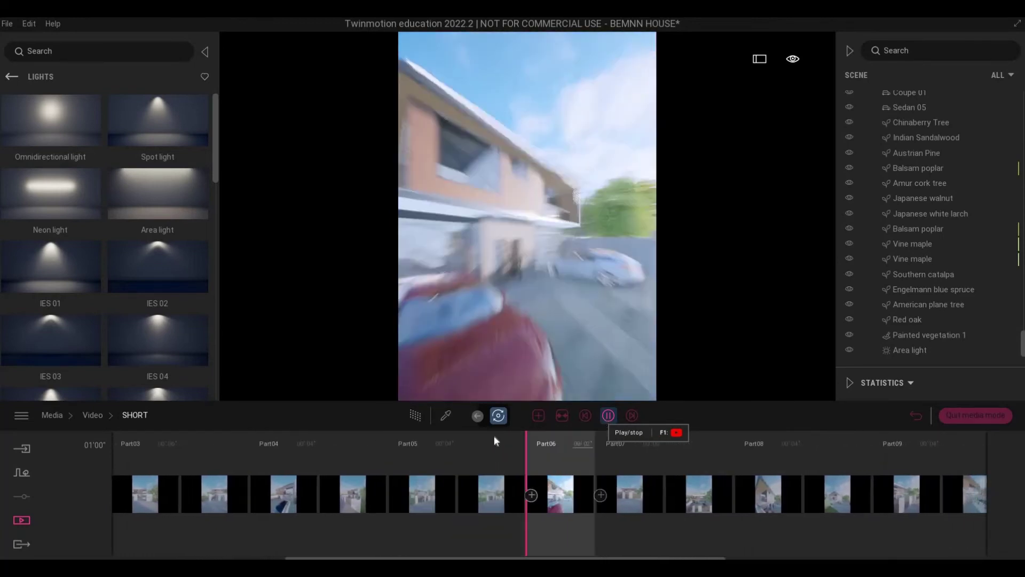
click(442, 459)
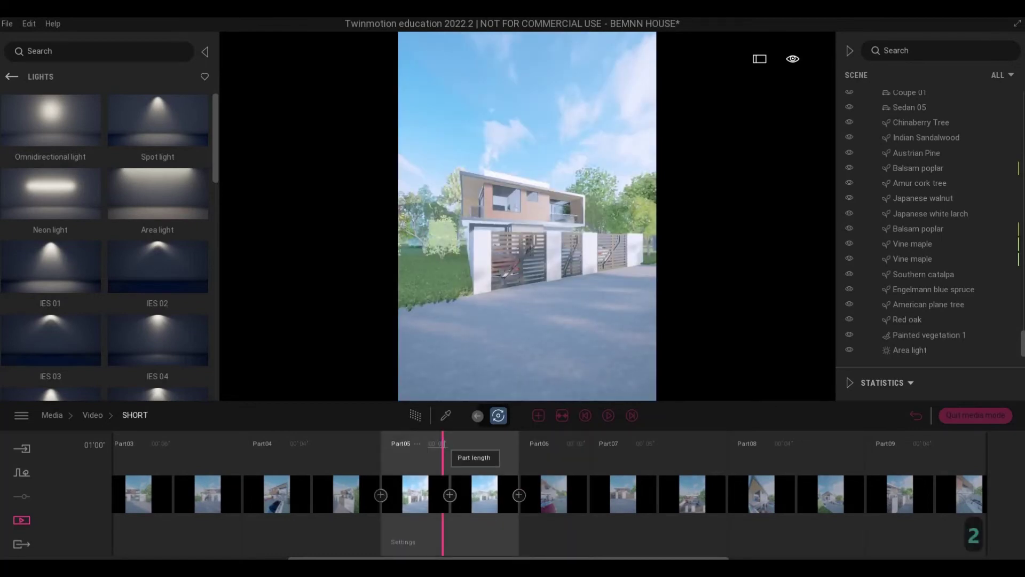
click(608, 415)
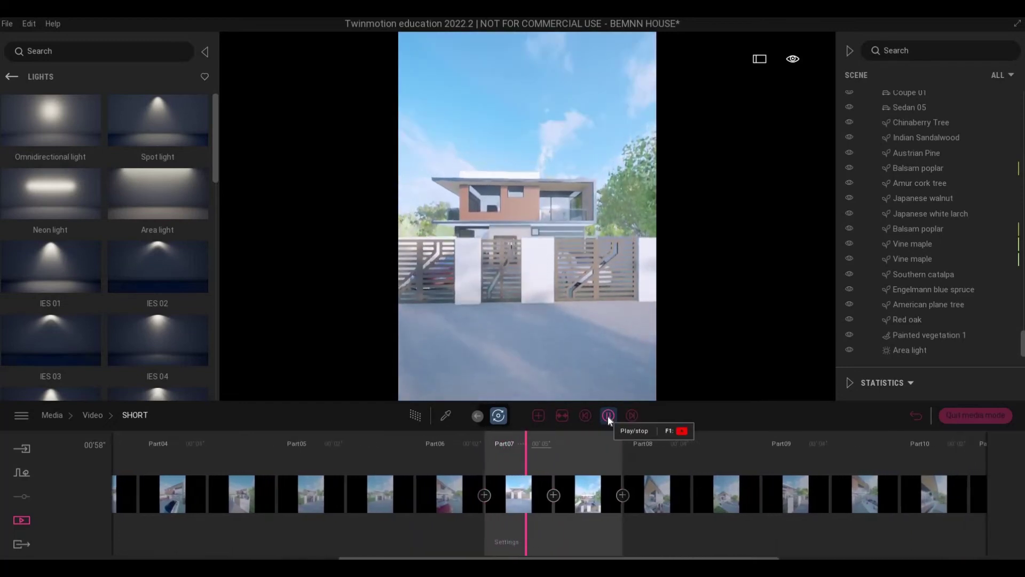
- Stop and resume SHORT's preview through Part13, then return the library to its main categories
click(608, 415)
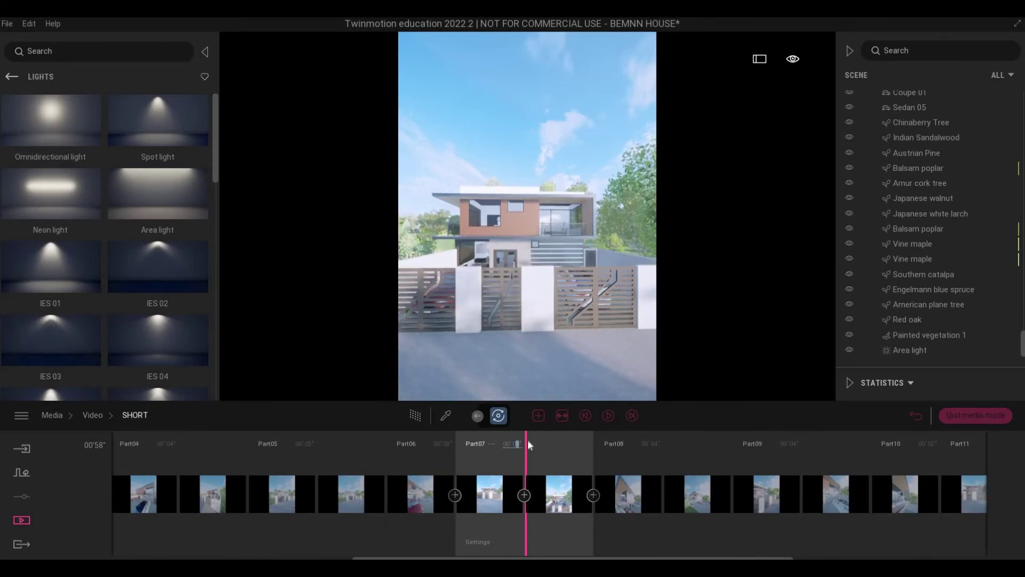
click(608, 415)
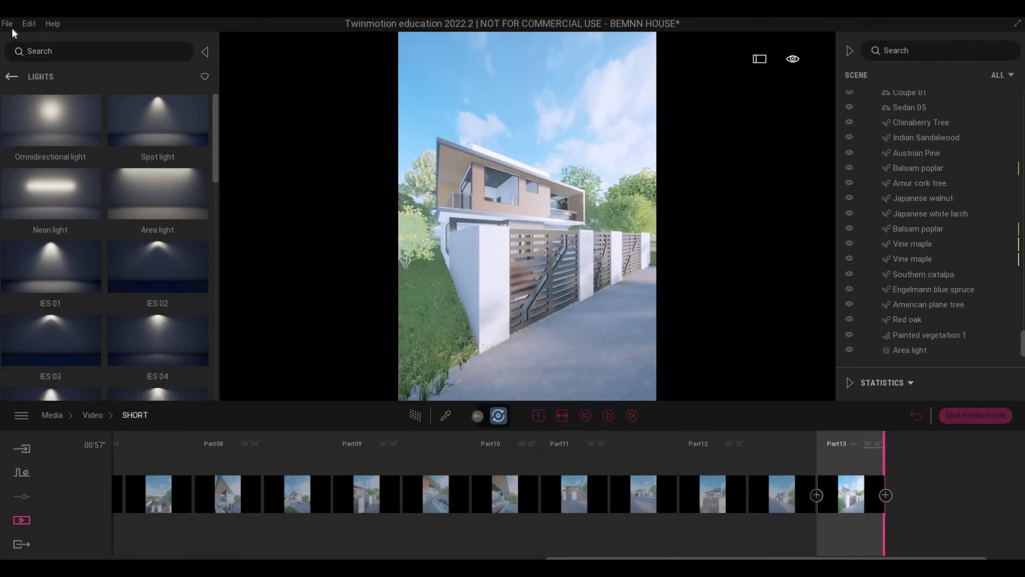
click(12, 76)
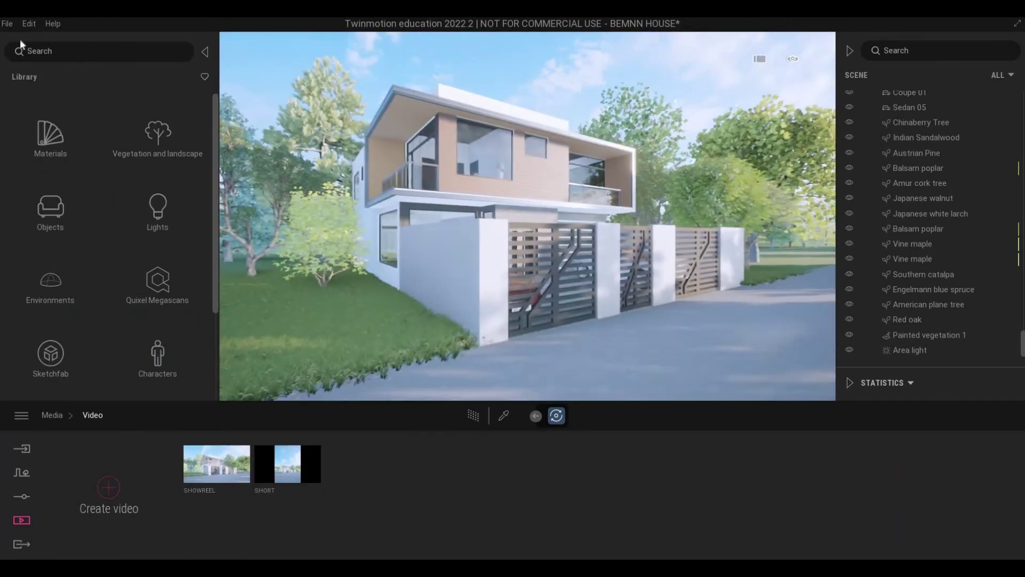
- Select all three images plus SHOWREEL and SHORT for export, then save the project
click(22, 546)
click(145, 499)
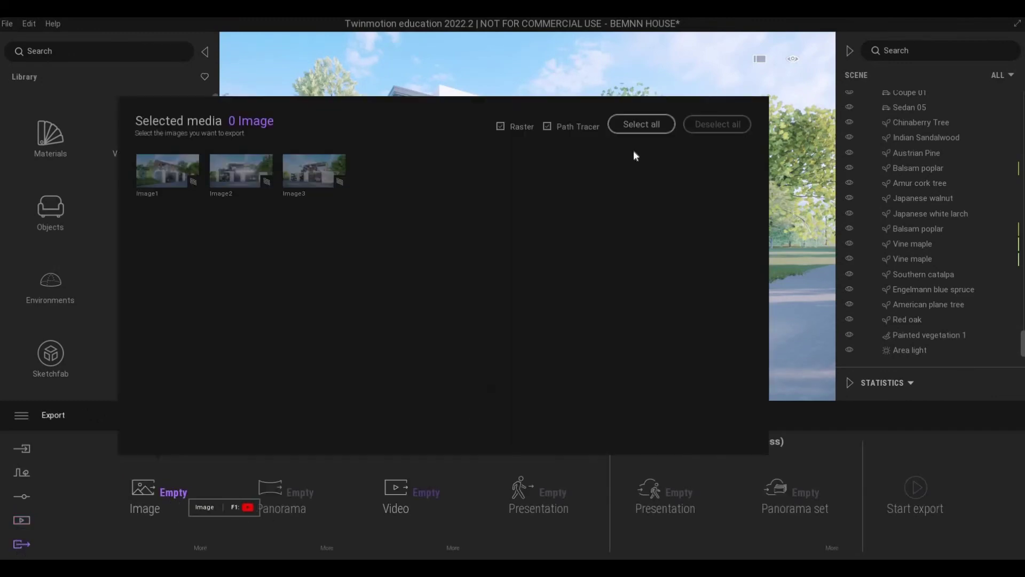
click(434, 501)
click(607, 125)
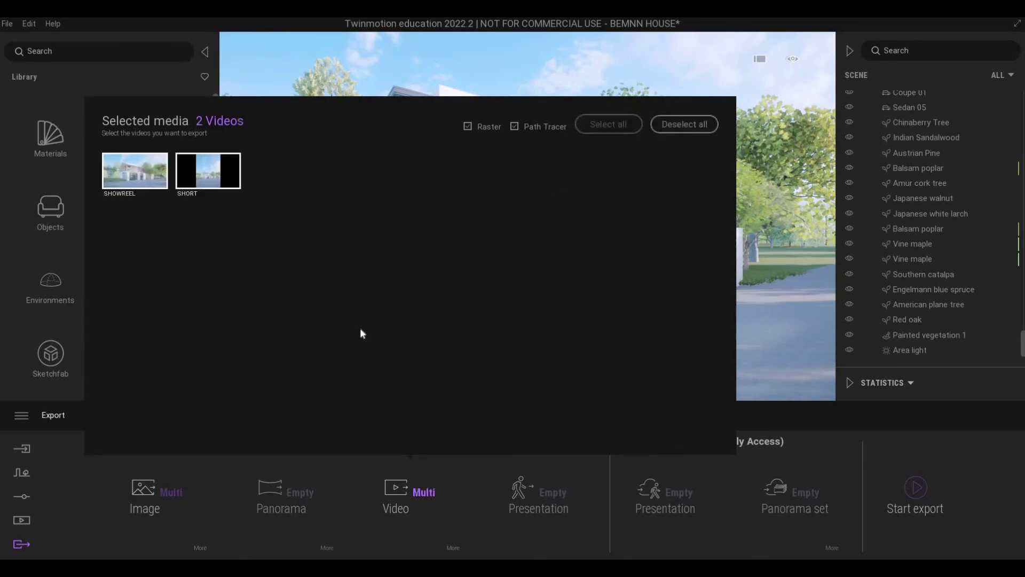
click(752, 309)
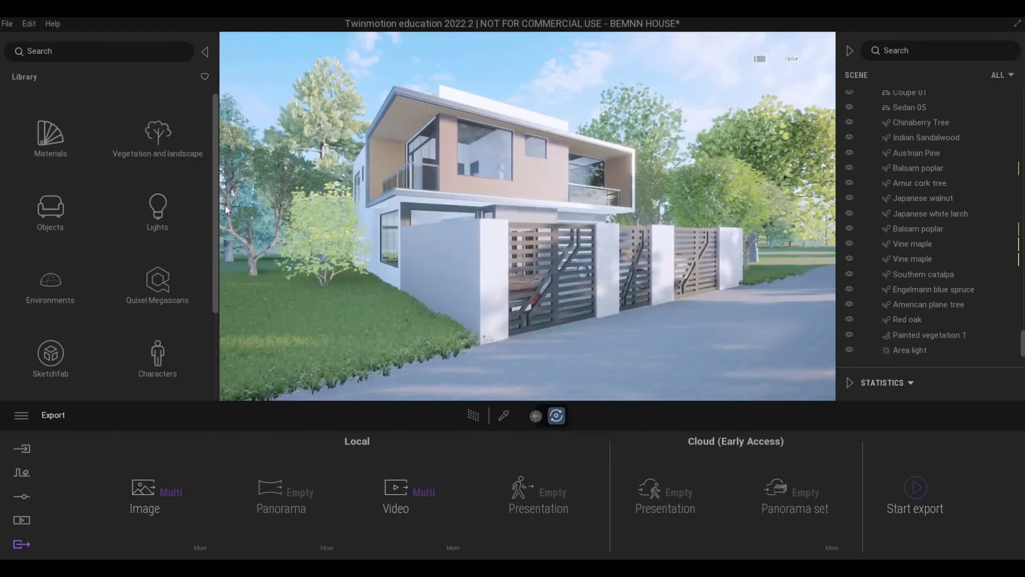
click(8, 23)
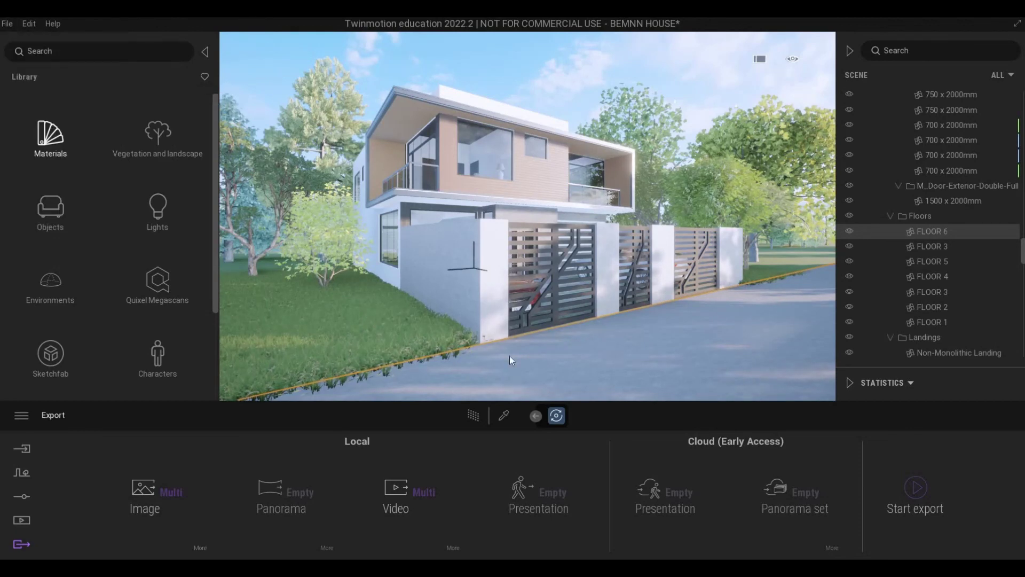